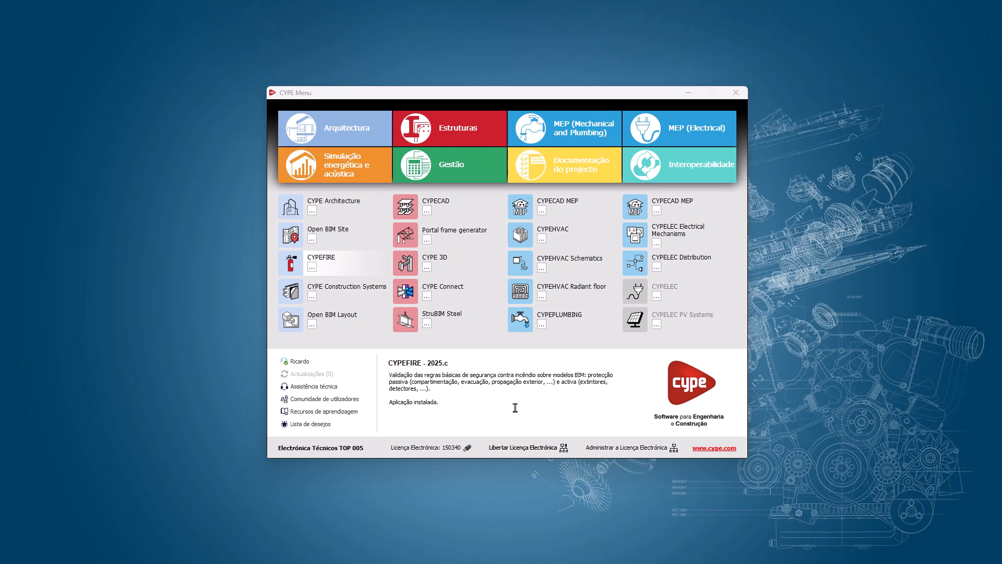
Browse the MEP (Mechanical and Plumbing) and MEP (Electrical) program groups.
{"action": "left_click", "coordinate": [583, 137]}
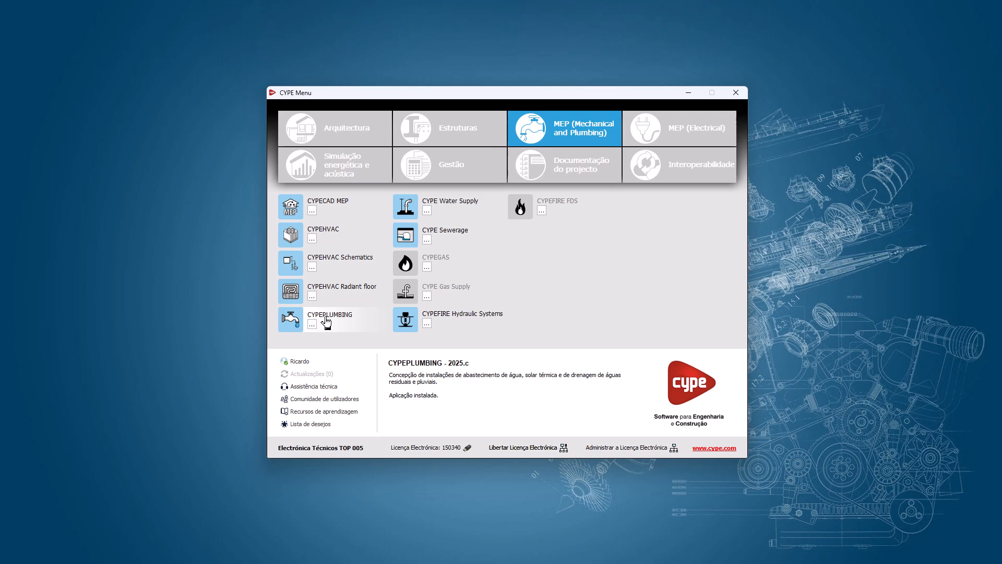
{"action": "left_click", "coordinate": [671, 133]}
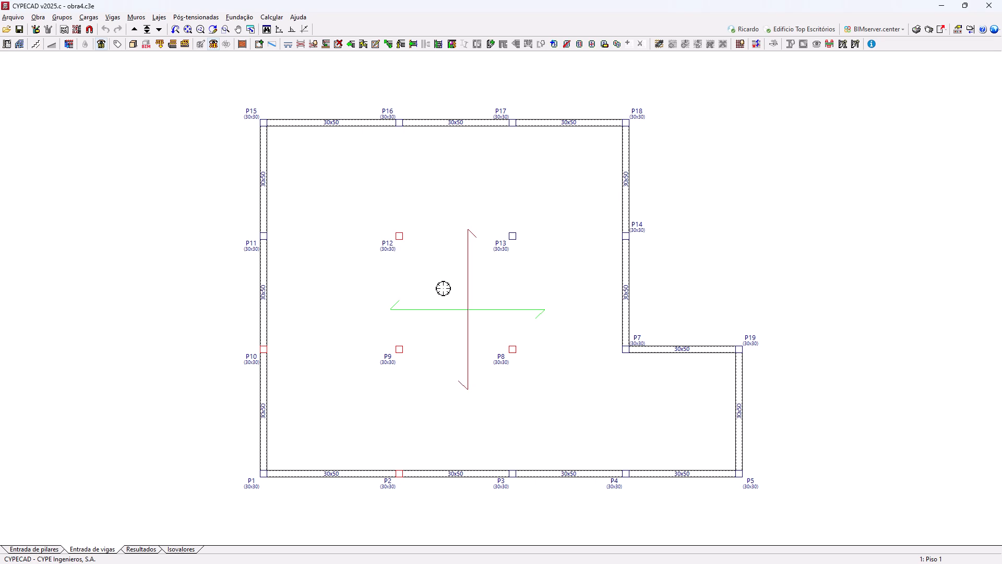
Try adding Piso 0.dwg from the CYPECAD examples folder as a drawing mask and inspect its preview.
{"action": "left_click", "coordinate": [64, 29]}
{"action": "left_click", "coordinate": [117, 94]}
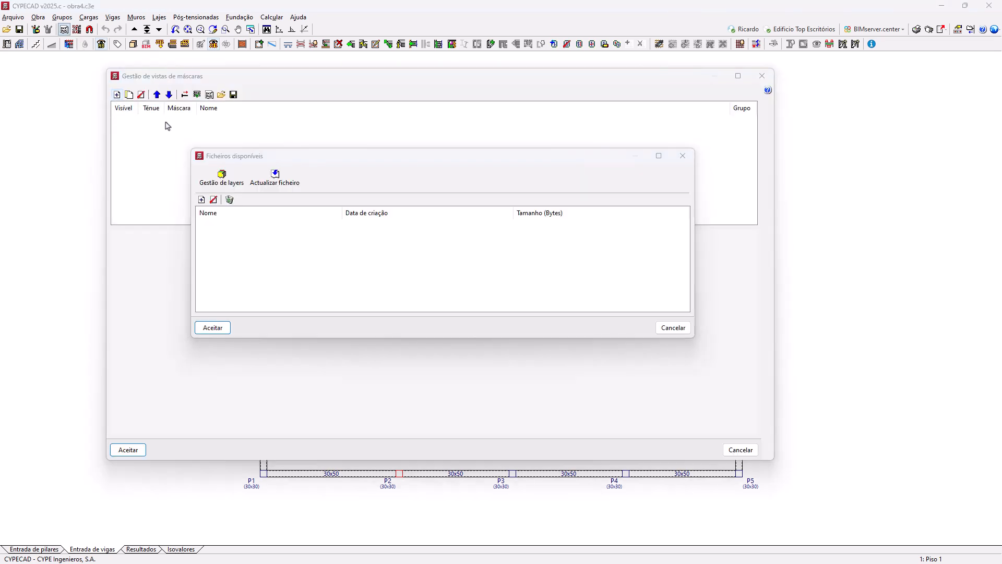
{"action": "scroll", "coordinate": [414, 323], "scroll_direction": "down", "scroll_amount": 8}
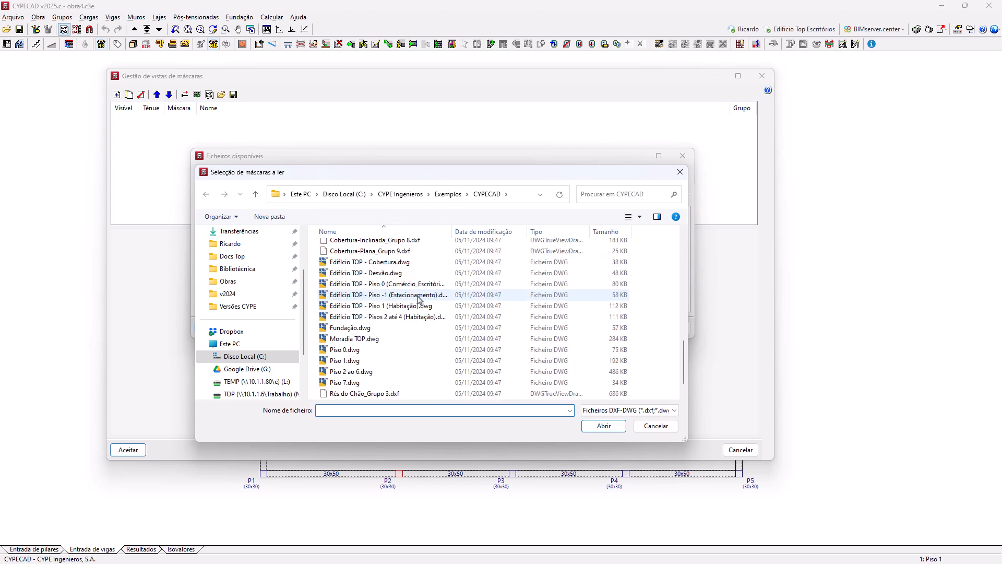
{"action": "left_click", "coordinate": [393, 350]}
{"action": "left_click", "coordinate": [602, 432]}
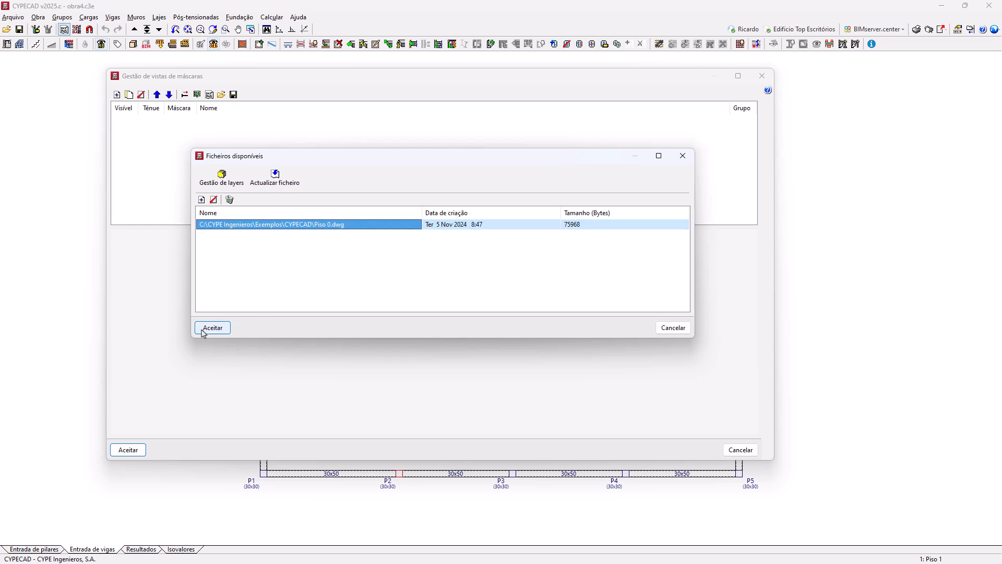
{"action": "left_click", "coordinate": [213, 327]}
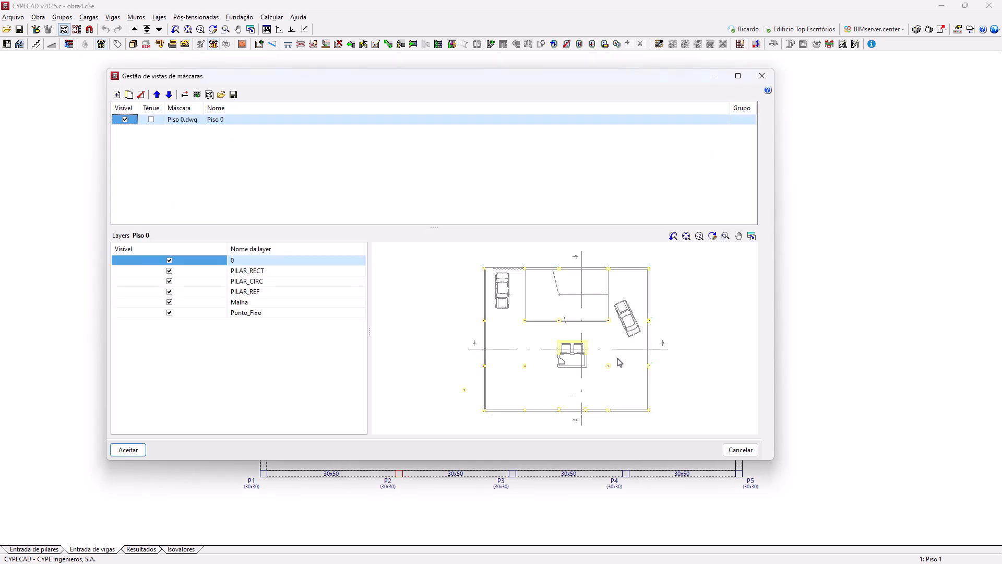
{"action": "scroll", "coordinate": [611, 361], "scroll_direction": "up", "scroll_amount": 2}
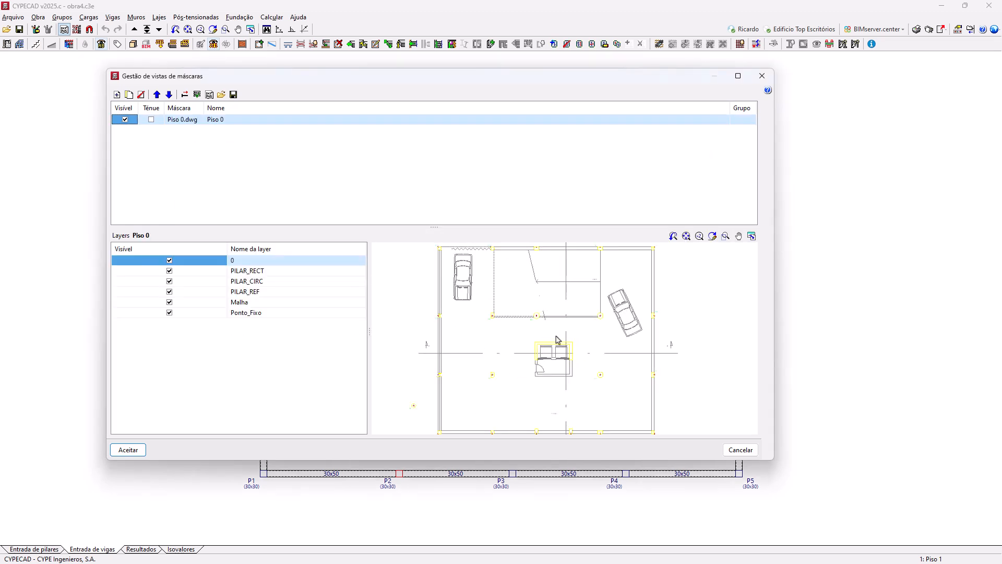
View the Piso 0 mask's transformation settings, and cancel both the transformation and the mask management.
{"action": "left_click", "coordinate": [208, 94]}
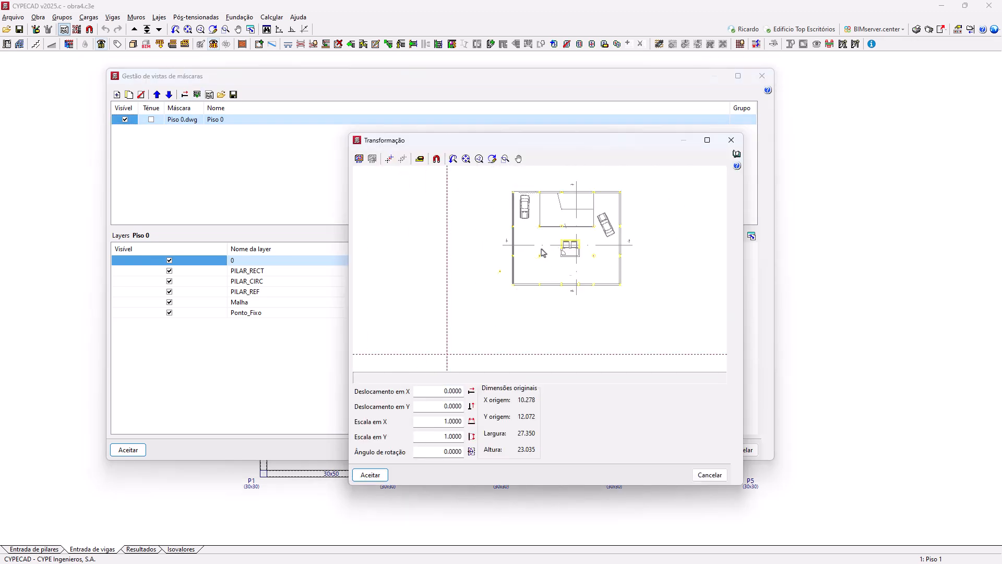
{"action": "left_click", "coordinate": [697, 475]}
{"action": "left_click", "coordinate": [740, 450]}
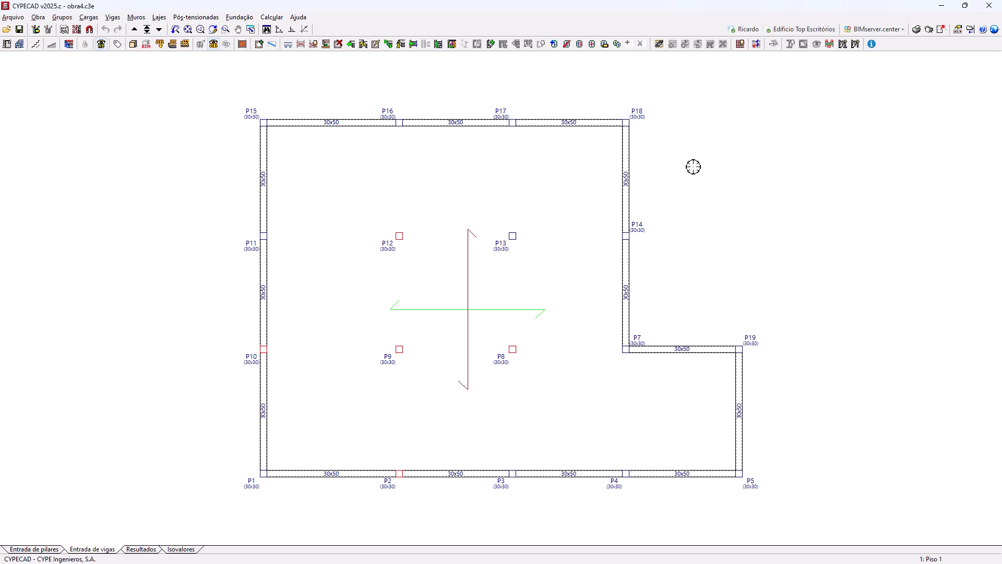
Compose DWG sheets for the column details, structural floor plans and beam details, with all drawings fully detailed.
{"action": "left_click", "coordinate": [930, 29]}
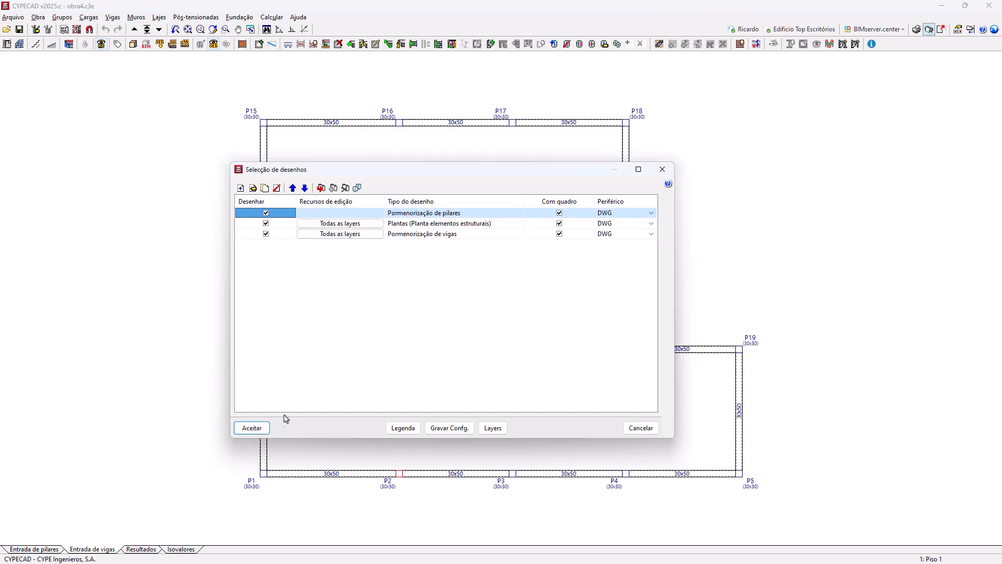
{"action": "left_click", "coordinate": [252, 428]}
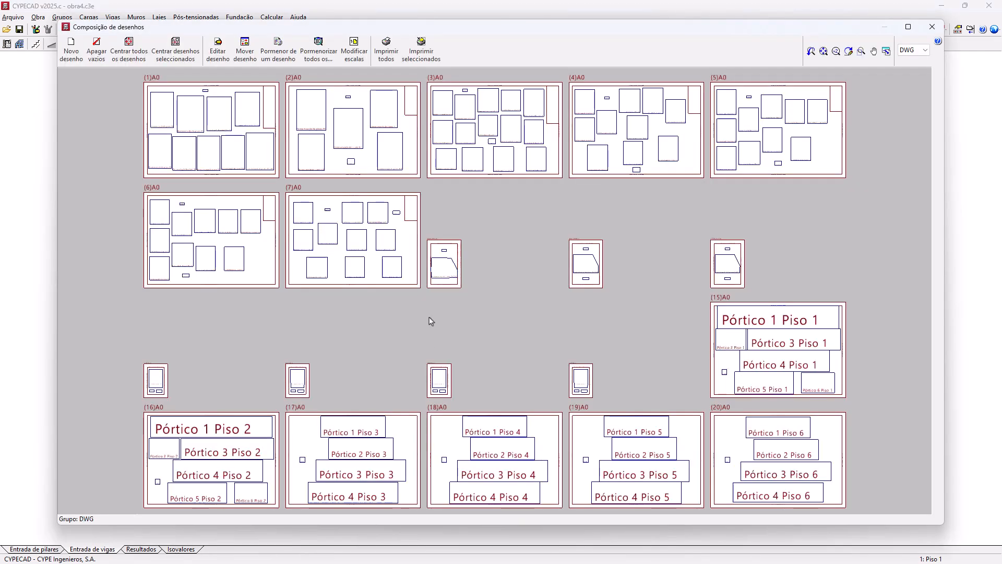
{"action": "left_click", "coordinate": [318, 51]}
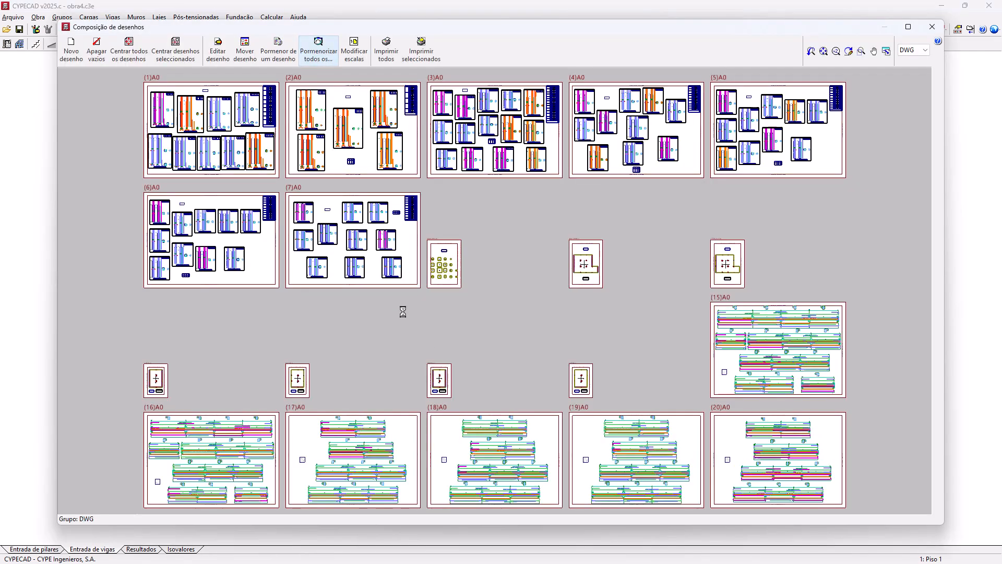
Examine the beam and column reinforcement drawings on the A0 sheets, and close the drawing composition.
{"action": "scroll", "coordinate": [481, 402], "scroll_direction": "up", "scroll_amount": 5}
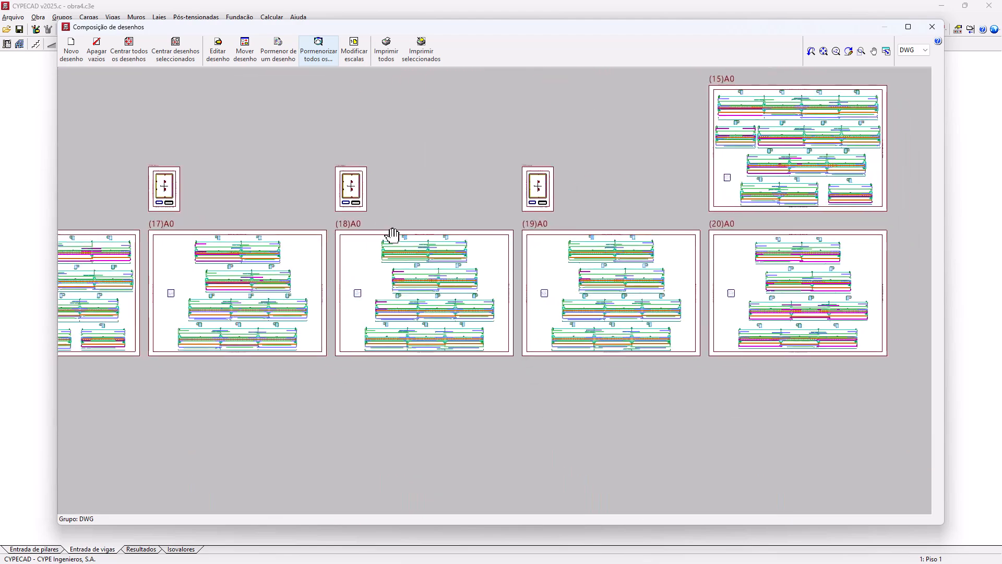
{"action": "scroll", "coordinate": [800, 341], "scroll_direction": "up", "scroll_amount": 3}
{"action": "scroll", "coordinate": [510, 167], "scroll_direction": "down", "scroll_amount": 6}
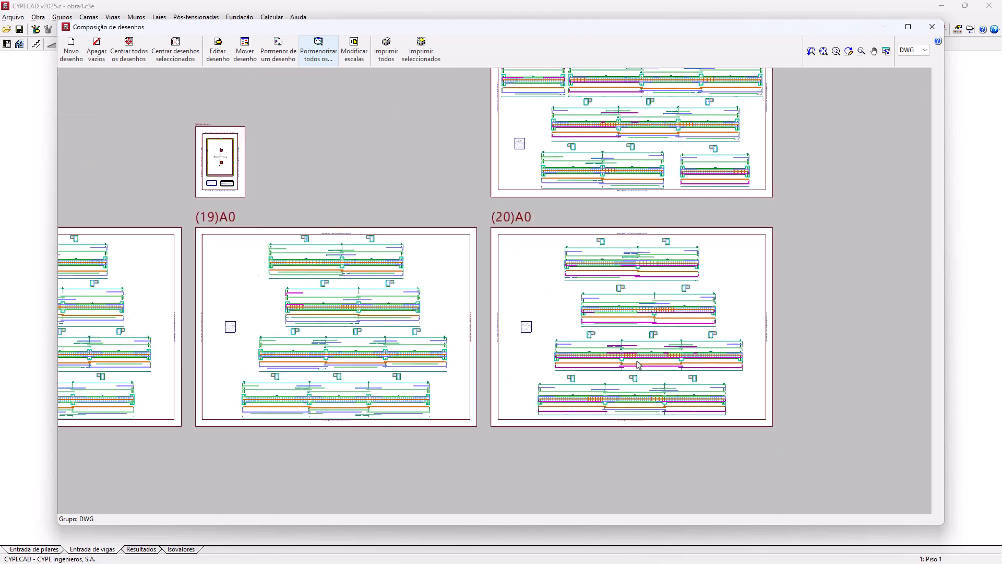
{"action": "middle_click_drag", "start_coordinate": [509, 167], "coordinate": [720, 429]}
{"action": "scroll", "coordinate": [683, 282], "scroll_direction": "up", "scroll_amount": 5}
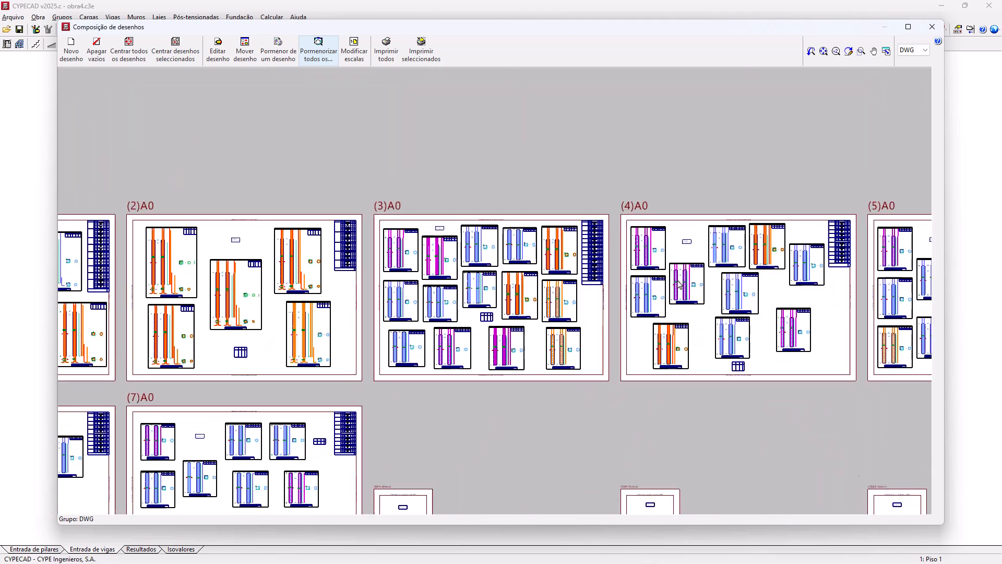
{"action": "scroll", "coordinate": [683, 282], "scroll_direction": "up", "scroll_amount": 6}
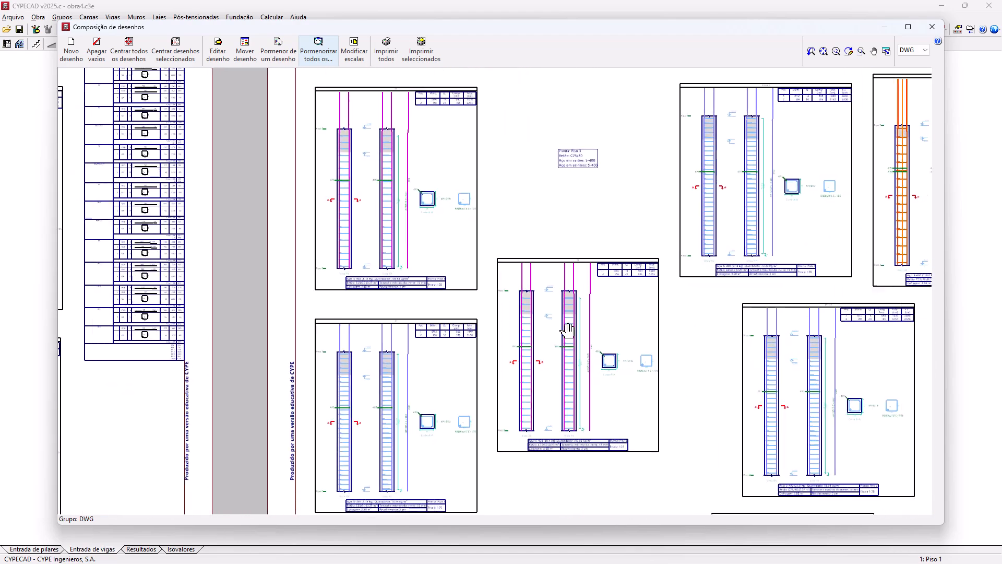
{"action": "scroll", "coordinate": [606, 293], "scroll_direction": "down", "scroll_amount": 6}
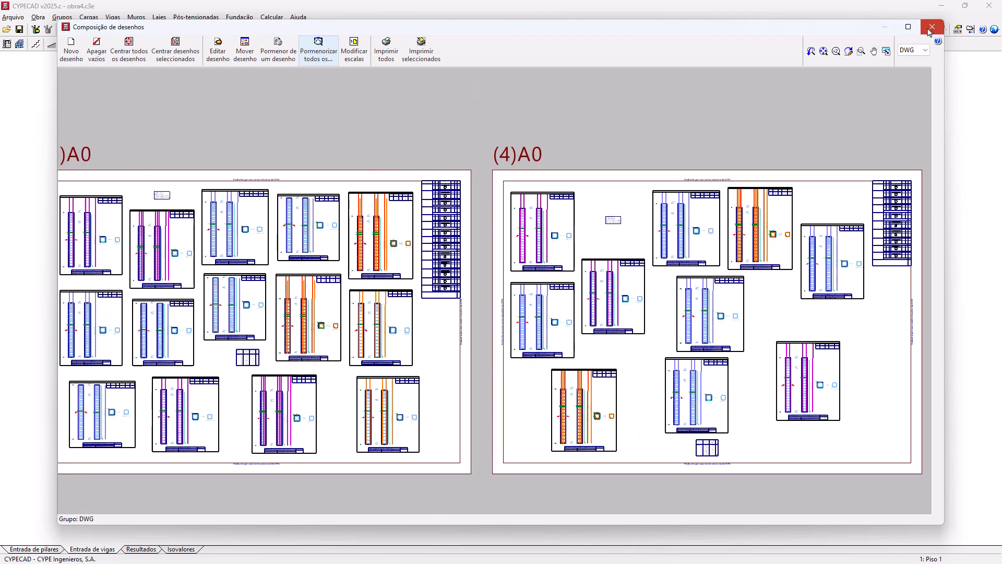
{"action": "left_click", "coordinate": [933, 27]}
{"action": "left_click", "coordinate": [662, 170]}
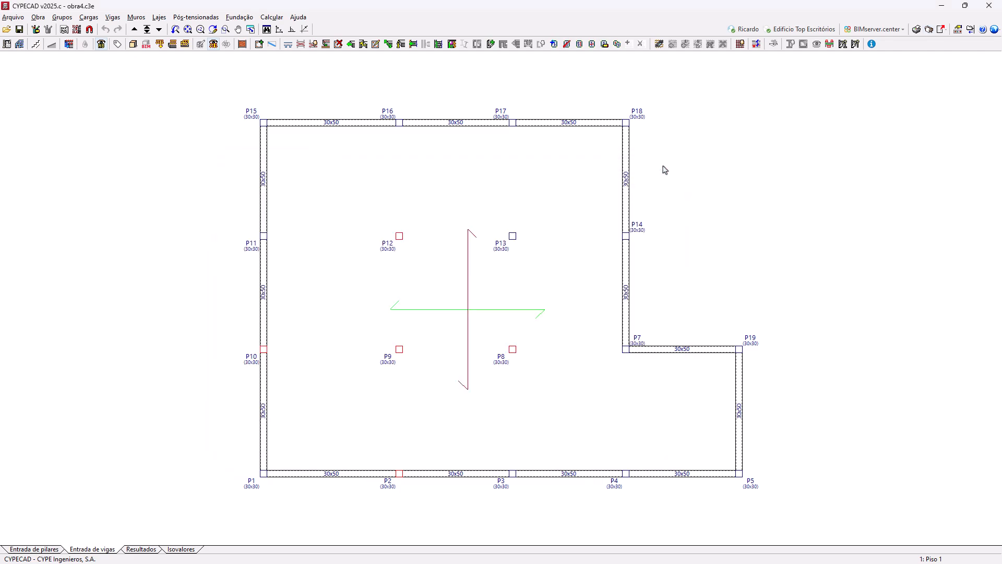
Switch to Revit and select the Estrutura4 (Armaduras).ifc link.
{"action": "key", "text": "alt+Tab"}
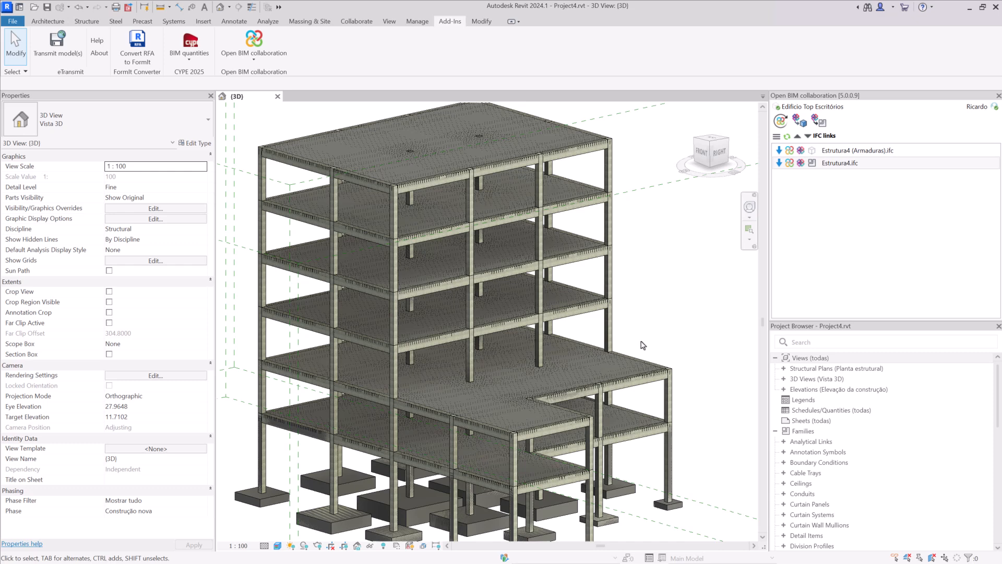
{"action": "left_click", "coordinate": [850, 154]}
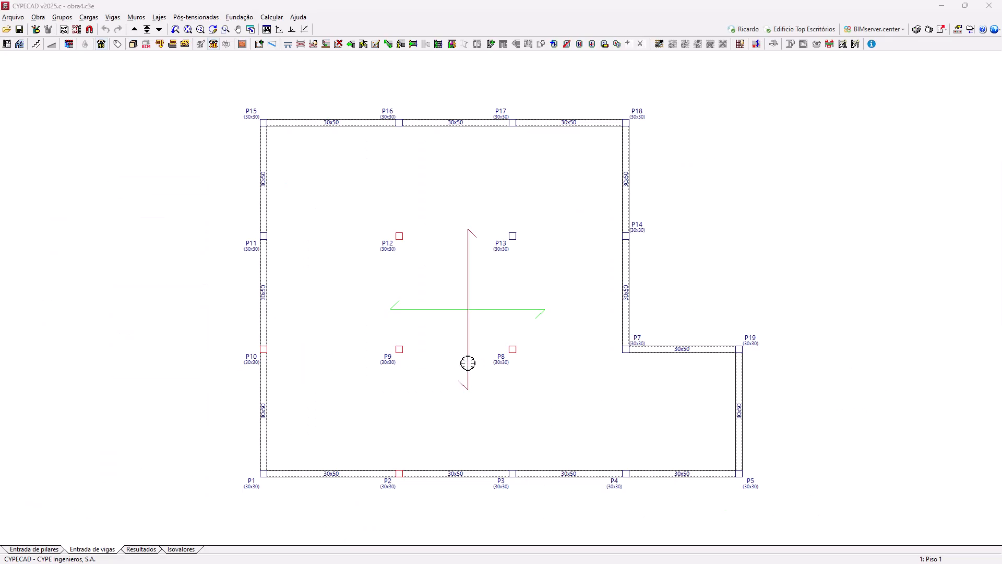
Switch to CYPECAD, display the Piso 1 results and open the 3D view with details.
{"action": "left_click", "coordinate": [469, 362]}
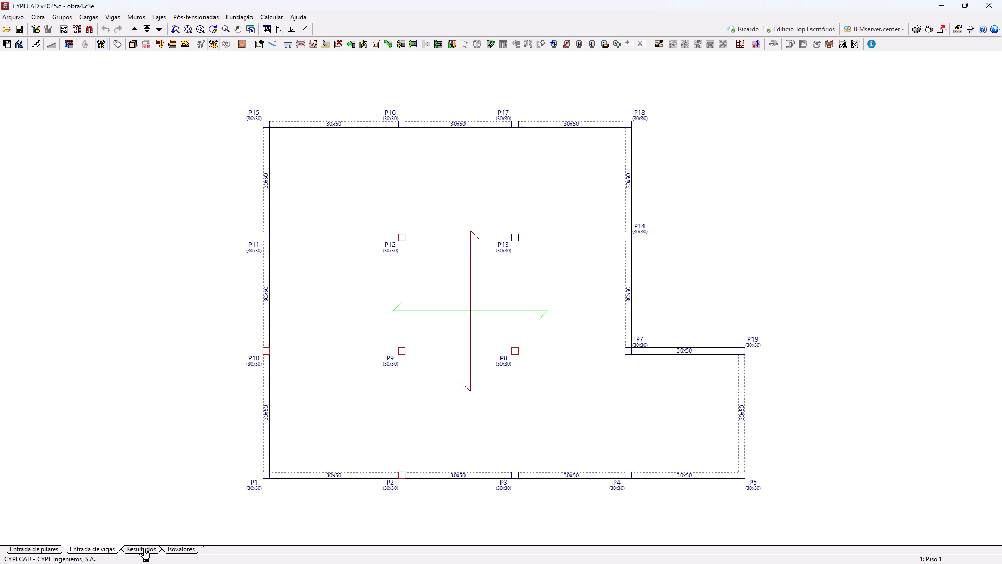
{"action": "left_click", "coordinate": [141, 549]}
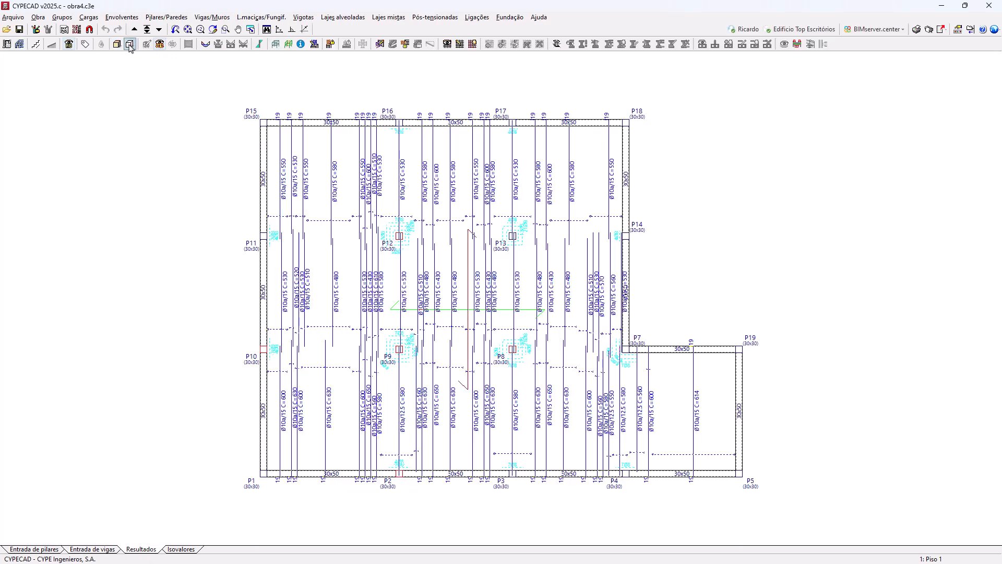
{"action": "left_click", "coordinate": [130, 44]}
{"action": "left_click", "coordinate": [463, 307]}
Examine the slab, beam and column reinforcement bars at the building's corner in the detailed 3D view.
{"action": "scroll", "coordinate": [413, 313], "scroll_direction": "up", "scroll_amount": 5}
{"action": "middle_click_drag", "start_coordinate": [396, 320], "coordinate": [447, 314]}
{"action": "scroll", "coordinate": [486, 282], "scroll_direction": "up", "scroll_amount": 10}
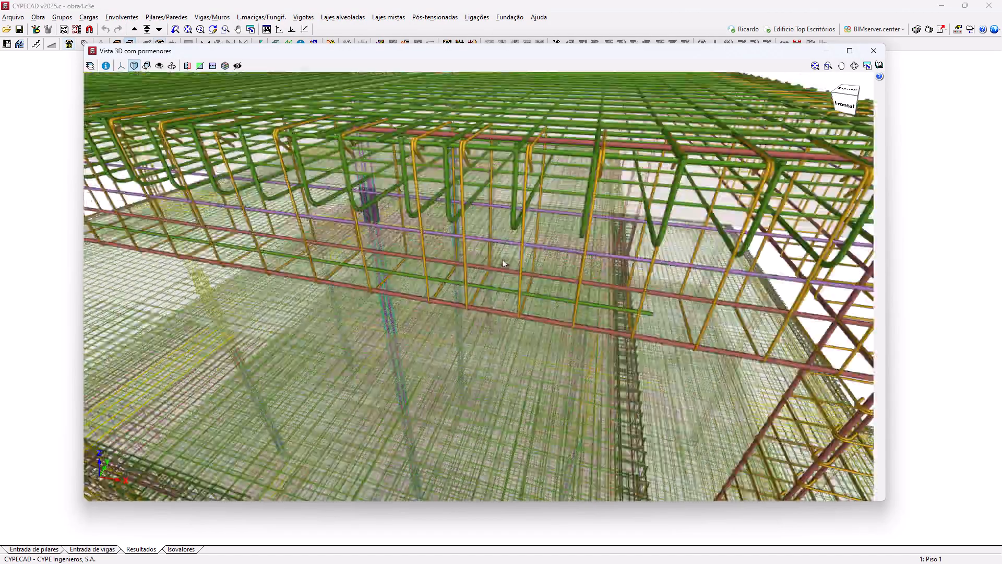
{"action": "scroll", "coordinate": [564, 282], "scroll_direction": "up", "scroll_amount": 10}
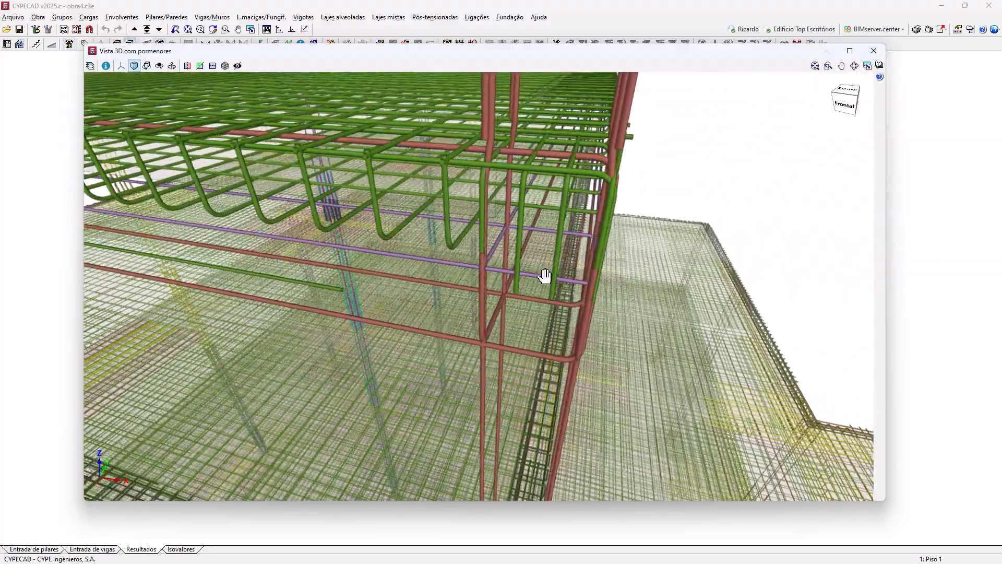
{"action": "scroll", "coordinate": [543, 279], "scroll_direction": "down", "scroll_amount": 3}
{"action": "mouse_move", "coordinate": [539, 287]}
{"action": "middle_mouse_down"}
{"action": "mouse_move", "coordinate": [533, 298]}
{"action": "mouse_move", "coordinate": [529, 287]}
{"action": "middle_mouse_up"}
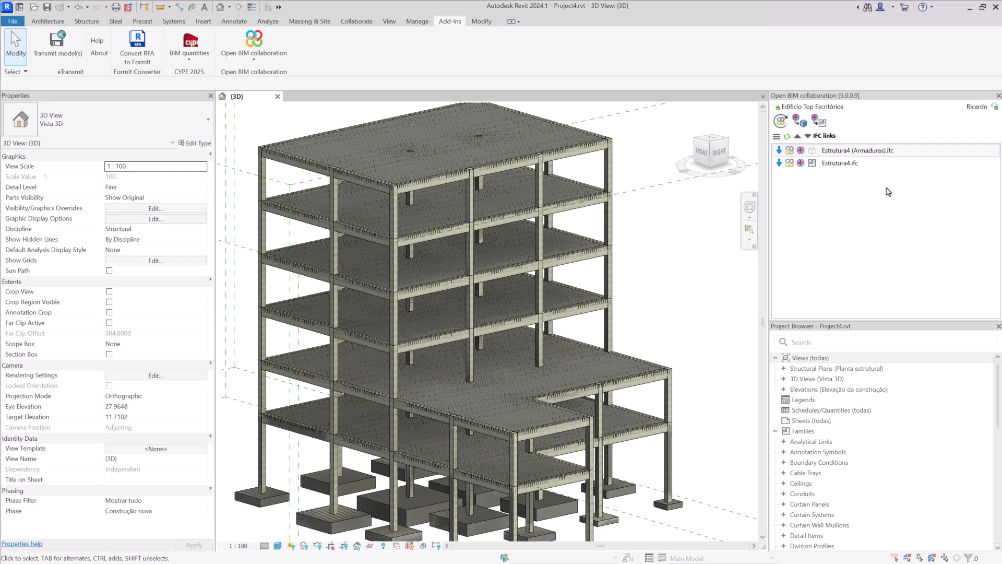
Switch to Revit, extract the contents of Estrutura4 (Armaduras).ifc and generate its IfcReinforcingBarType elements as Structural Rebar.
{"action": "left_click", "coordinate": [859, 151]}
{"action": "left_click", "coordinate": [819, 121]}
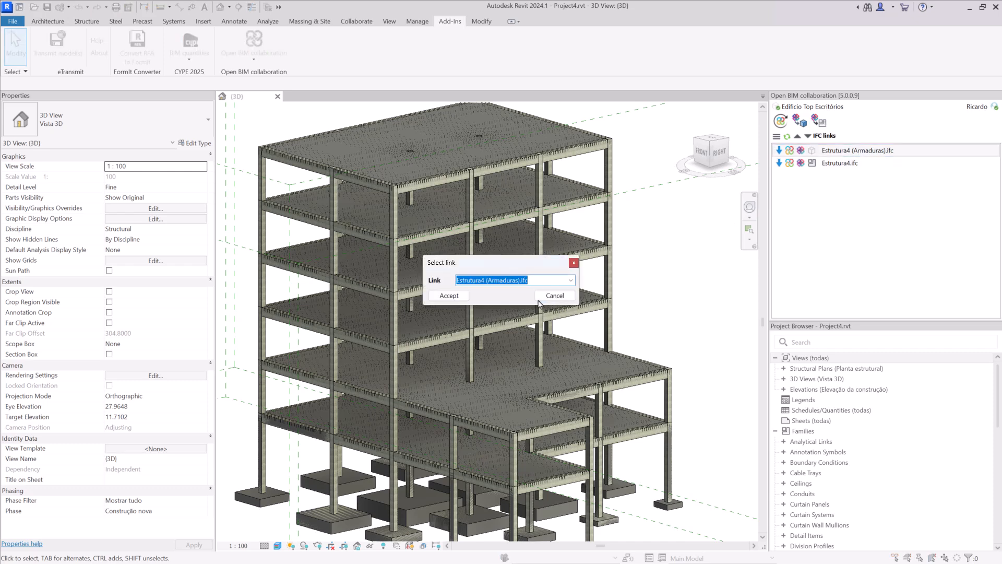
{"action": "left_click", "coordinate": [453, 296]}
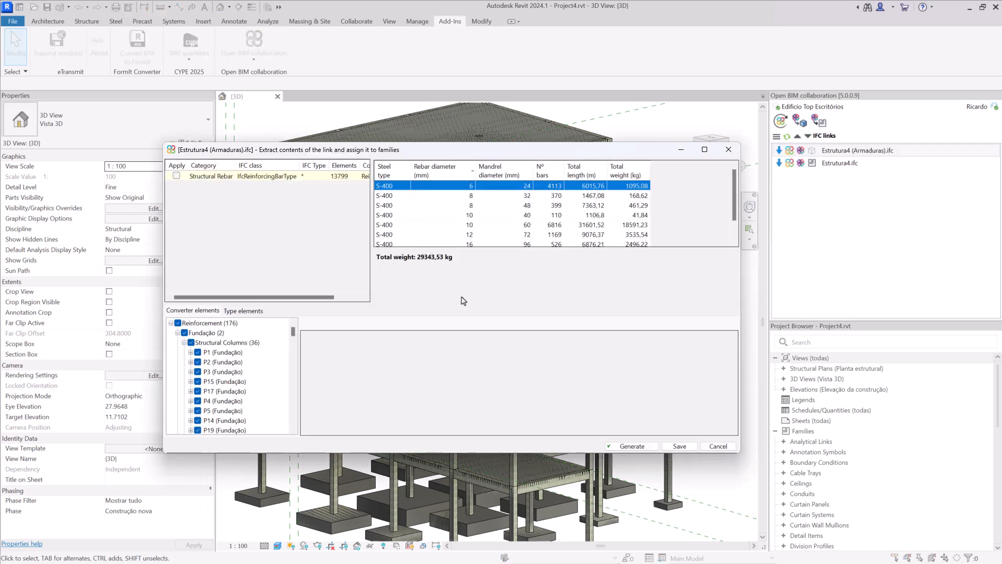
{"action": "left_click", "coordinate": [176, 176]}
{"action": "left_click", "coordinate": [642, 448]}
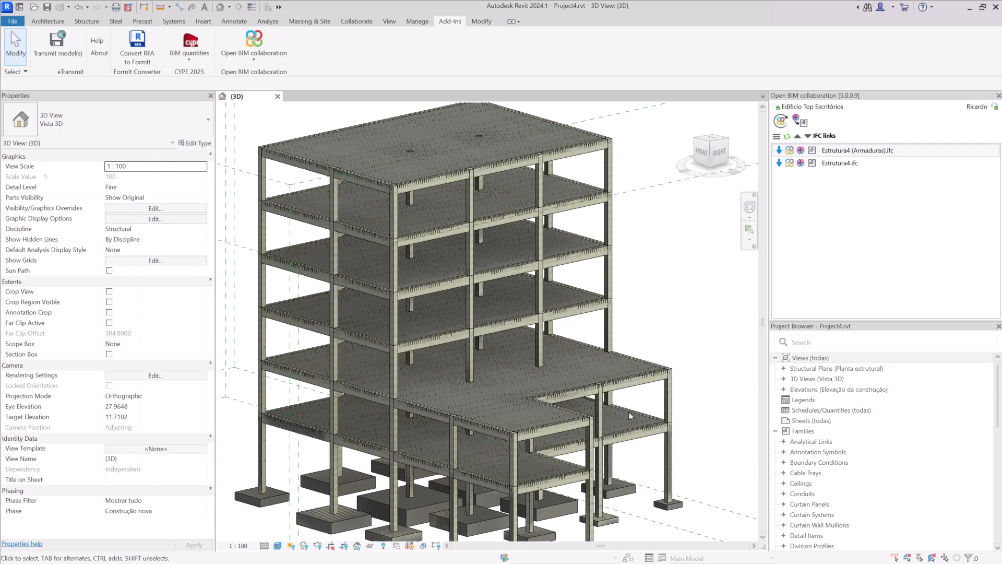
Unload the IFC links Estrutura4 (Armaduras).ifc and Estrutura4.ifc.
{"action": "right_click", "coordinate": [780, 149]}
{"action": "left_click", "coordinate": [787, 181]}
{"action": "right_click", "coordinate": [783, 164]}
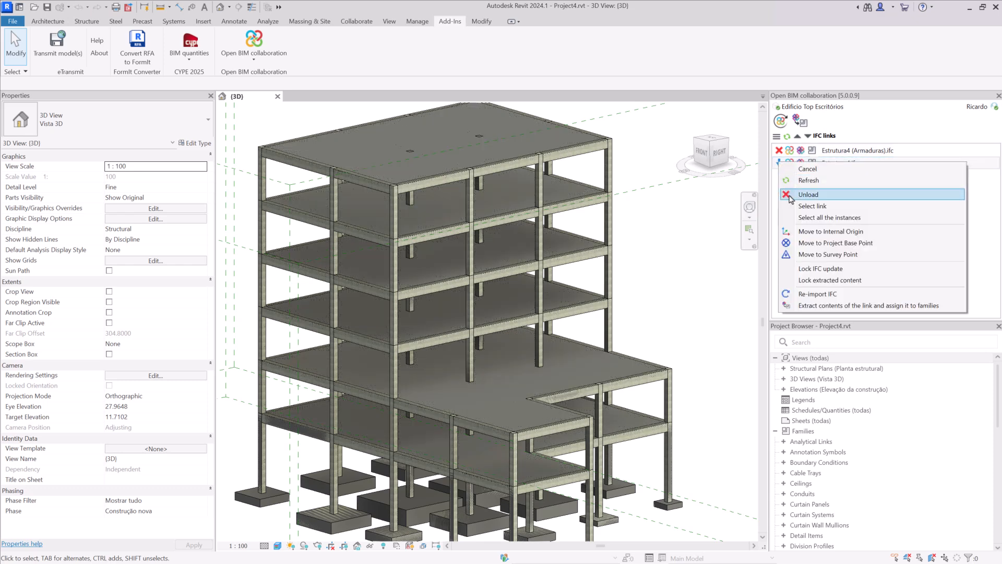
{"action": "left_click", "coordinate": [791, 196]}
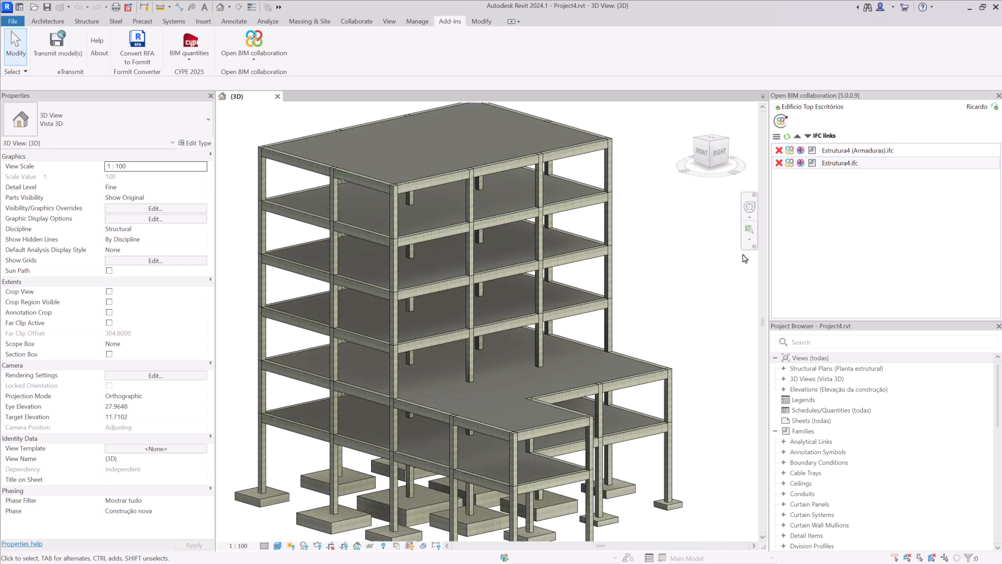
Select the 30x30 corner column P5 (Piso 1) to inspect its reinforcement.
{"action": "scroll", "coordinate": [648, 411], "scroll_direction": "up", "scroll_amount": 2}
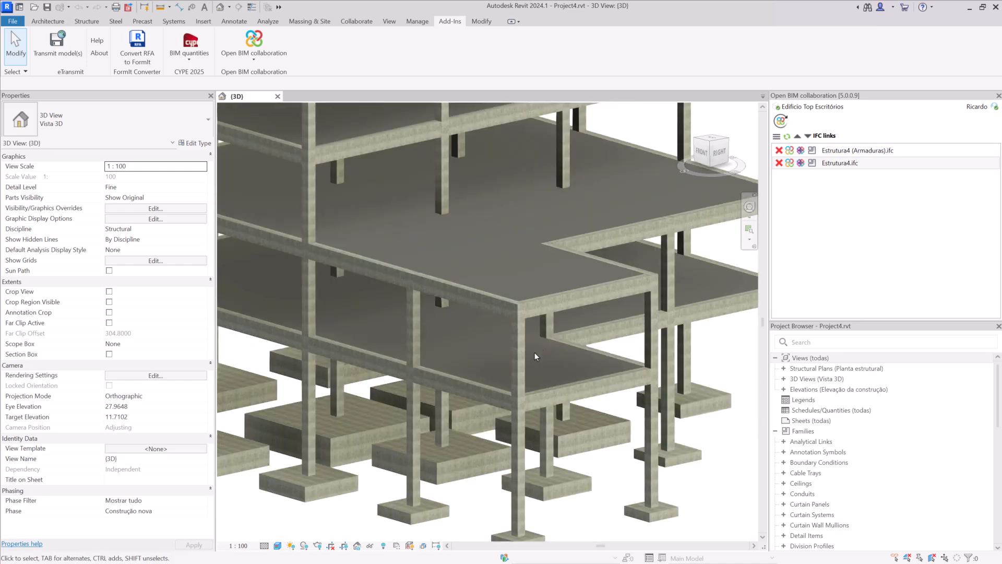
{"action": "scroll", "coordinate": [522, 366], "scroll_direction": "up", "scroll_amount": 5}
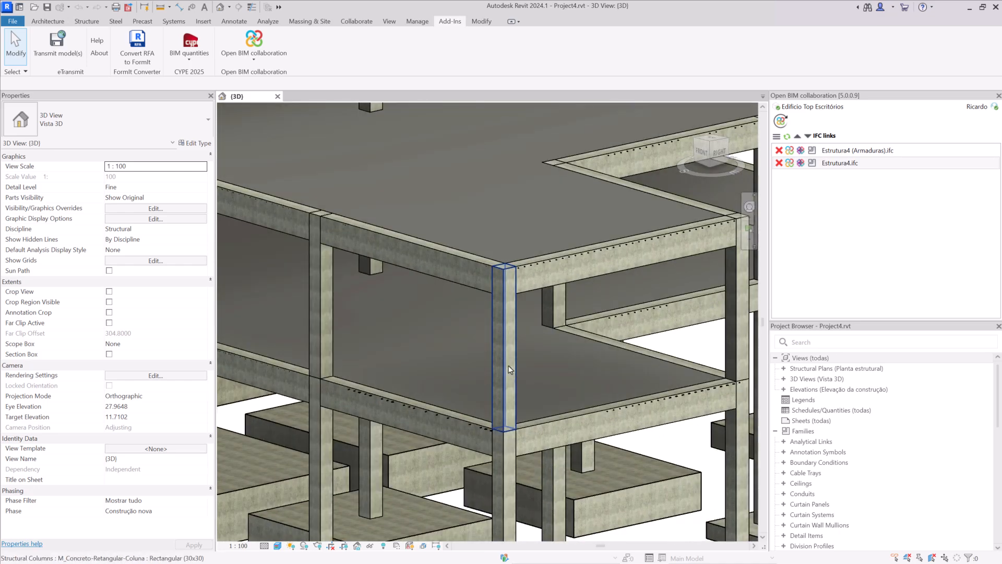
{"action": "left_click", "coordinate": [510, 369]}
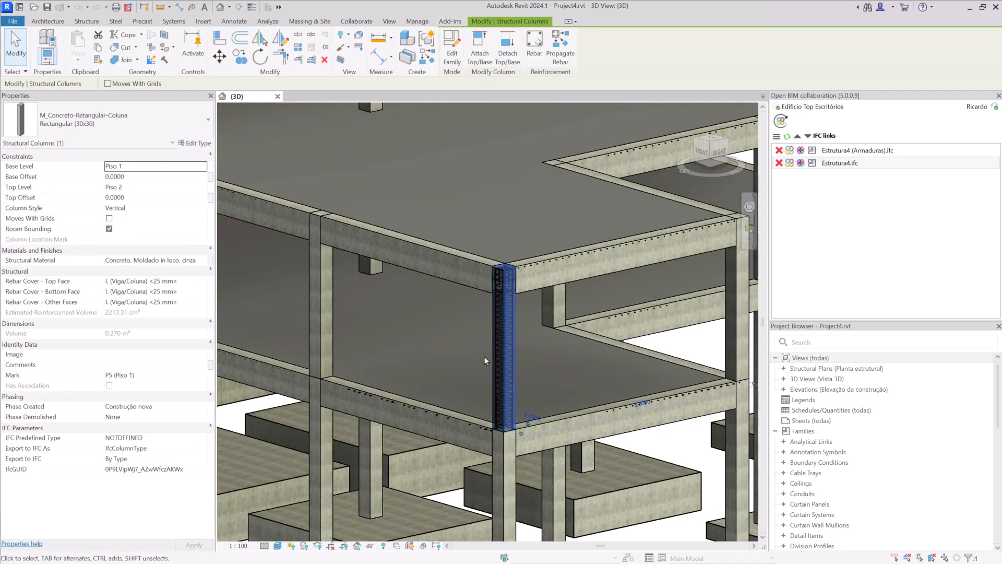
{"action": "scroll", "coordinate": [491, 357], "scroll_direction": "up", "scroll_amount": 4}
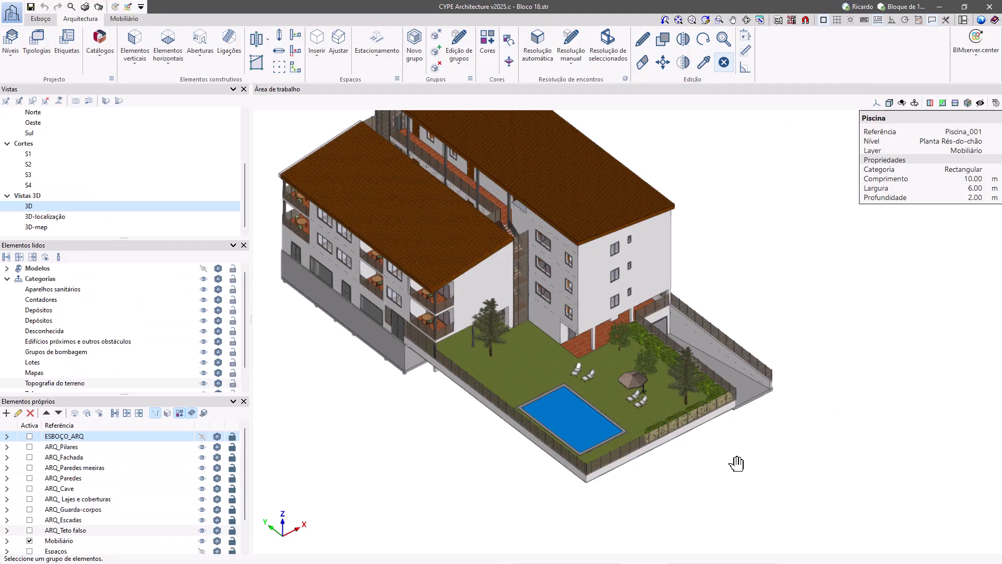
Insert an individual 2.25 x 4.50 m parking space just outside the garden fence, beside the access ramp.
{"action": "scroll", "coordinate": [737, 463], "scroll_direction": "up", "scroll_amount": 3}
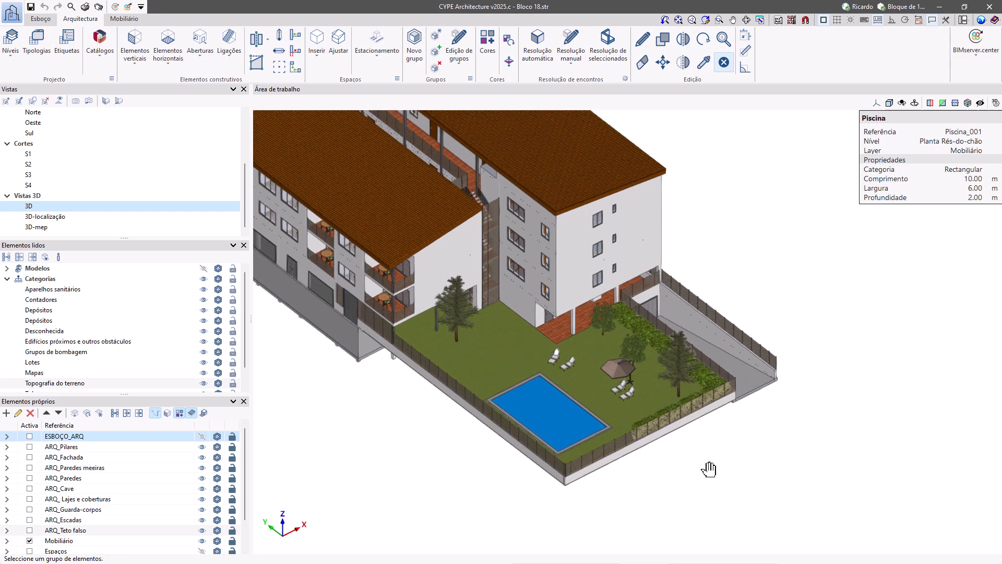
{"action": "left_click", "coordinate": [376, 46]}
{"action": "left_click", "coordinate": [391, 82]}
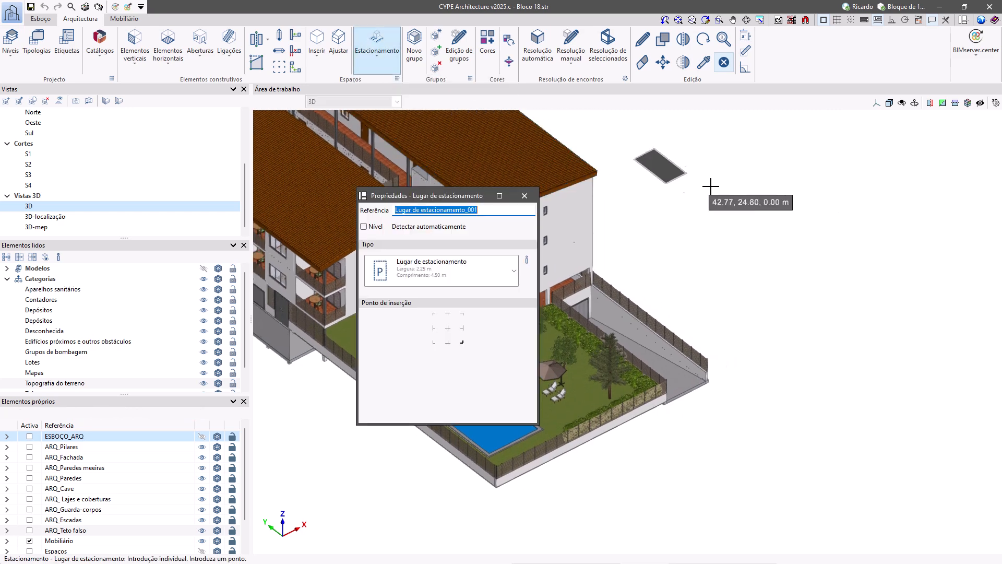
{"action": "scroll", "coordinate": [742, 232], "scroll_direction": "up", "scroll_amount": 1}
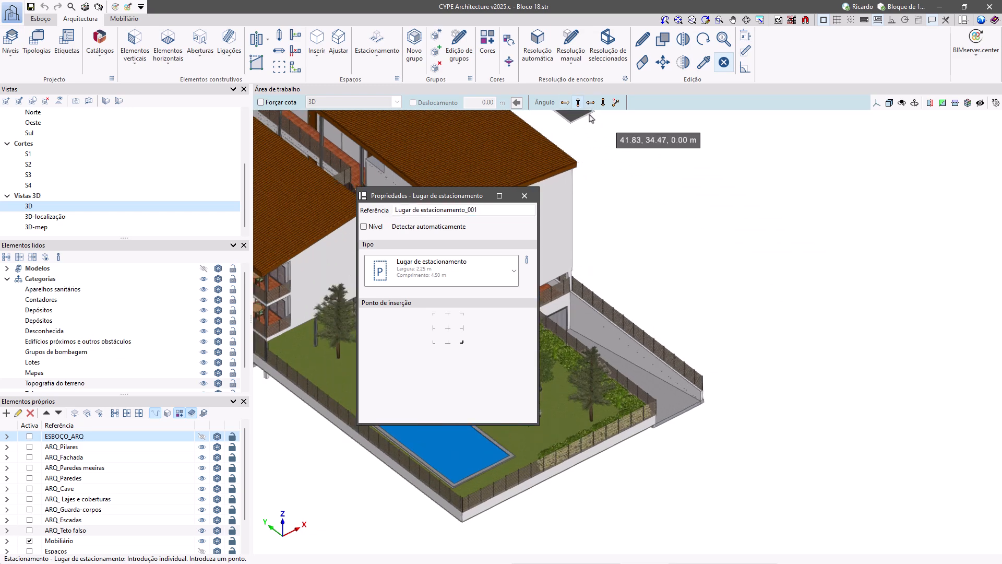
{"action": "scroll", "coordinate": [710, 449], "scroll_direction": "up", "scroll_amount": 1}
{"action": "scroll", "coordinate": [628, 444], "scroll_direction": "up", "scroll_amount": 1}
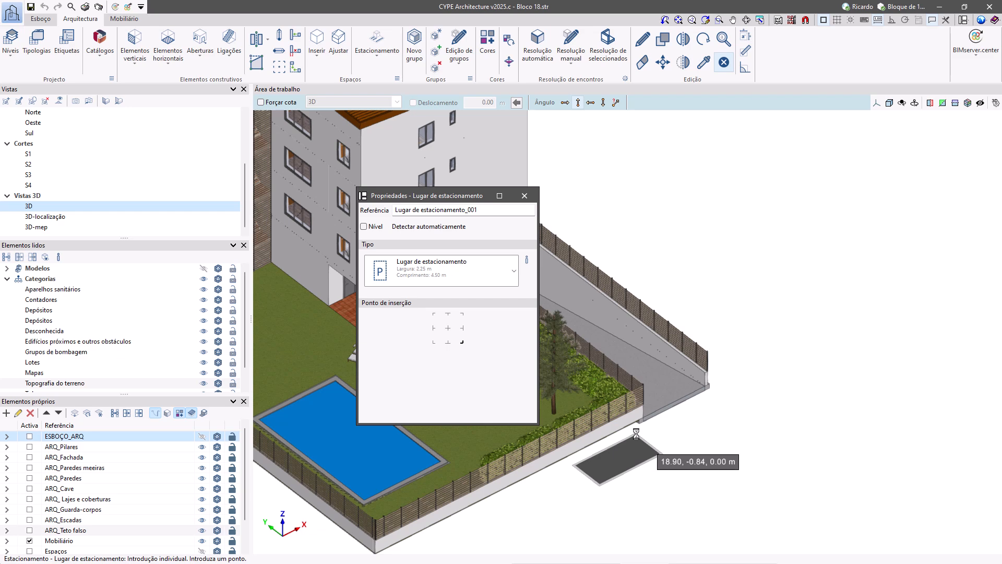
{"action": "left_click", "coordinate": [637, 434]}
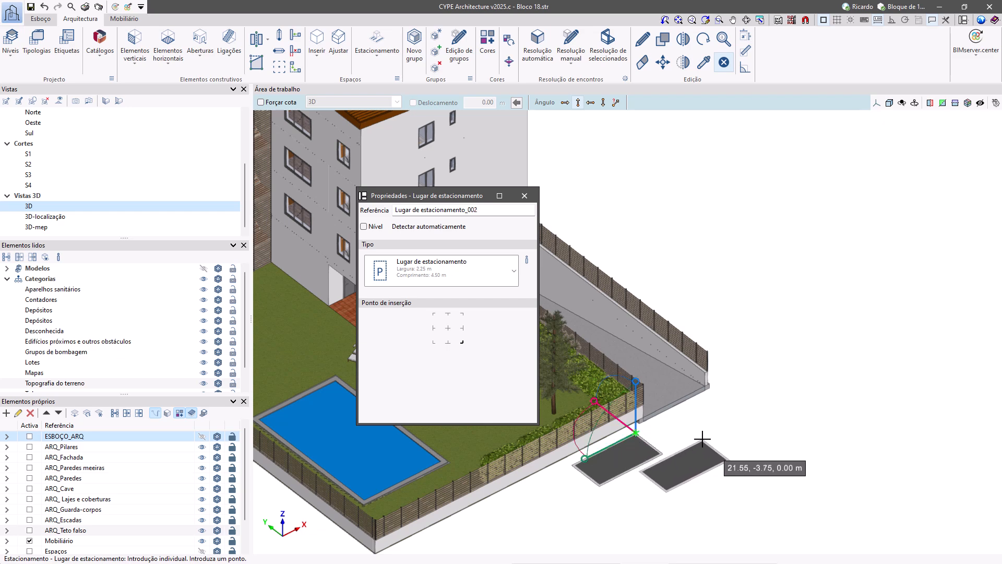
Start inserting a sign and browse the Emergência category of the S3F Signs catalogue.
{"action": "left_click", "coordinate": [125, 21]}
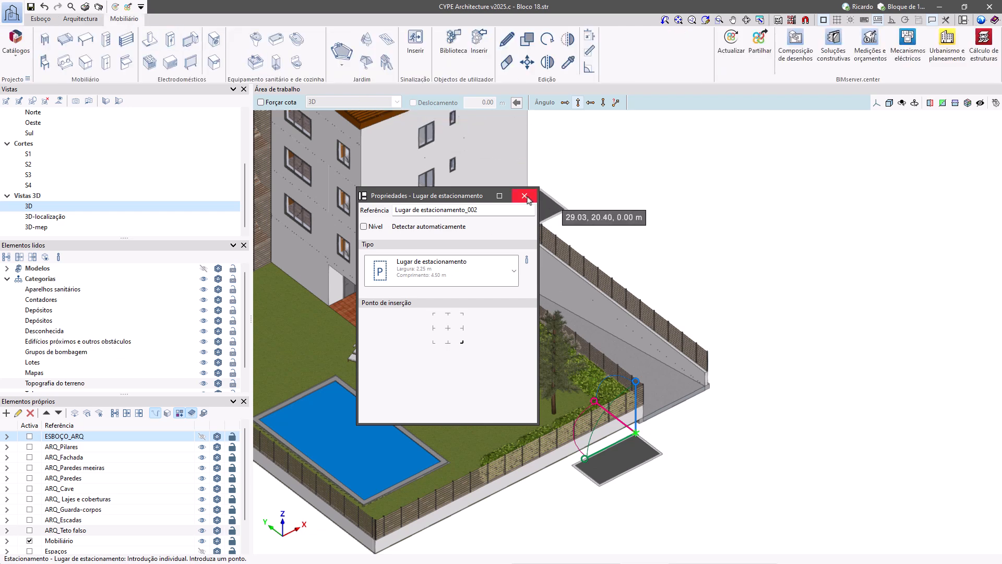
{"action": "left_click", "coordinate": [416, 43]}
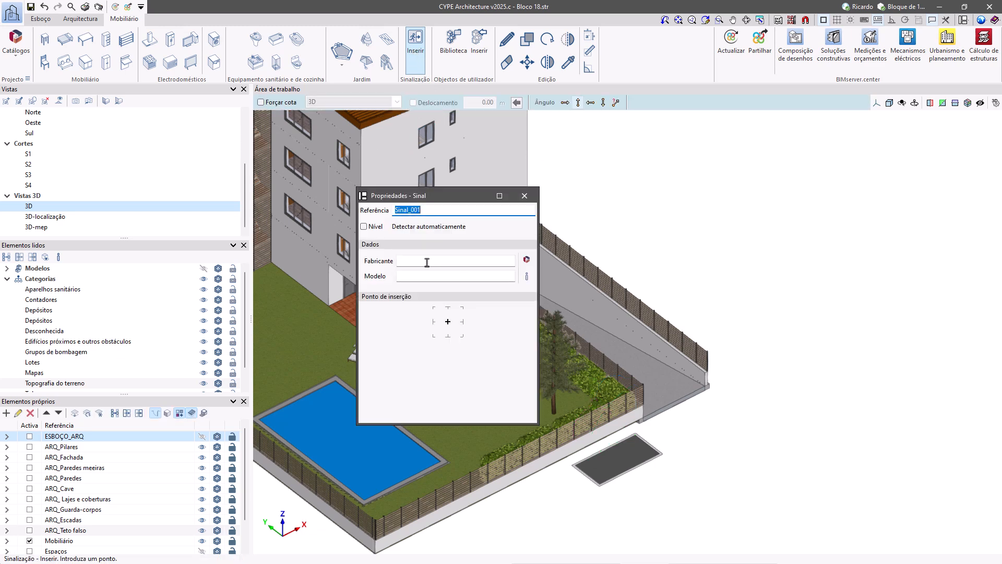
{"action": "left_click", "coordinate": [527, 259]}
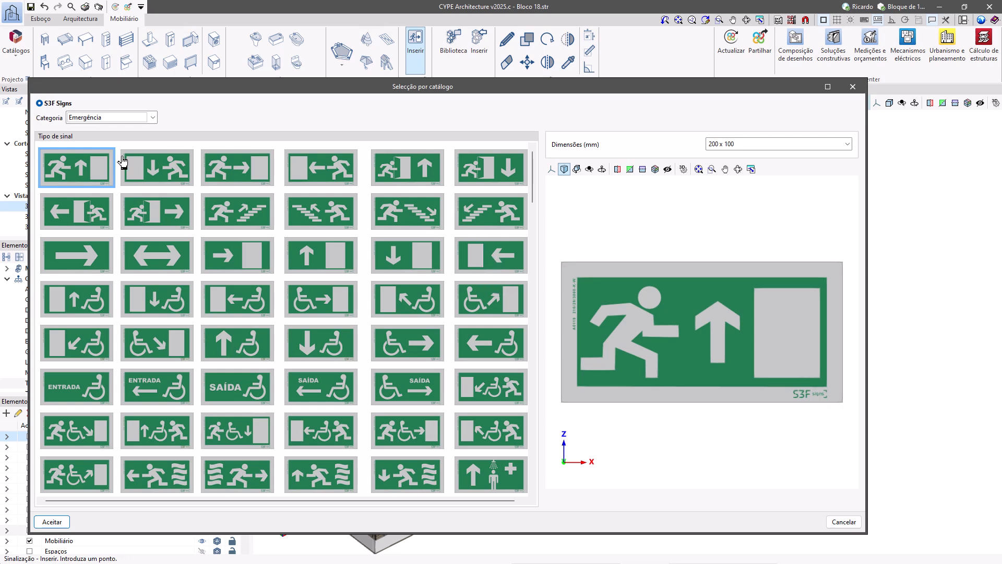
{"action": "scroll", "coordinate": [452, 434], "scroll_direction": "down", "scroll_amount": 3}
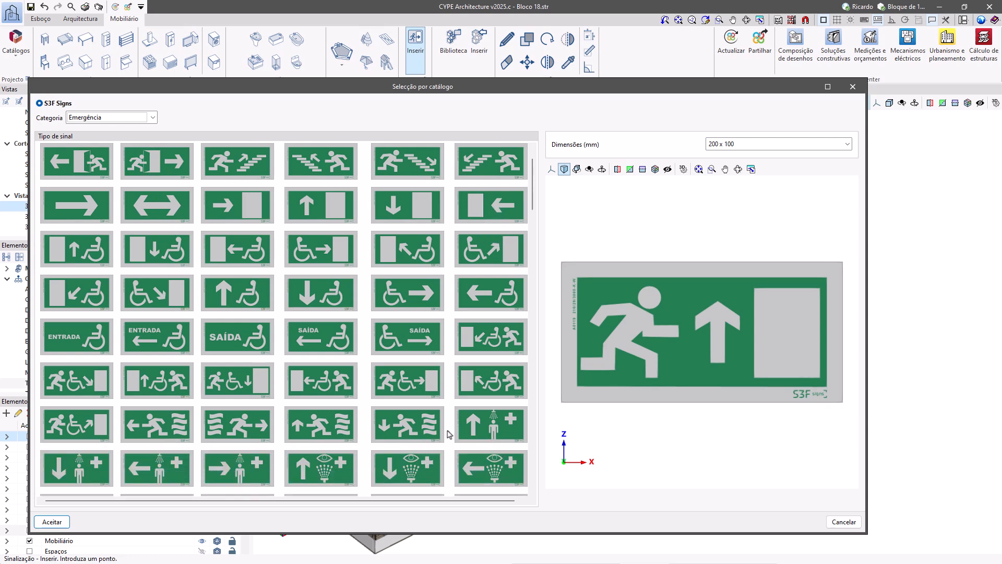
{"action": "scroll", "coordinate": [363, 413], "scroll_direction": "up", "scroll_amount": 2}
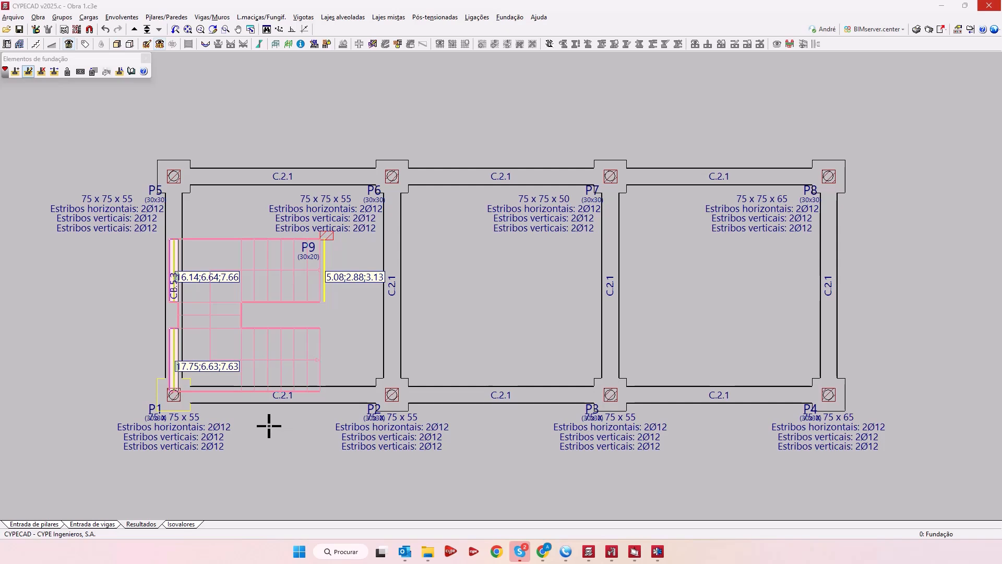
Switch to CYPECAD, open the pile cap under column P1 for editing and open its pile definition.
{"action": "left_click", "coordinate": [509, 17]}
{"action": "left_click", "coordinate": [520, 73]}
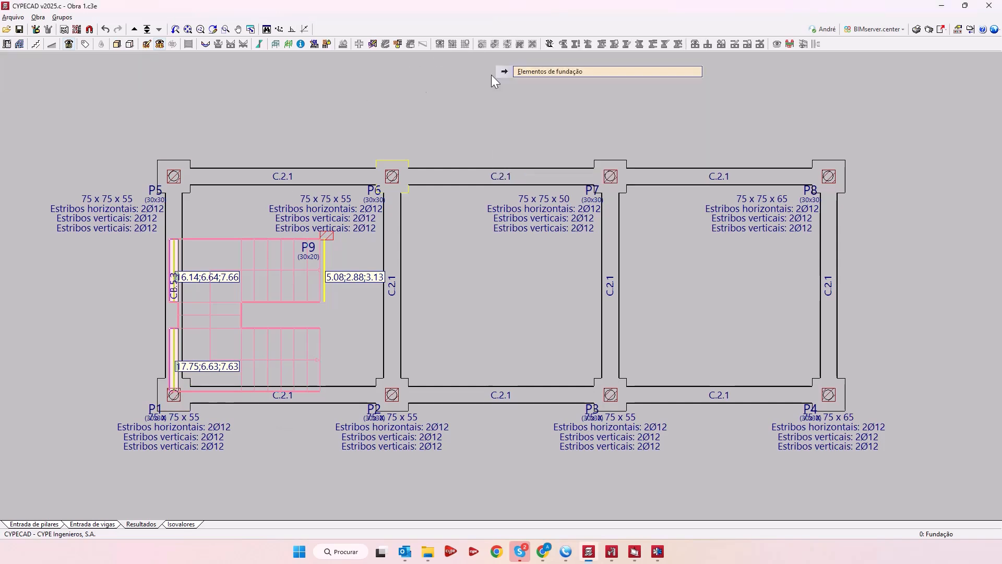
{"action": "left_click", "coordinate": [177, 393]}
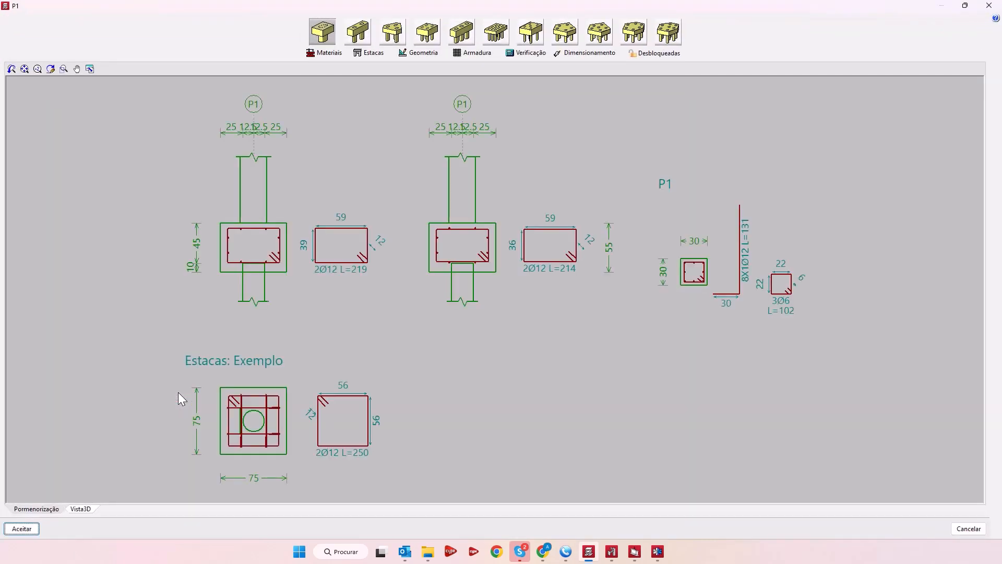
{"action": "left_click", "coordinate": [376, 59]}
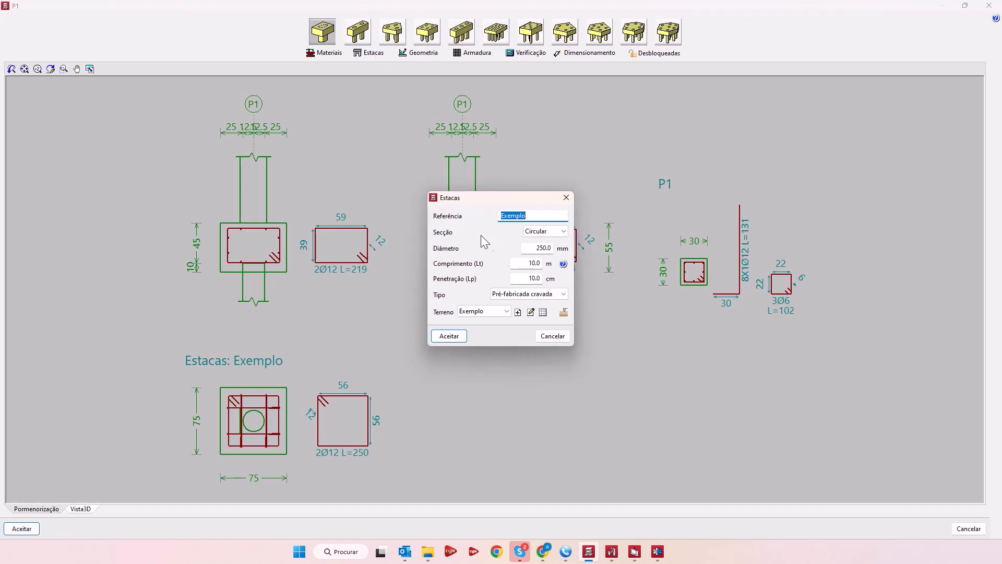
Review the pile's section options, the explanatory diagram for Comprimento (Lt), and the pile type options, keeping Circular and Pré-fabricada cravada.
{"action": "left_click", "coordinate": [561, 232]}
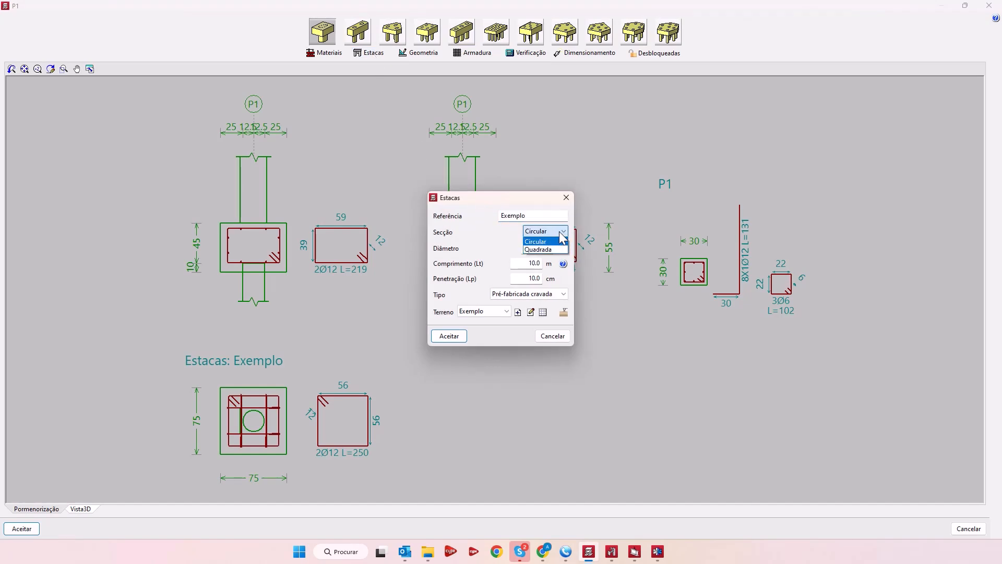
{"action": "left_click", "coordinate": [555, 241]}
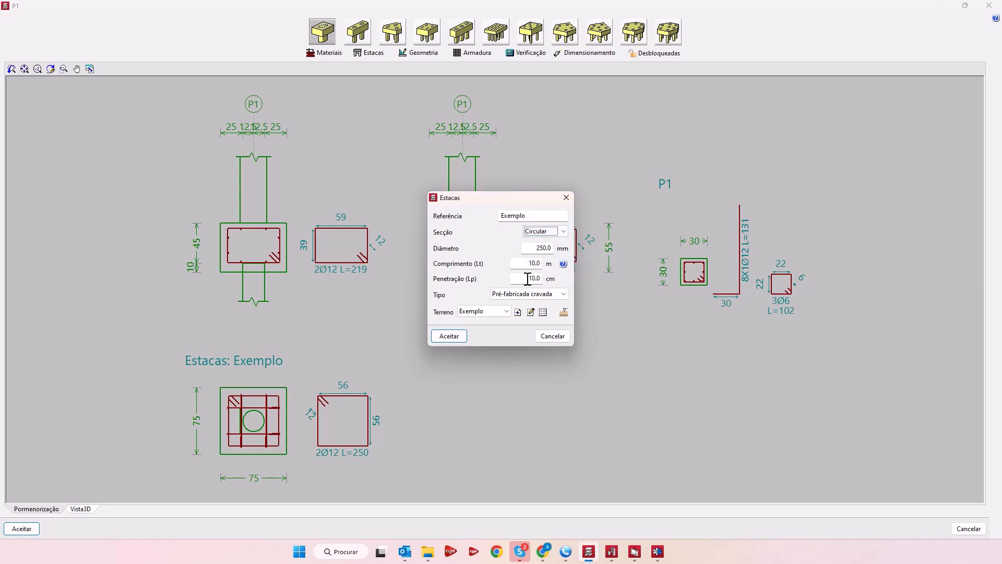
{"action": "left_click", "coordinate": [563, 264]}
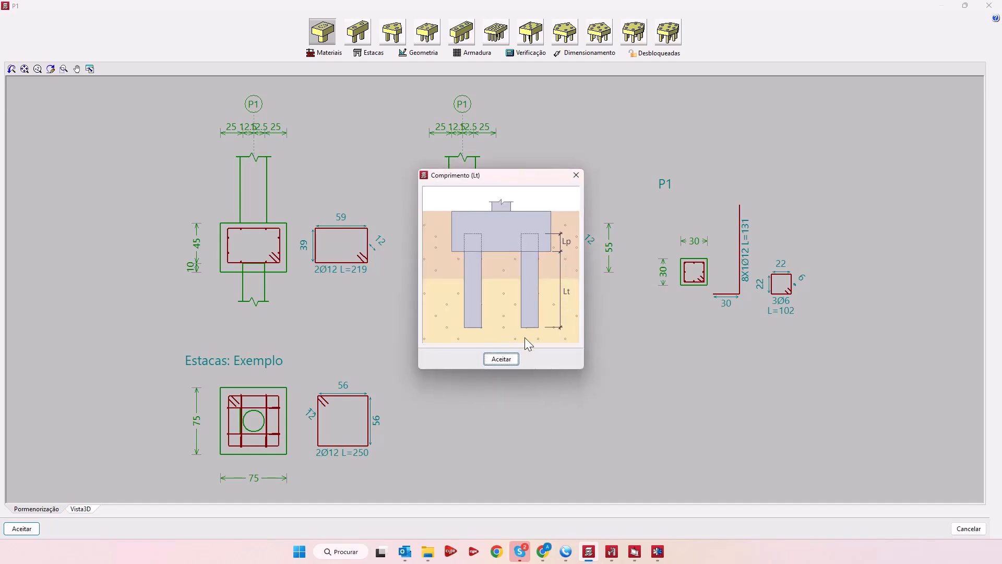
{"action": "left_click", "coordinate": [502, 359]}
{"action": "left_click", "coordinate": [525, 294]}
{"action": "left_click", "coordinate": [529, 305]}
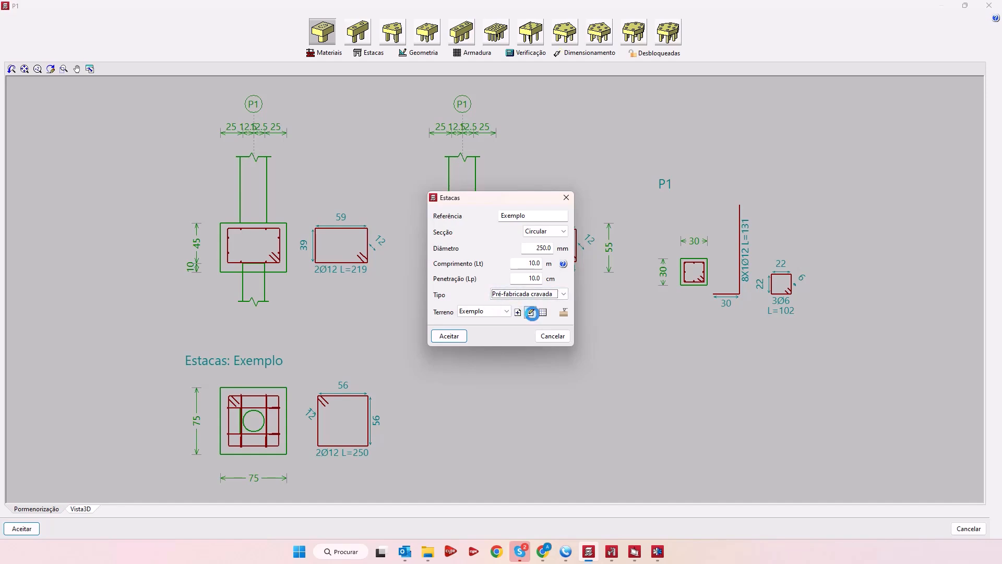
Open the Exemplo terrain's Solo Tipo 1 stratum for editing and review its available soil types.
{"action": "left_click", "coordinate": [531, 312]}
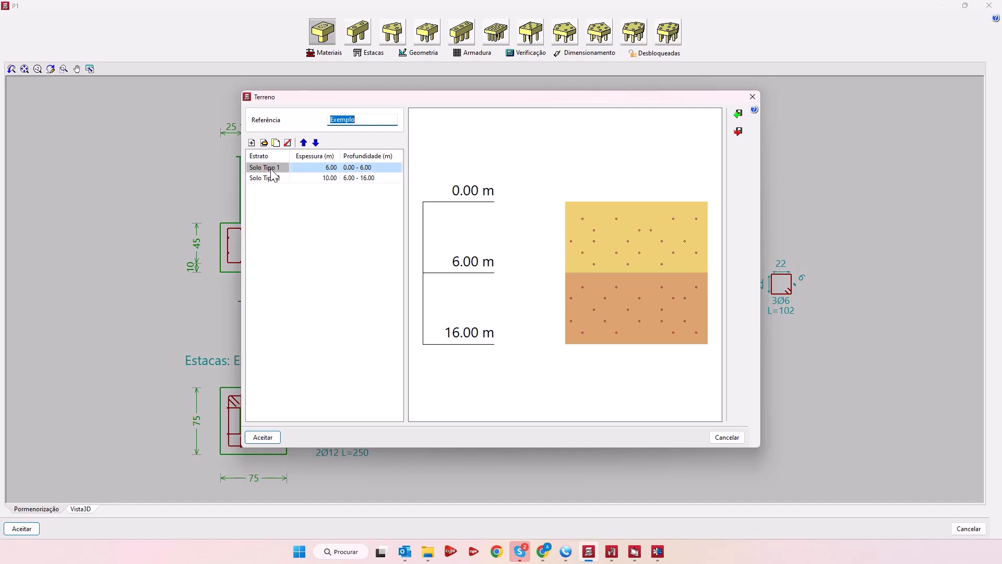
{"action": "left_click", "coordinate": [265, 143]}
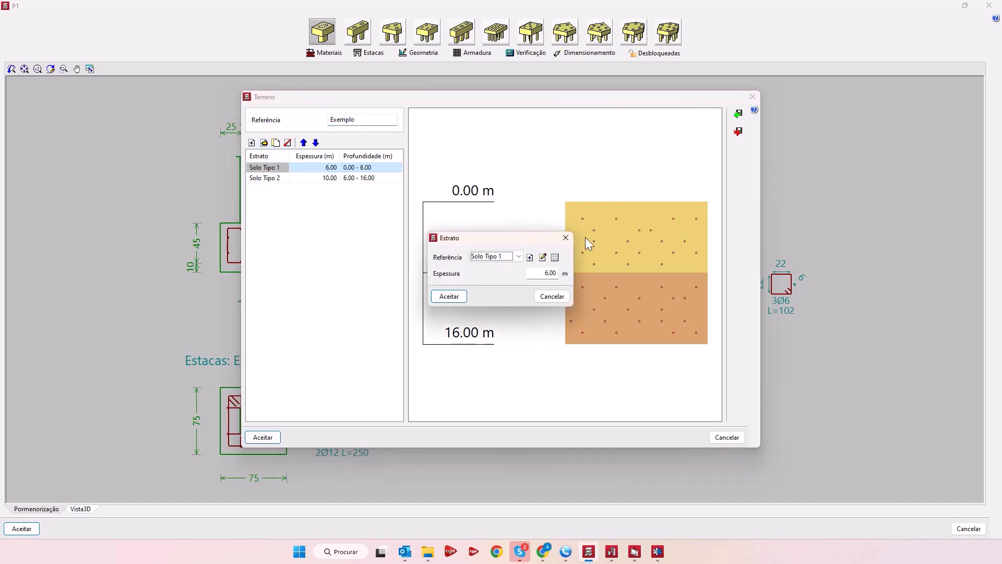
{"action": "left_click", "coordinate": [543, 258]}
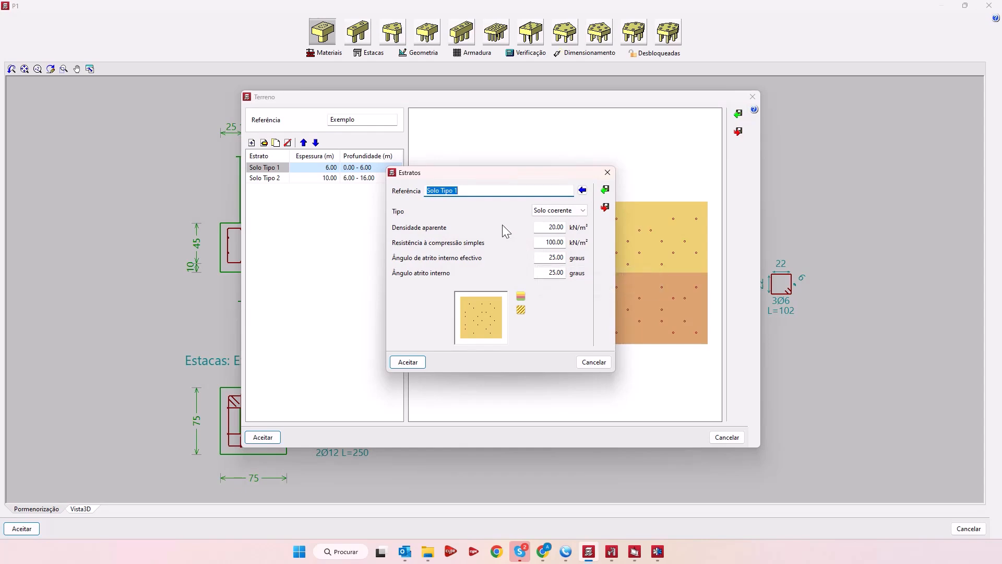
{"action": "left_click", "coordinate": [581, 211]}
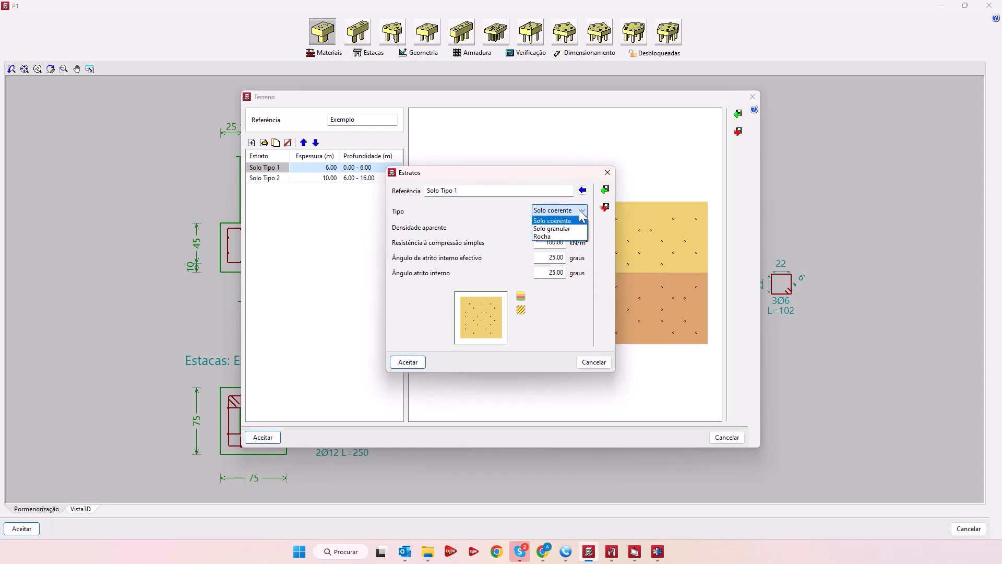
{"action": "left_click", "coordinate": [581, 214]}
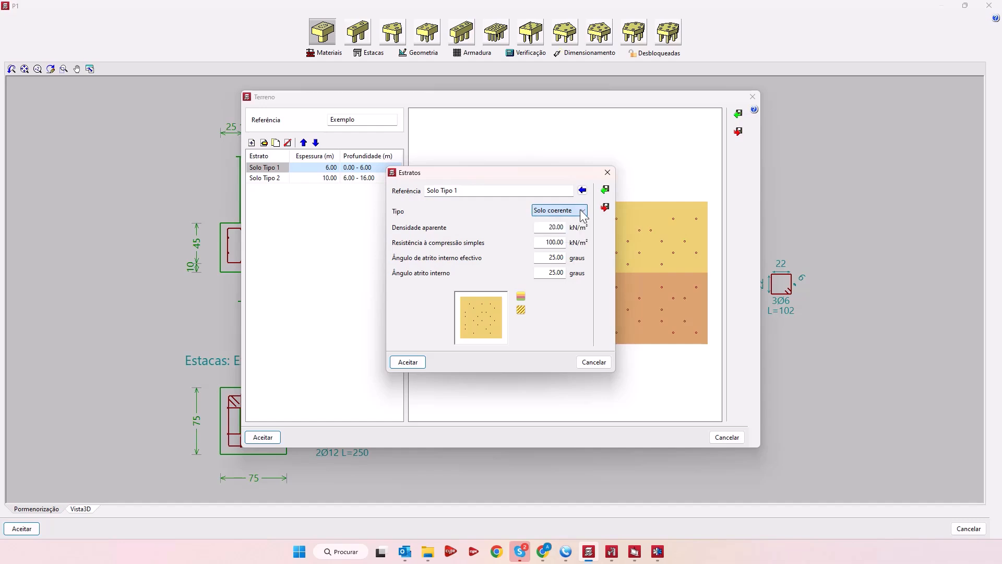
View the usual design values for Areia solta, and leave the stratum, terrain and pile definitions without applying changes.
{"action": "left_click", "coordinate": [583, 191]}
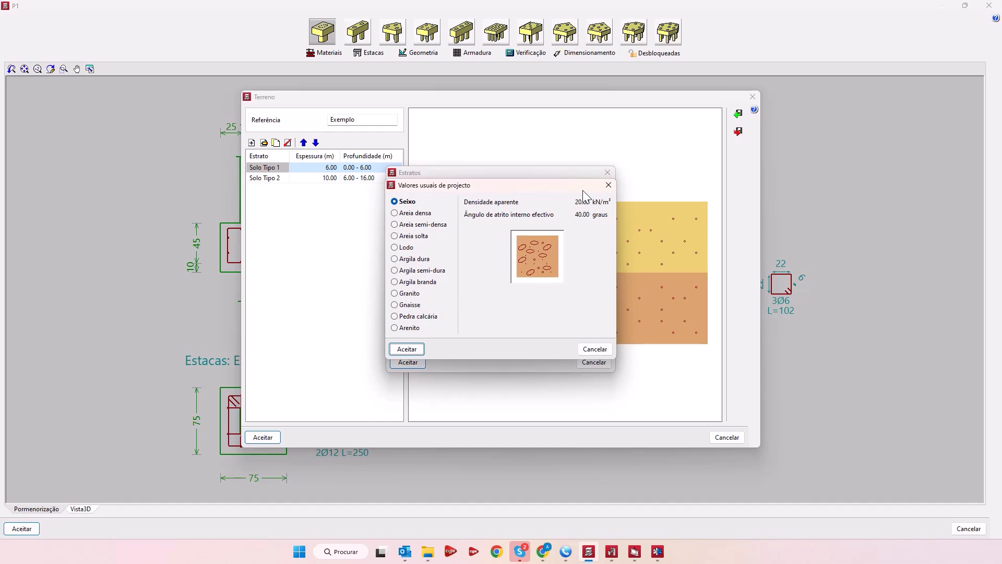
{"action": "left_click", "coordinate": [415, 236]}
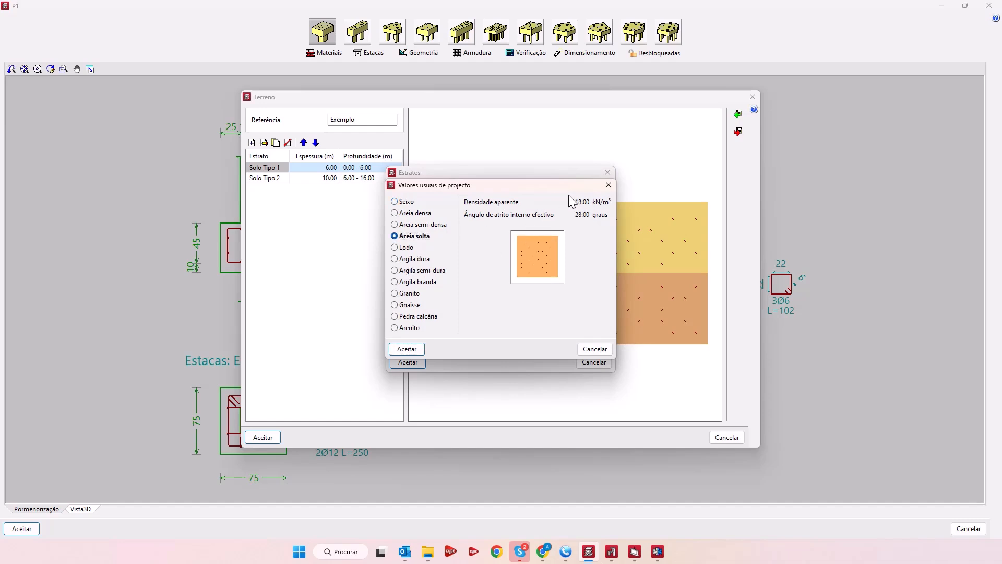
{"action": "left_click", "coordinate": [608, 185]}
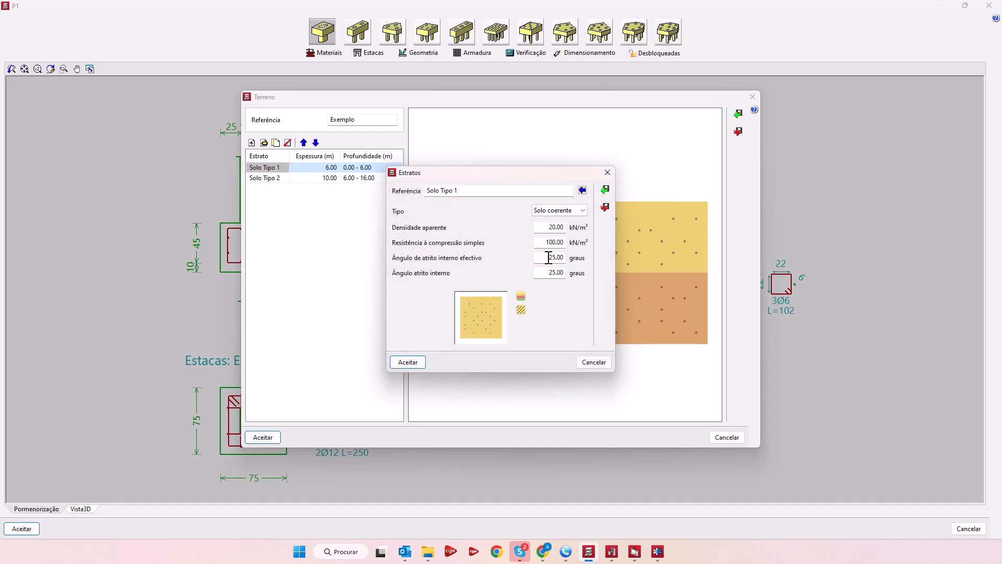
{"action": "left_click", "coordinate": [593, 362]}
{"action": "left_click", "coordinate": [551, 293]}
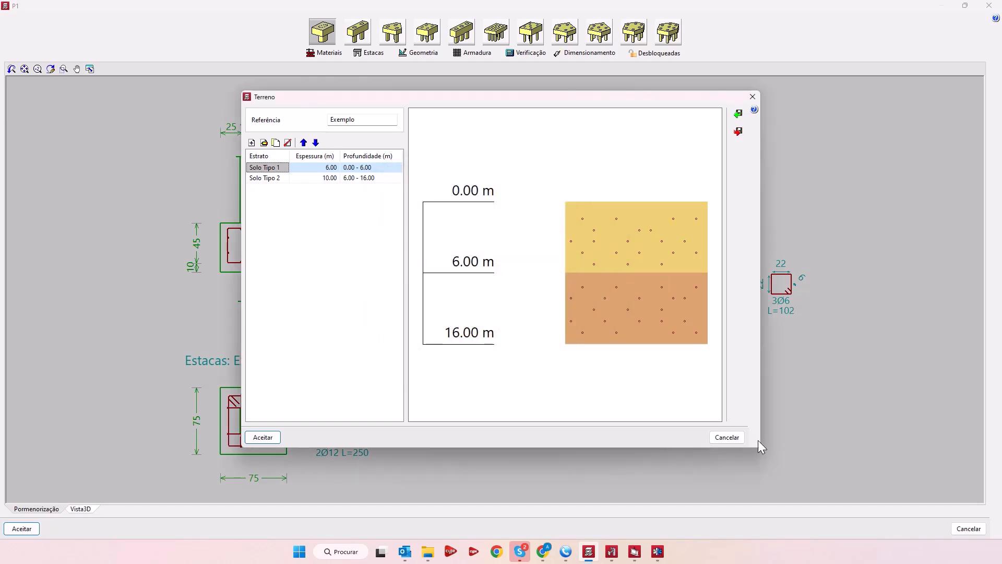
{"action": "left_click", "coordinate": [730, 437]}
{"action": "left_click", "coordinate": [566, 337]}
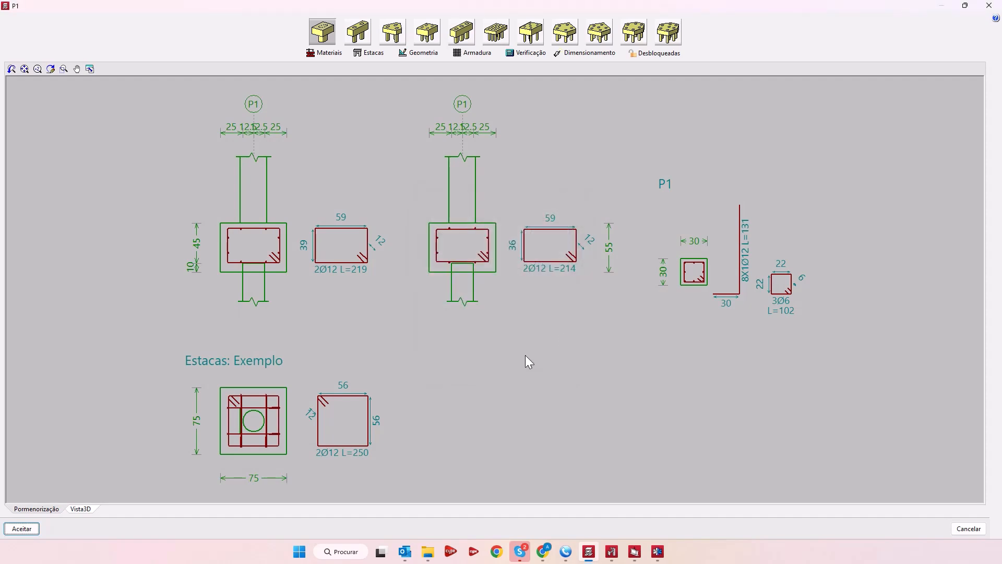
Open the verification report of the P1 pile cap and view the Recobrimento das armaduras check.
{"action": "left_click", "coordinate": [533, 54]}
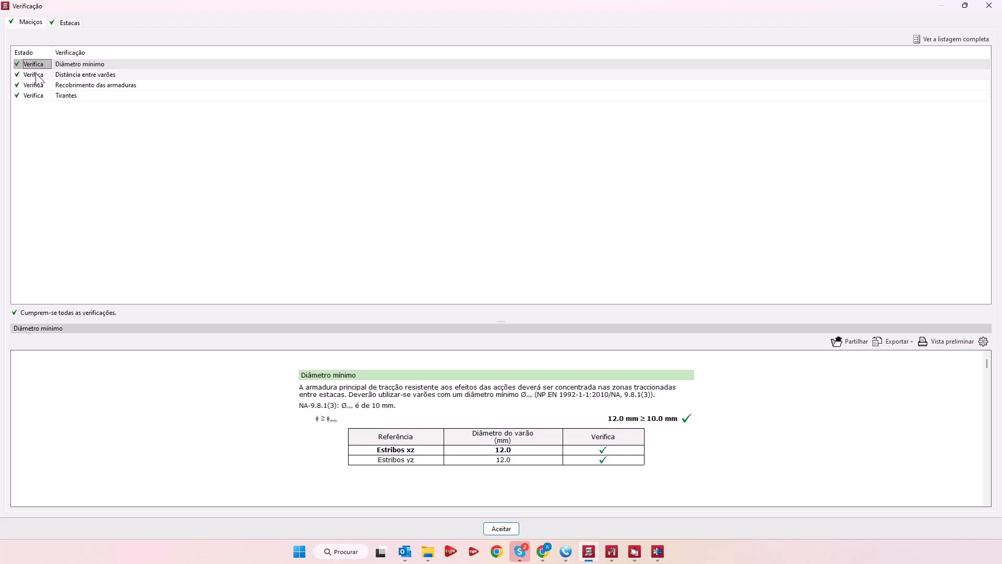
{"action": "left_click", "coordinate": [69, 86]}
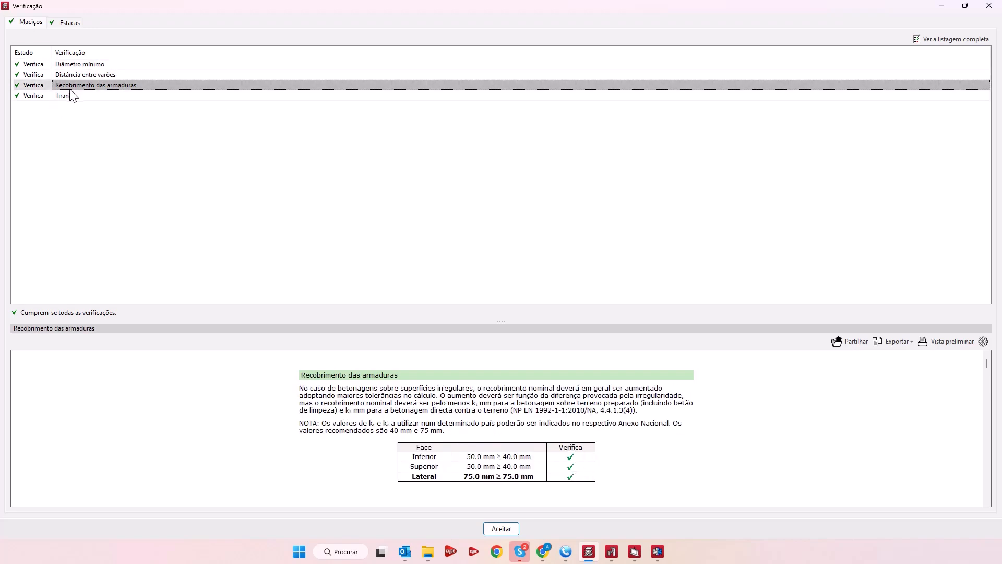
Examine the pile's A2 + M2 + R3 (Compressão) verification, including the lateral and tip resistance calculations, in an enlarged report area.
{"action": "left_click", "coordinate": [68, 24]}
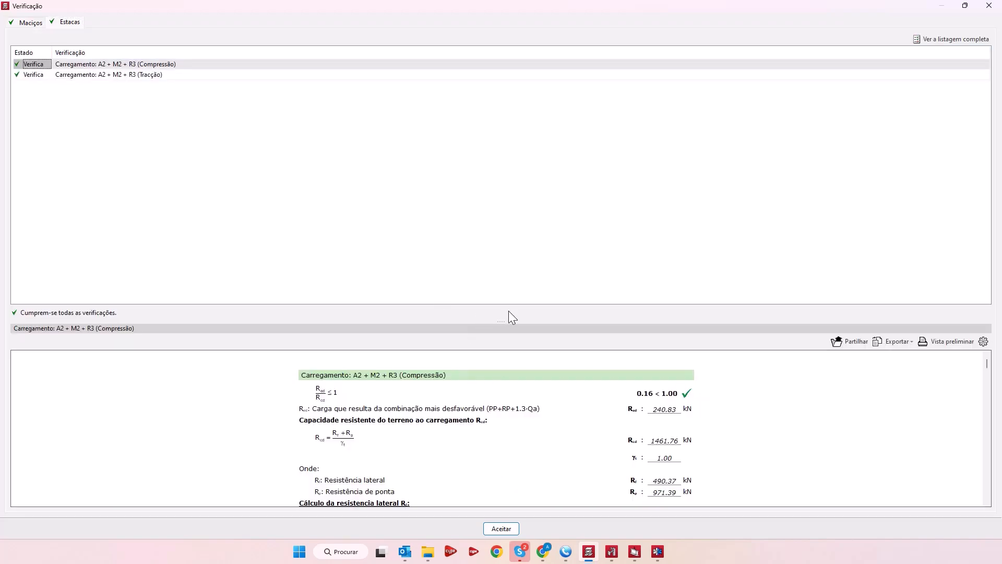
{"action": "left_click_drag", "start_coordinate": [501, 323], "coordinate": [495, 180]}
{"action": "scroll", "coordinate": [459, 311], "scroll_direction": "down", "scroll_amount": 3}
{"action": "scroll", "coordinate": [459, 316], "scroll_direction": "down", "scroll_amount": 5}
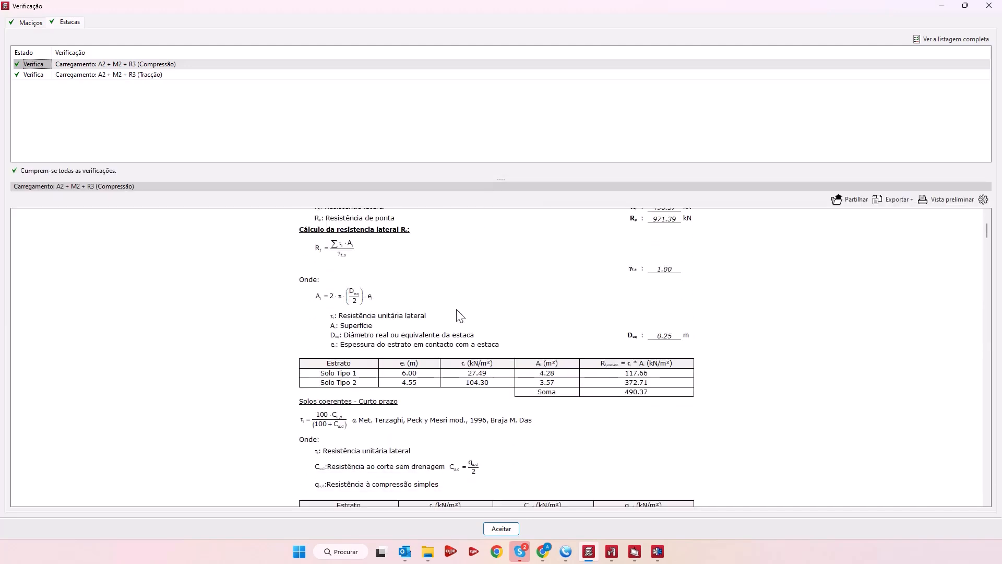
{"action": "scroll", "coordinate": [456, 319], "scroll_direction": "down", "scroll_amount": 7}
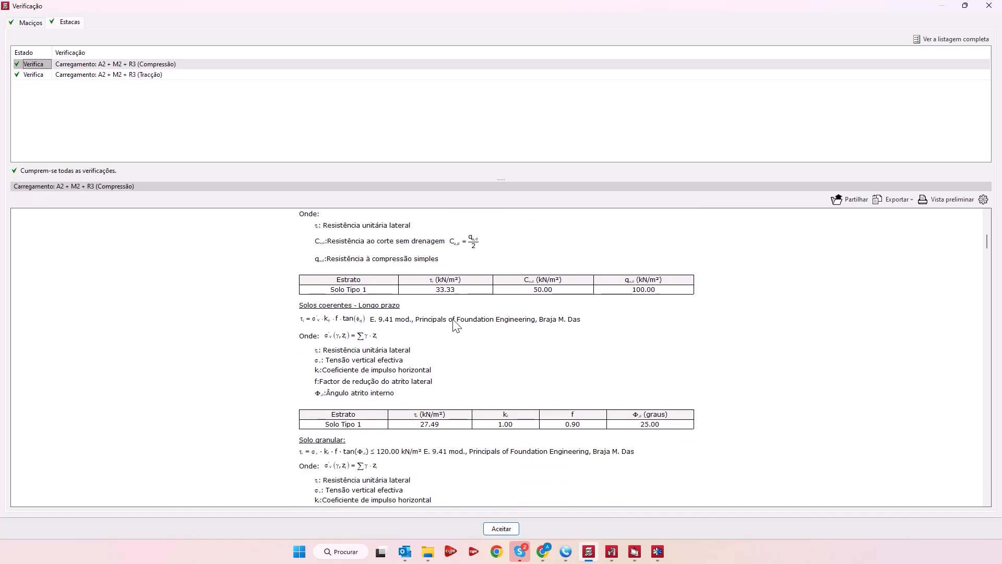
{"action": "scroll", "coordinate": [493, 347], "scroll_direction": "down", "scroll_amount": 6}
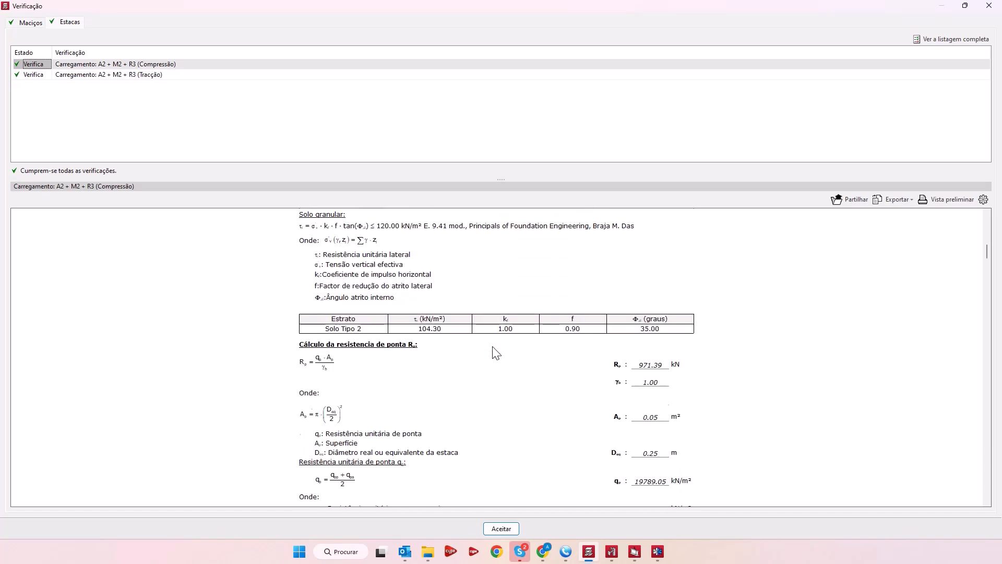
{"action": "scroll", "coordinate": [495, 354], "scroll_direction": "down", "scroll_amount": 3}
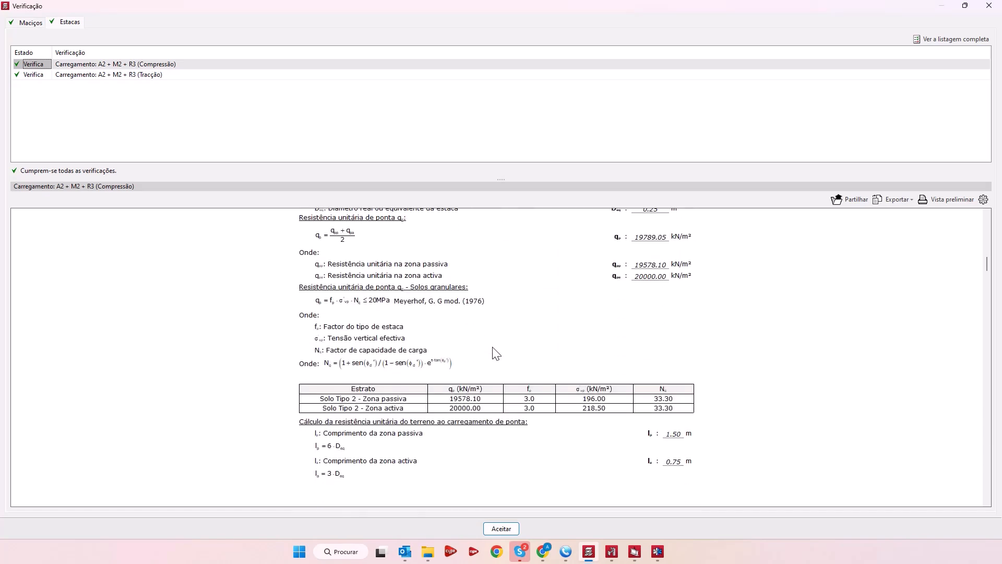
{"action": "scroll", "coordinate": [495, 354], "scroll_direction": "down", "scroll_amount": 4}
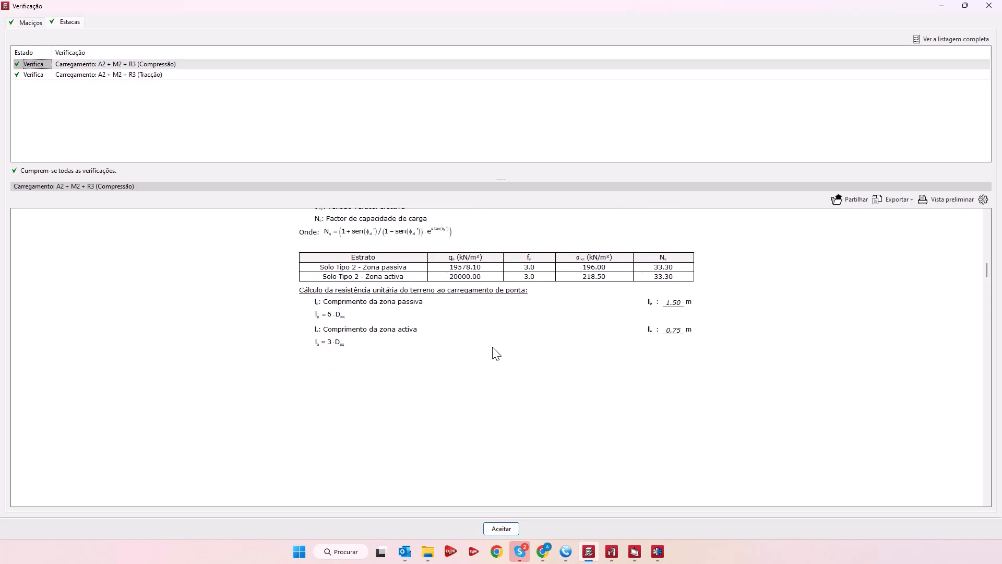
Leave the pile verification report and view the output language options for the project listings without applying a different language.
{"action": "left_click", "coordinate": [990, 6]}
{"action": "left_click", "coordinate": [993, 6]}
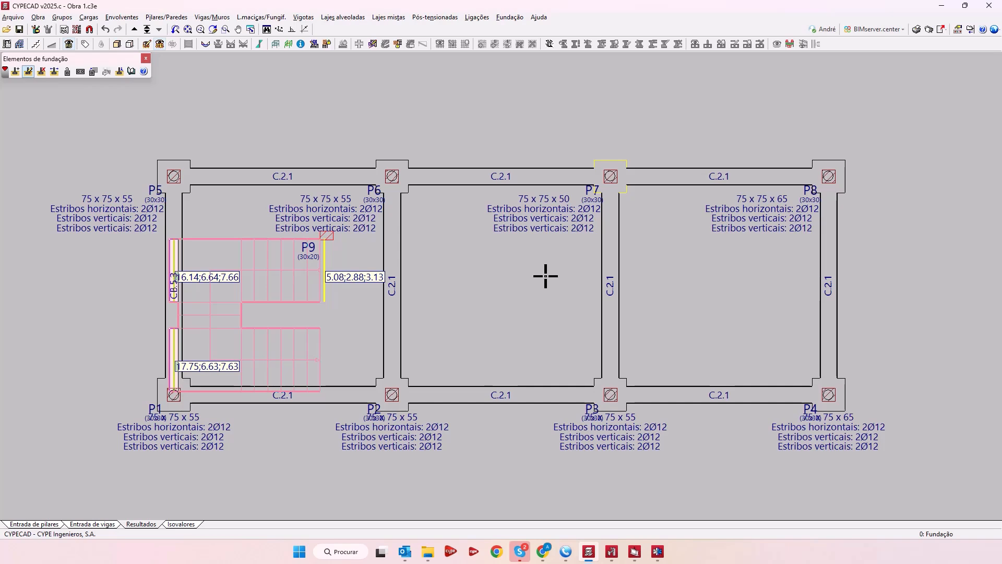
{"action": "left_click", "coordinate": [916, 29]}
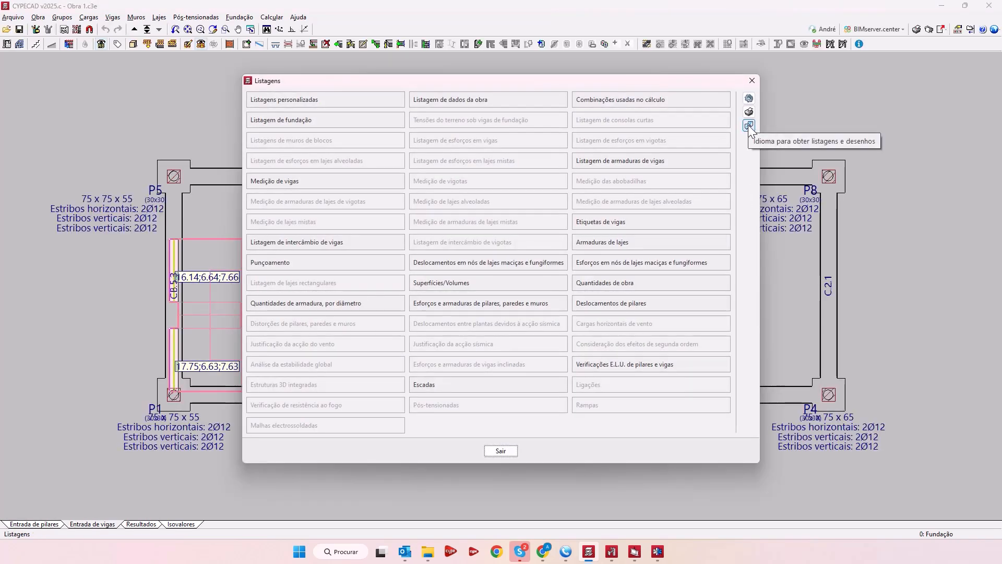
{"action": "left_click", "coordinate": [749, 125]}
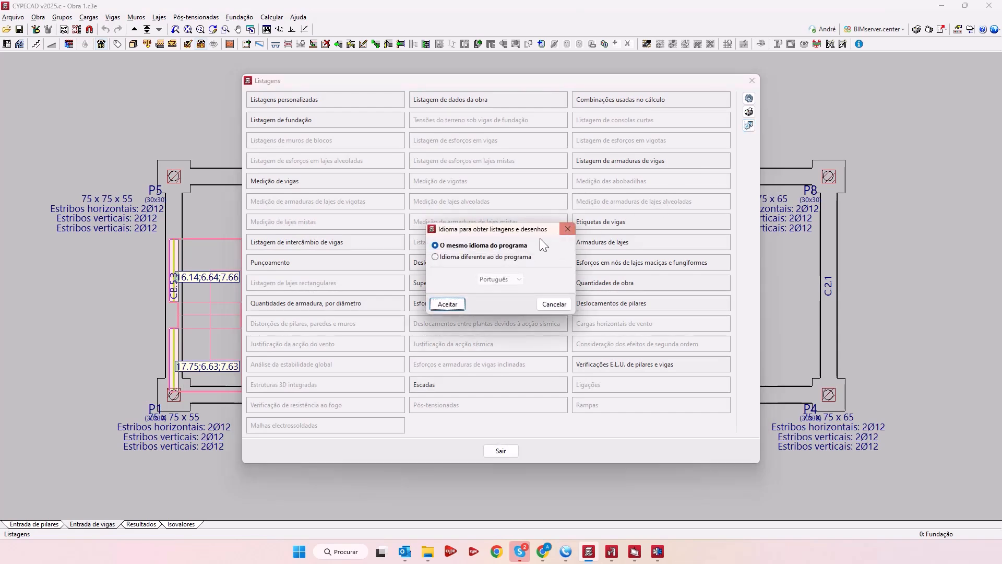
{"action": "left_click", "coordinate": [478, 257]}
{"action": "left_click", "coordinate": [490, 278]}
{"action": "left_click", "coordinate": [501, 290]}
{"action": "left_click", "coordinate": [553, 304]}
{"action": "left_click", "coordinate": [752, 80]}
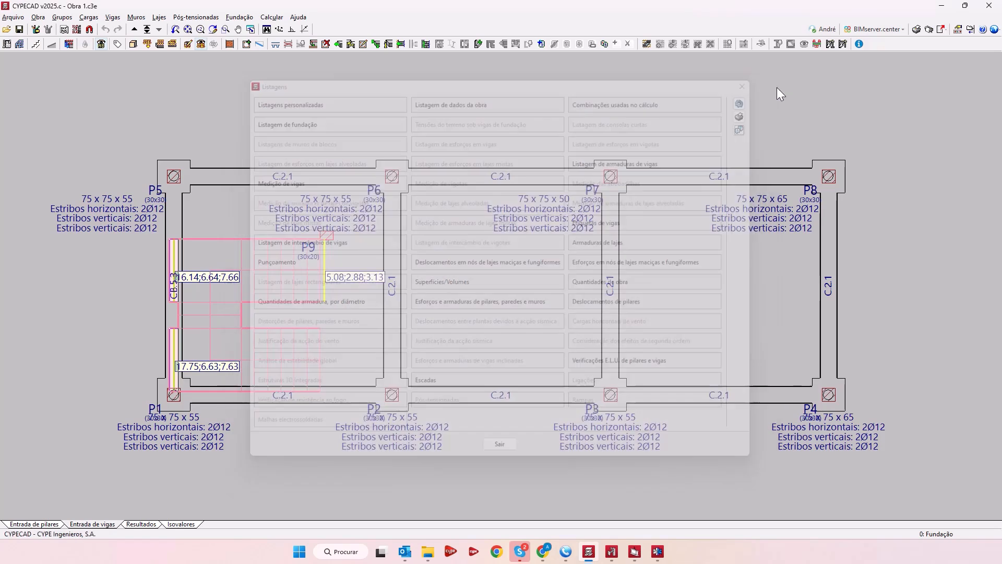
View the languages available for drawings under Idioma diferente ao do programa, and leave the drawing selection without changes.
{"action": "left_click", "coordinate": [929, 29]}
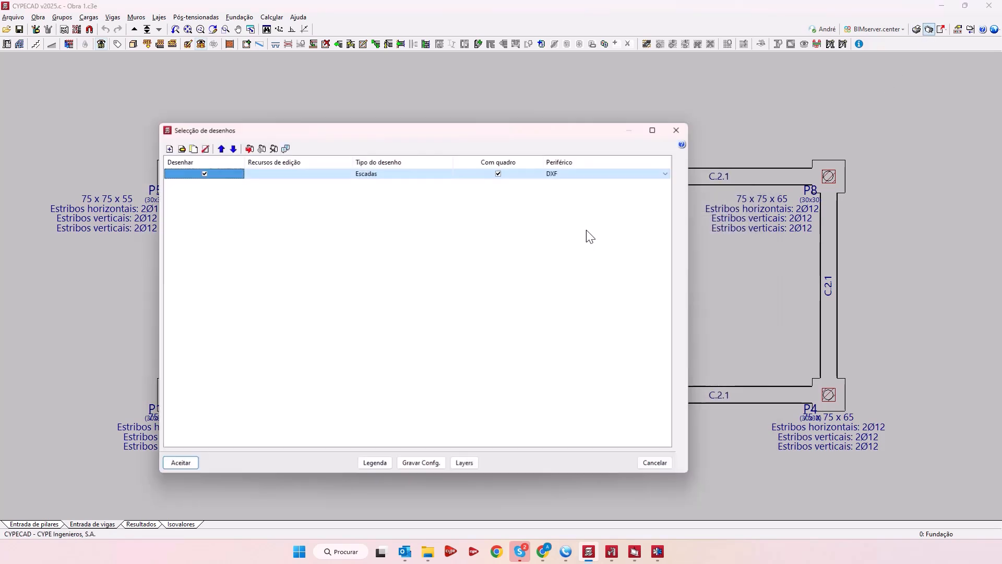
{"action": "left_click", "coordinate": [286, 148]}
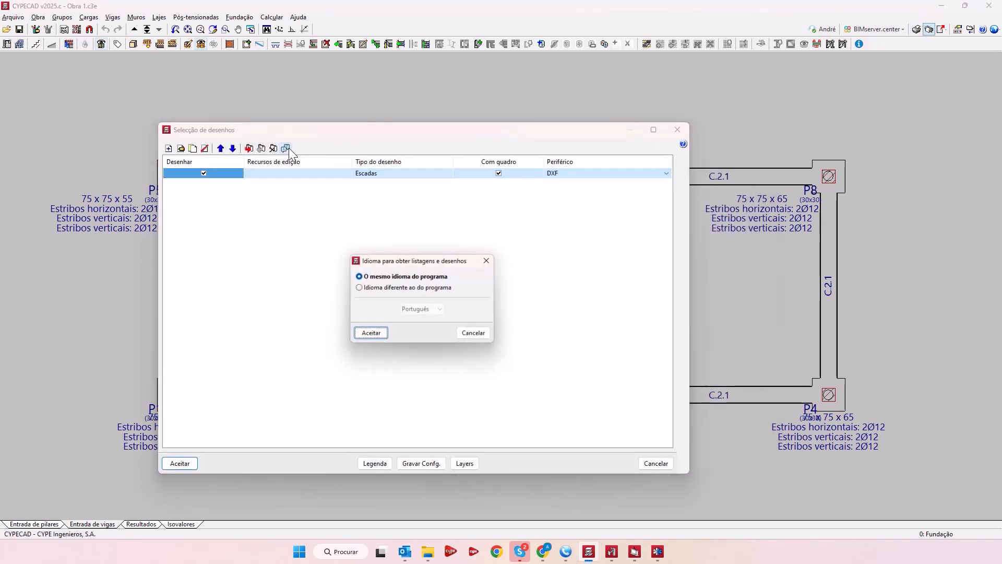
{"action": "left_click", "coordinate": [415, 288]}
{"action": "left_click", "coordinate": [425, 311]}
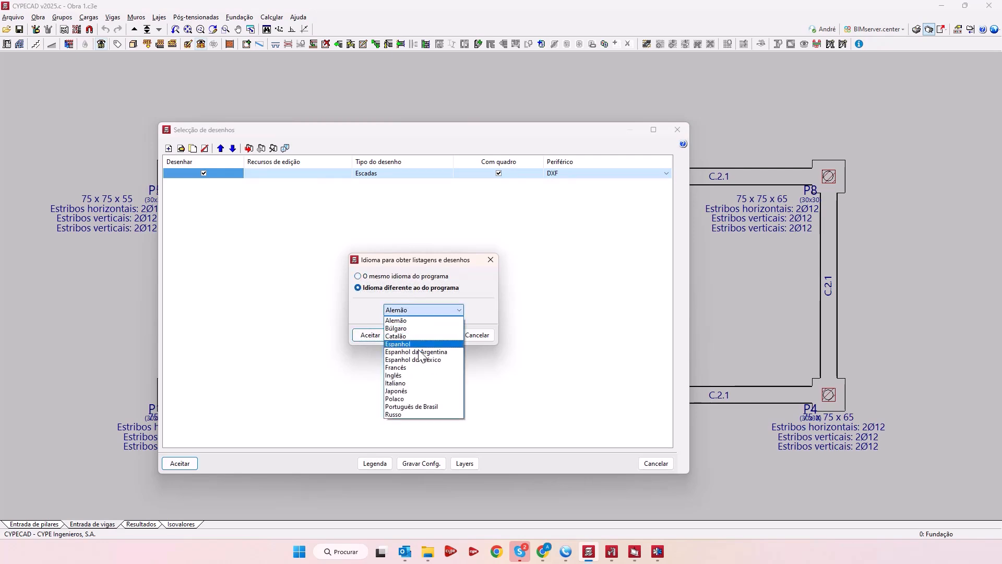
{"action": "left_click", "coordinate": [488, 309]}
{"action": "left_click", "coordinate": [477, 334]}
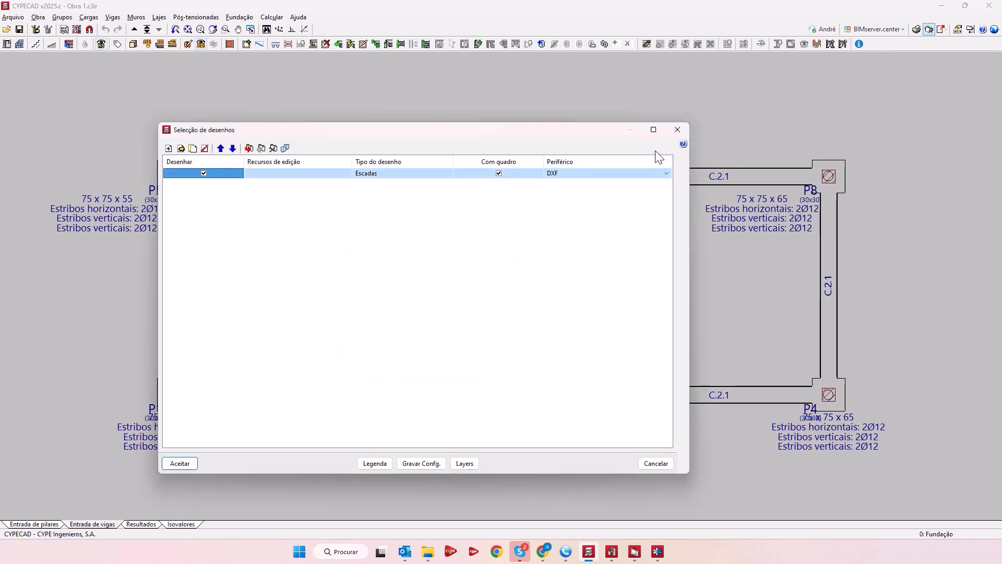
{"action": "left_click", "coordinate": [677, 131]}
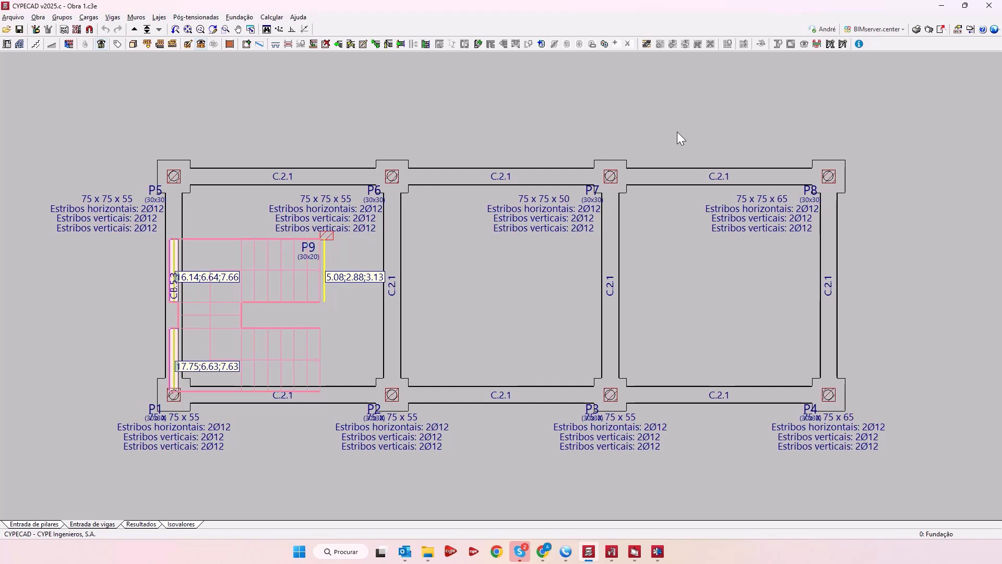
Open the CSV export and add a new element based on the Esforços de pilares, paredes e muros table.
{"action": "left_click", "coordinate": [14, 17]}
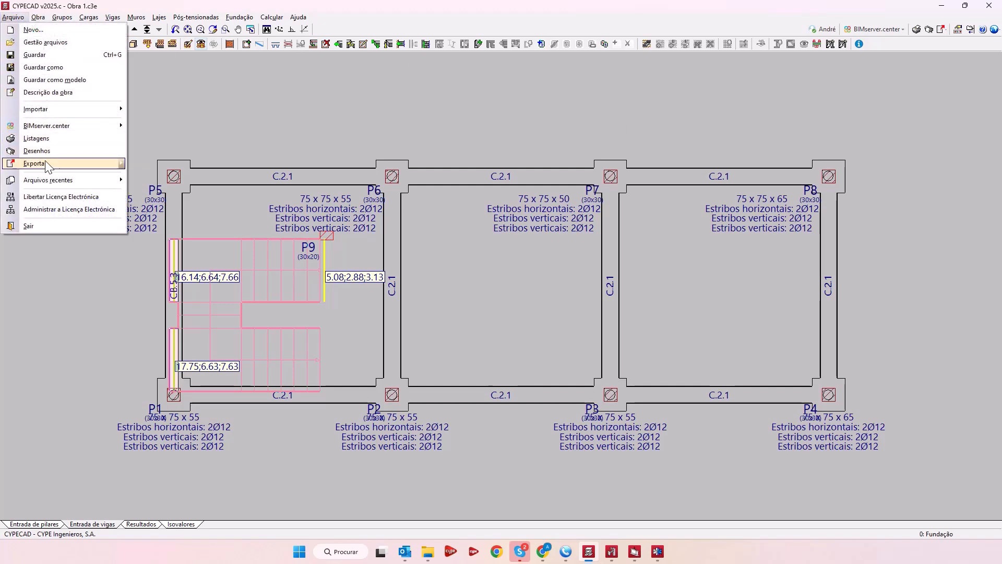
{"action": "mouse_move", "coordinate": [47, 165]}
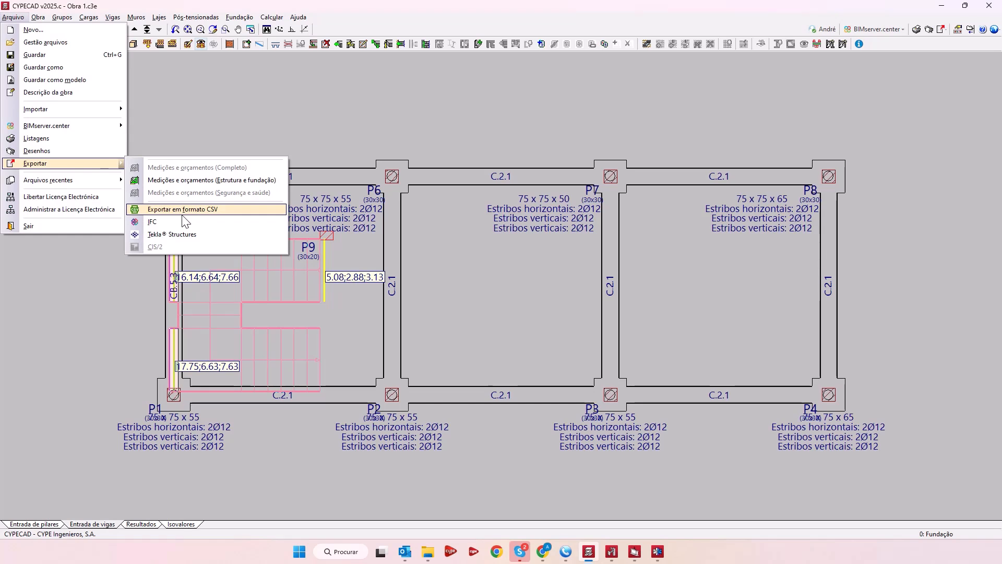
{"action": "left_click", "coordinate": [196, 211]}
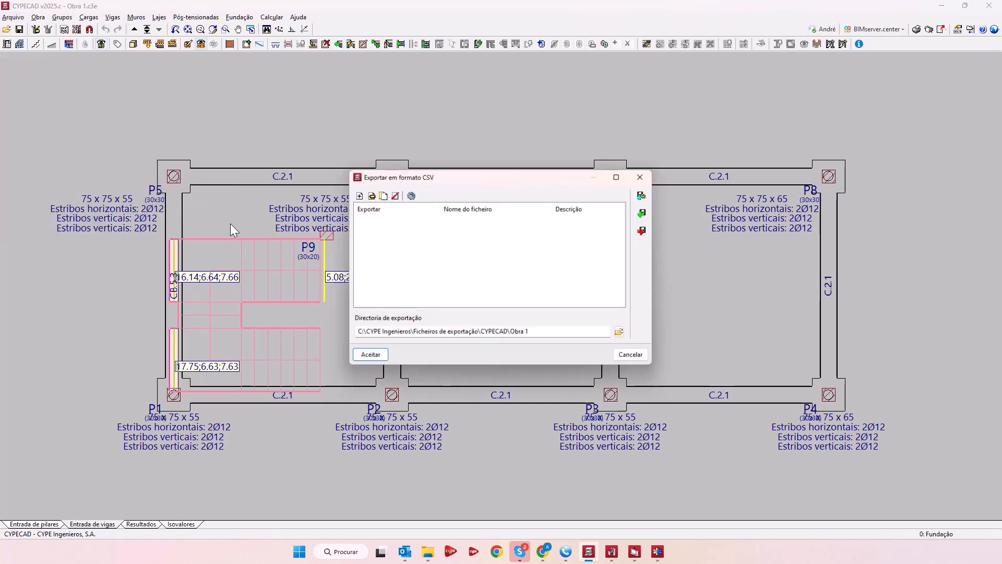
{"action": "left_click", "coordinate": [360, 197]}
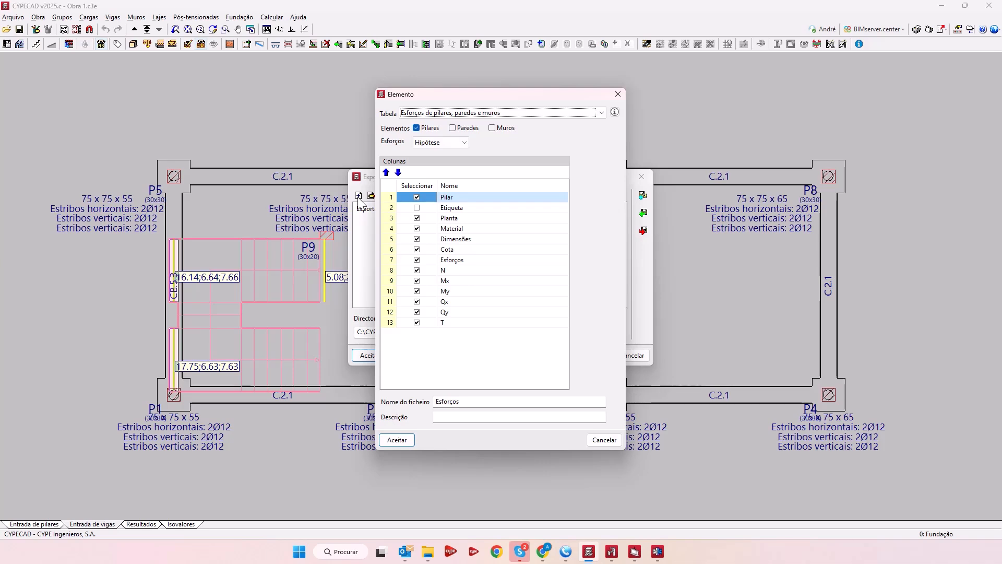
Review the Esforços choices, try including Paredes and Muros in the table, and leave the CSV export without saving.
{"action": "left_click", "coordinate": [462, 142]}
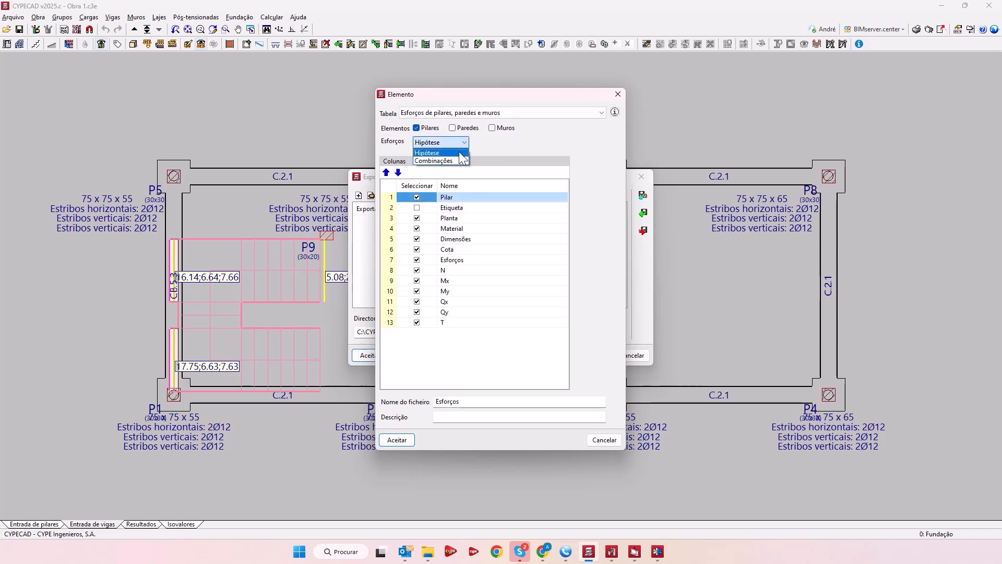
{"action": "left_click", "coordinate": [453, 128]}
{"action": "left_click", "coordinate": [453, 128]}
{"action": "left_click", "coordinate": [492, 128]}
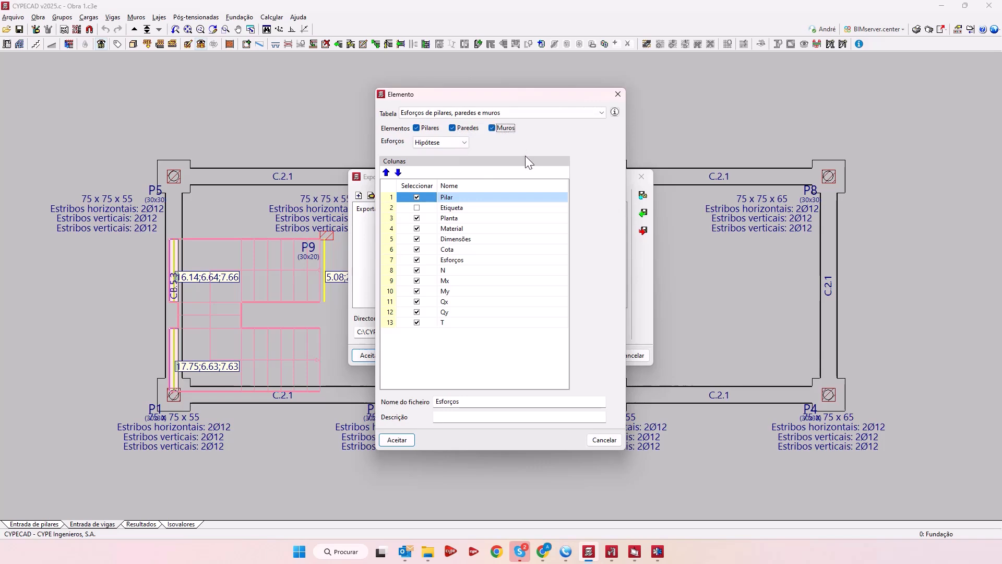
{"action": "left_click", "coordinate": [619, 94]}
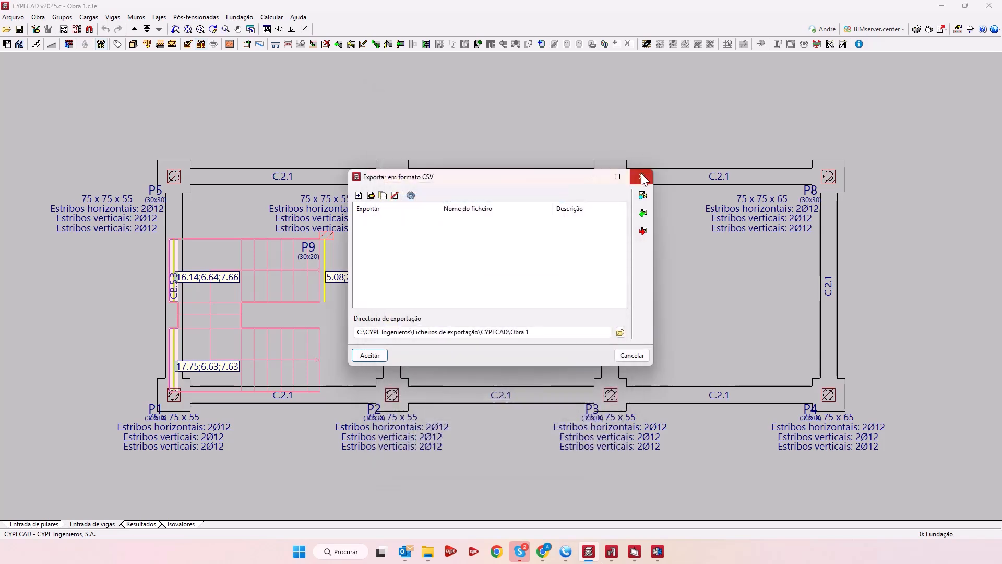
{"action": "left_click", "coordinate": [642, 177]}
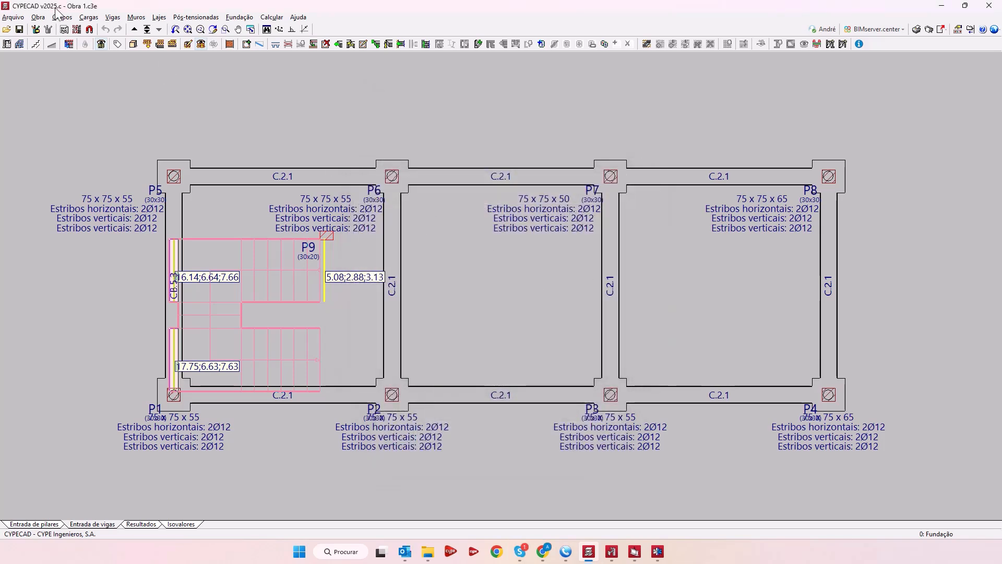
Open the Obra 2 project from the file manager.
{"action": "left_click", "coordinate": [13, 17]}
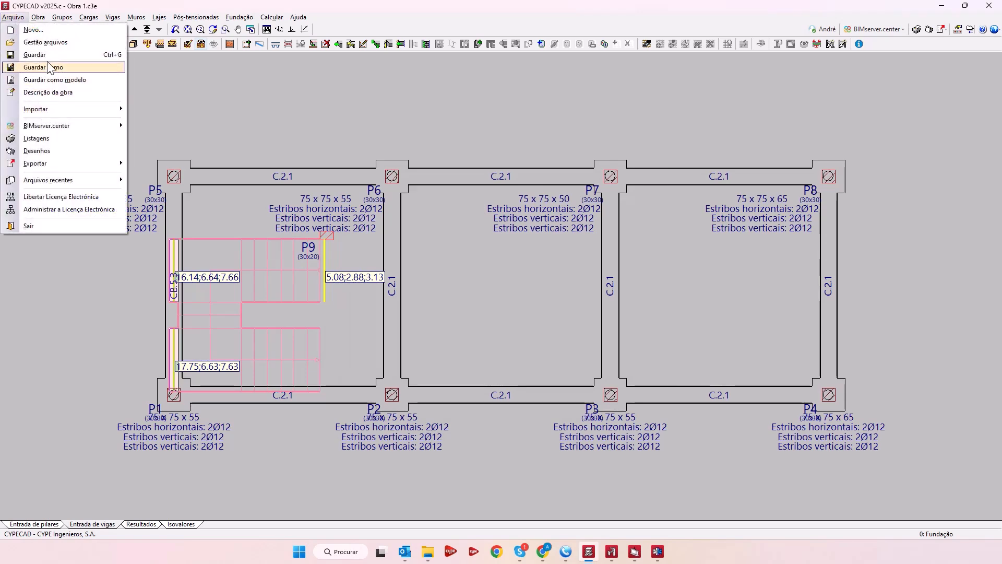
{"action": "left_click", "coordinate": [48, 43]}
{"action": "double_click", "coordinate": [334, 232]}
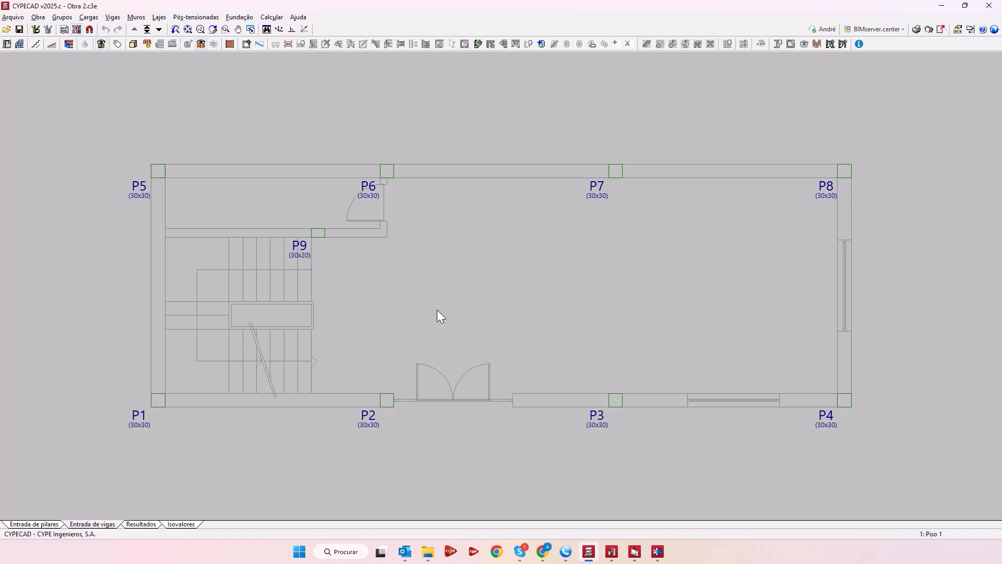
Define a reinforced concrete wall from Fundação to Piso 1, 0.150 m thick each side, with a continuous footing cantilevered on both sides.
{"action": "left_click", "coordinate": [136, 18]}
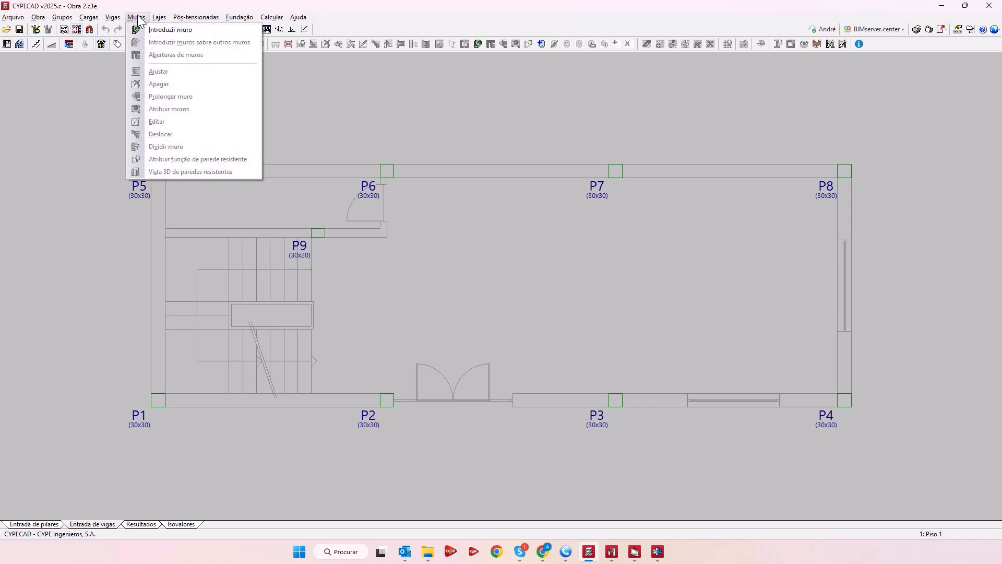
{"action": "left_click", "coordinate": [169, 30]}
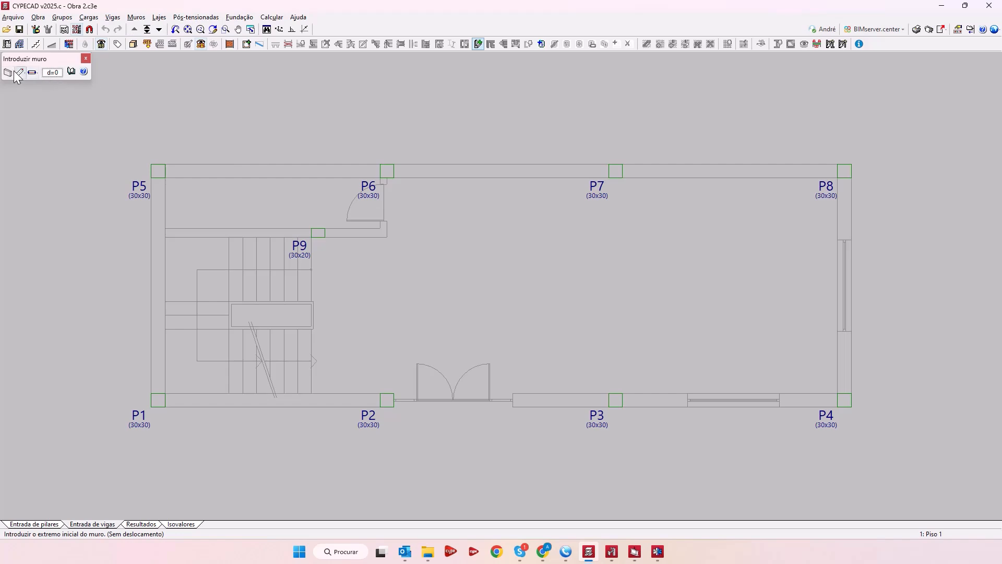
{"action": "left_click", "coordinate": [9, 73]}
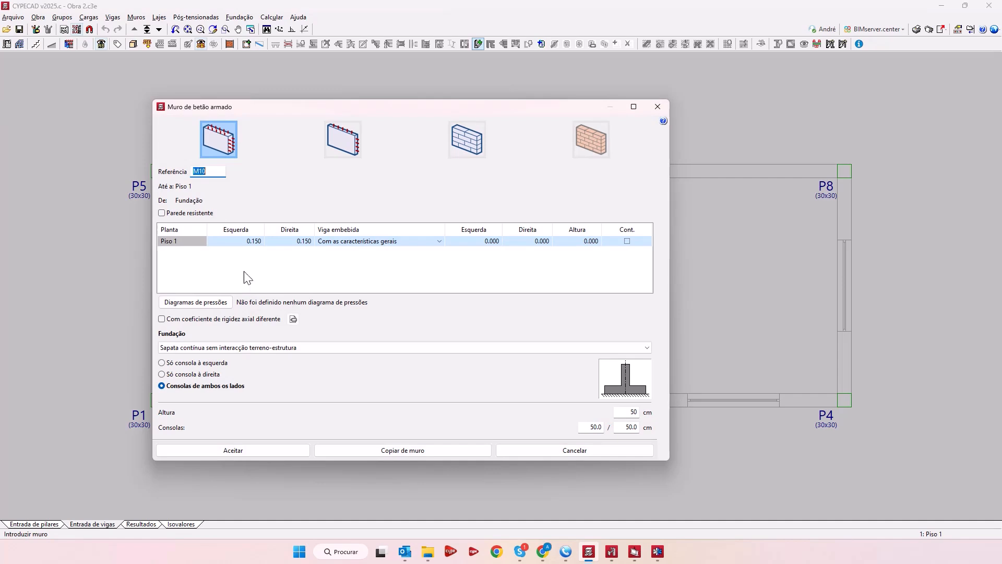
{"action": "left_click", "coordinate": [231, 453]}
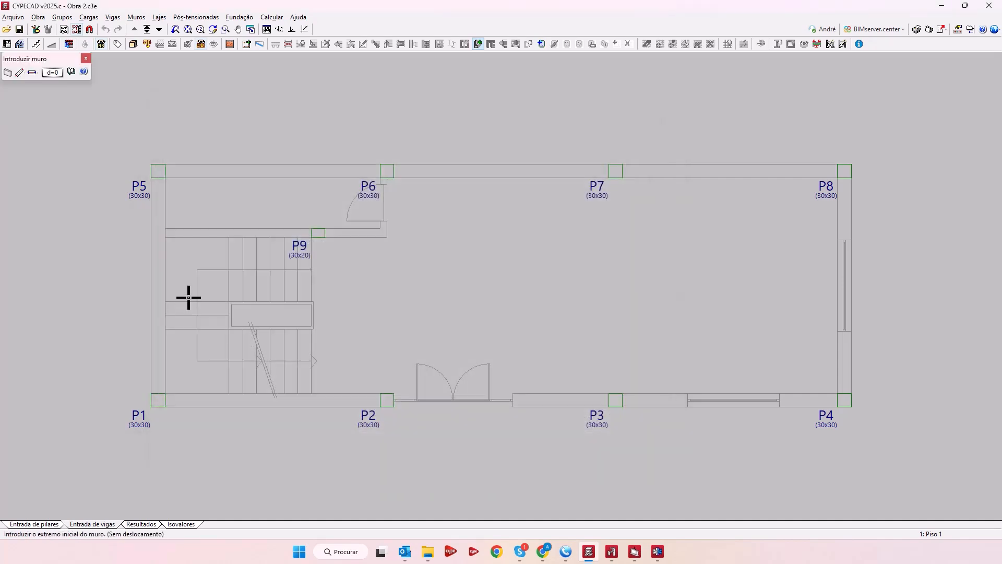
Insert a single wall segment from column P1 to column P5 with the Simples method.
{"action": "left_click", "coordinate": [19, 73]}
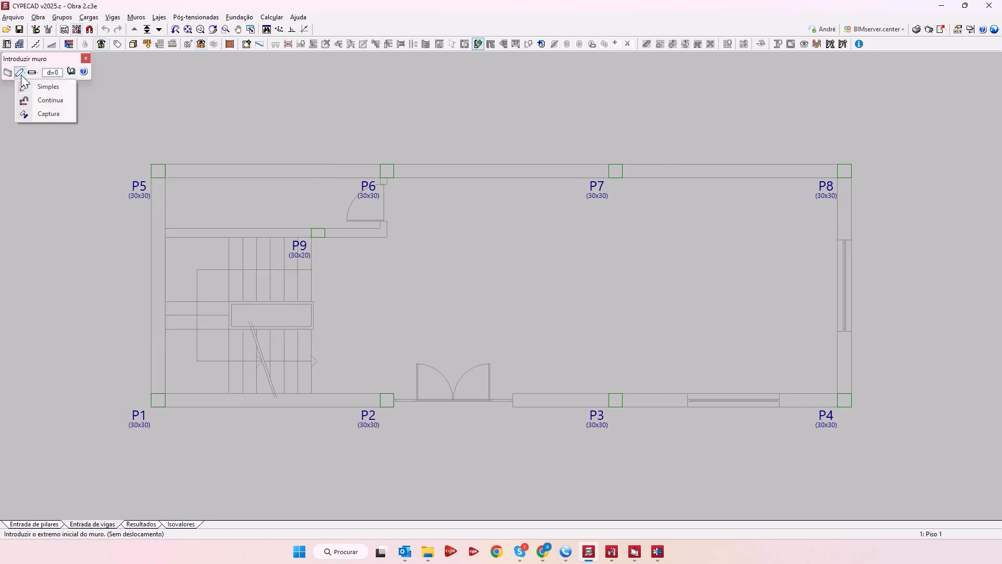
{"action": "left_click", "coordinate": [49, 86]}
{"action": "left_click", "coordinate": [157, 397]}
{"action": "left_click", "coordinate": [158, 169]}
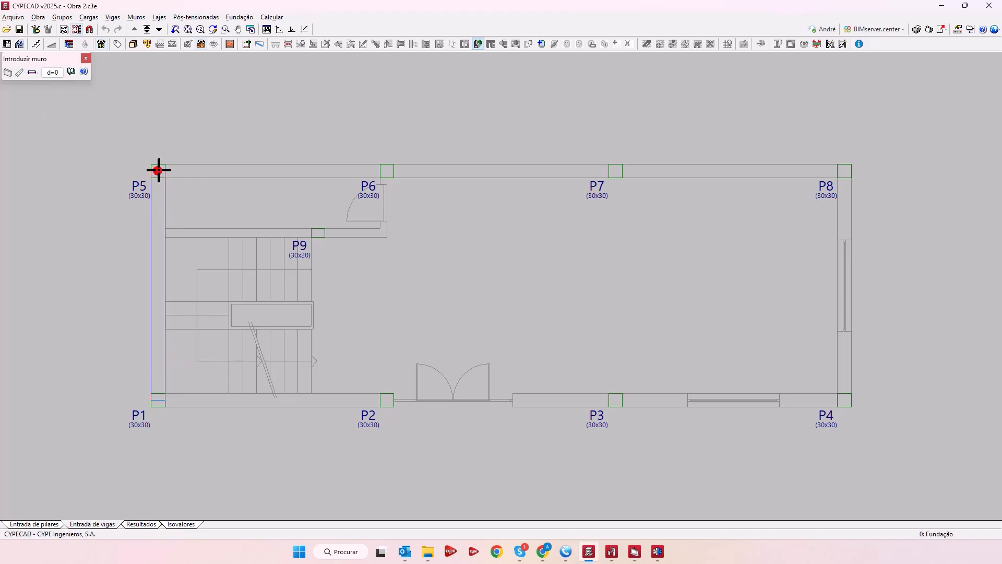
Insert a continuous run of walls from P5 through P8 to P4 and finish the chain.
{"action": "left_click", "coordinate": [20, 72]}
{"action": "left_click", "coordinate": [49, 100]}
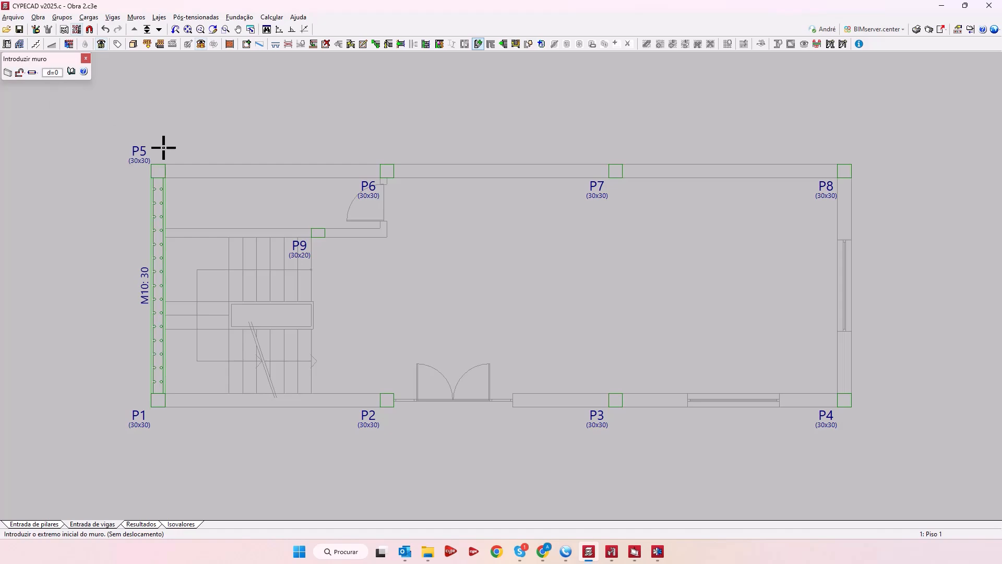
{"action": "left_click", "coordinate": [159, 170]}
{"action": "left_click", "coordinate": [845, 171]}
{"action": "left_click", "coordinate": [845, 400]}
{"action": "right_click", "coordinate": [712, 331]}
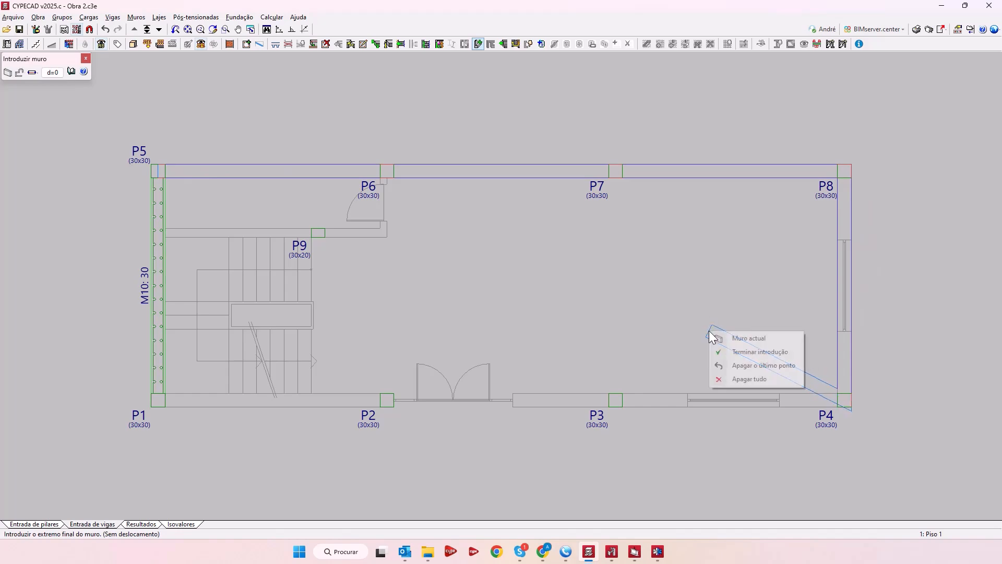
{"action": "left_click", "coordinate": [753, 353]}
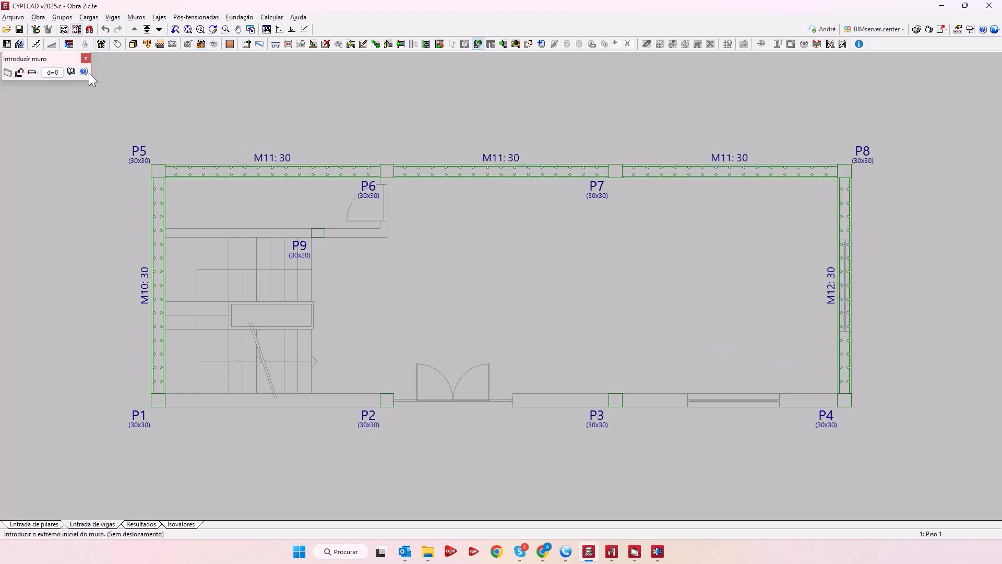
Capture walls from the plan template between P1 and P2 and along the interior partition through P9.
{"action": "left_click", "coordinate": [20, 74]}
{"action": "left_click", "coordinate": [42, 115]}
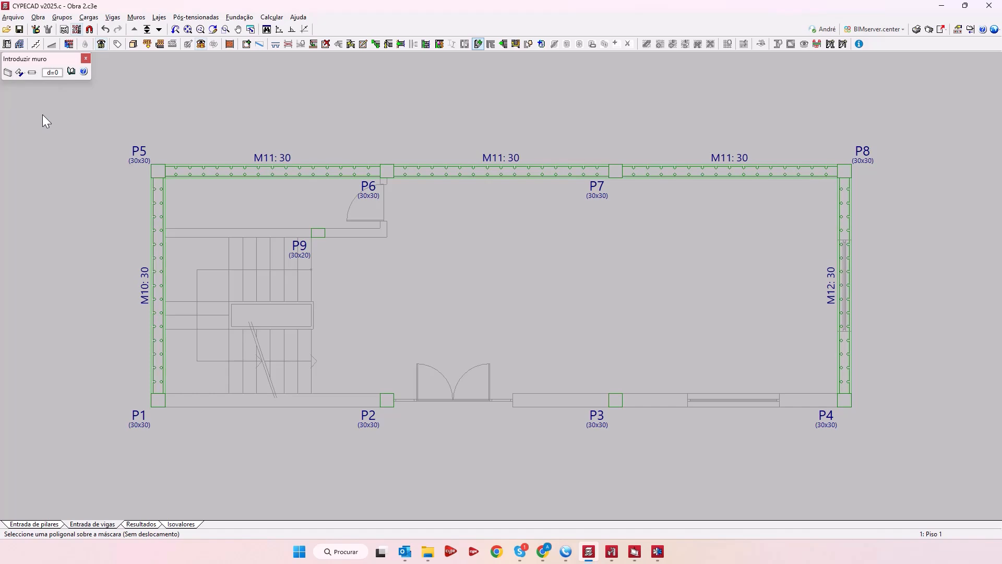
{"action": "left_click", "coordinate": [302, 407]}
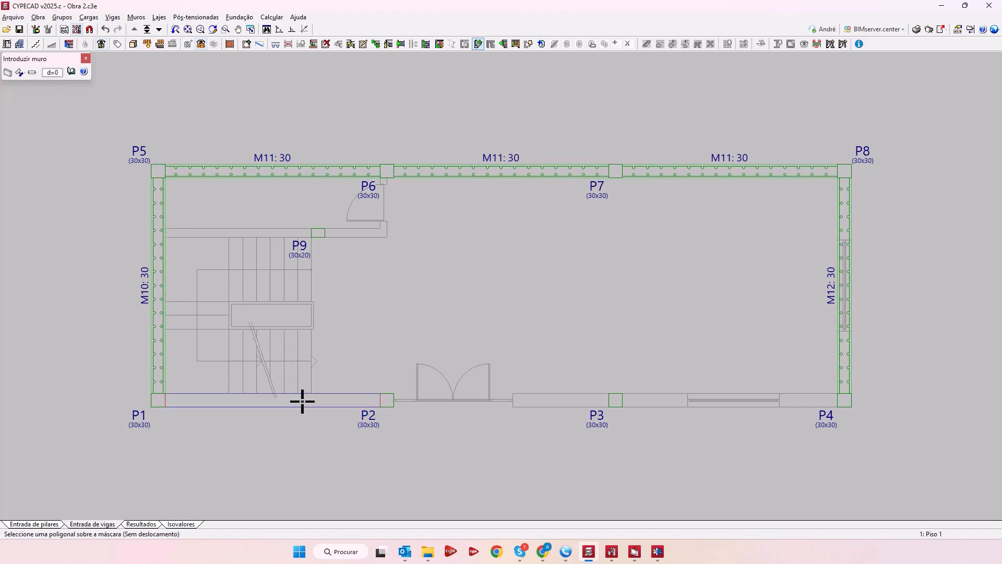
{"action": "left_click", "coordinate": [291, 230]}
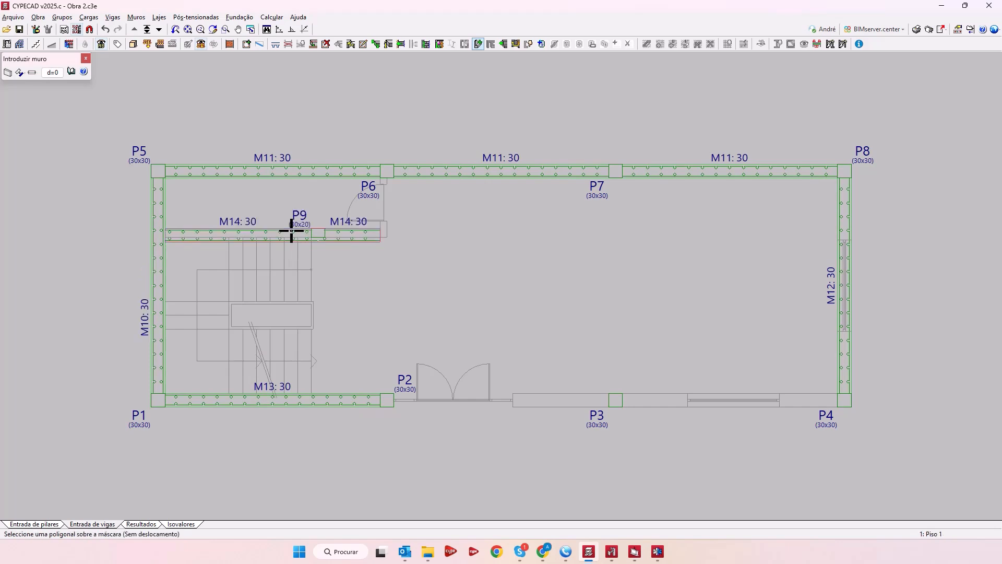
Check the Triangularização simples de muros de betão option in the calculation's dimensioning options, and cancel the calculation.
{"action": "left_click", "coordinate": [271, 18]}
{"action": "left_click", "coordinate": [302, 42]}
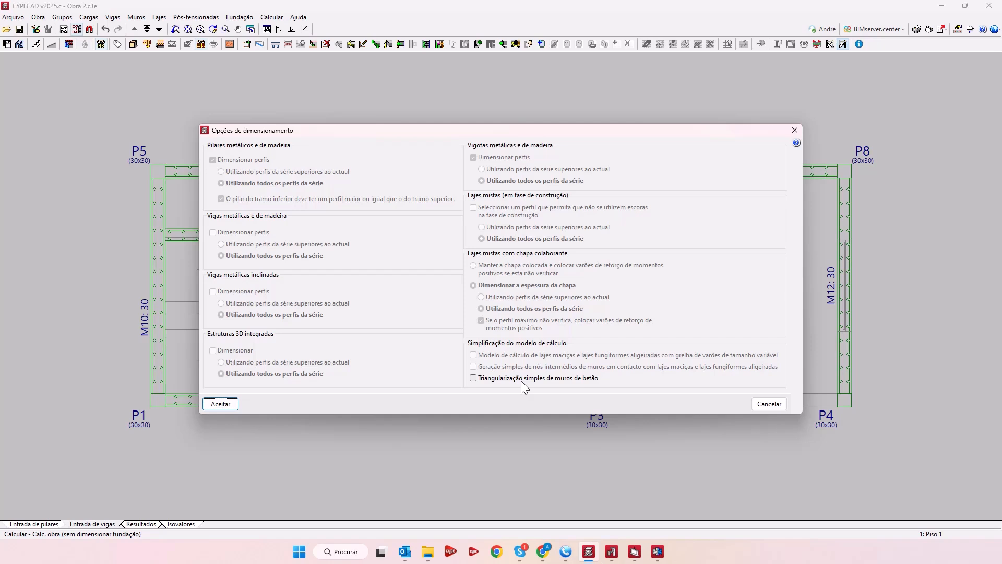
{"action": "left_click", "coordinate": [769, 404]}
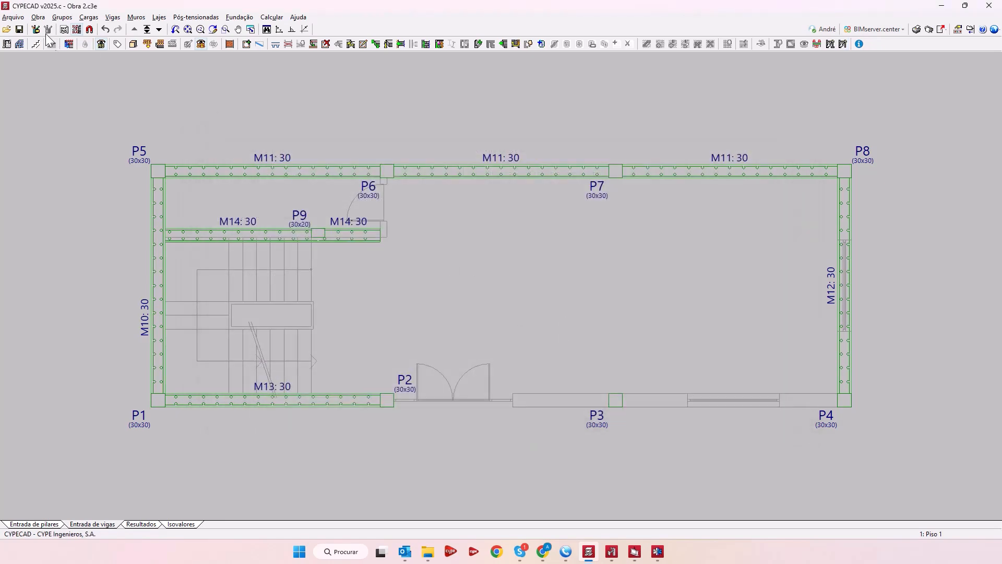
Open the Obra 3 project from the file manager.
{"action": "left_click", "coordinate": [6, 30]}
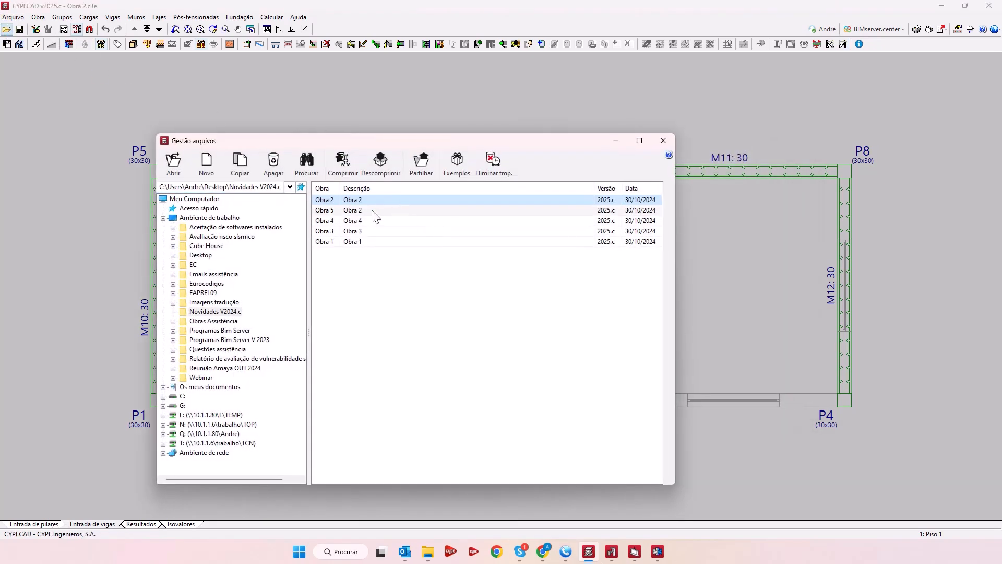
{"action": "left_click", "coordinate": [333, 232]}
{"action": "double_click", "coordinate": [333, 232]}
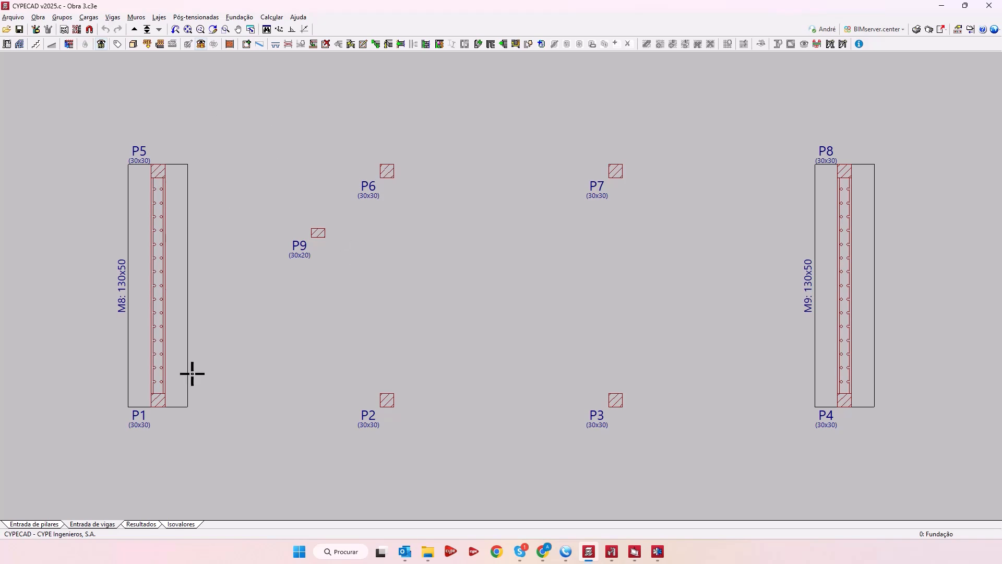
Examine the internal force diagrams of wall M8 in the calculation results, and close them.
{"action": "left_click", "coordinate": [142, 525]}
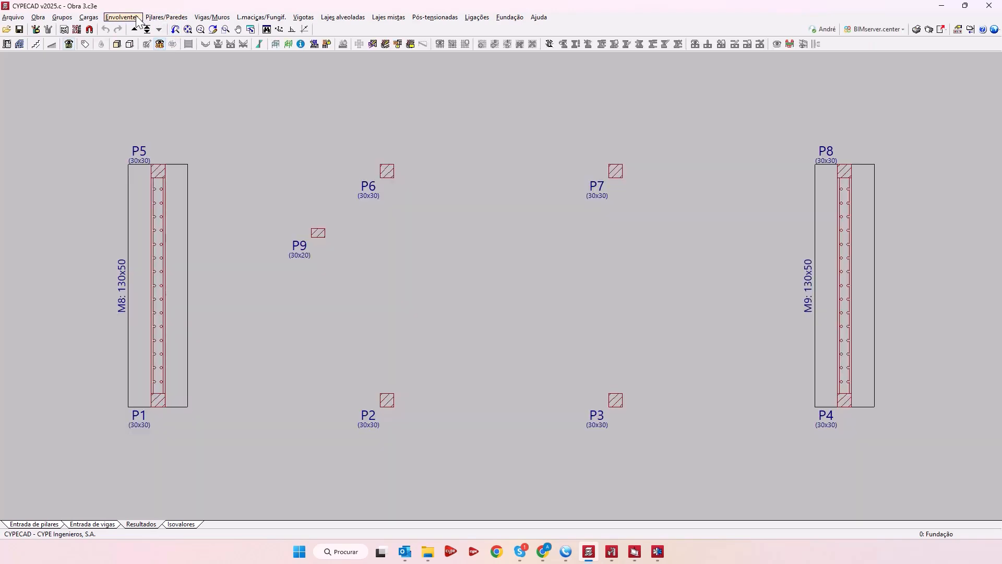
{"action": "left_click", "coordinate": [137, 19]}
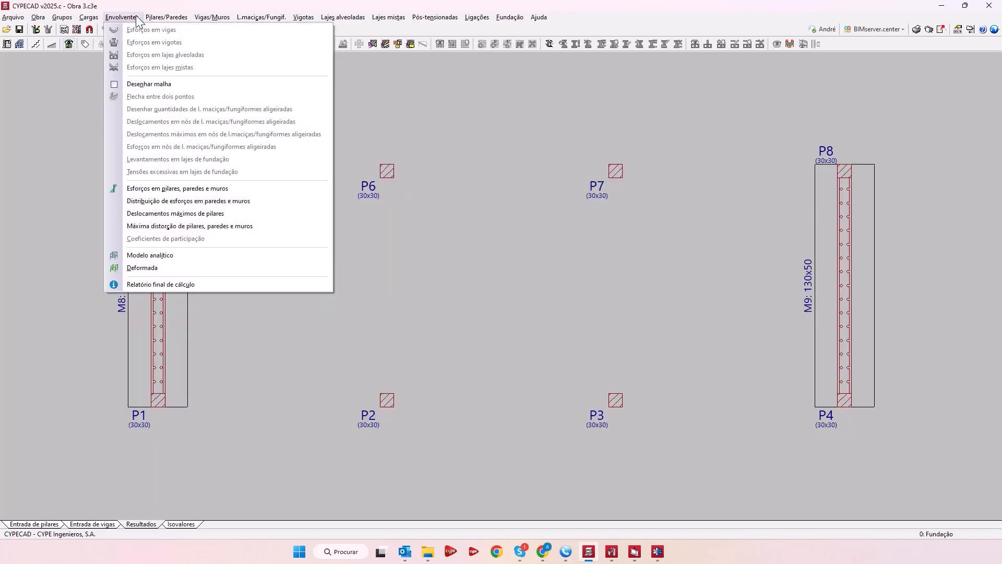
{"action": "left_click", "coordinate": [192, 189]}
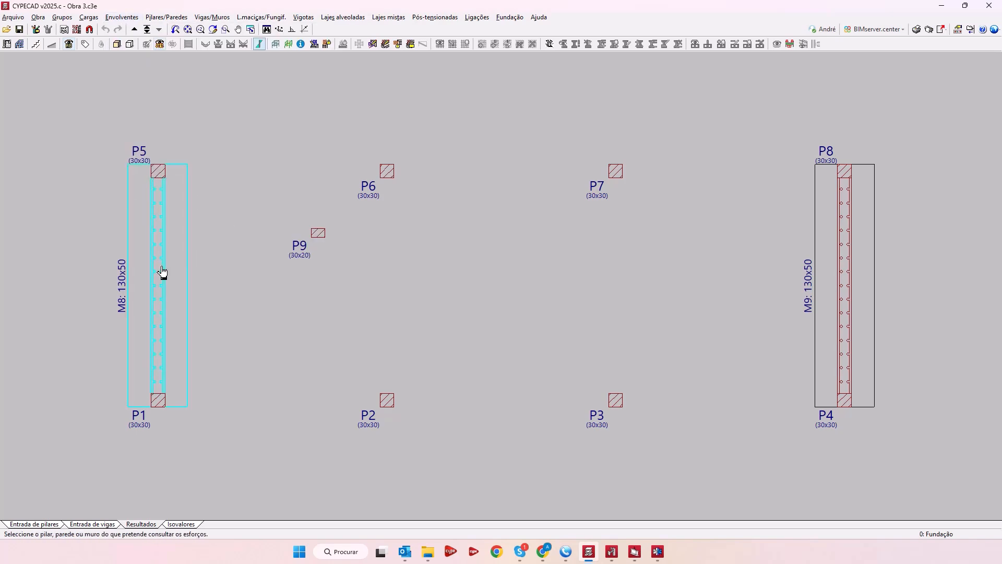
{"action": "left_click", "coordinate": [162, 272]}
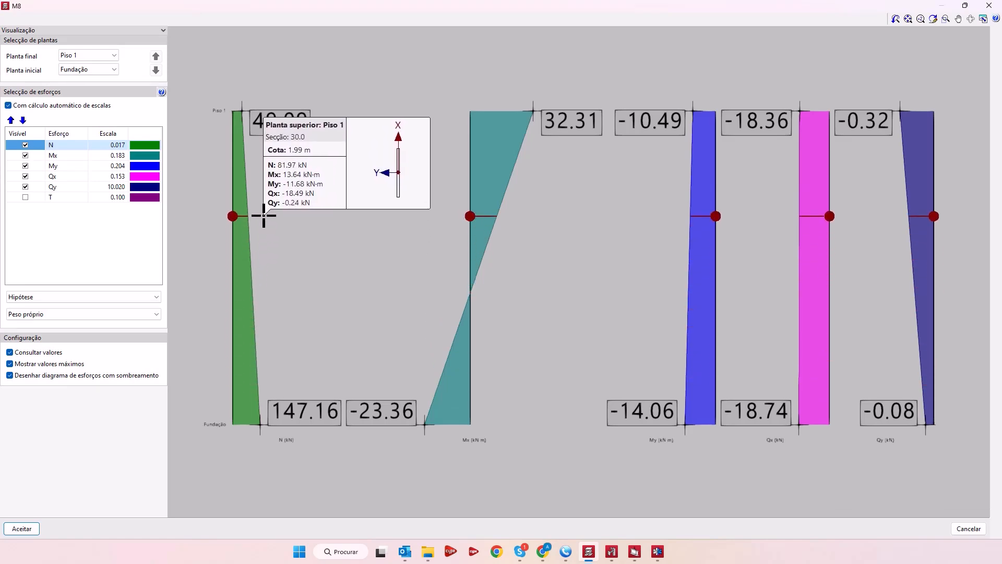
{"action": "left_click", "coordinate": [989, 6]}
Examine the force distribution of wall M8 with the visualisation type set to Esforços, and close the view.
{"action": "left_click", "coordinate": [122, 17]}
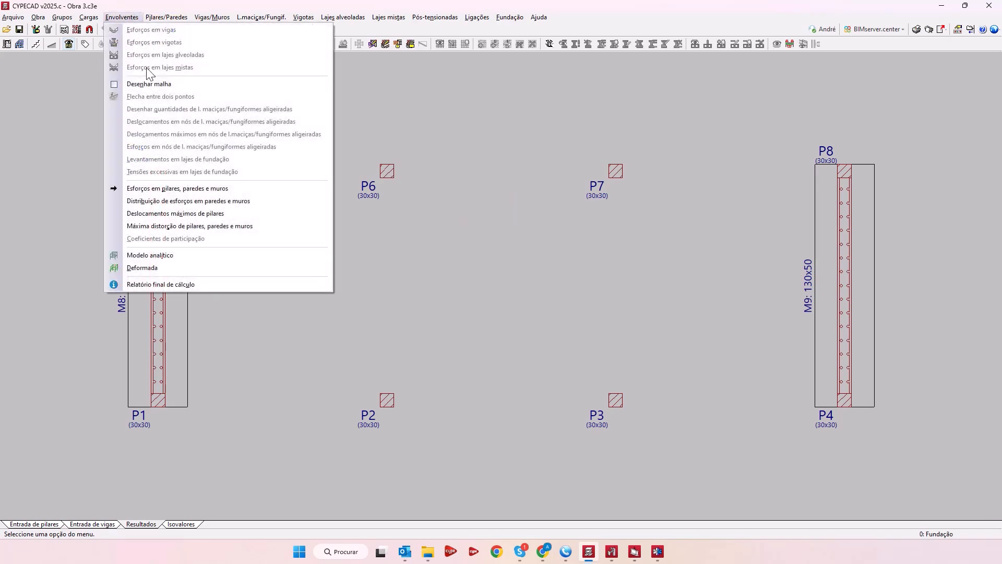
{"action": "left_click", "coordinate": [168, 204]}
{"action": "left_click", "coordinate": [159, 225]}
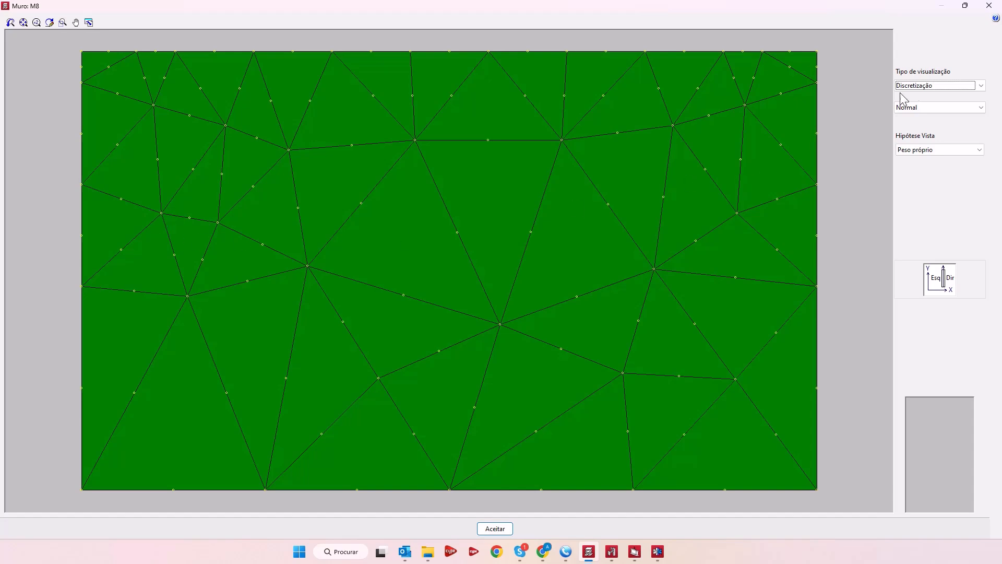
{"action": "left_click", "coordinate": [920, 112]}
{"action": "left_click", "coordinate": [920, 90]}
{"action": "left_click", "coordinate": [921, 82]}
{"action": "left_click", "coordinate": [920, 111]}
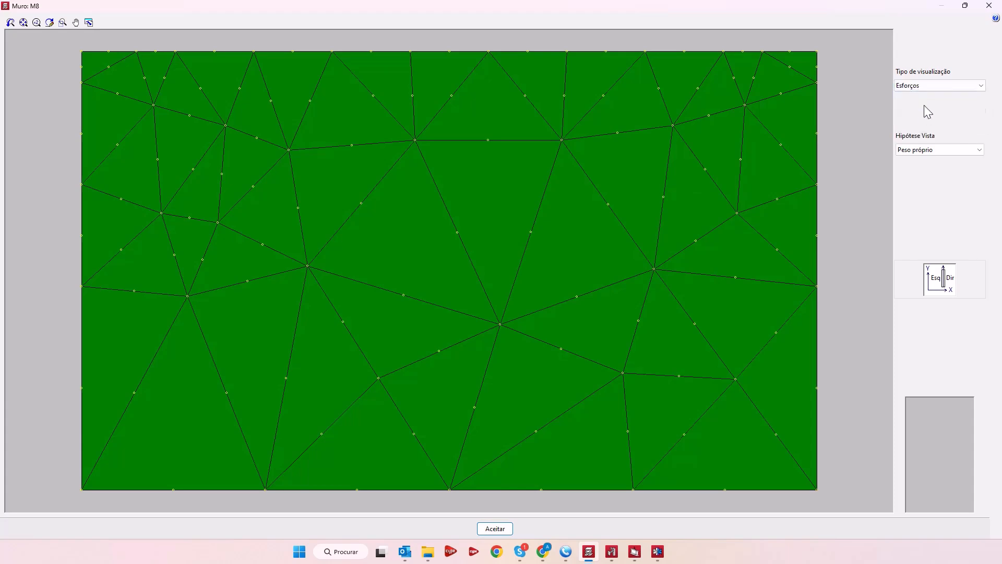
{"action": "left_click", "coordinate": [990, 6]}
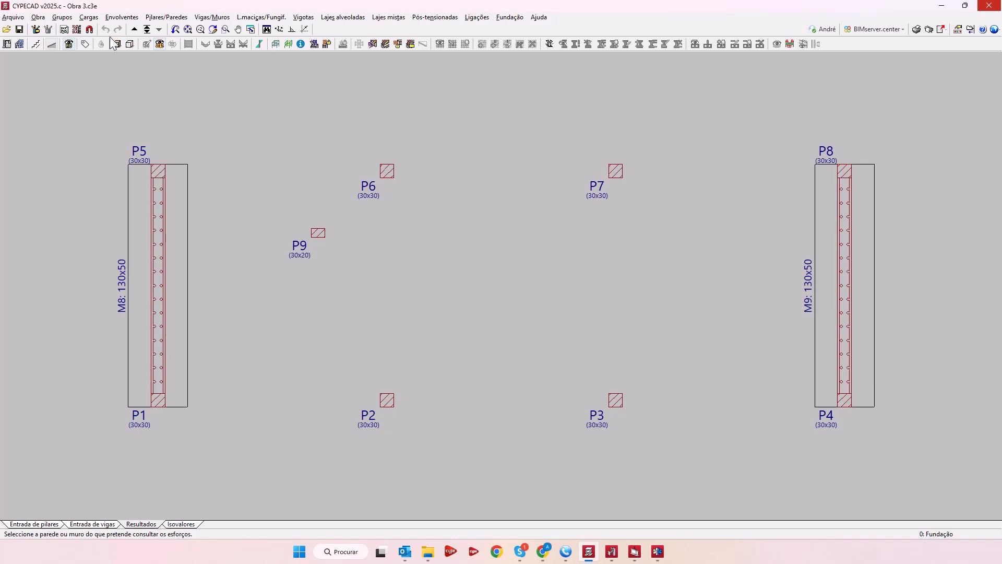
On Piso 1, open Pórtico 2 for beam editing, inspect the section dimensions of the P5–P6 span, and leave without changes.
{"action": "left_click", "coordinate": [135, 29]}
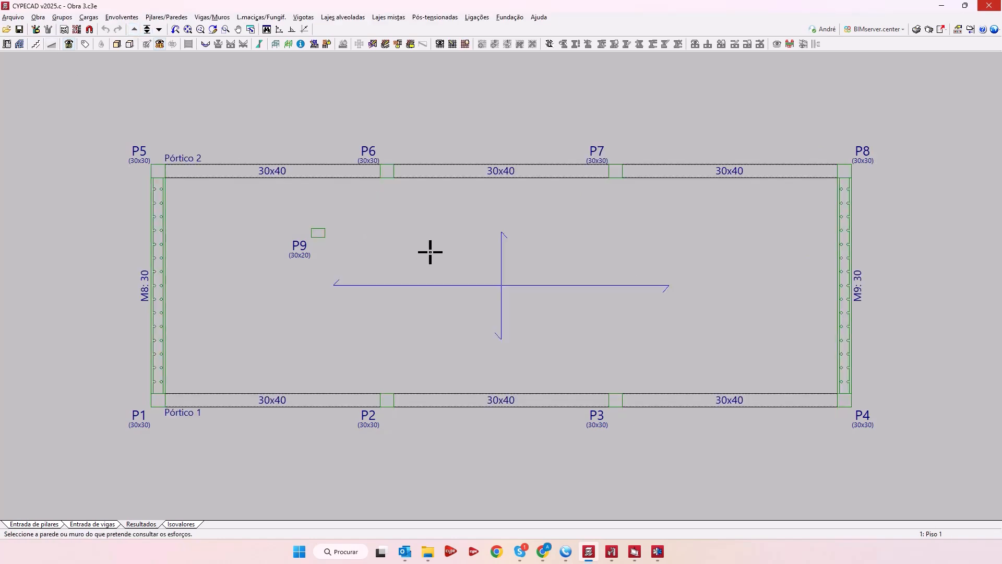
{"action": "left_click", "coordinate": [372, 43]}
{"action": "left_click", "coordinate": [351, 164]}
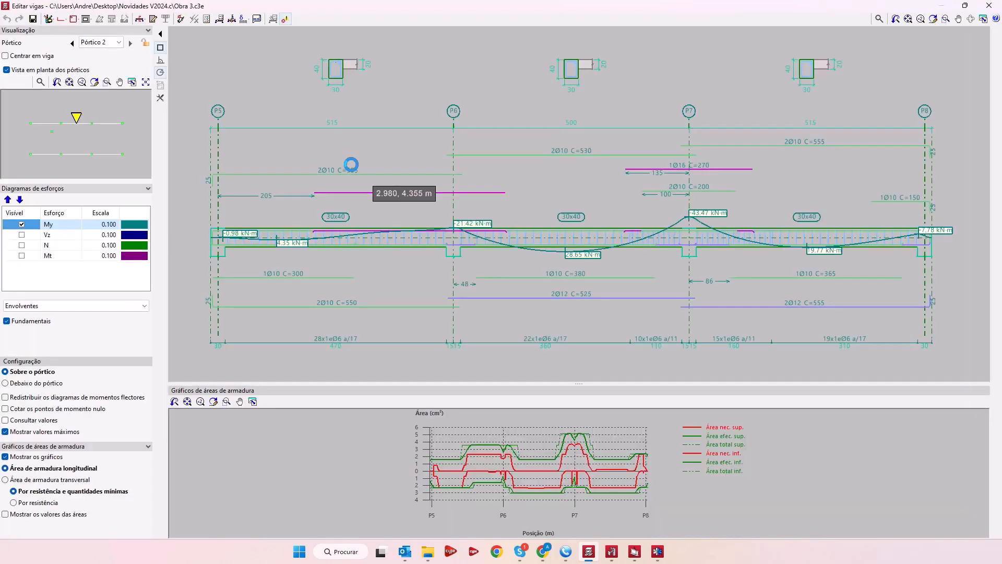
{"action": "left_click", "coordinate": [160, 23]}
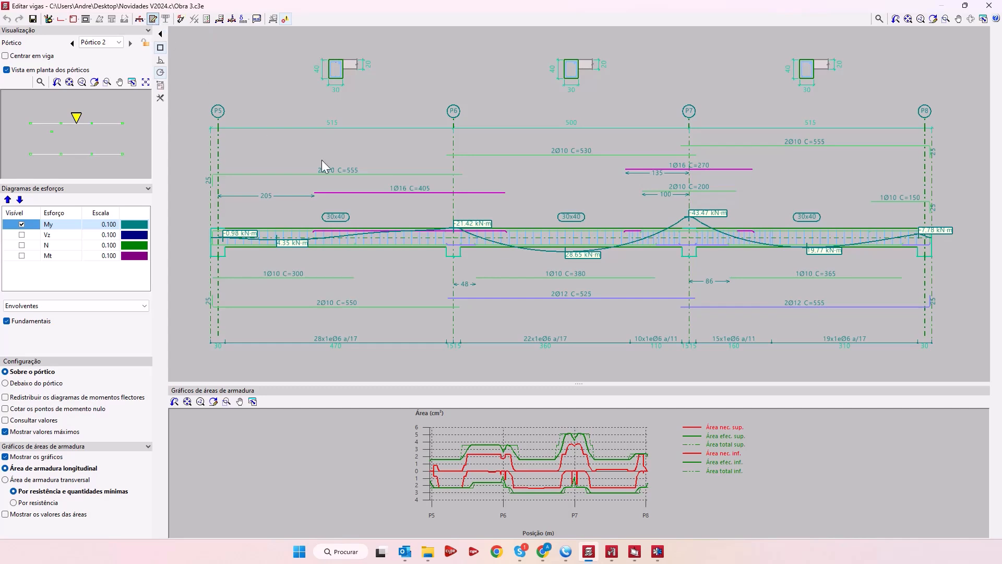
{"action": "left_click", "coordinate": [353, 242]}
{"action": "double_click", "coordinate": [515, 272]}
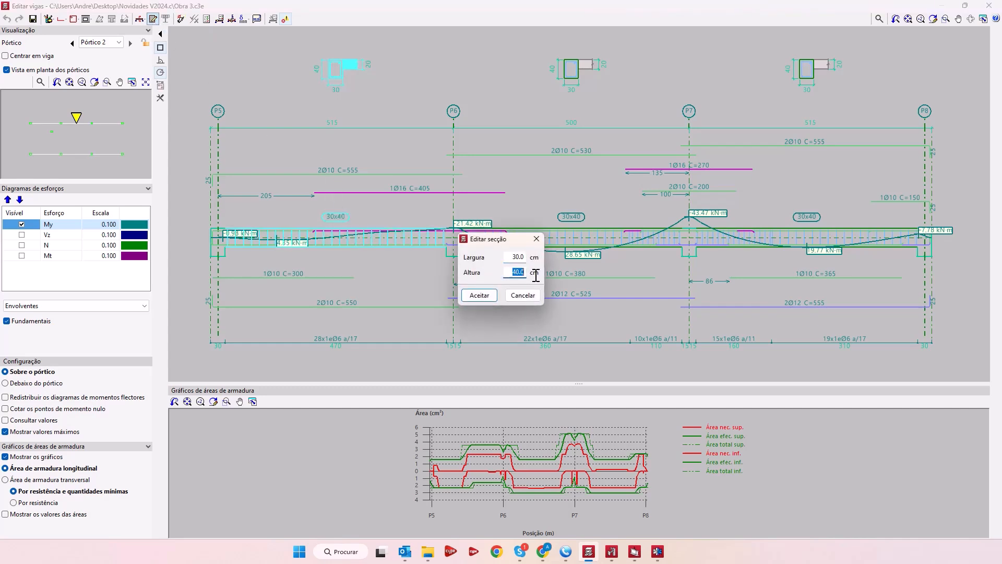
{"action": "left_click", "coordinate": [537, 295]}
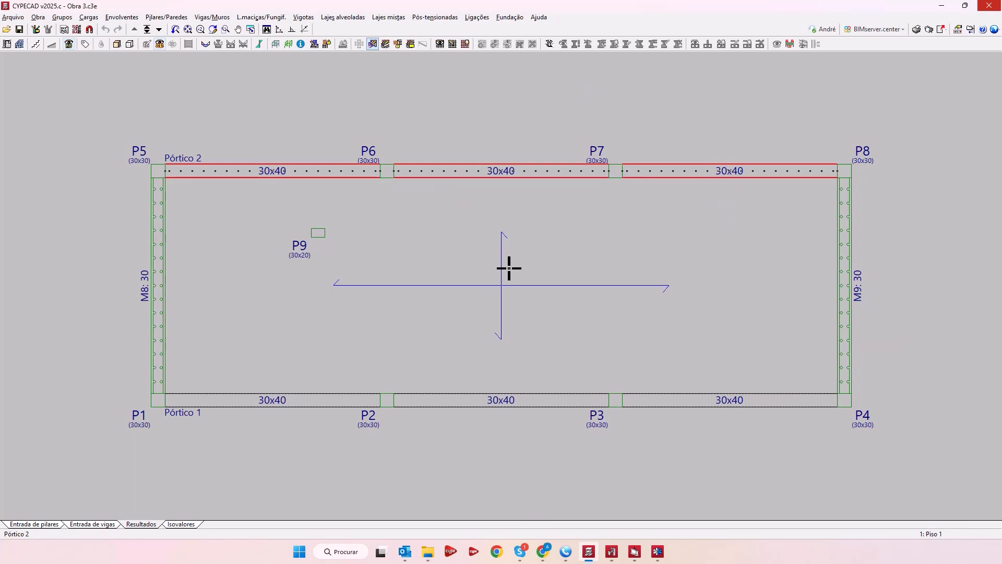
Copy the reinforcement of wall M8 to wall M9.
{"action": "left_click", "coordinate": [212, 18]}
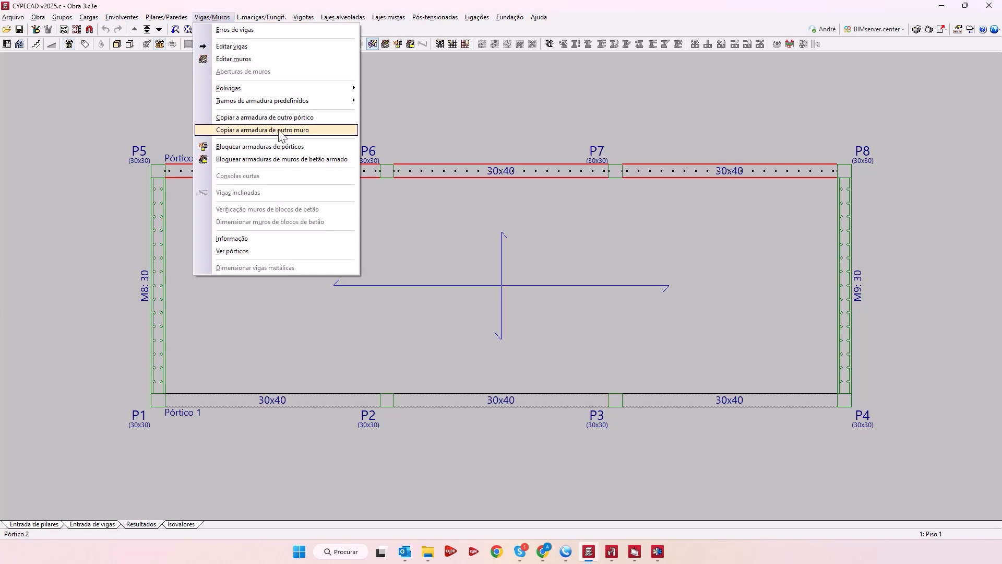
{"action": "left_click", "coordinate": [272, 130]}
{"action": "left_click", "coordinate": [164, 266]}
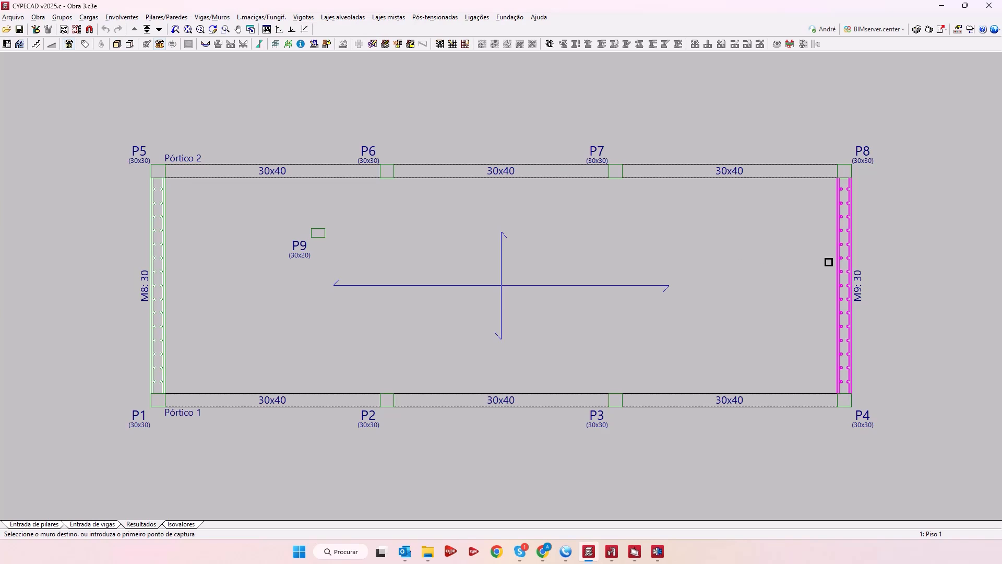
{"action": "left_click", "coordinate": [839, 272]}
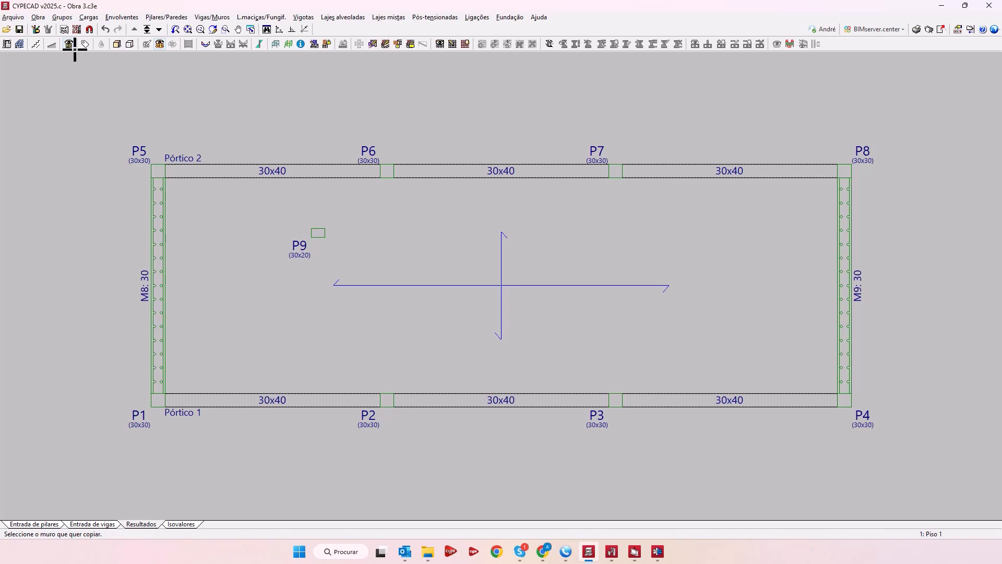
Open the Obra 4 project and go to its column entry view.
{"action": "left_click", "coordinate": [6, 29]}
{"action": "double_click", "coordinate": [348, 231]}
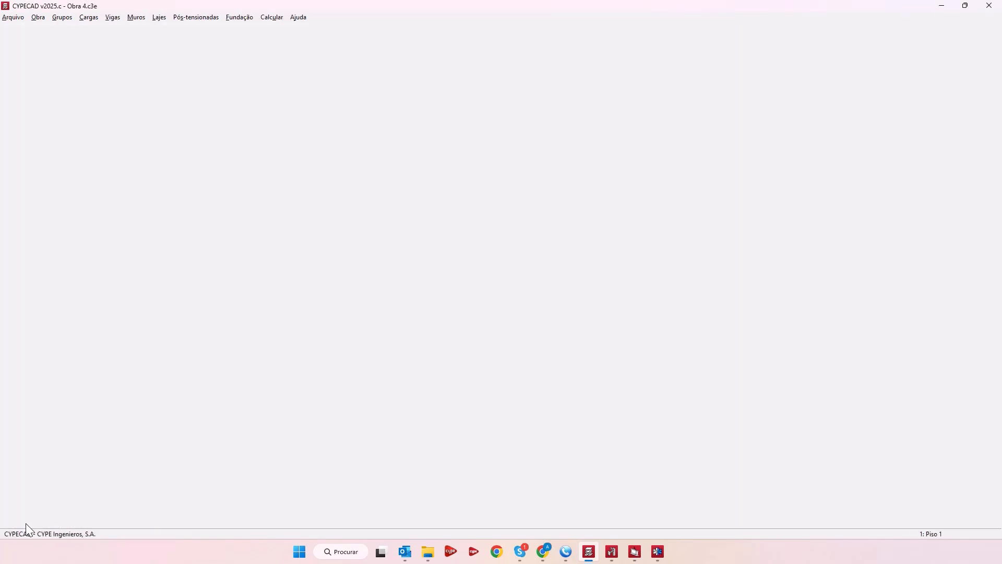
{"action": "left_click", "coordinate": [29, 524]}
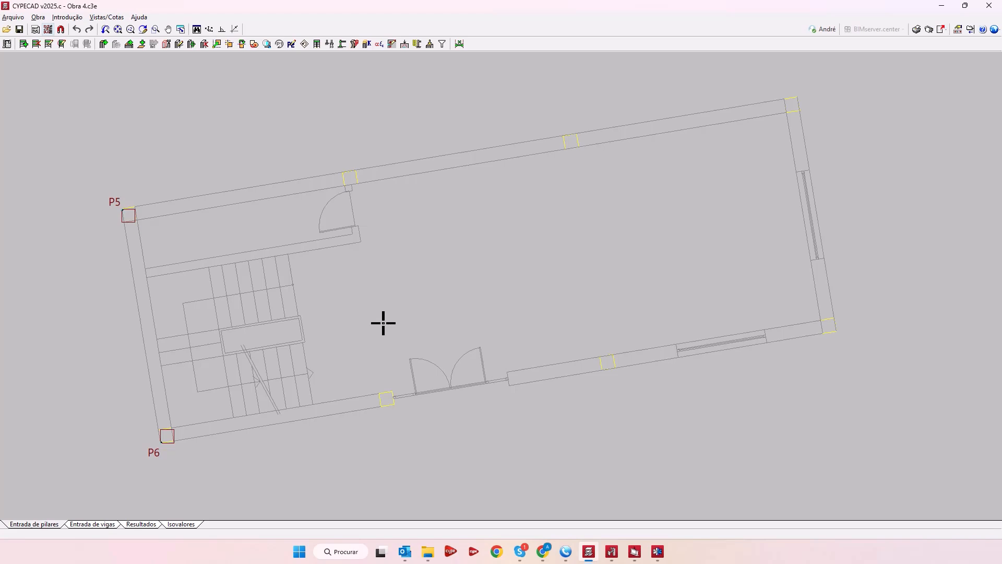
Capture the rotation angle from the template segment at column P5 and assign the 9.4° angle to P5.
{"action": "left_click", "coordinate": [304, 44]}
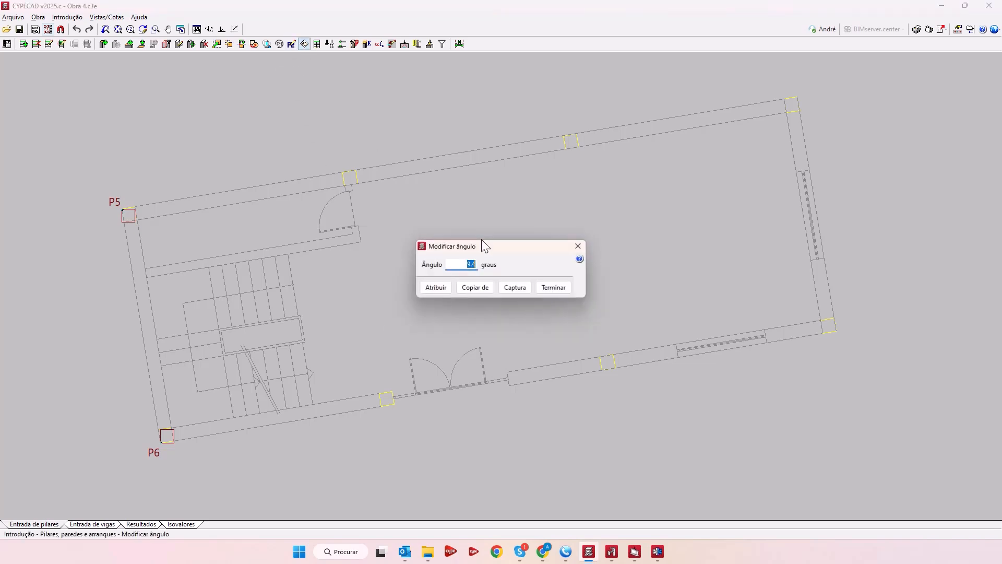
{"action": "left_click", "coordinate": [514, 288]}
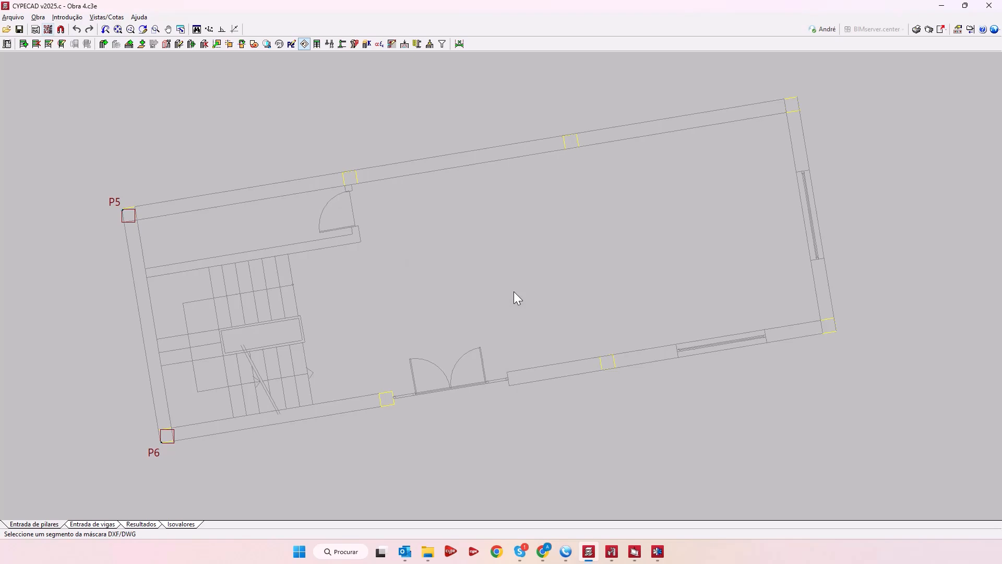
{"action": "middle_click_drag", "start_coordinate": [406, 269], "coordinate": [477, 302]}
{"action": "scroll", "coordinate": [183, 271], "scroll_direction": "up", "scroll_amount": 3}
{"action": "scroll", "coordinate": [199, 244], "scroll_direction": "up", "scroll_amount": 3}
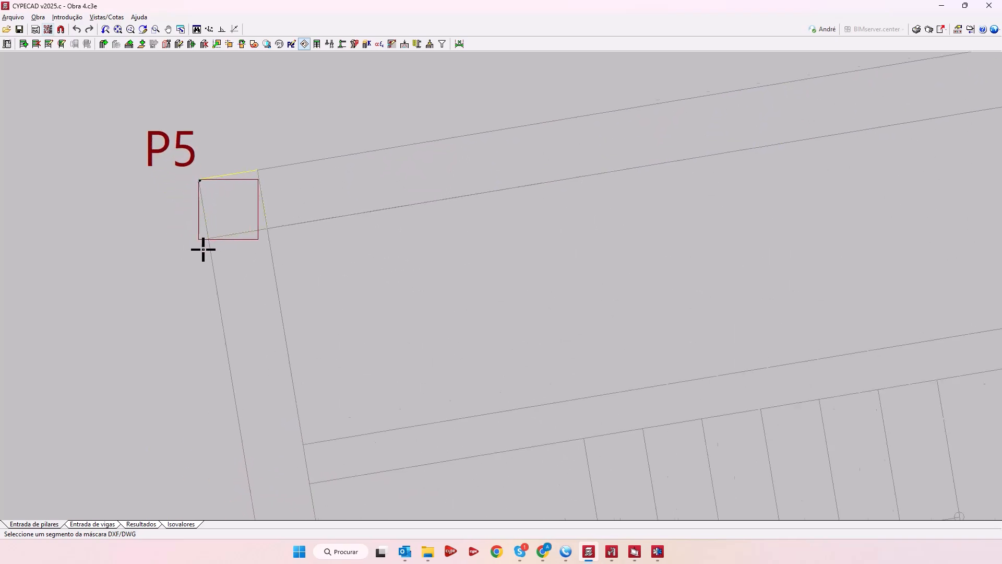
{"action": "left_click", "coordinate": [206, 173]}
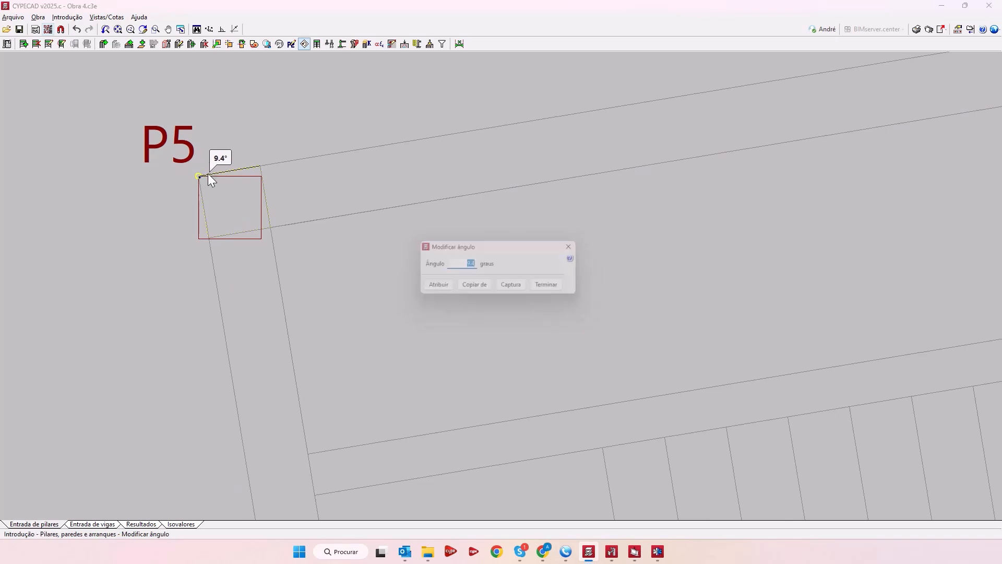
{"action": "left_click", "coordinate": [436, 288]}
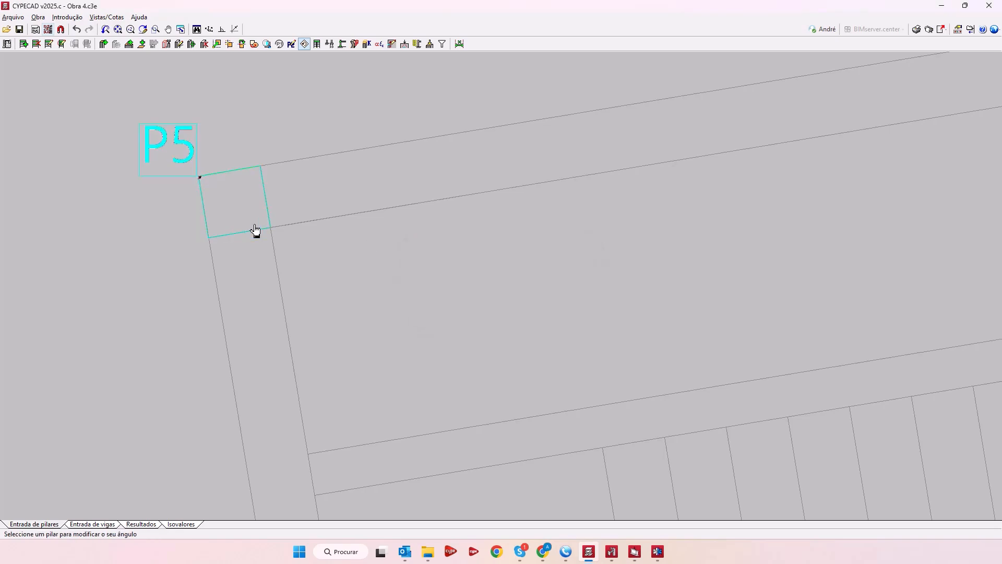
Capture the angle from the template segment at column P6, assign 9.4° to P6, and finish the angle modification.
{"action": "scroll", "coordinate": [381, 293], "scroll_direction": "down", "scroll_amount": 5}
{"action": "middle_click_drag", "start_coordinate": [392, 324], "coordinate": [322, 26]}
{"action": "scroll", "coordinate": [308, 380], "scroll_direction": "up", "scroll_amount": 3}
{"action": "left_click", "coordinate": [340, 339]}
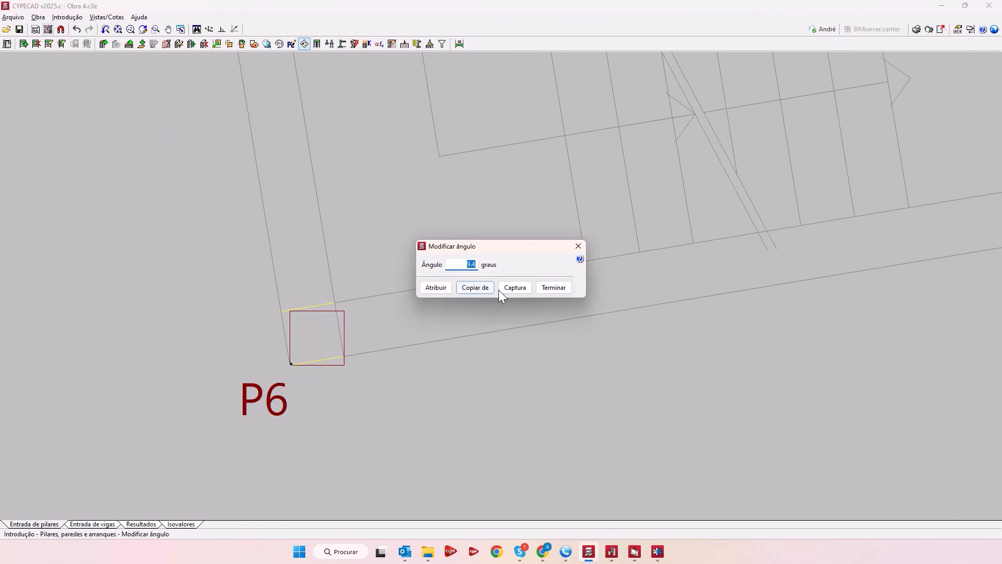
{"action": "left_click", "coordinate": [513, 290]}
{"action": "left_click", "coordinate": [304, 363]}
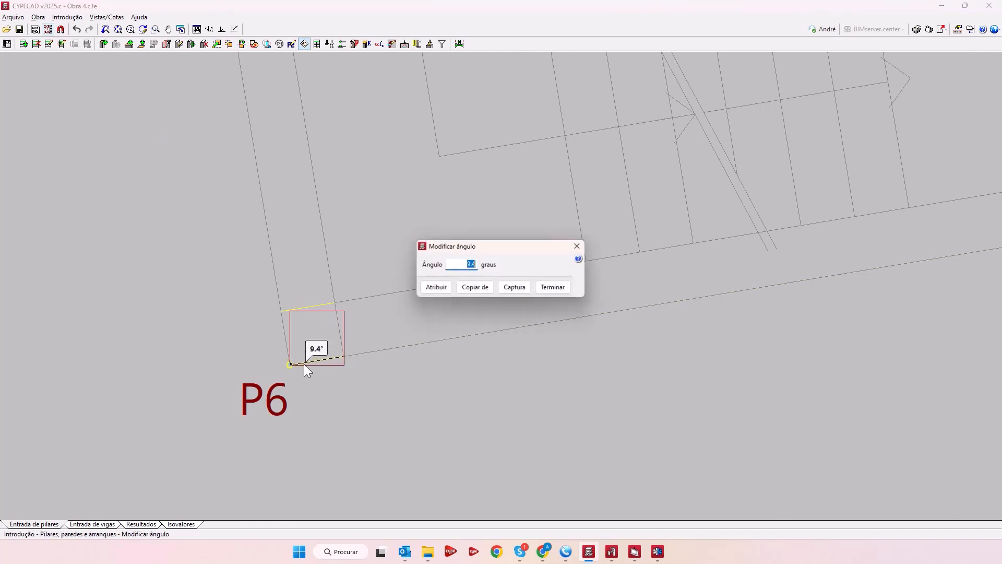
{"action": "left_click", "coordinate": [433, 287]}
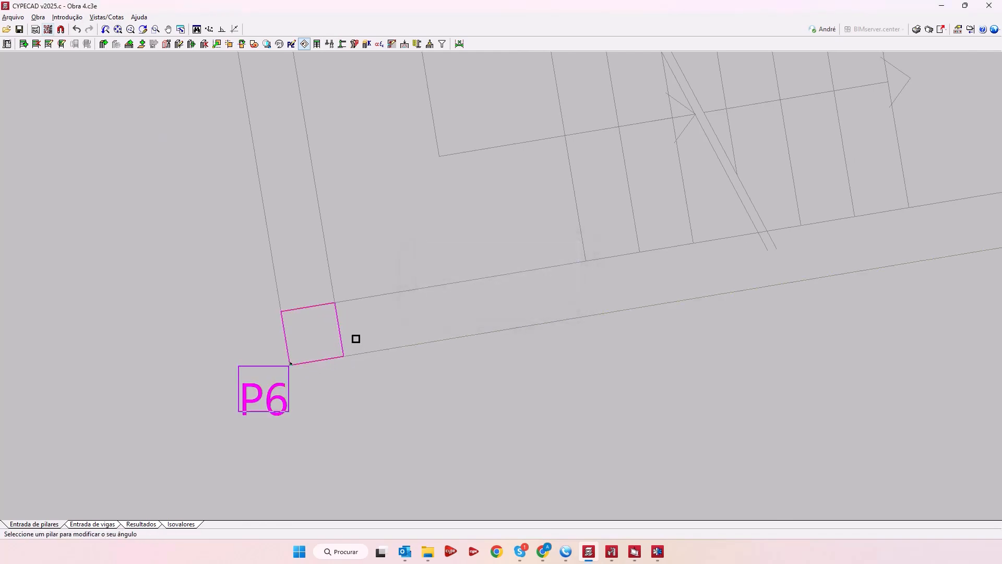
{"action": "scroll", "coordinate": [358, 338], "scroll_direction": "down", "scroll_amount": 5}
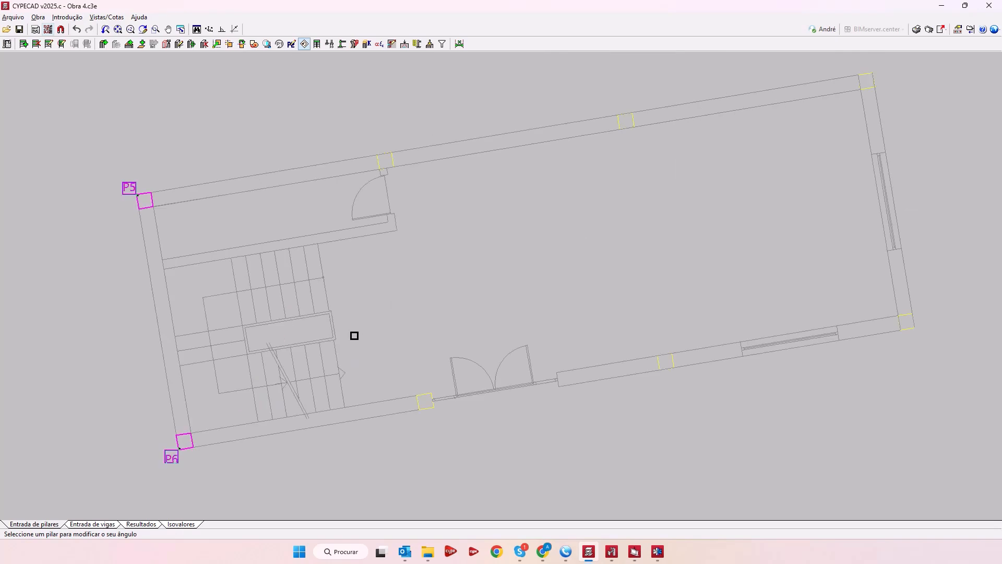
{"action": "left_click", "coordinate": [355, 336]}
{"action": "left_click", "coordinate": [559, 289]}
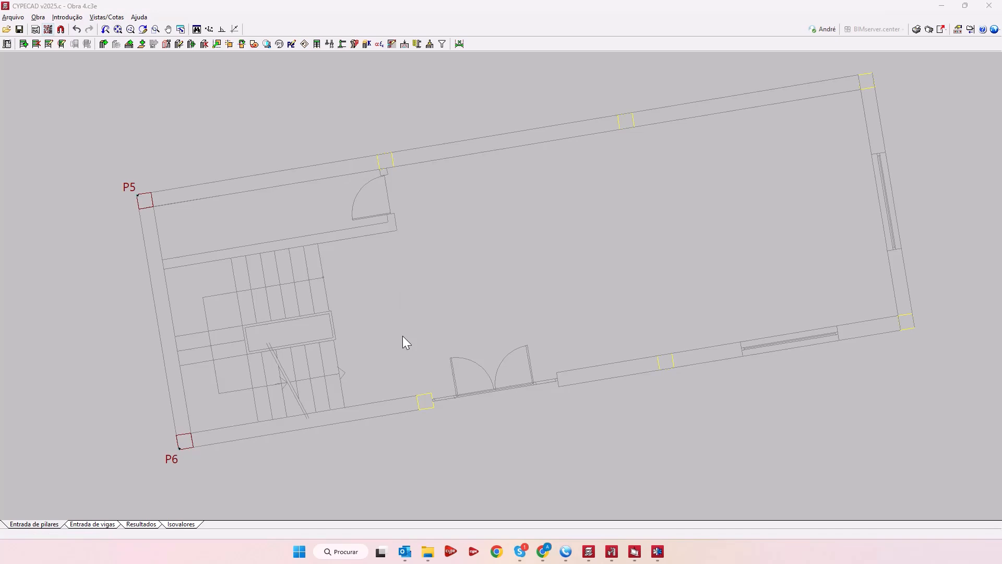
Switch to CYPE 3D, start describing bars, and select bars by filter on Comprimento (Barra) with a single equal-to value.
{"action": "left_click", "coordinate": [612, 552]}
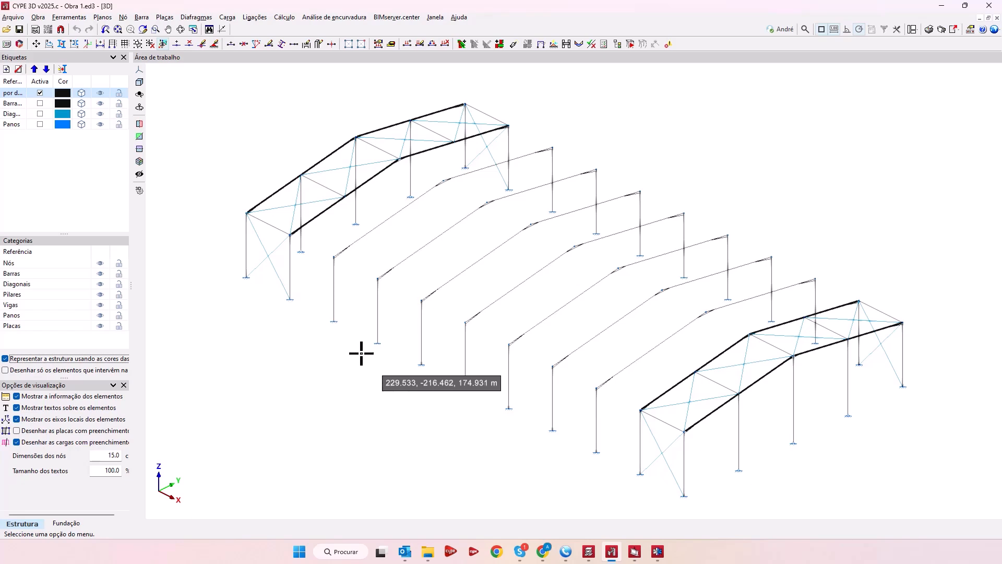
{"action": "left_click", "coordinate": [269, 45]}
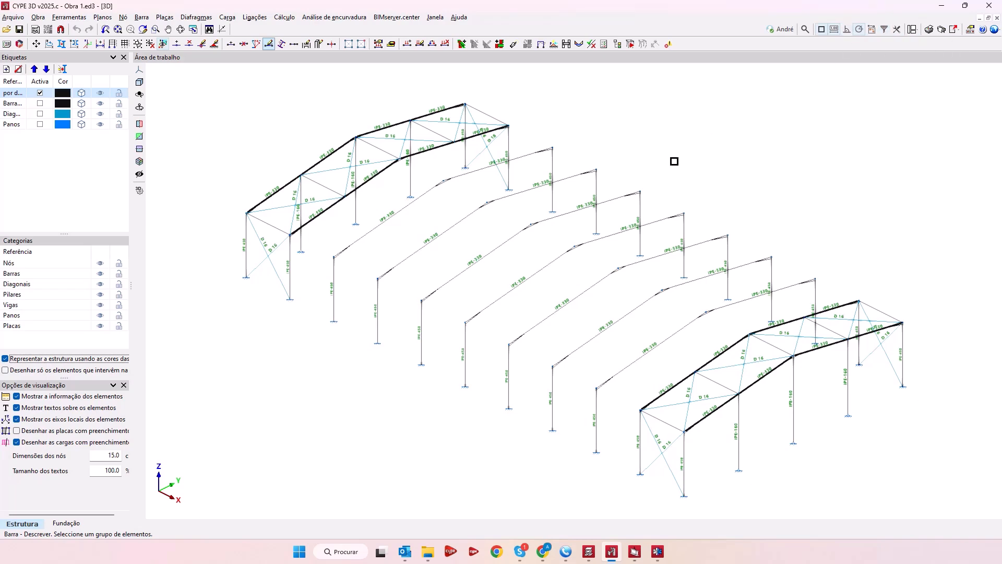
{"action": "key", "text": "ctrl+s"}
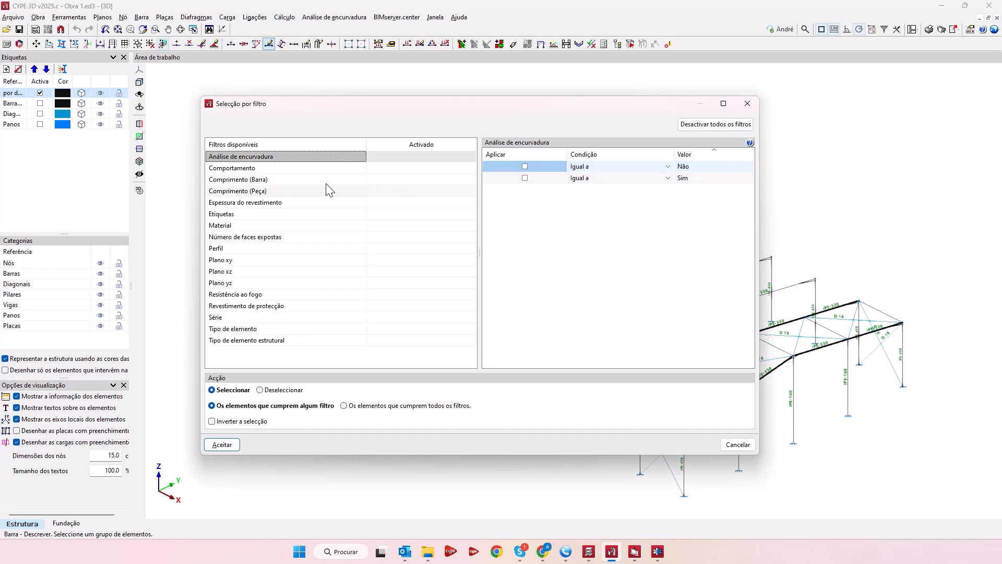
{"action": "left_click", "coordinate": [277, 180]}
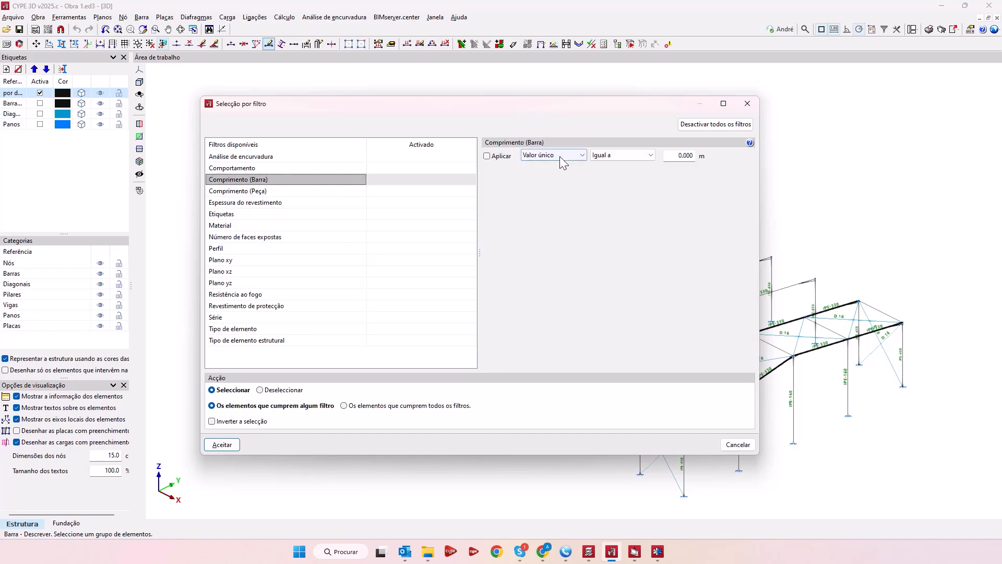
{"action": "left_click", "coordinate": [679, 156]}
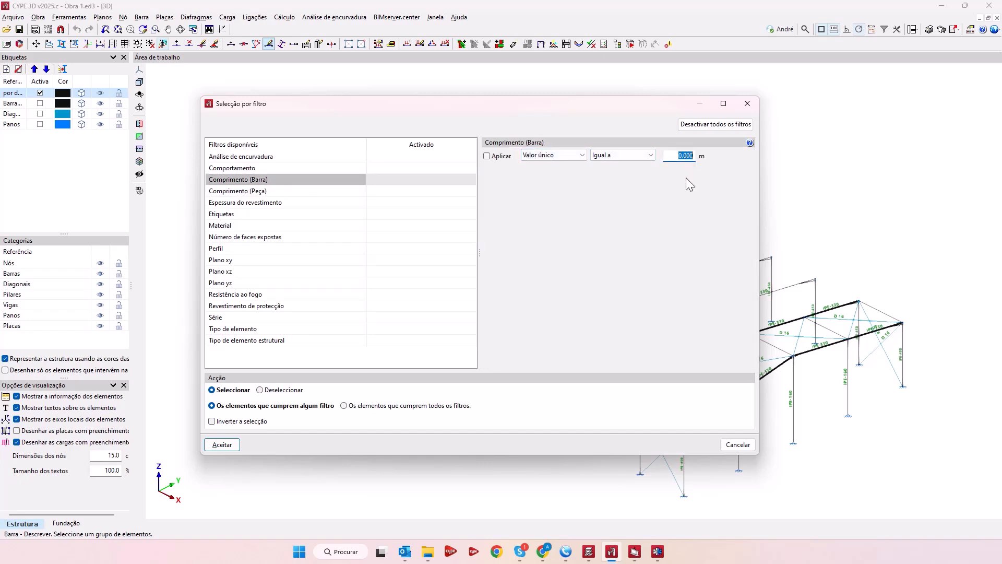
{"action": "left_click", "coordinate": [488, 155]}
{"action": "left_click", "coordinate": [222, 446]}
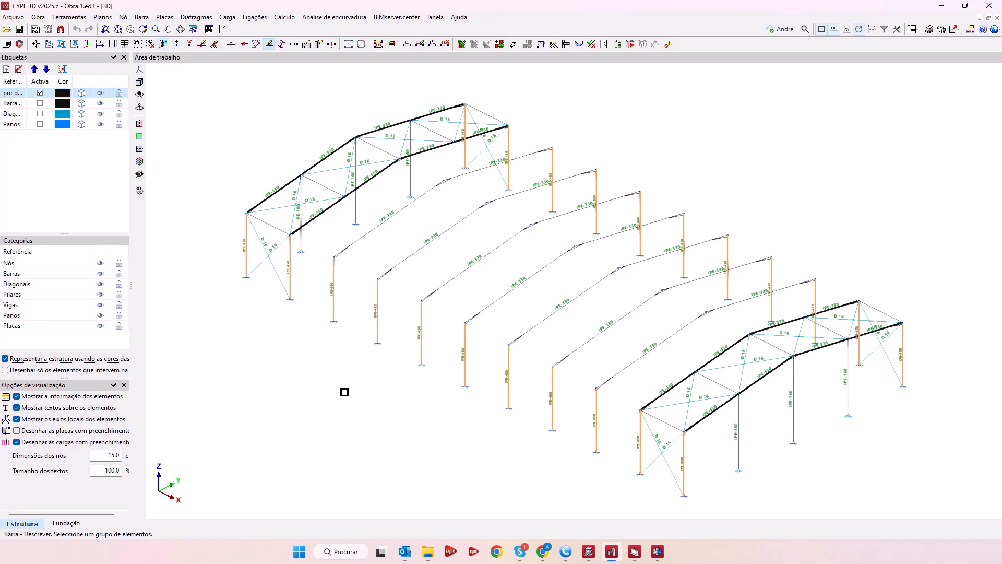
Display the bar loads of the hypothesis Direcção 0 graus. and inspect them on the frames.
{"action": "left_click", "coordinate": [228, 17]}
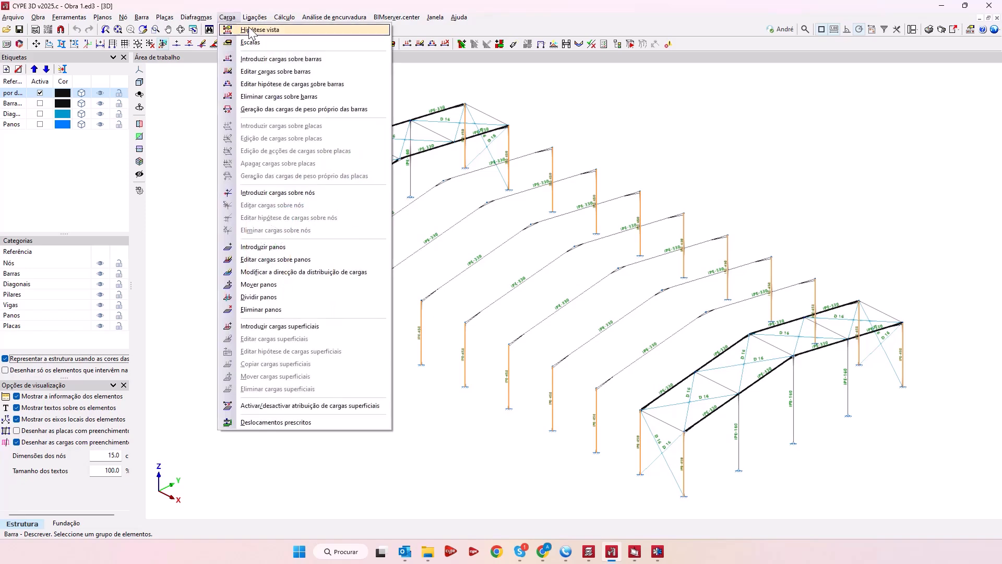
{"action": "left_click", "coordinate": [251, 31]}
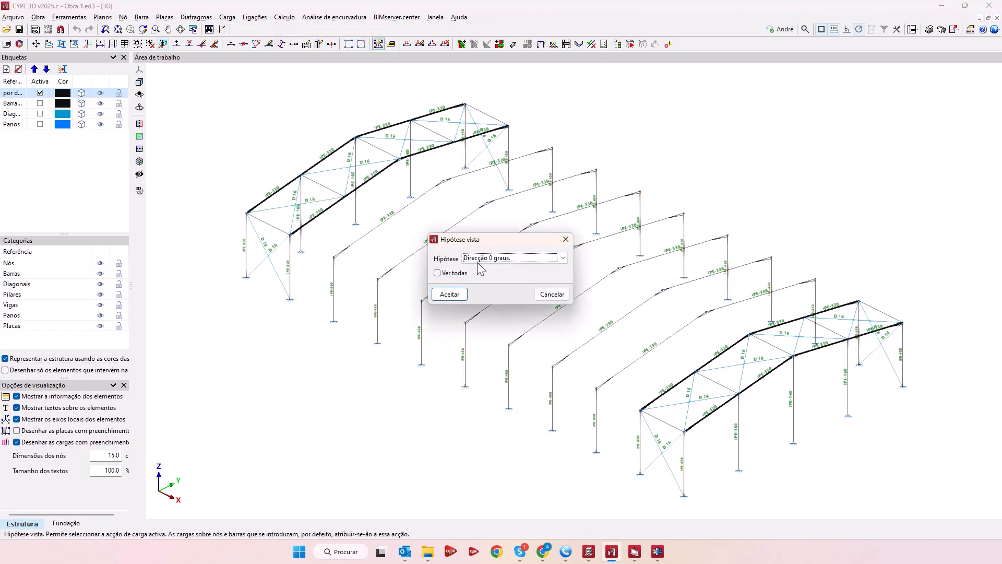
{"action": "left_click", "coordinate": [446, 295]}
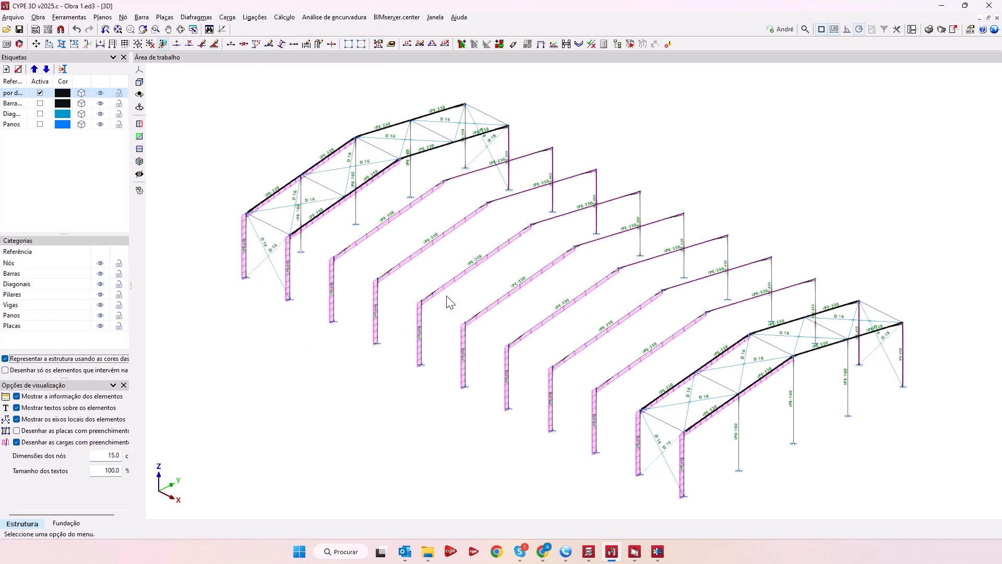
{"action": "scroll", "coordinate": [429, 308], "scroll_direction": "up", "scroll_amount": 10}
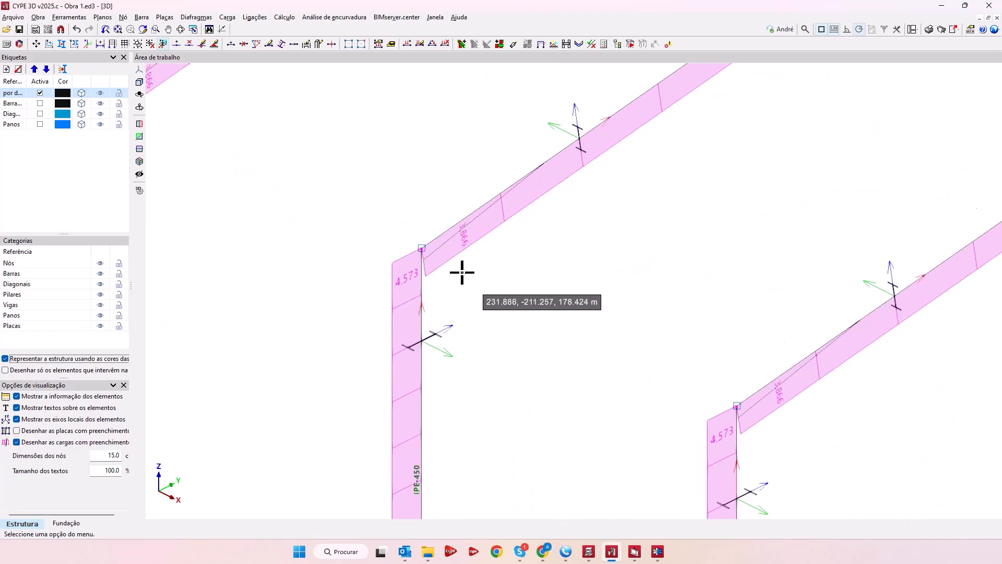
{"action": "scroll", "coordinate": [461, 271], "scroll_direction": "down", "scroll_amount": 3}
{"action": "scroll", "coordinate": [462, 273], "scroll_direction": "down", "scroll_amount": 3}
{"action": "middle_click_drag", "start_coordinate": [481, 265], "coordinate": [375, 286]}
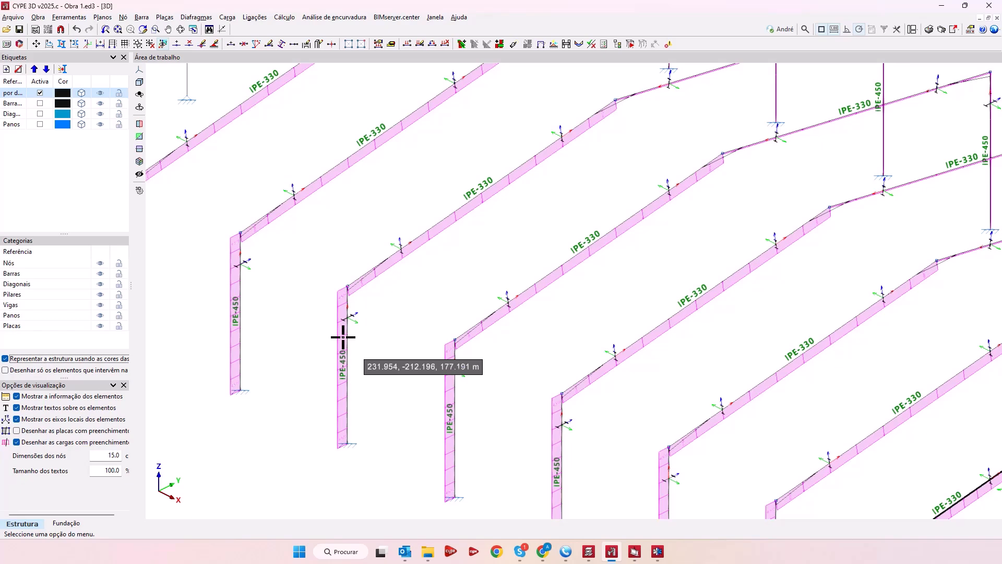
Set the load drawing scale to Proporcional a um valor fixo and inspect the loads on the frames.
{"action": "left_click", "coordinate": [227, 17]}
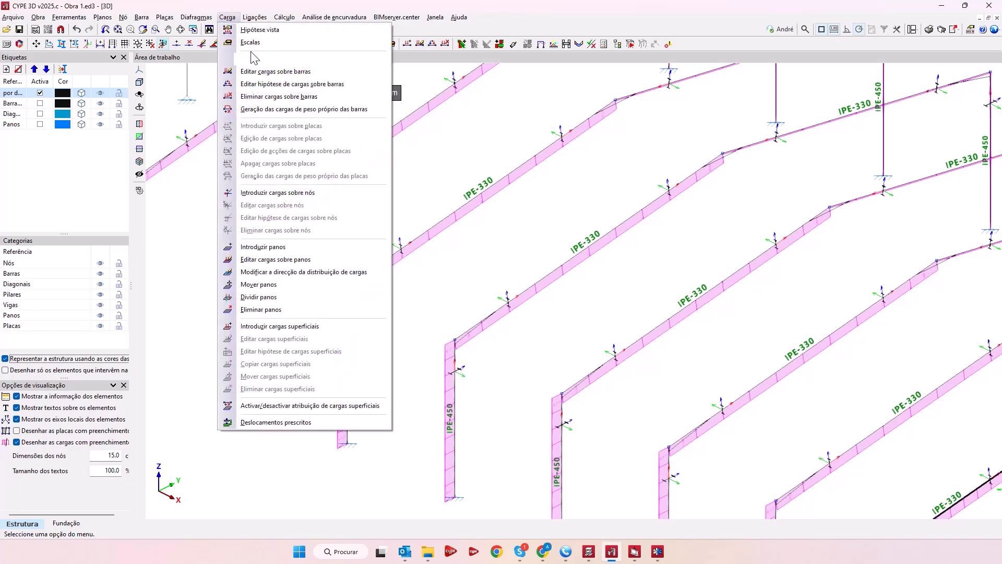
{"action": "left_click", "coordinate": [250, 43]}
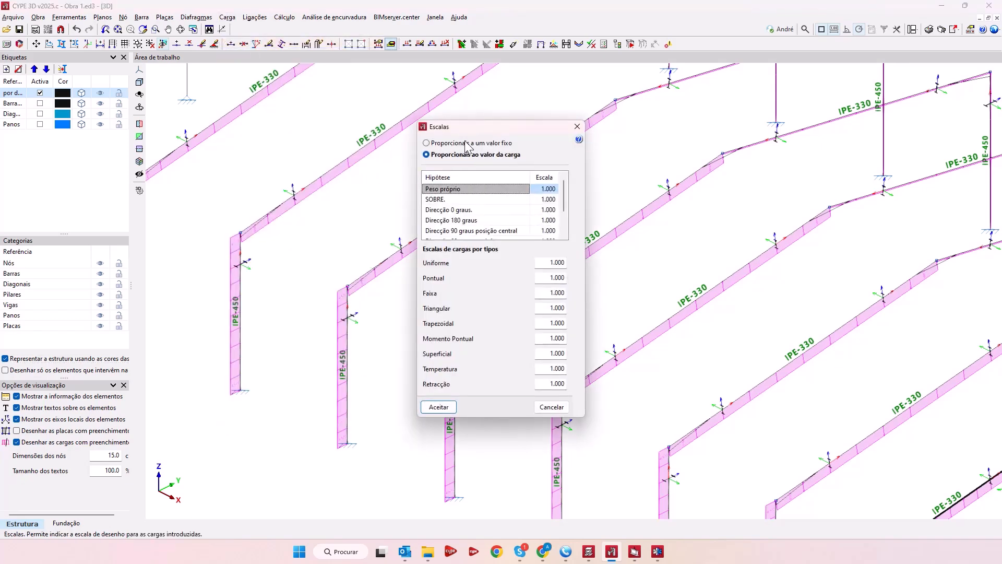
{"action": "left_click", "coordinate": [467, 146]}
{"action": "left_click", "coordinate": [441, 405]}
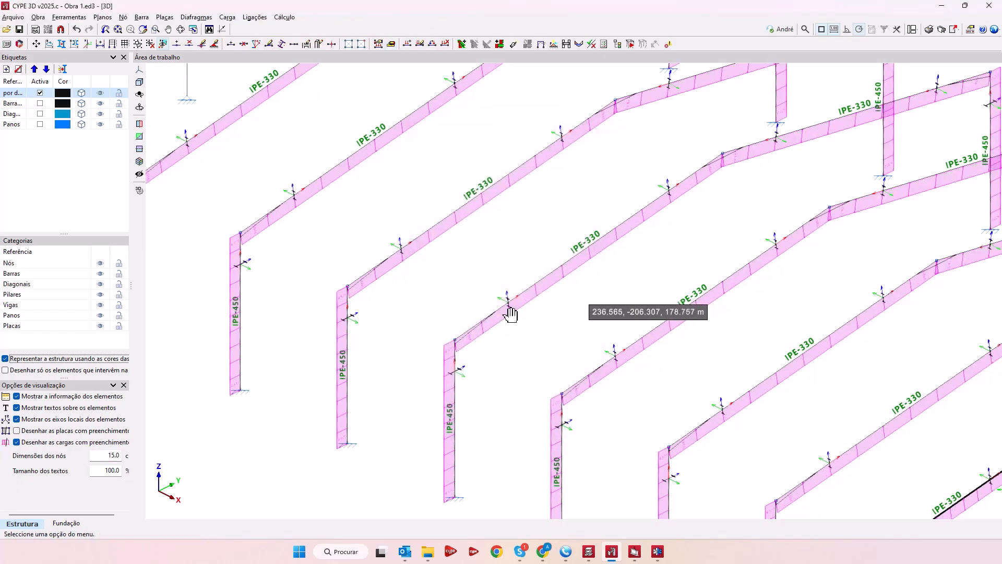
{"action": "scroll", "coordinate": [616, 248], "scroll_direction": "up", "scroll_amount": 5}
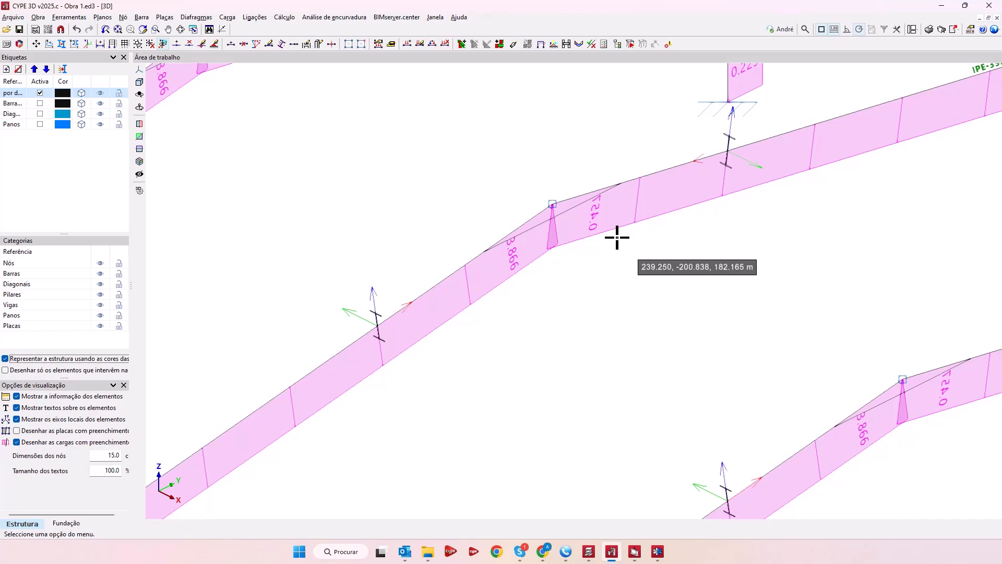
{"action": "scroll", "coordinate": [606, 243], "scroll_direction": "down", "scroll_amount": 6}
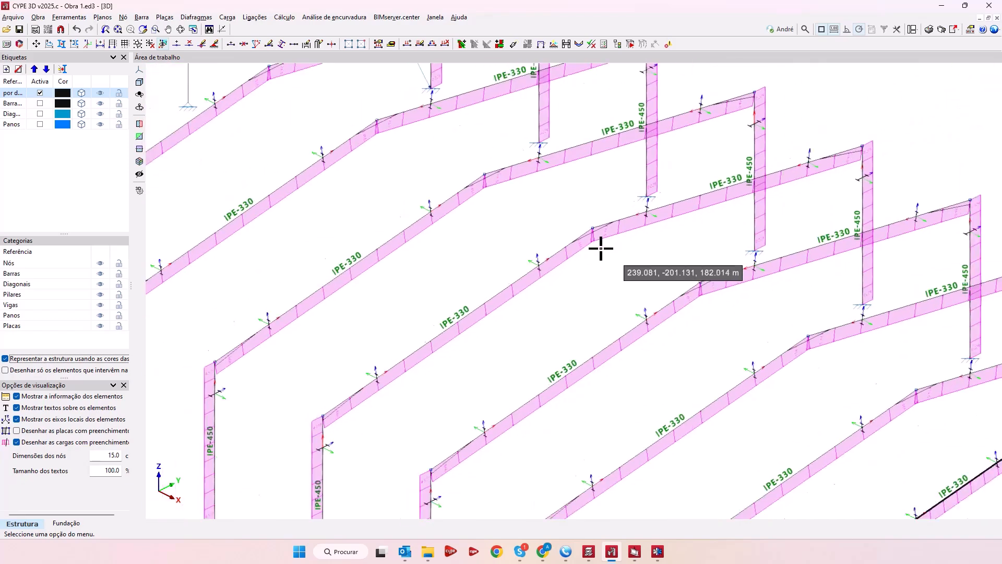
{"action": "middle_click_drag", "start_coordinate": [555, 260], "coordinate": [529, 262]}
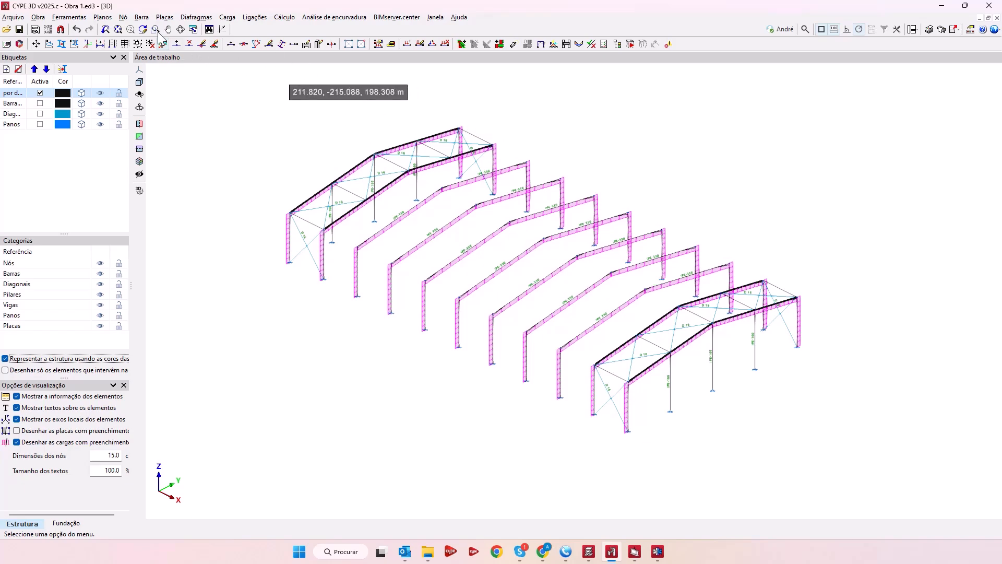
Examine the fire resistance and protective coating configuration options for an inner-frame IPE-330 rafter.
{"action": "left_click", "coordinate": [143, 17]}
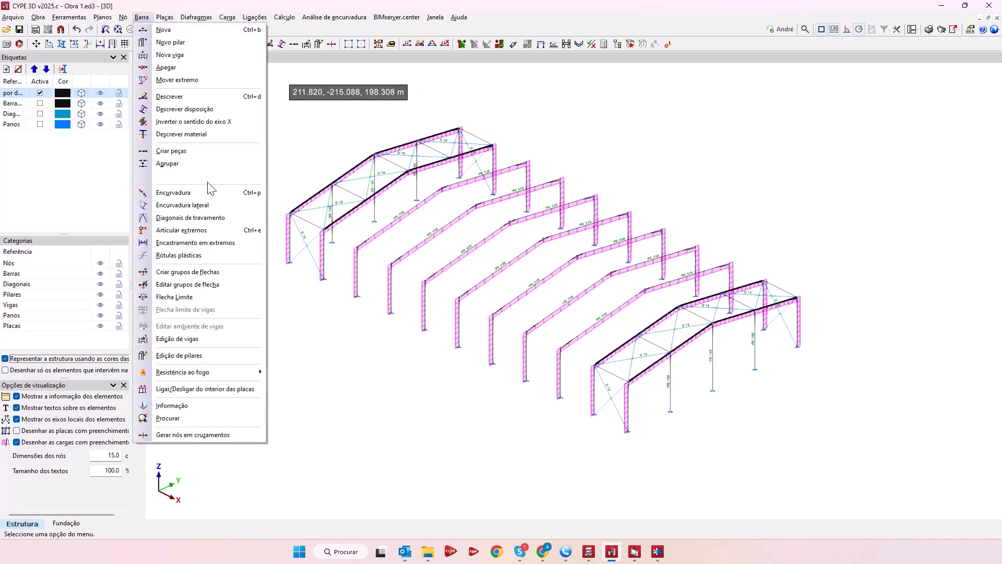
{"action": "mouse_move", "coordinate": [205, 376]}
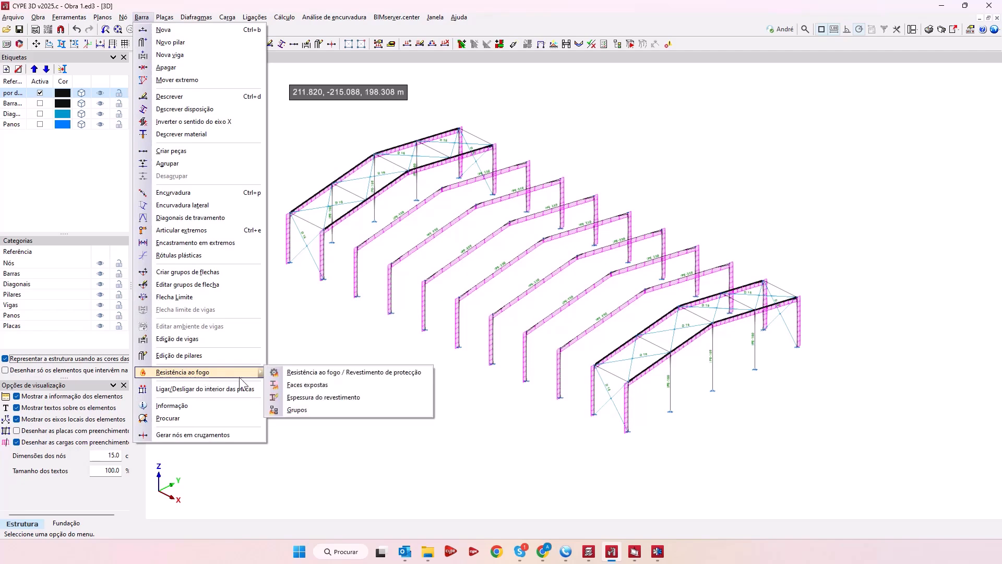
{"action": "left_click", "coordinate": [309, 376]}
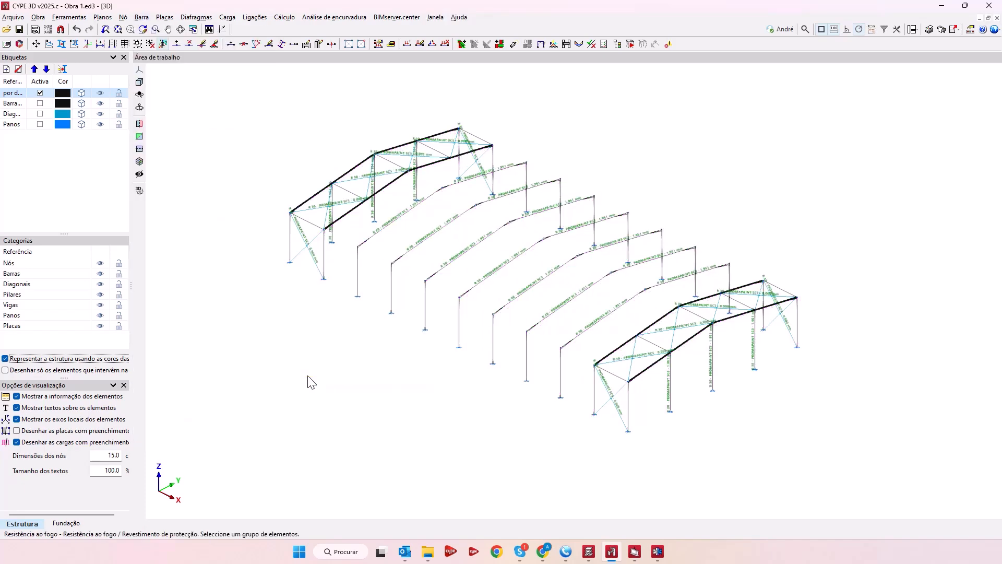
{"action": "left_click", "coordinate": [435, 276]}
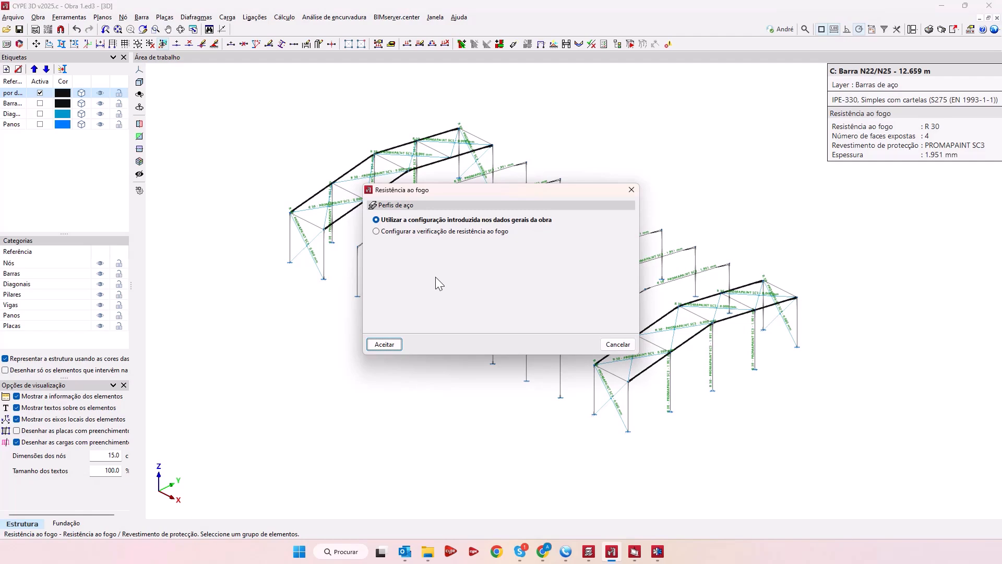
{"action": "left_click", "coordinate": [618, 344]}
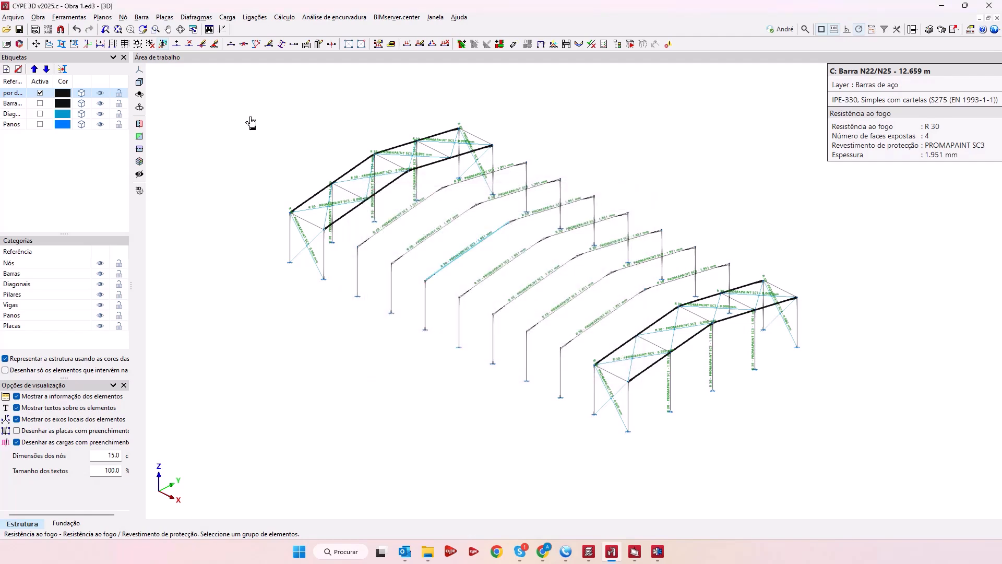
Examine the exposed-faces options for fire resistance on an inner-frame IPE-330 rafter.
{"action": "left_click", "coordinate": [141, 17]}
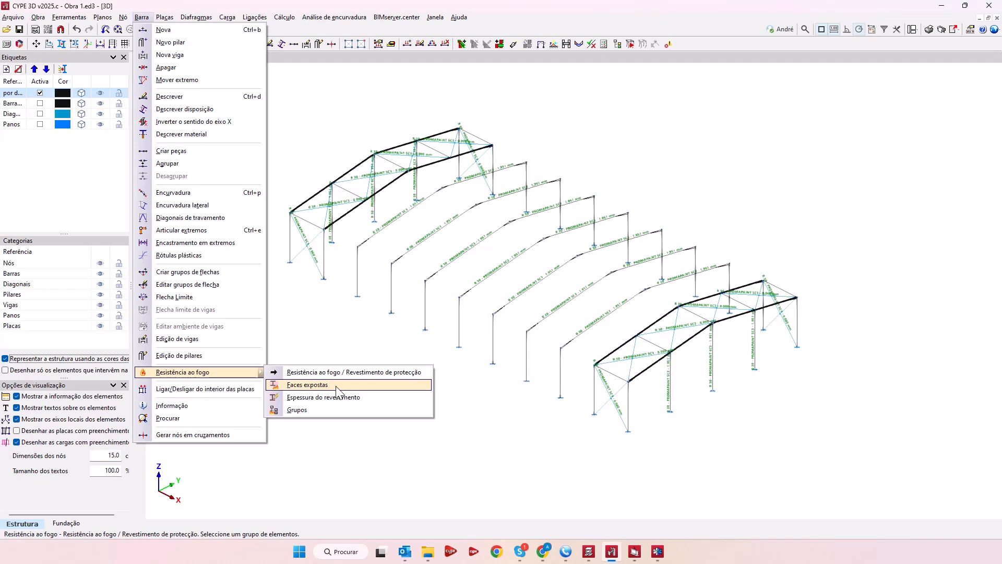
{"action": "left_click", "coordinate": [337, 391]}
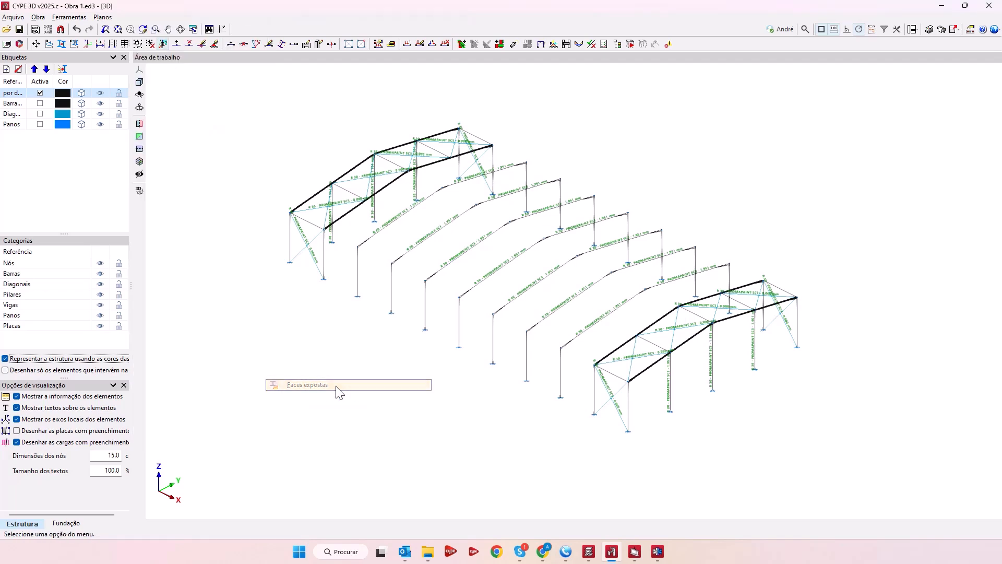
{"action": "left_click", "coordinate": [490, 280]}
{"action": "left_click", "coordinate": [449, 269]}
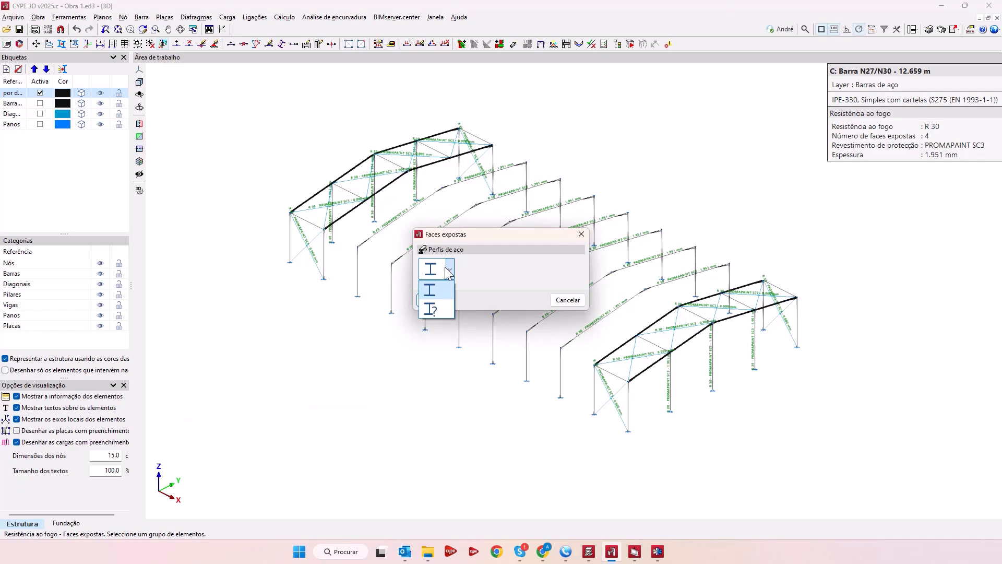
{"action": "left_click", "coordinate": [568, 300]}
{"action": "left_click", "coordinate": [568, 300]}
View the fire protection coating thickness assigned to the same IPE-330 rafter.
{"action": "left_click", "coordinate": [142, 18]}
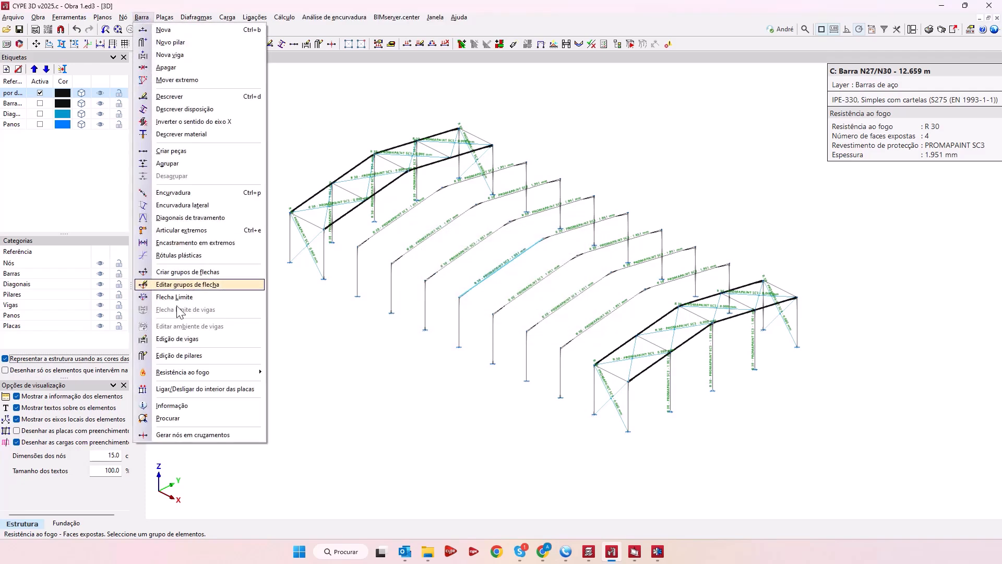
{"action": "mouse_move", "coordinate": [181, 374]}
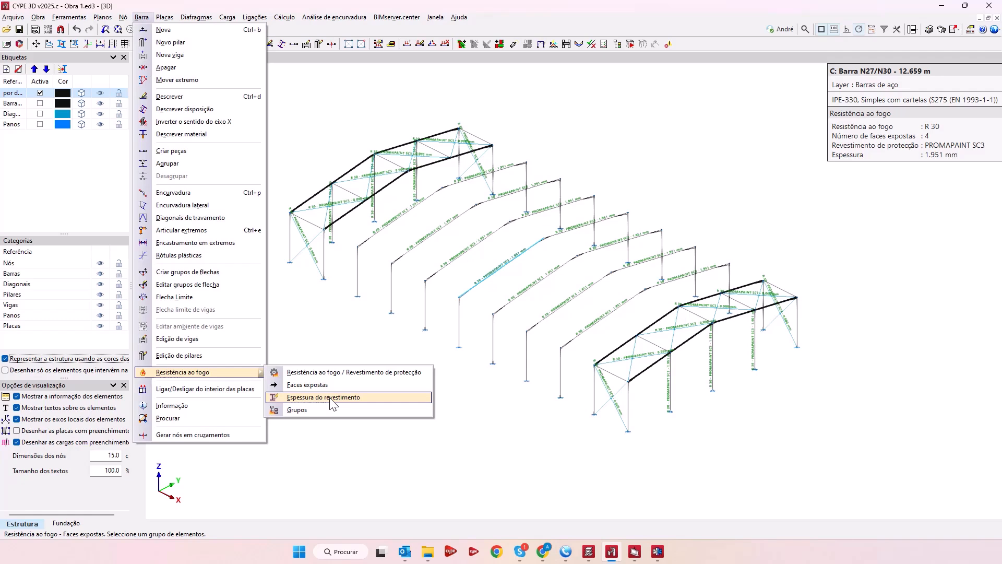
{"action": "left_click", "coordinate": [331, 399]}
{"action": "left_click", "coordinate": [487, 282]}
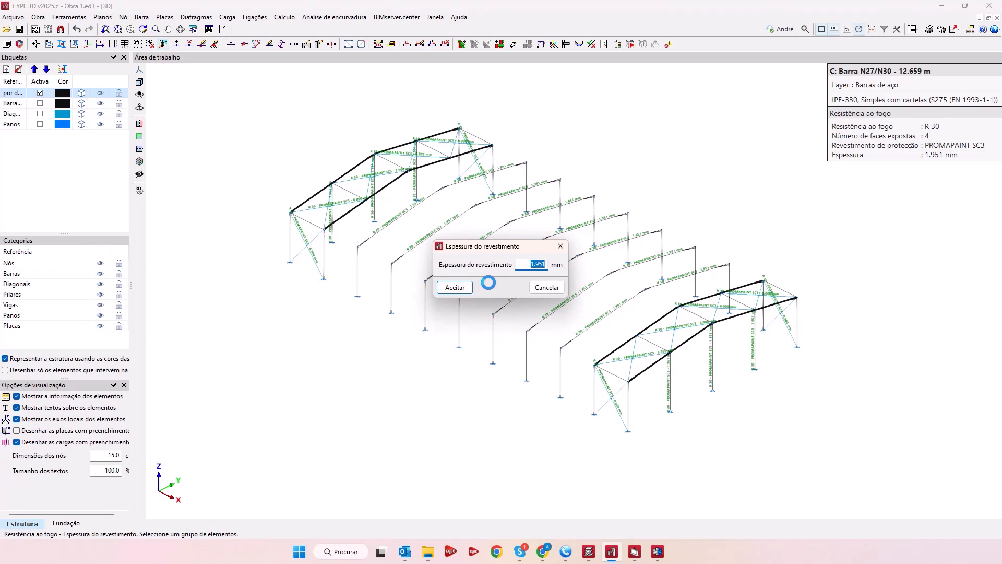
{"action": "left_click", "coordinate": [547, 287]}
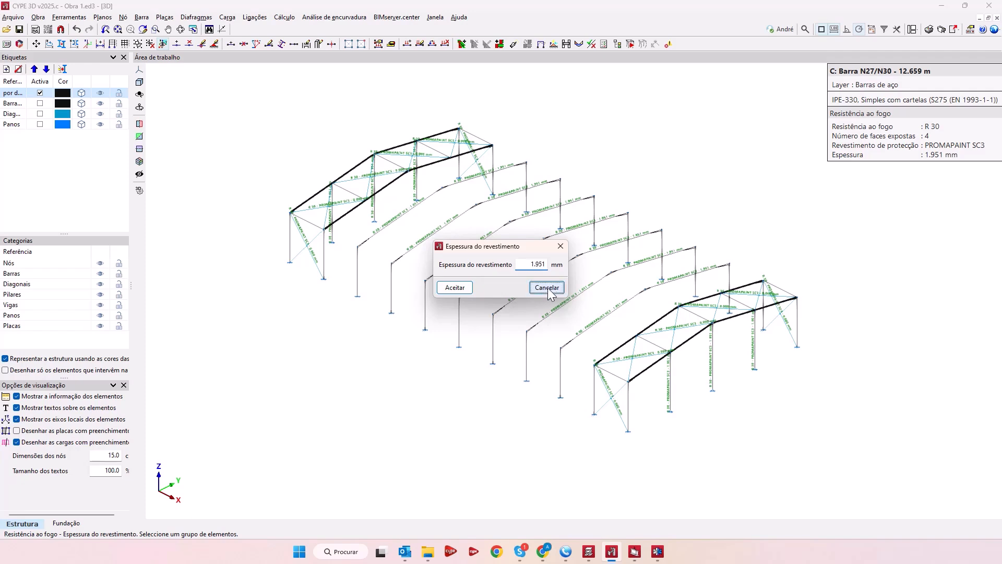
Try to add a fire resistance group and choose the Barras de aço label for it.
{"action": "left_click", "coordinate": [142, 17]}
{"action": "mouse_move", "coordinate": [191, 374]}
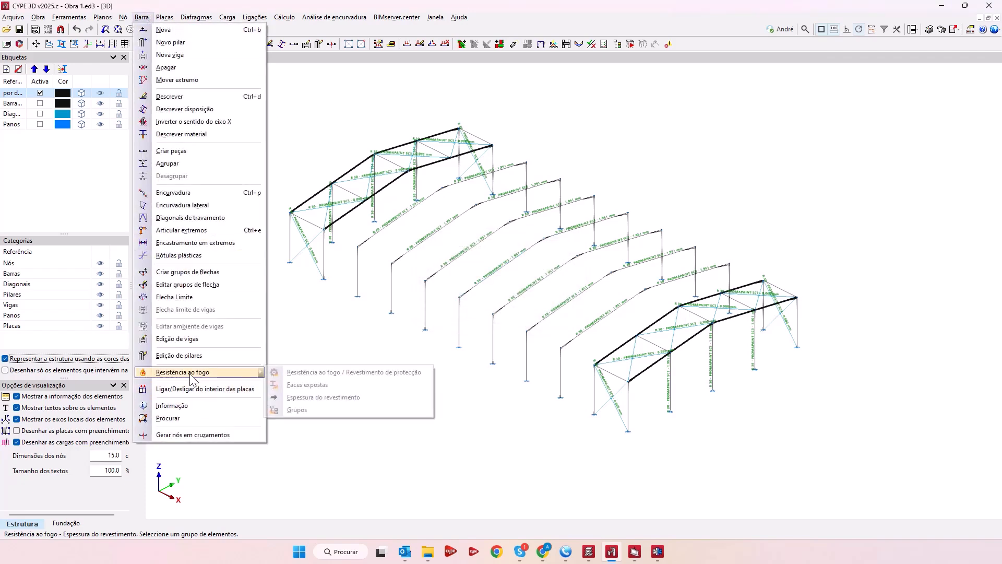
{"action": "left_click", "coordinate": [309, 408]}
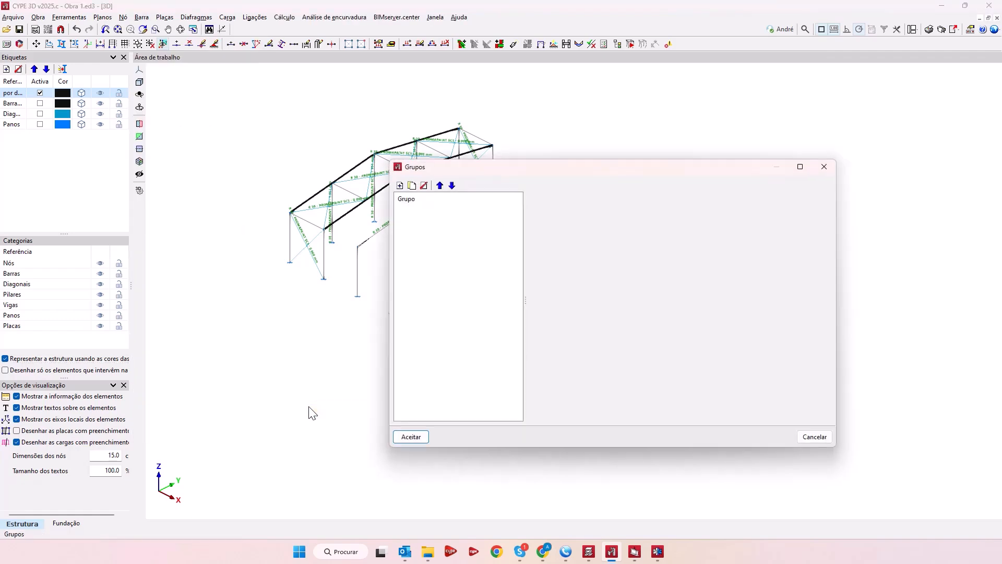
{"action": "left_click", "coordinate": [400, 186]}
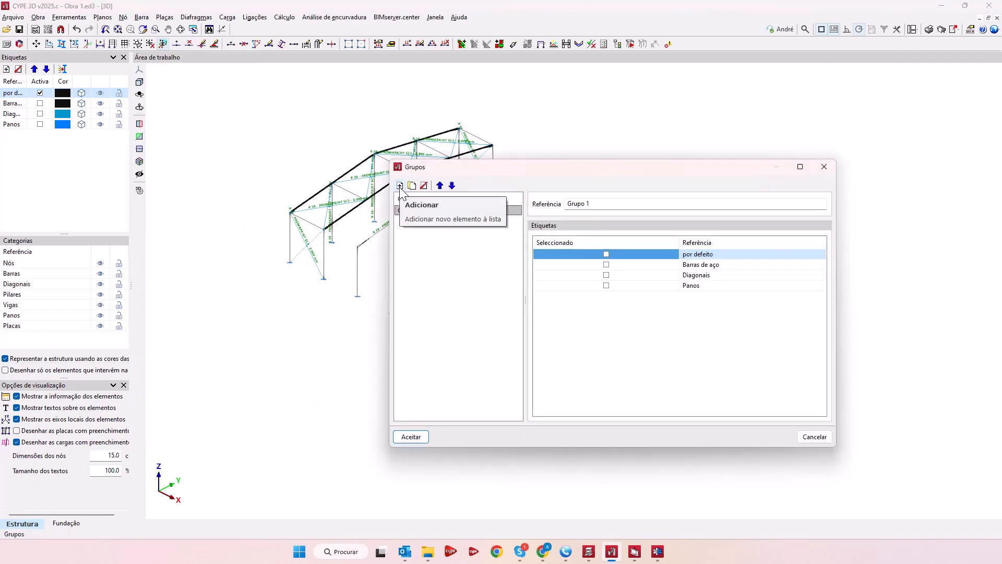
{"action": "left_click", "coordinate": [608, 265]}
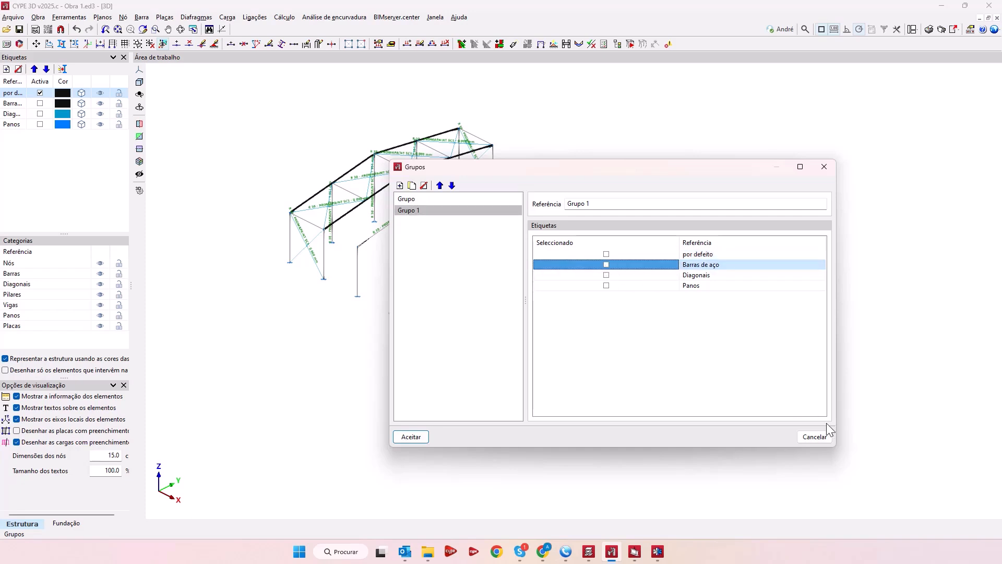
{"action": "left_click", "coordinate": [828, 437]}
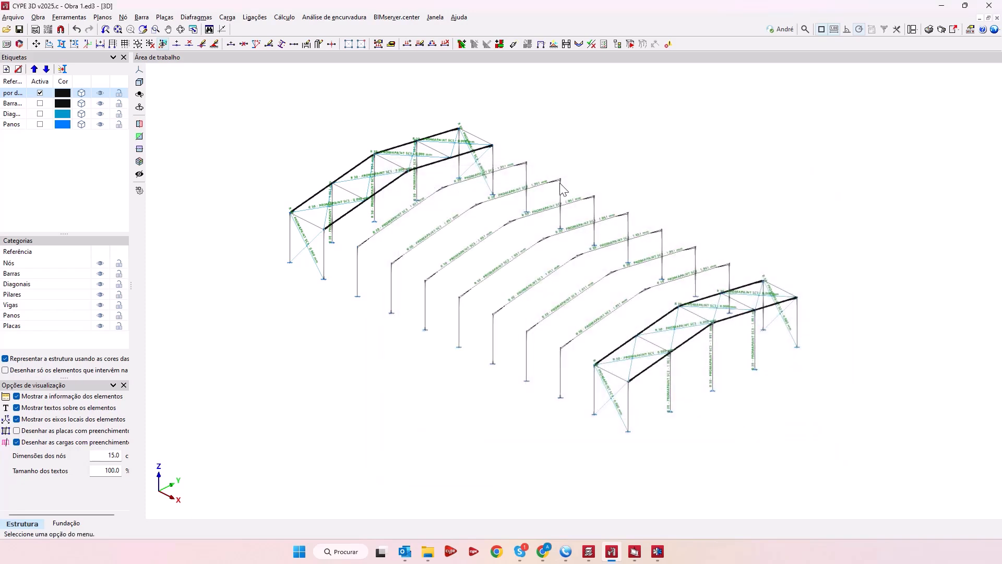
Examine the fireproof coating thickness sizing options, including the minimum critical temperature and the thickness-equalising criteria.
{"action": "left_click", "coordinate": [287, 18]}
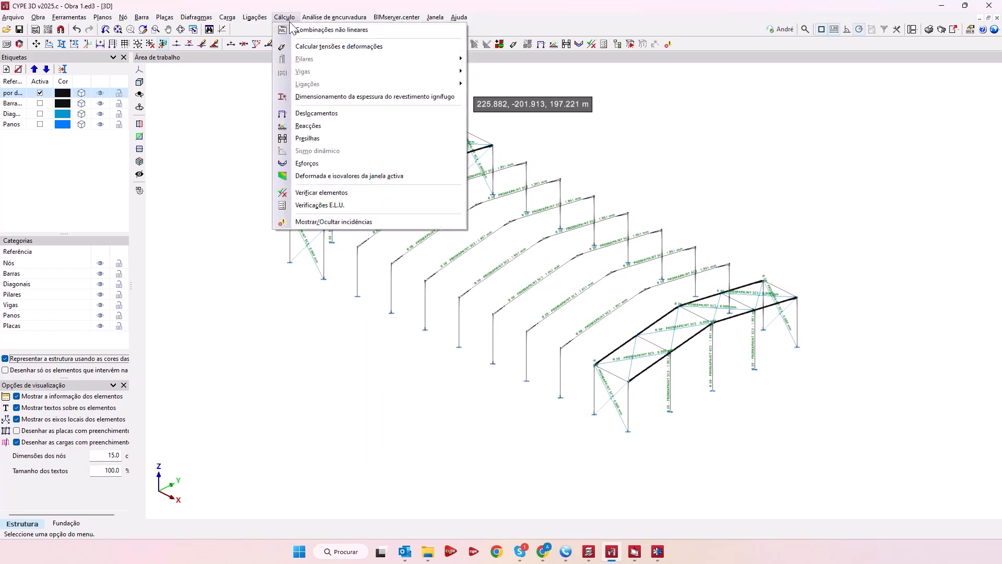
{"action": "left_click", "coordinate": [326, 99]}
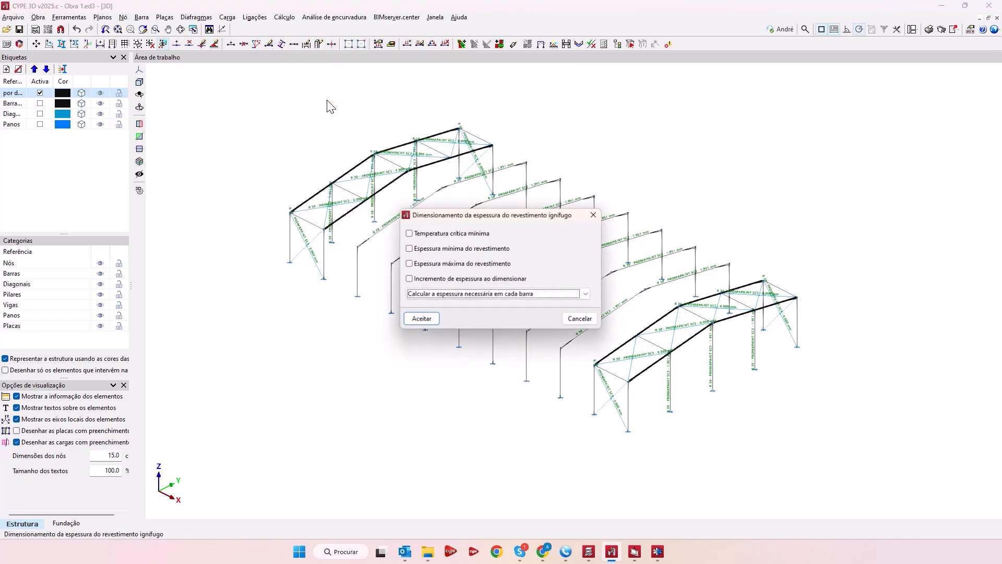
{"action": "left_click", "coordinate": [446, 234]}
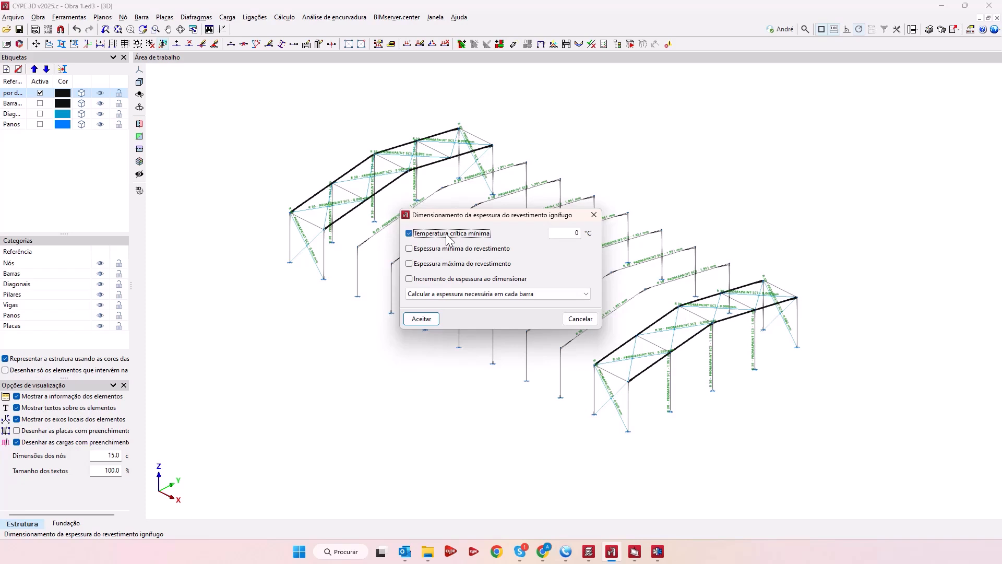
{"action": "left_click", "coordinate": [447, 237]}
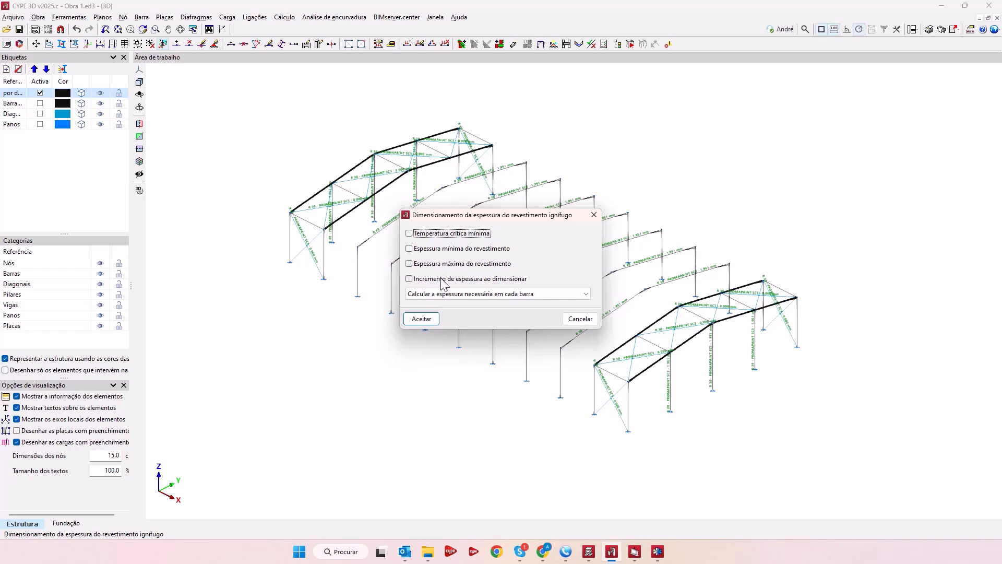
{"action": "left_click", "coordinate": [583, 295]}
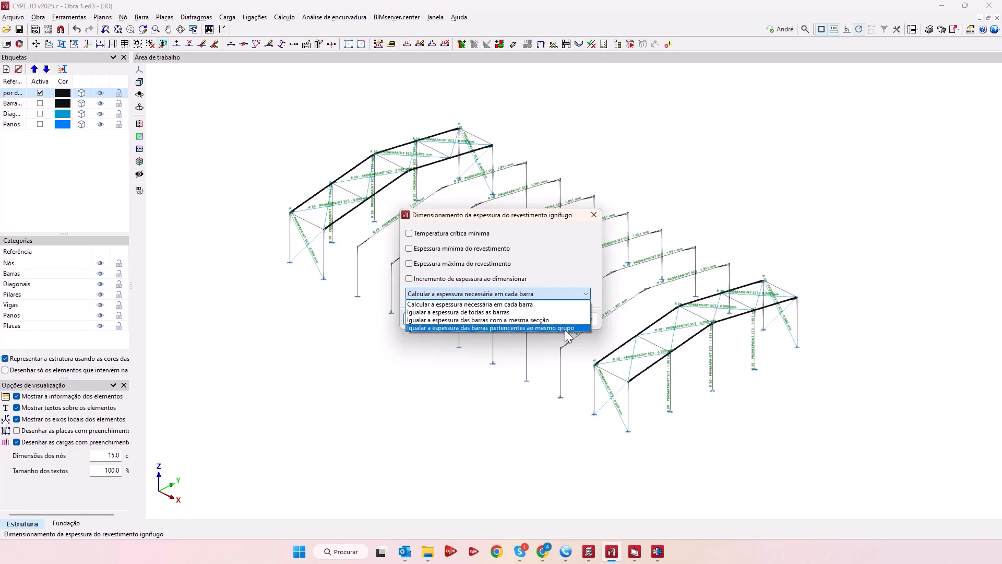
{"action": "left_click", "coordinate": [594, 216]}
{"action": "left_click", "coordinate": [594, 215]}
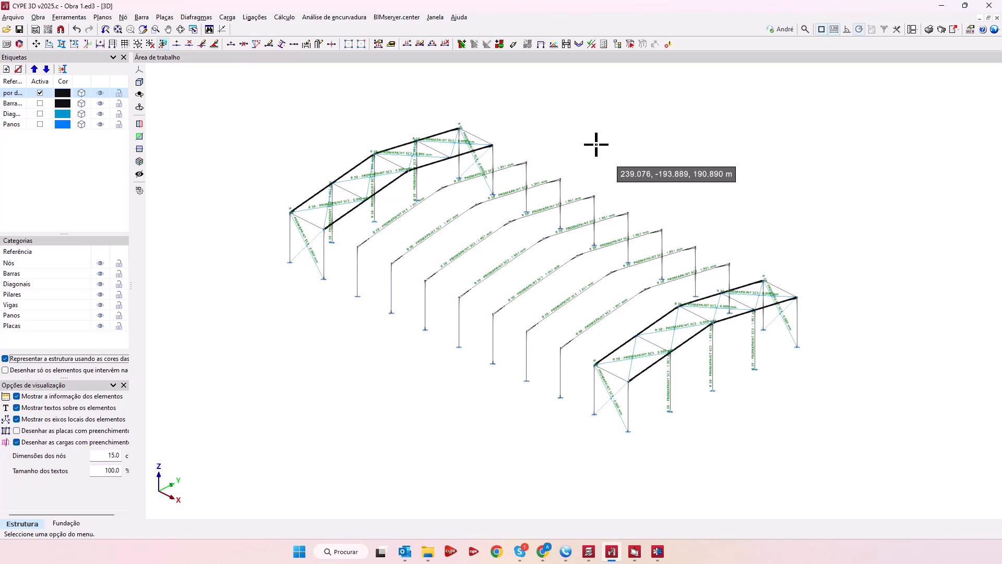
Verify the structure's elements with default values for the missing buckling parameters, and view an inner-frame IPE-330 rafter's results.
{"action": "left_click", "coordinate": [285, 17]}
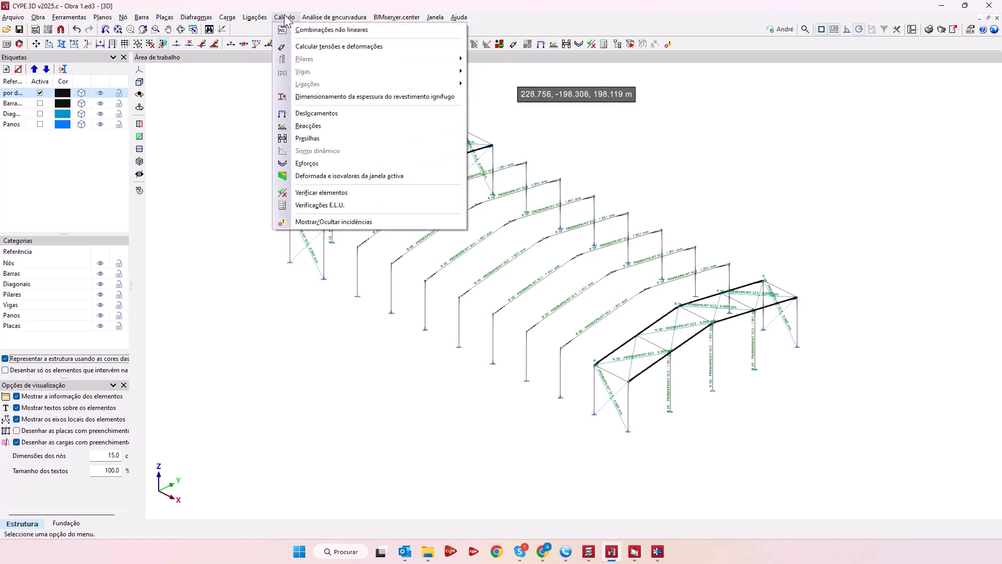
{"action": "left_click", "coordinate": [335, 193]}
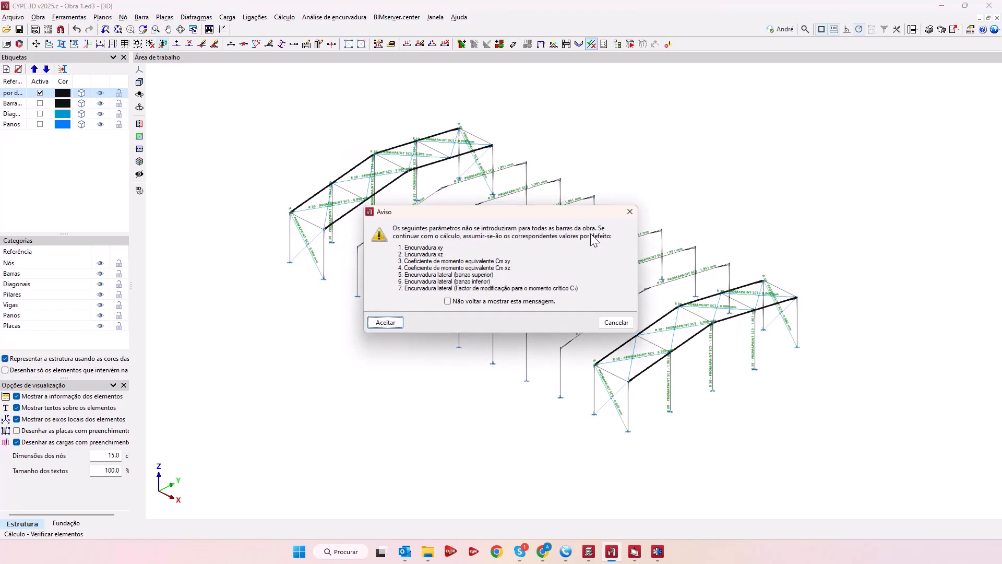
{"action": "left_click", "coordinate": [384, 323]}
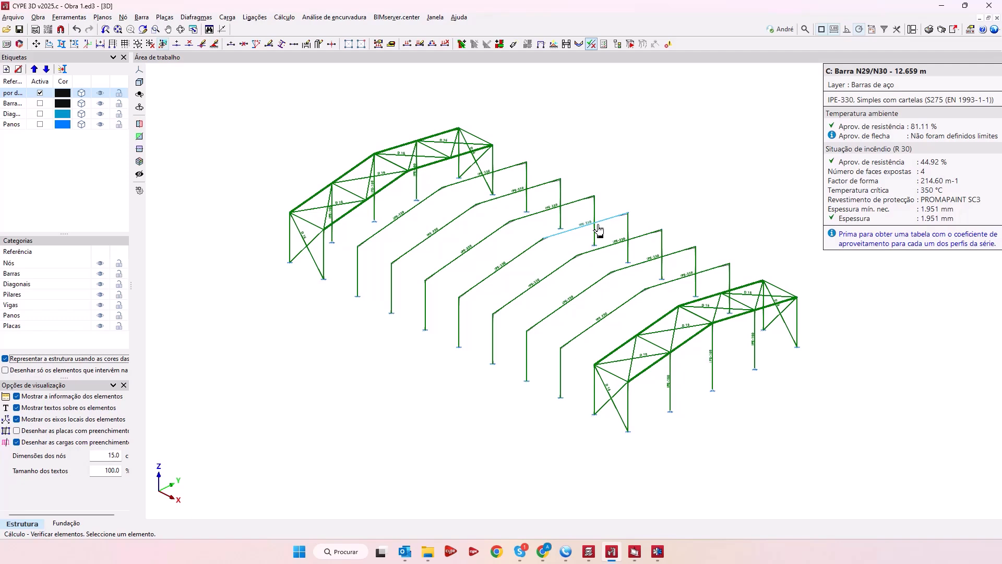
Examine the fire resistance, protective coating, coating thickness and critical temperature options available for a new 3D structure drawing.
{"action": "left_click", "coordinate": [944, 31]}
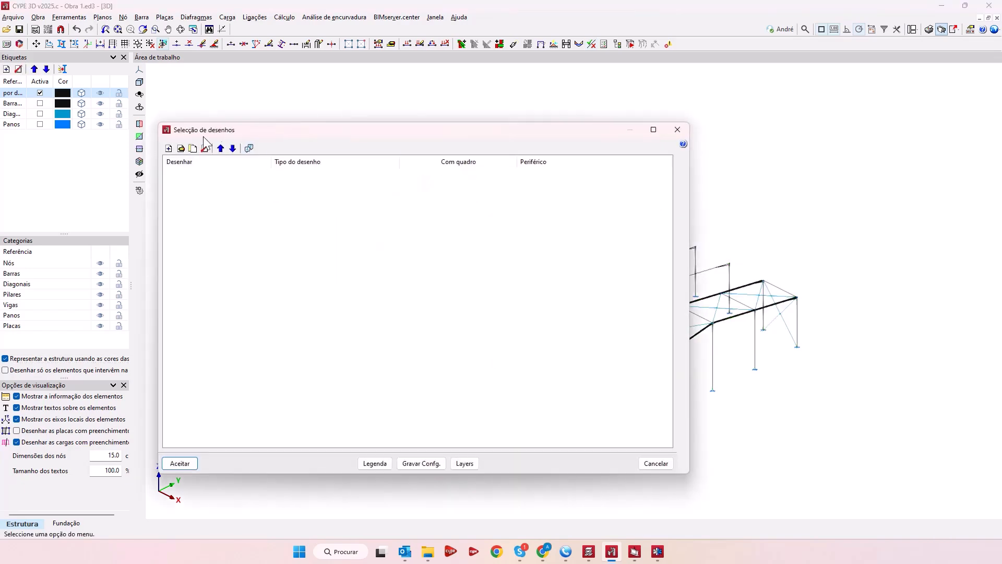
{"action": "left_click", "coordinate": [169, 149]}
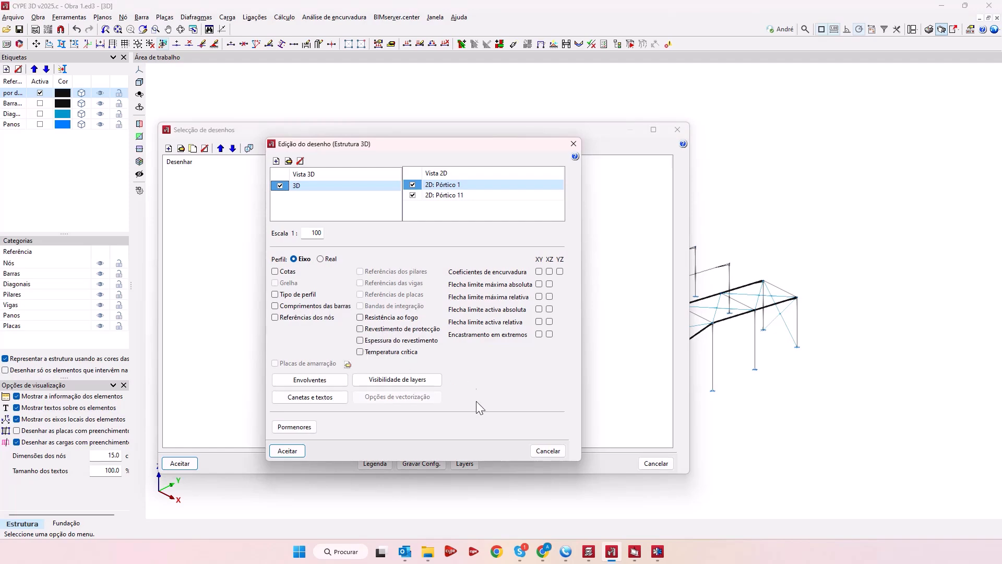
{"action": "left_click", "coordinate": [540, 450]}
{"action": "left_click", "coordinate": [663, 463]}
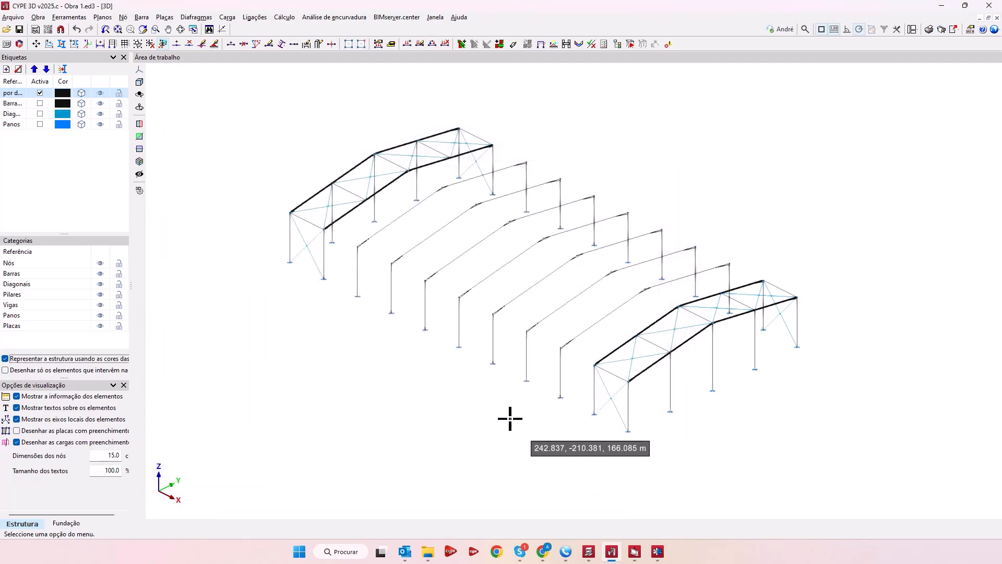
Articulate the ends of several neighbouring inner-frame rafters together, using the Múltipla selection type.
{"action": "left_click", "coordinate": [142, 17]}
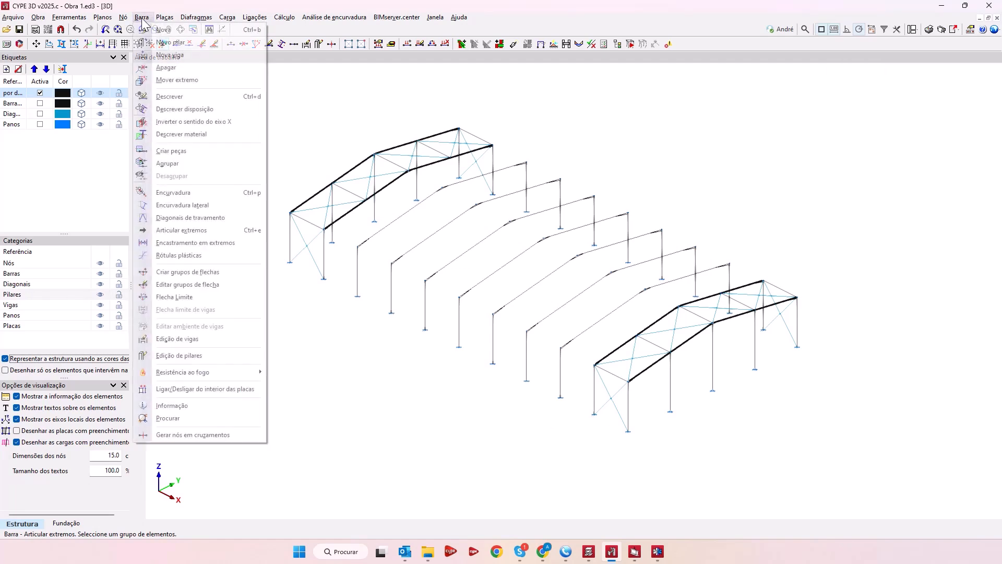
{"action": "left_click", "coordinate": [187, 230]}
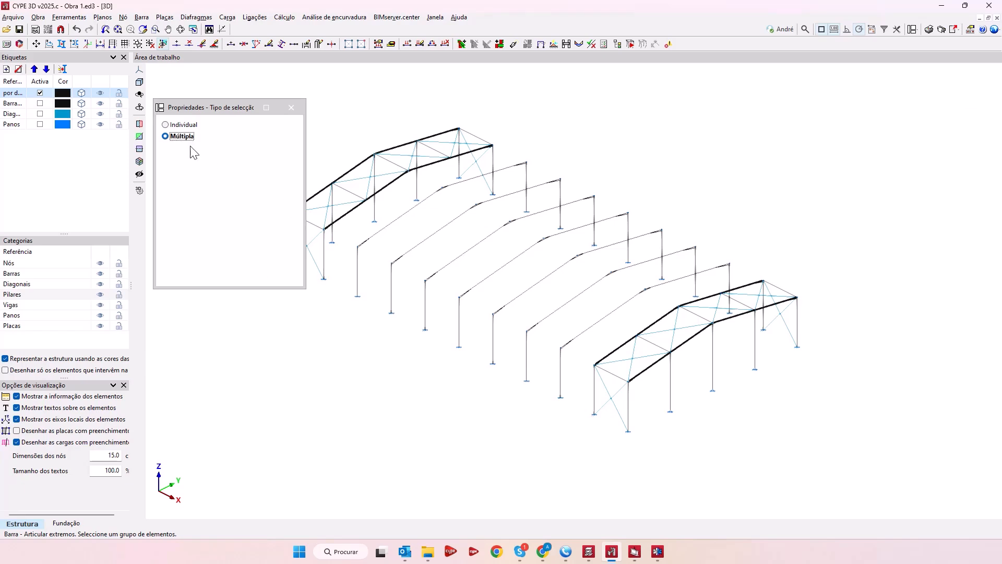
{"action": "scroll", "coordinate": [441, 229], "scroll_direction": "up", "scroll_amount": 6}
{"action": "left_click_drag", "start_coordinate": [763, 415], "coordinate": [491, 250]}
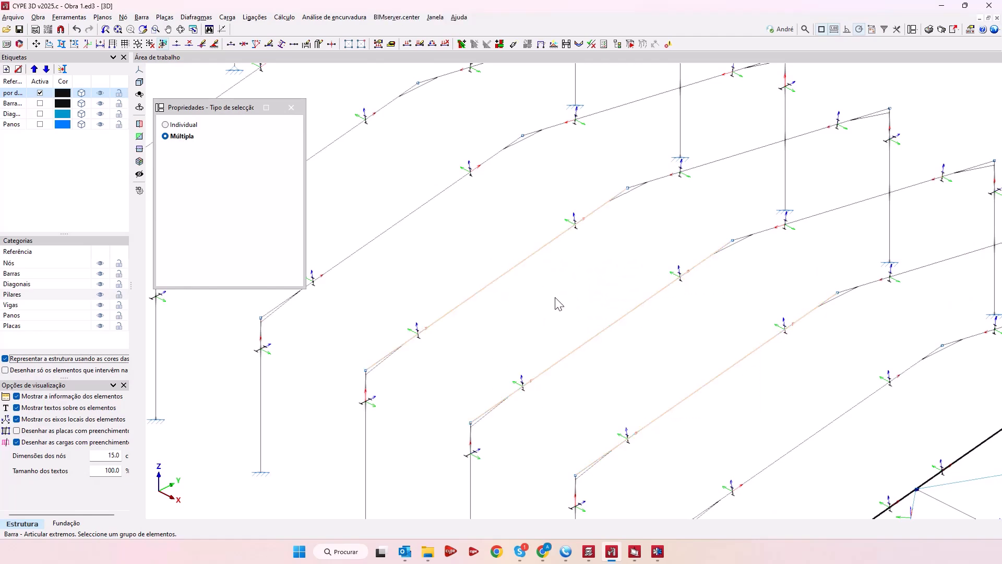
{"action": "right_click", "coordinate": [625, 332]}
{"action": "scroll", "coordinate": [724, 235], "scroll_direction": "up", "scroll_amount": 5}
{"action": "scroll", "coordinate": [687, 257], "scroll_direction": "down", "scroll_amount": 6}
{"action": "middle_click_drag", "start_coordinate": [585, 252], "coordinate": [601, 295]}
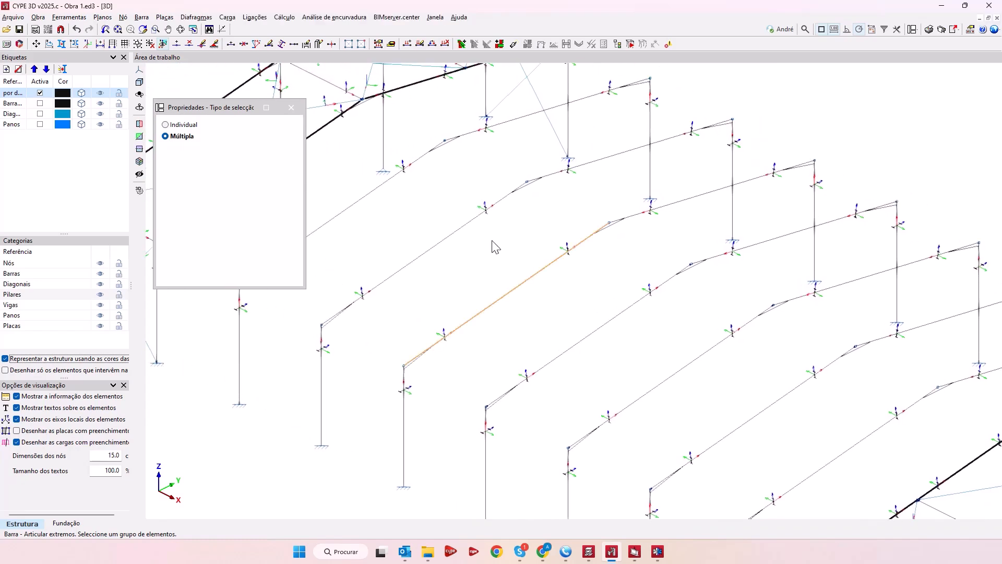
Pick adjacent inner-frame rafters individually and apply the end articulation to them as a group.
{"action": "left_click", "coordinate": [458, 230]}
{"action": "left_click", "coordinate": [381, 183]}
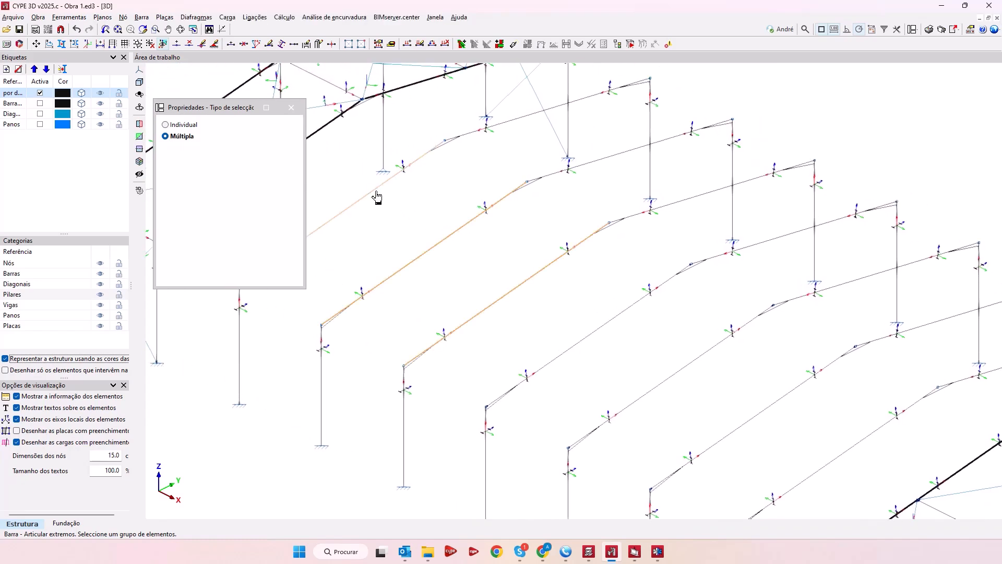
{"action": "right_click", "coordinate": [499, 256]}
{"action": "scroll", "coordinate": [479, 291], "scroll_direction": "up", "scroll_amount": 3}
{"action": "scroll", "coordinate": [521, 320], "scroll_direction": "down", "scroll_amount": 5}
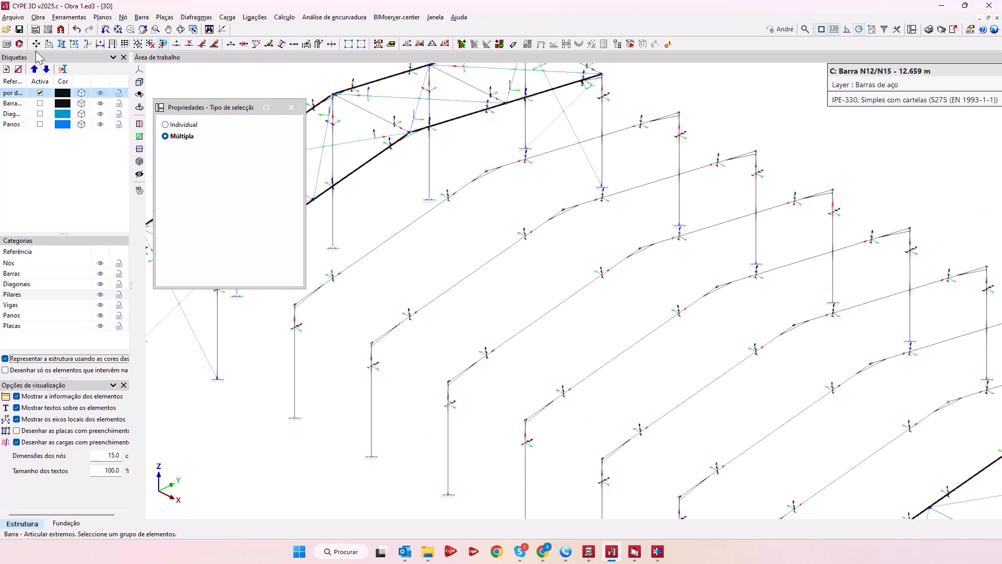
Open Obra 2 and use Criar diagonais to define the two inclined bars of the gable frame as bracing diagonals.
{"action": "left_click", "coordinate": [7, 30]}
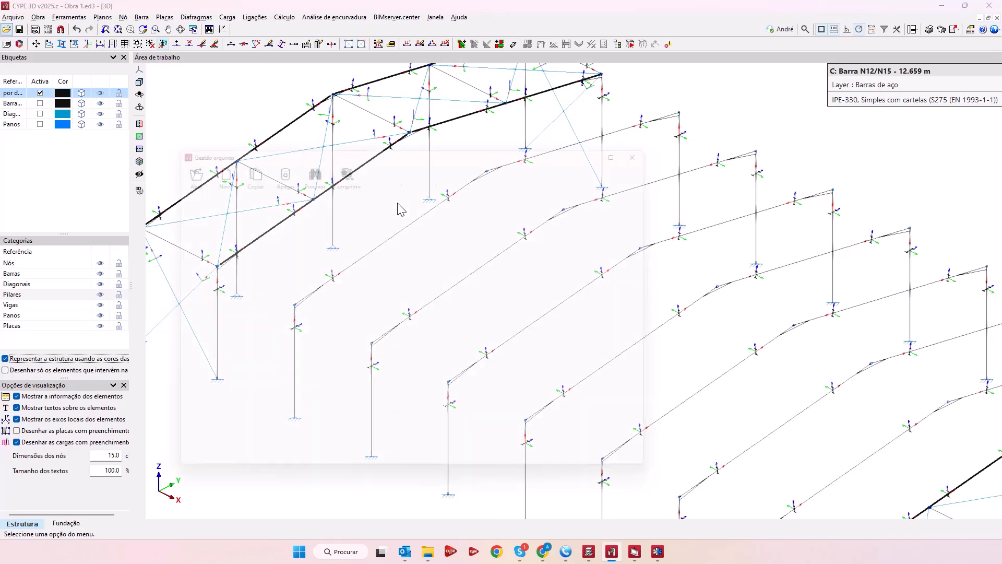
{"action": "double_click", "coordinate": [324, 208]}
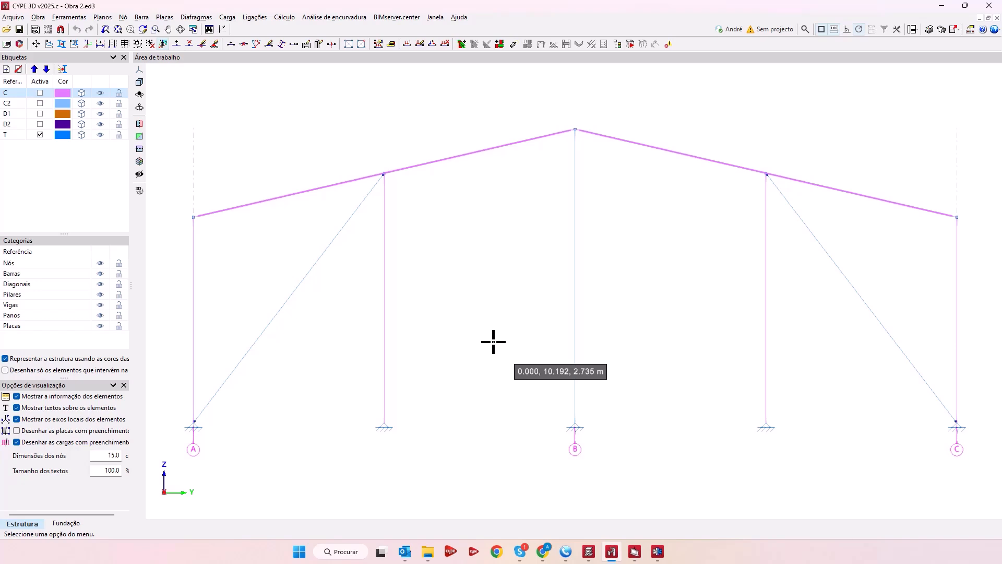
{"action": "left_click", "coordinate": [142, 18]}
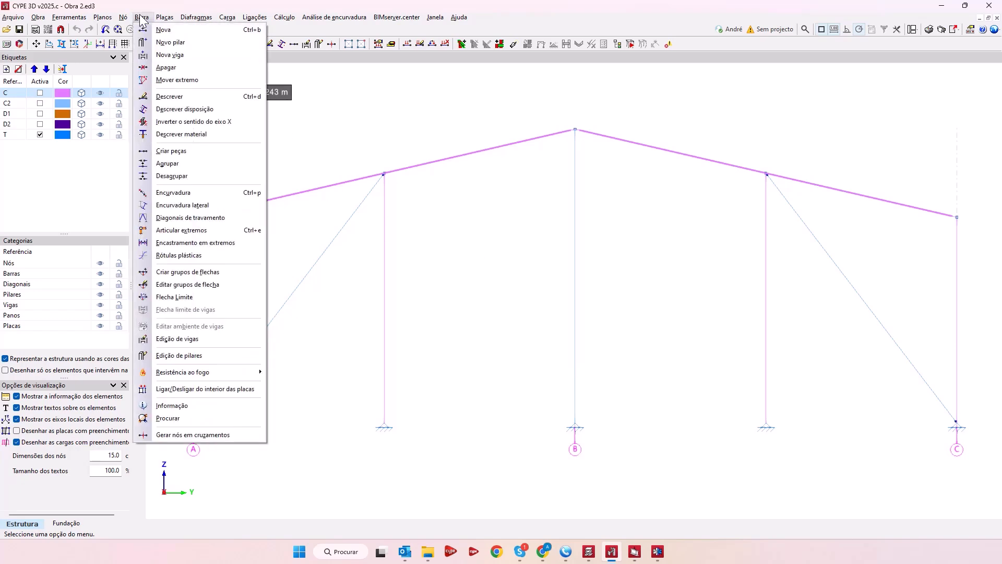
{"action": "left_click", "coordinate": [180, 218]}
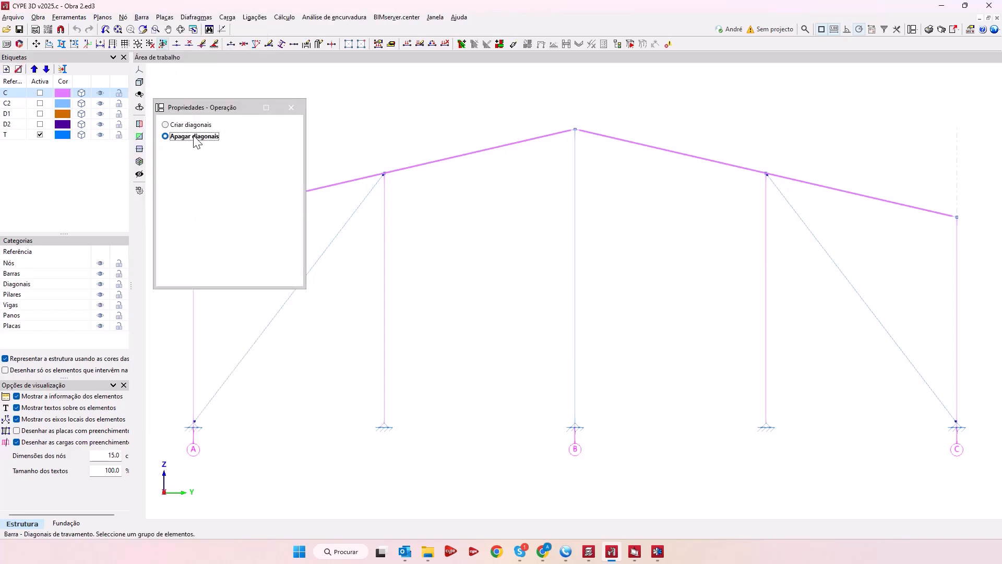
{"action": "left_click", "coordinate": [189, 125]}
{"action": "left_click", "coordinate": [334, 242]}
{"action": "left_click", "coordinate": [870, 313]}
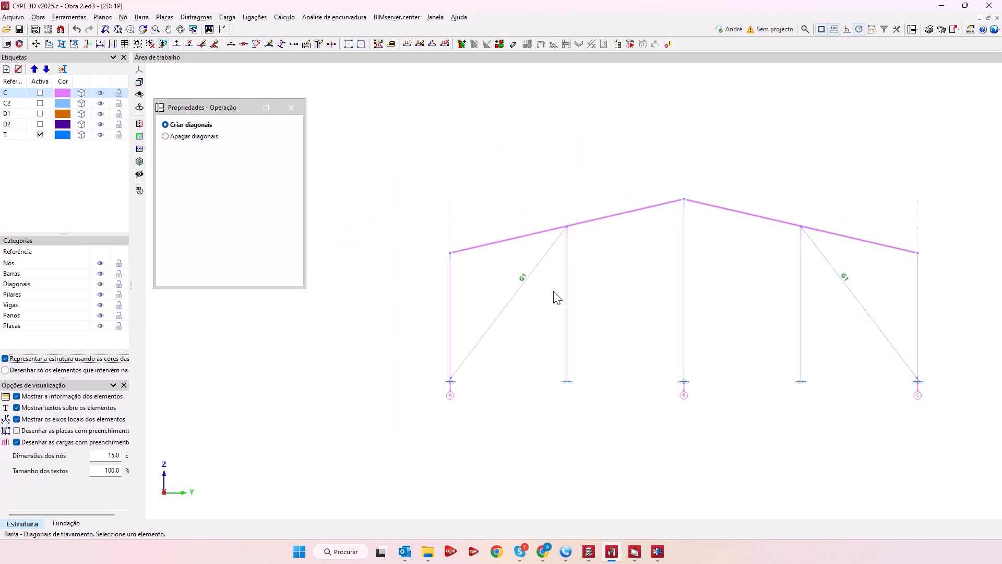
Switch to StruBIM Steel and search the model's connections by whole word for Tipo 1 and Tipo 15.
{"action": "left_click", "coordinate": [637, 554]}
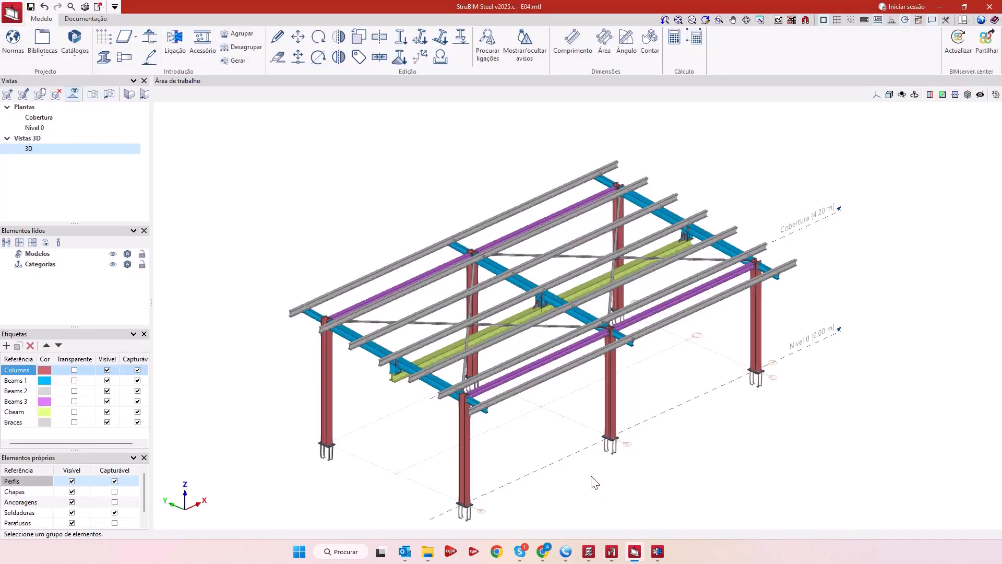
{"action": "middle_click_drag", "start_coordinate": [596, 483], "coordinate": [586, 464]}
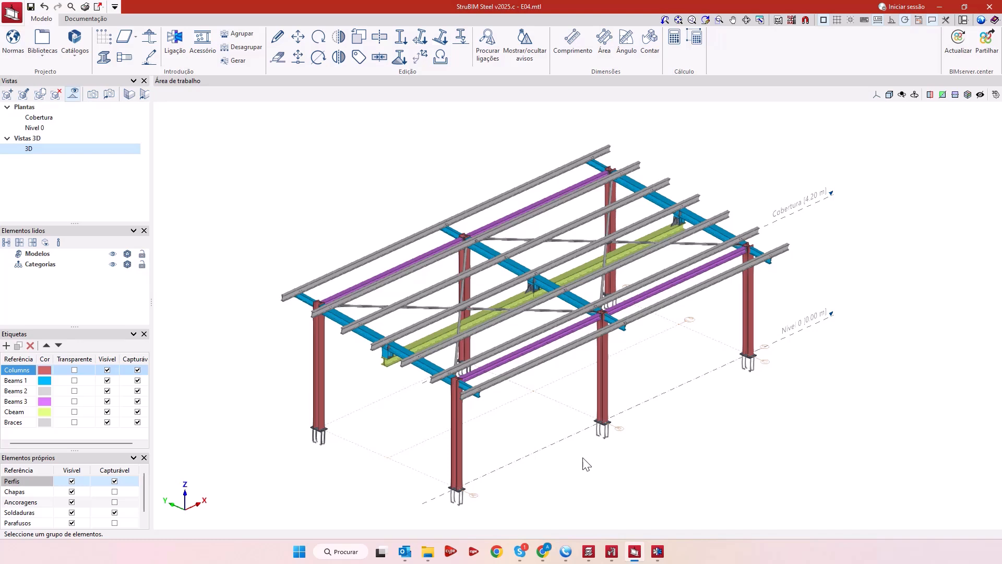
{"action": "left_click", "coordinate": [487, 47]}
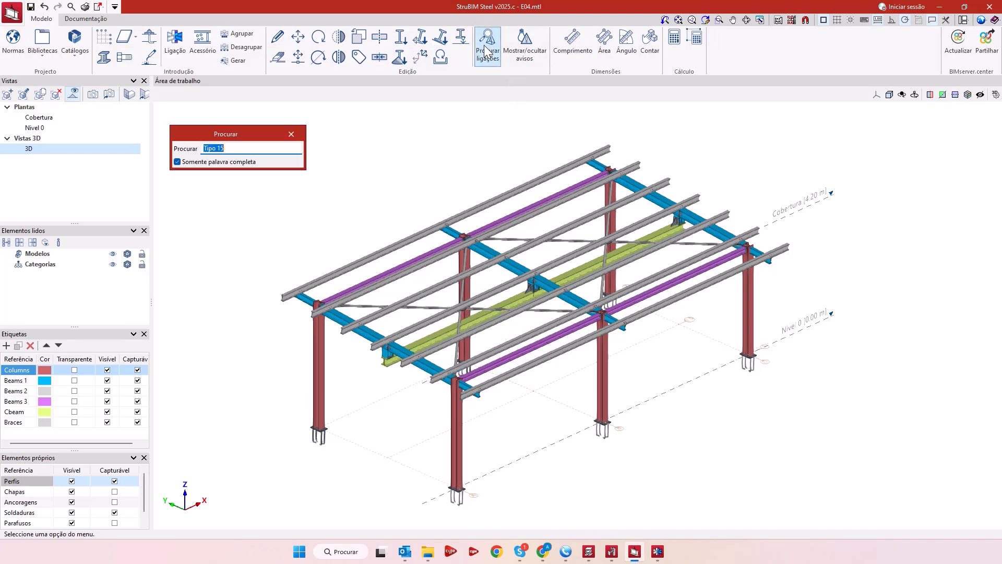
{"action": "left_click", "coordinate": [192, 161]}
{"action": "left_click", "coordinate": [192, 162]}
{"action": "left_click_drag", "start_coordinate": [229, 148], "coordinate": [213, 155]}
{"action": "key", "text": "BackSpace"}
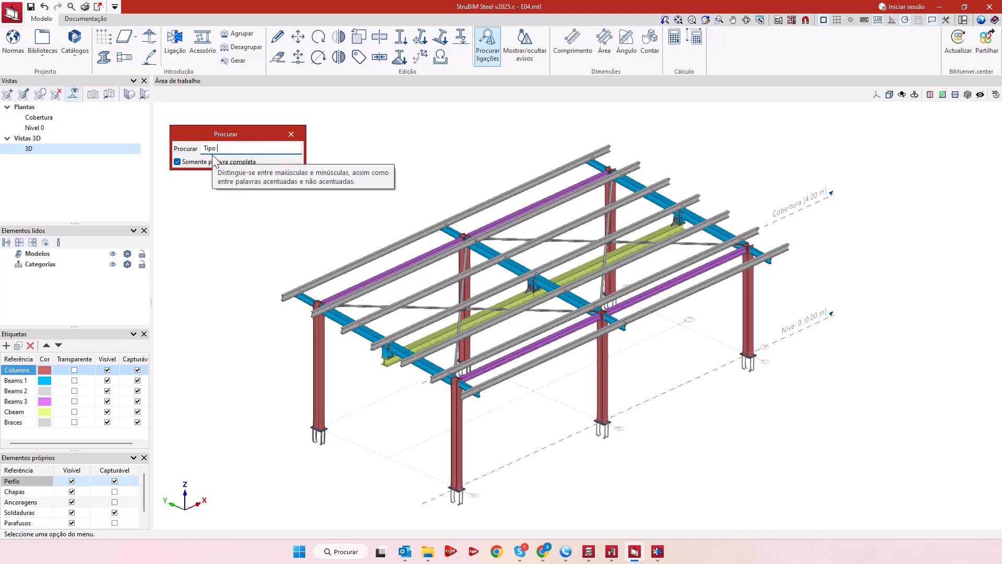
{"action": "type", "text": "1"}
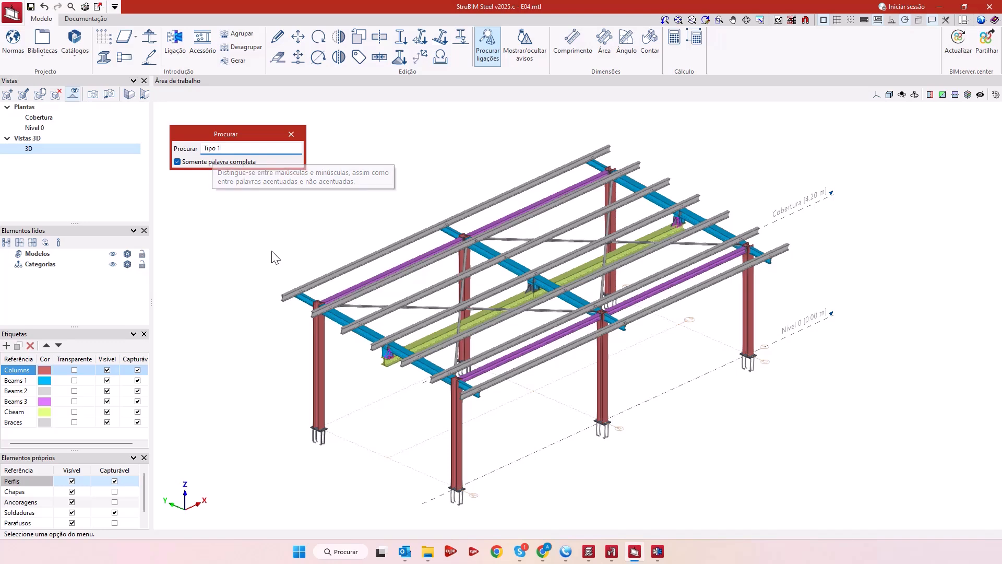
{"action": "type", "text": "5"}
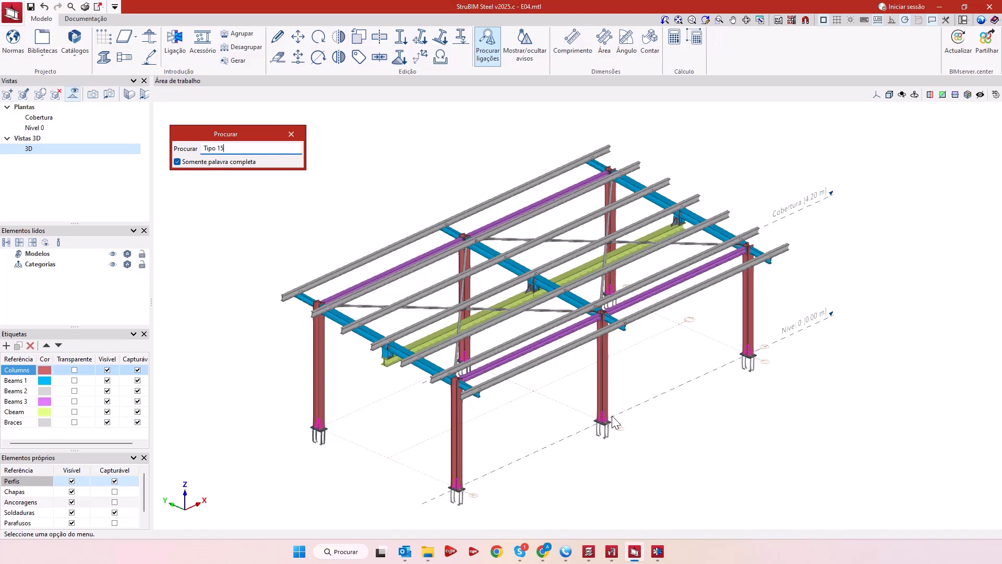
Switch to CYPE Connect and examine the dissipative elements defined in the Capacidad 2 connection's calculation settings.
{"action": "left_click", "coordinate": [658, 557]}
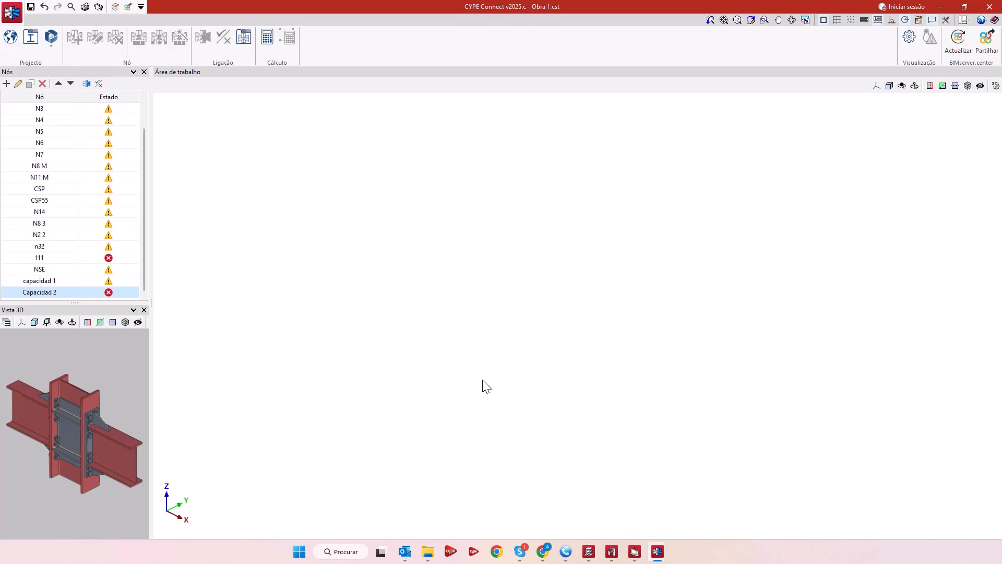
{"action": "left_click", "coordinate": [86, 84]}
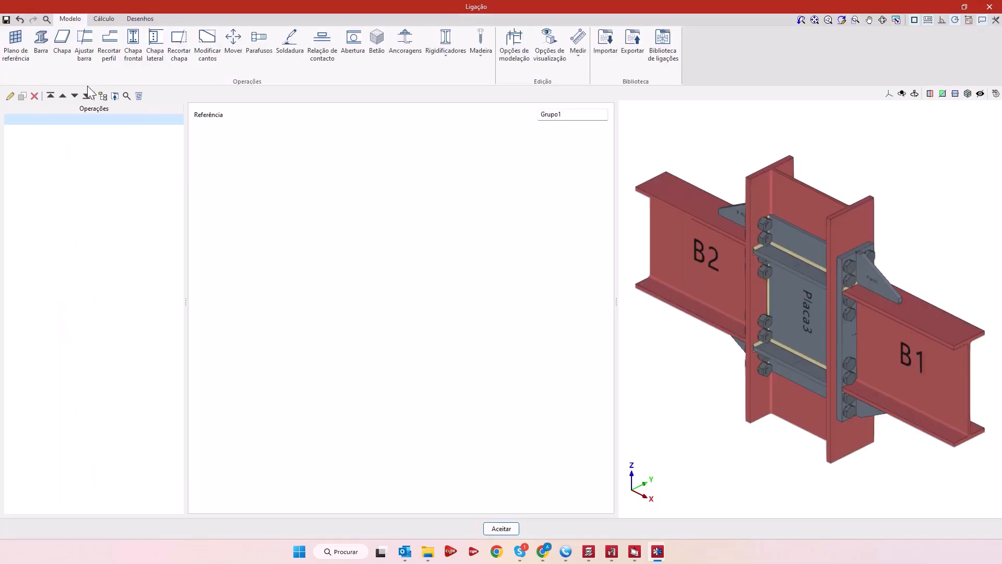
{"action": "left_click", "coordinate": [104, 19]}
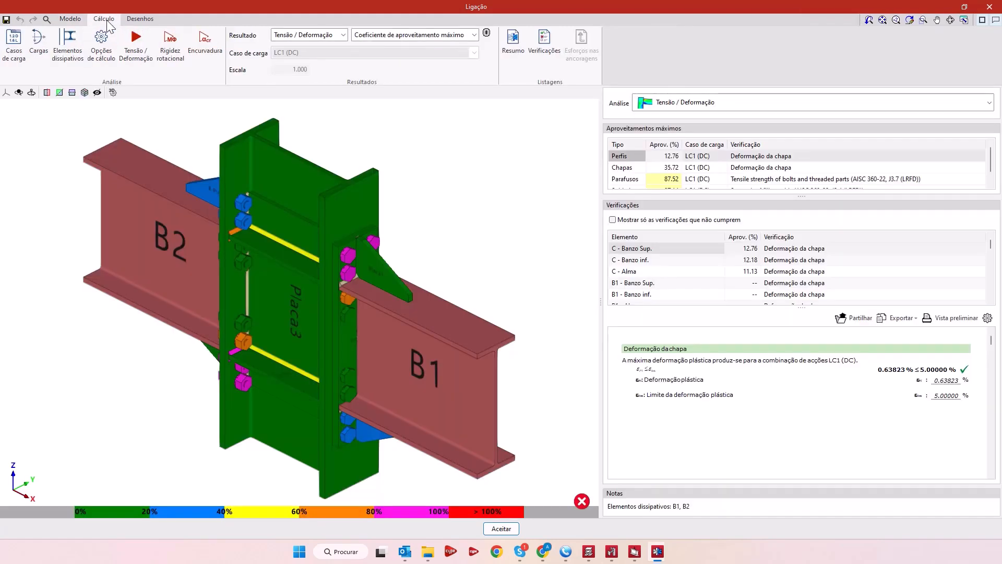
{"action": "left_click", "coordinate": [70, 52]}
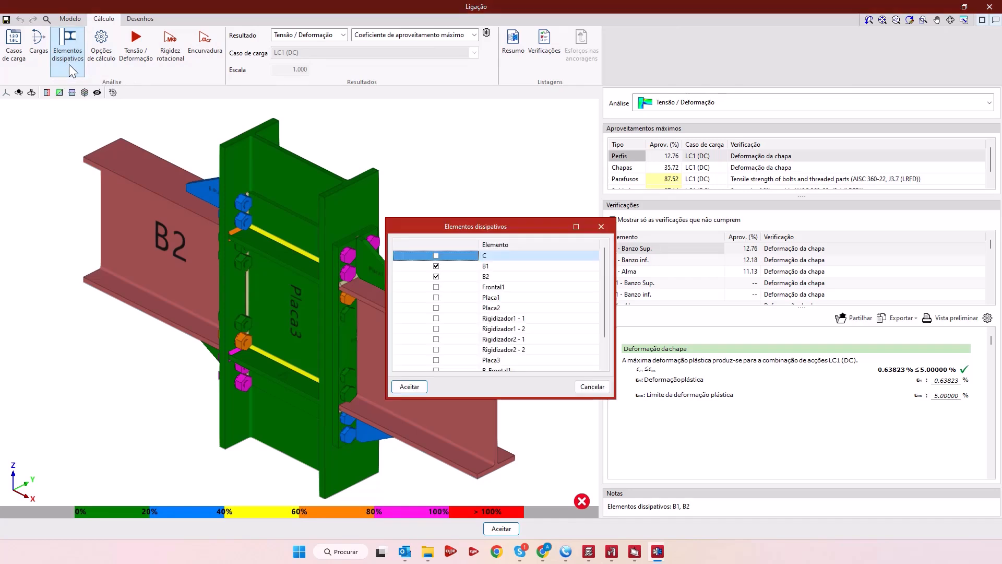
{"action": "left_click", "coordinate": [436, 277]}
{"action": "left_click_drag", "start_coordinate": [488, 229], "coordinate": [513, 120]}
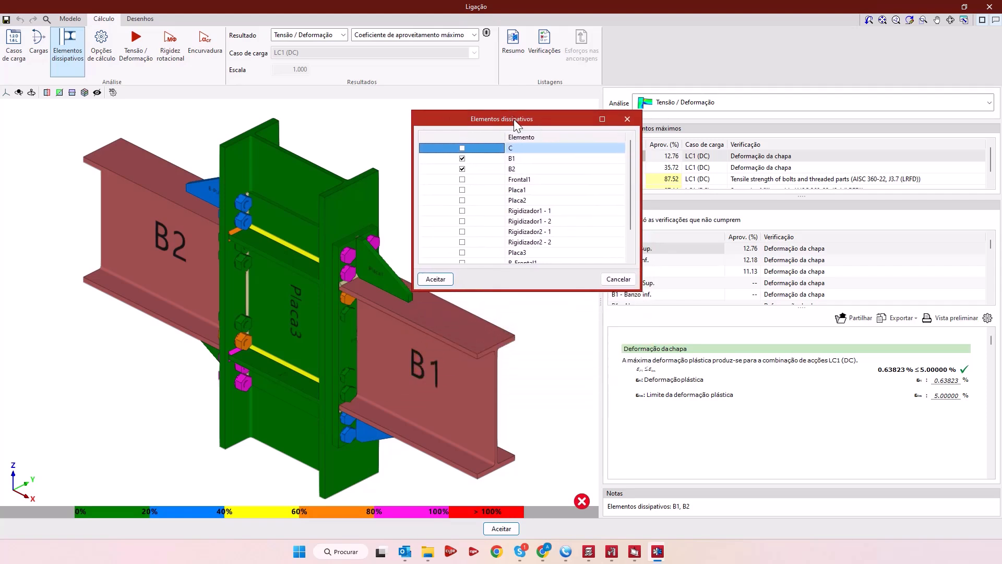
{"action": "left_click", "coordinate": [606, 282]}
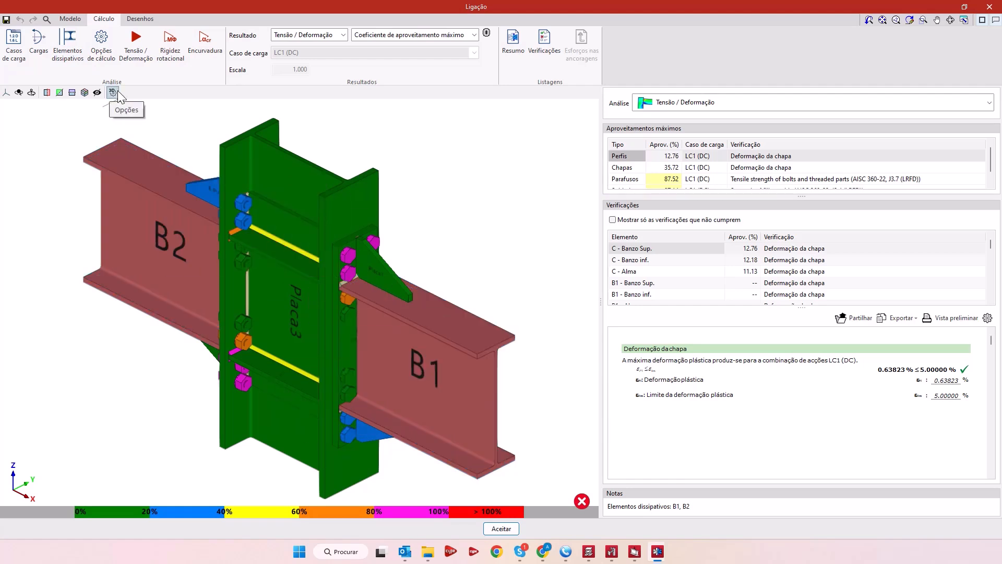
View the loads applied to beams B1 and B2 of the connection.
{"action": "left_click", "coordinate": [42, 48]}
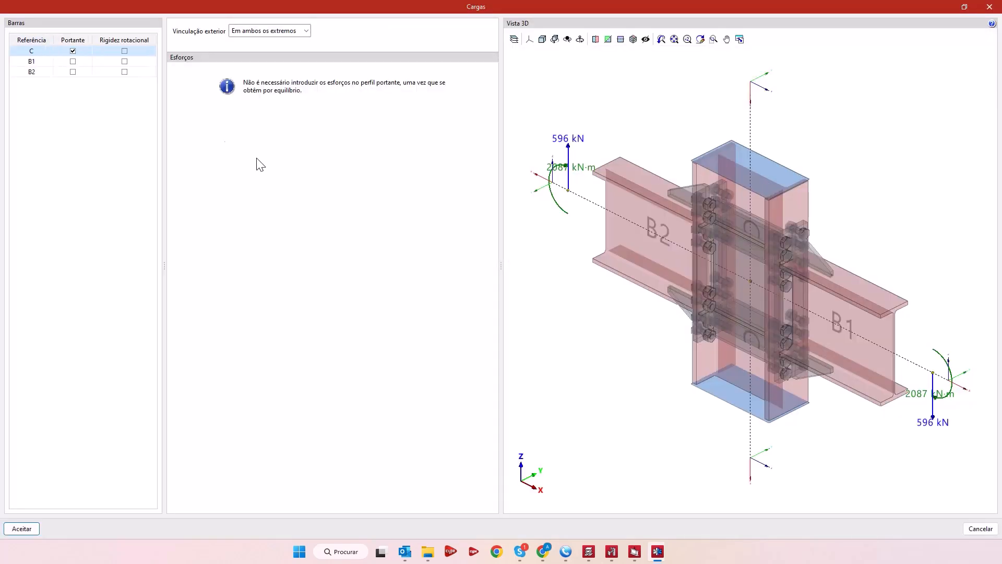
{"action": "left_click", "coordinate": [32, 63]}
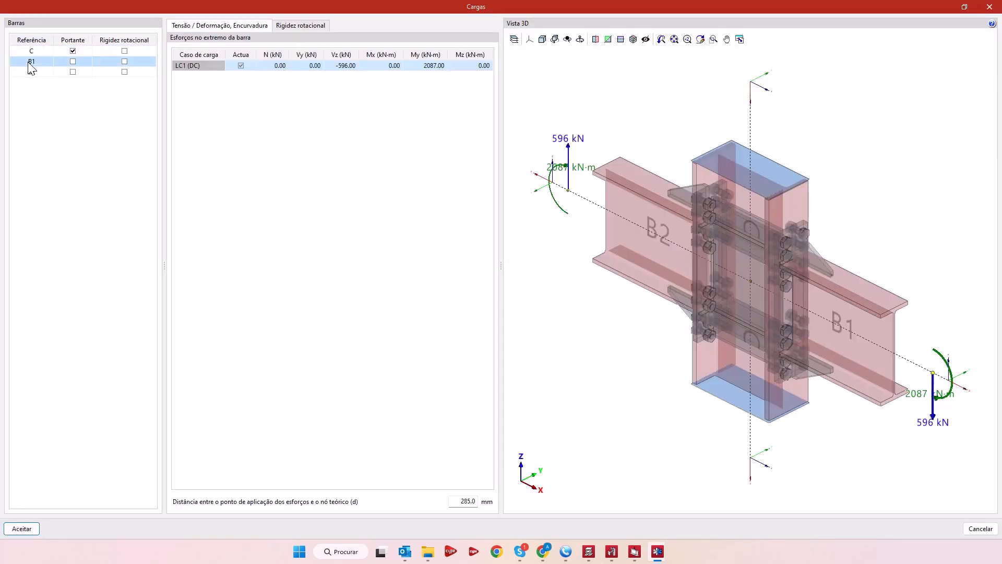
{"action": "left_click", "coordinate": [30, 73]}
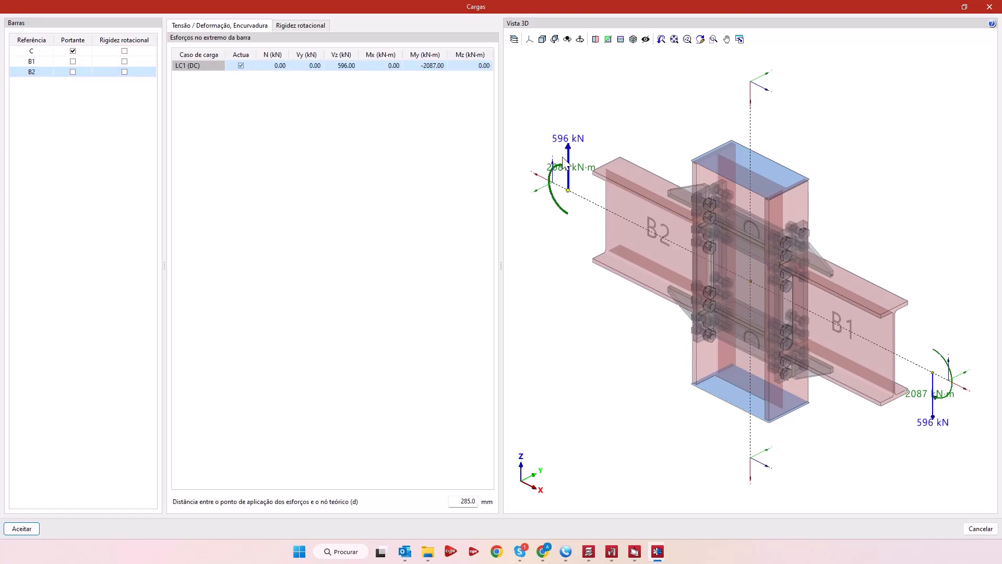
{"action": "left_click", "coordinate": [992, 7]}
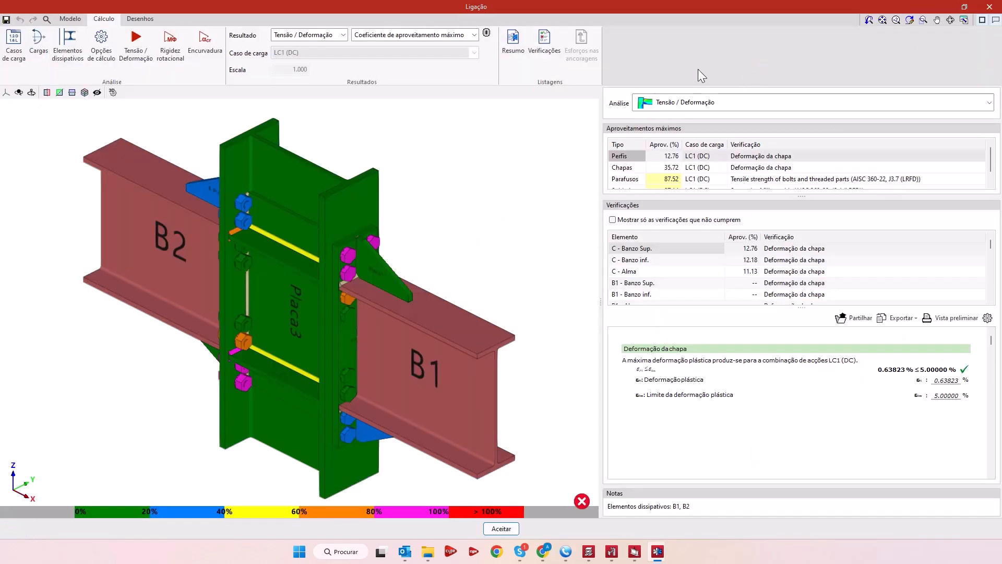
Close the Capacidad 2 connection and switch back to StruBIM Steel.
{"action": "left_click", "coordinate": [990, 7]}
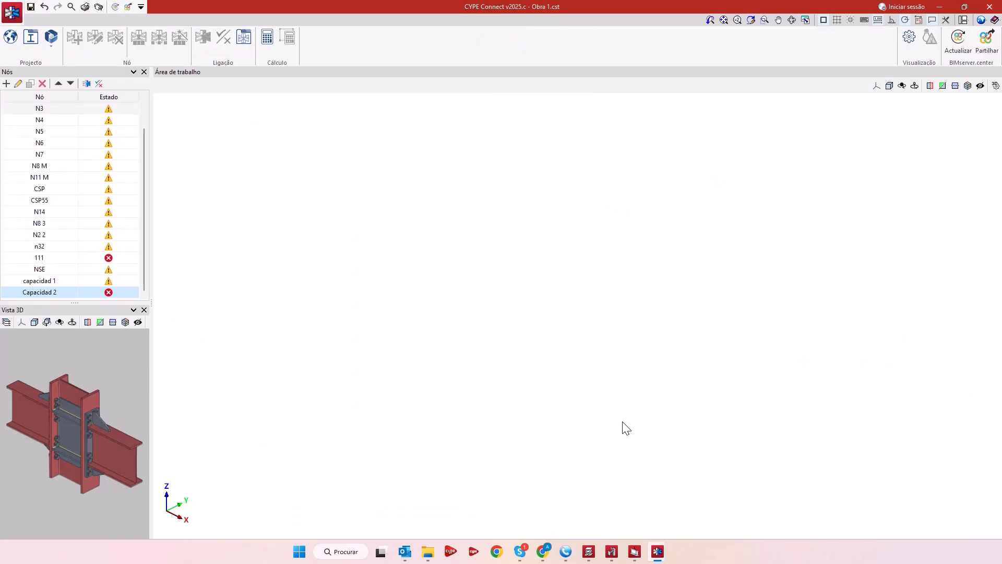
{"action": "left_click", "coordinate": [635, 552]}
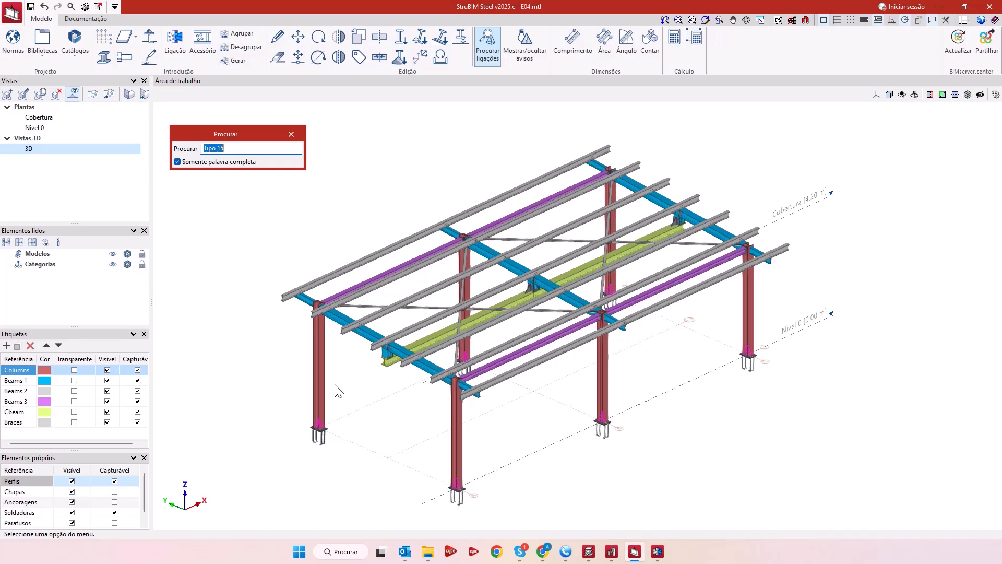
Start a new StruBIM Uploader project named Novo without saving the current structure.
{"action": "left_click", "coordinate": [11, 12]}
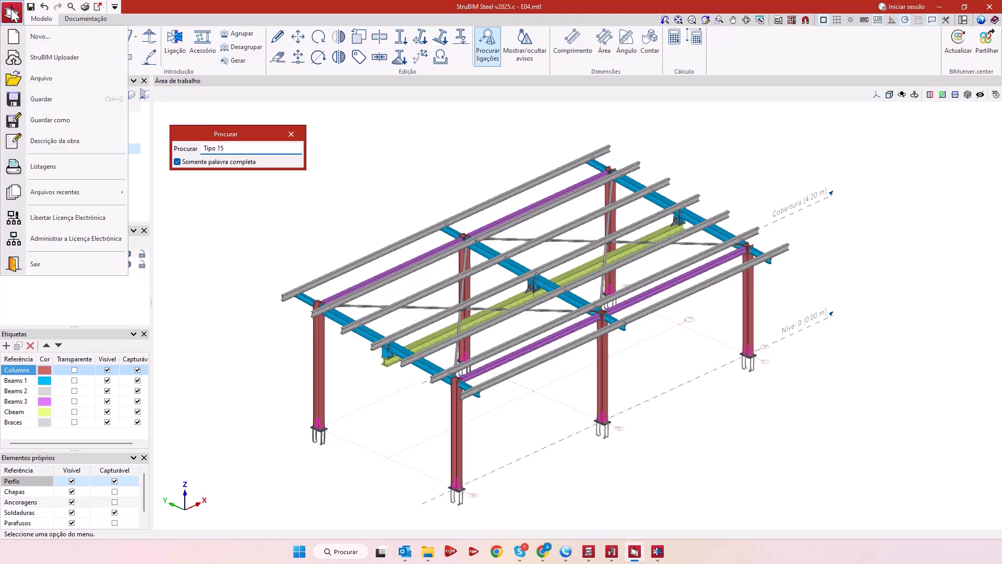
{"action": "left_click", "coordinate": [48, 58]}
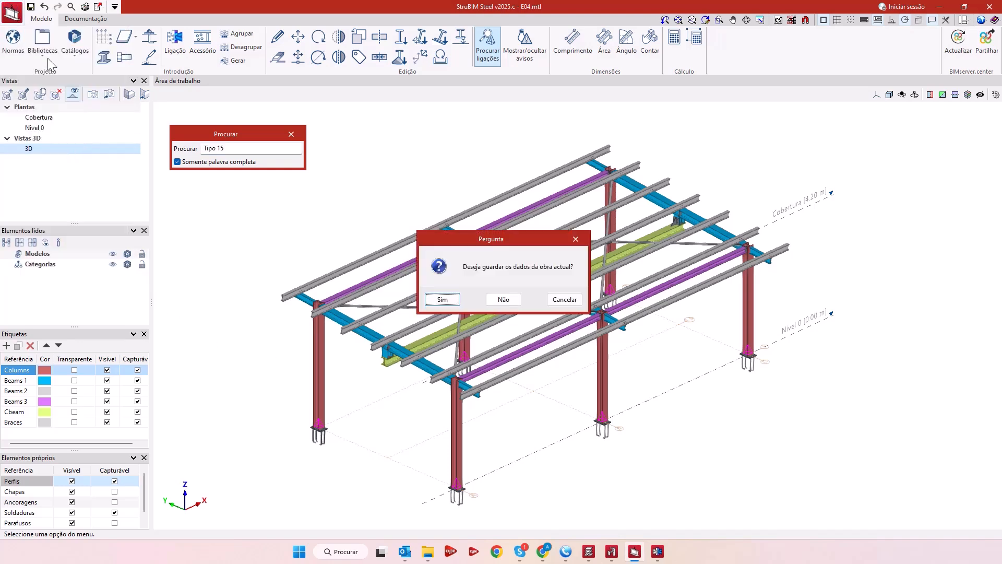
{"action": "left_click", "coordinate": [504, 300]}
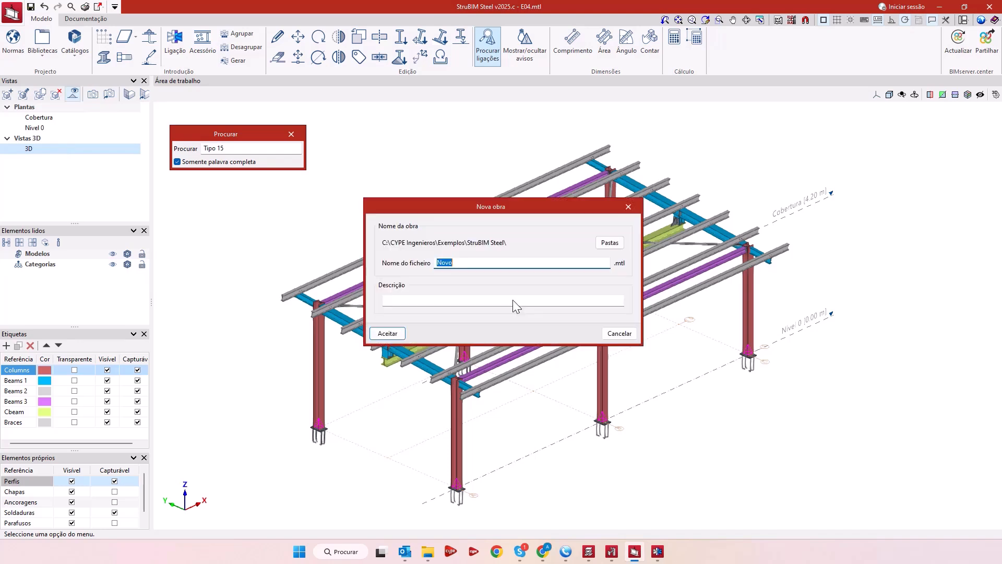
{"action": "left_click", "coordinate": [388, 334]}
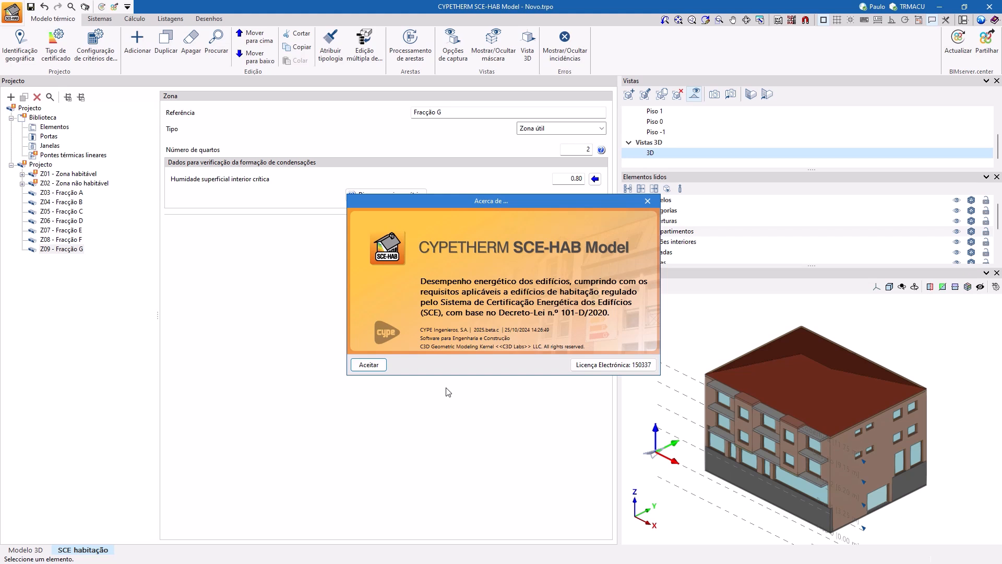
Switch to CYPETHERM SCE-HAB Model and assign Quarto 1, Quarto 2, Sala 1 and Hall 1 to Fracção A through multiple compartment editing.
{"action": "left_click", "coordinate": [380, 366]}
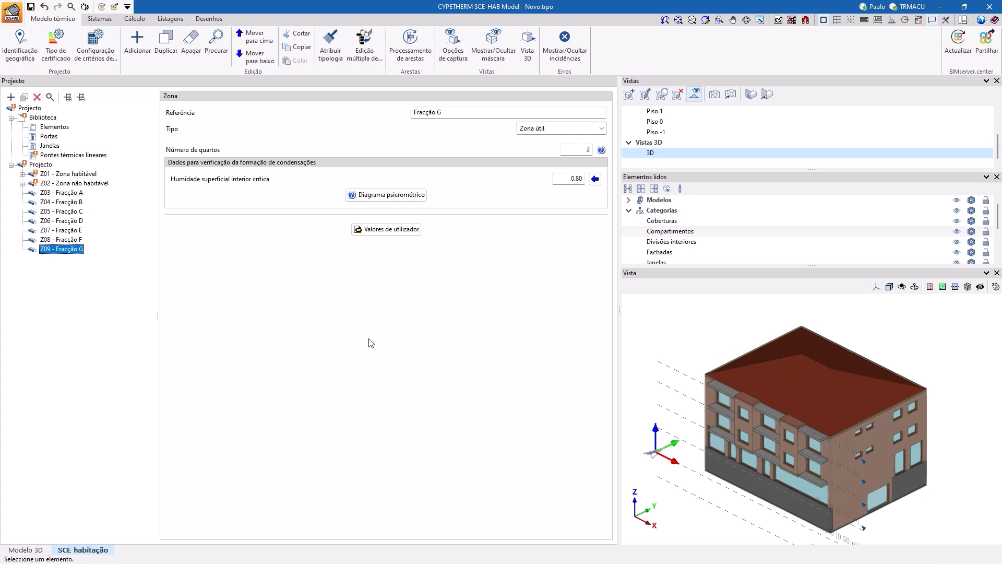
{"action": "left_click", "coordinate": [361, 58]}
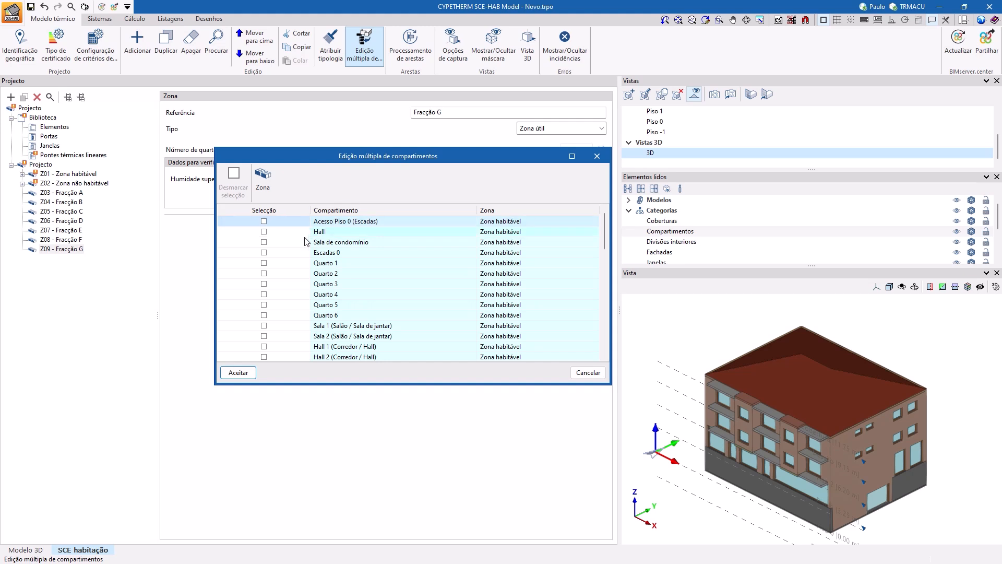
{"action": "left_click", "coordinate": [272, 263]}
{"action": "left_click", "coordinate": [272, 273]}
{"action": "left_click", "coordinate": [274, 326]}
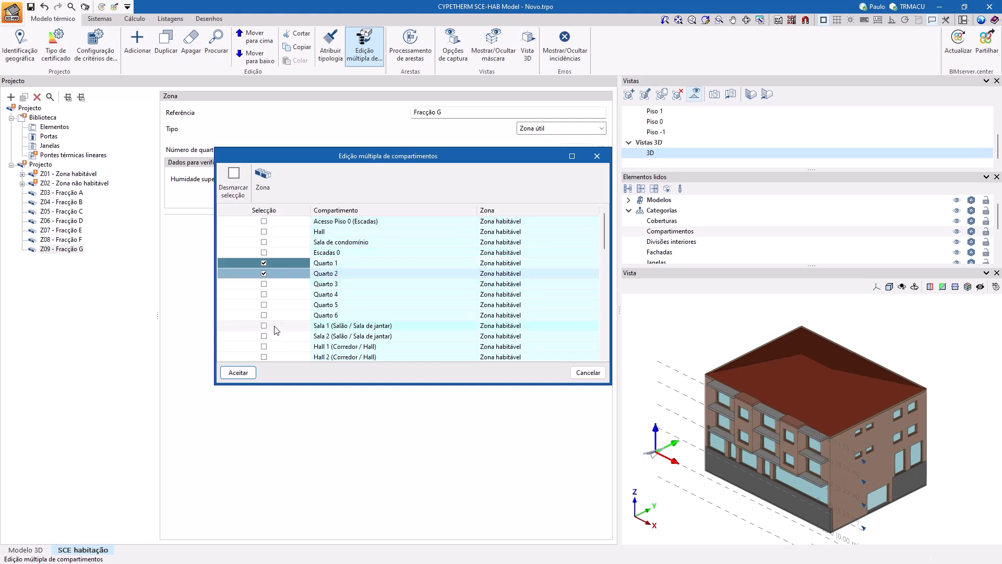
{"action": "left_click", "coordinate": [275, 345]}
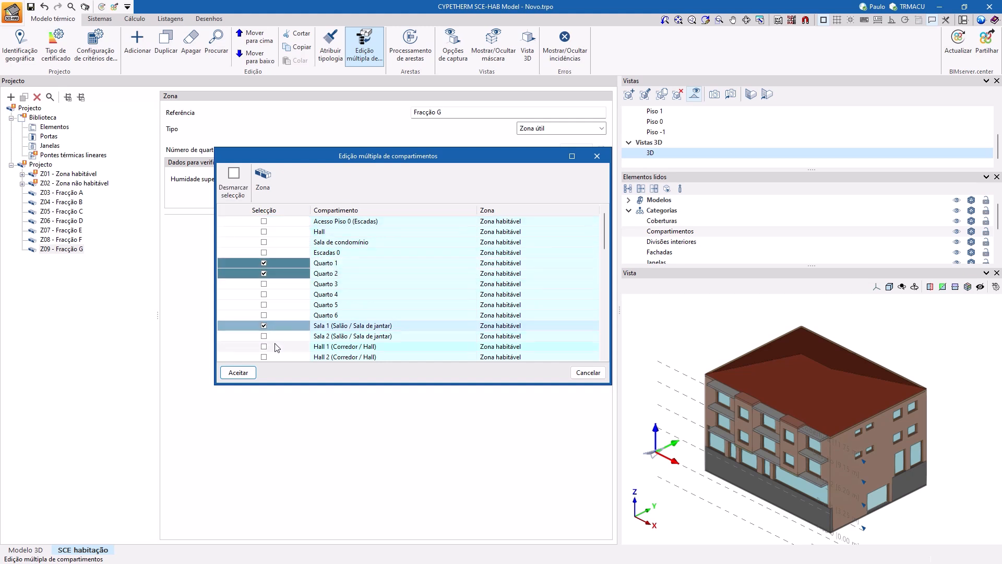
{"action": "left_click", "coordinate": [263, 178]}
{"action": "left_click", "coordinate": [300, 162]}
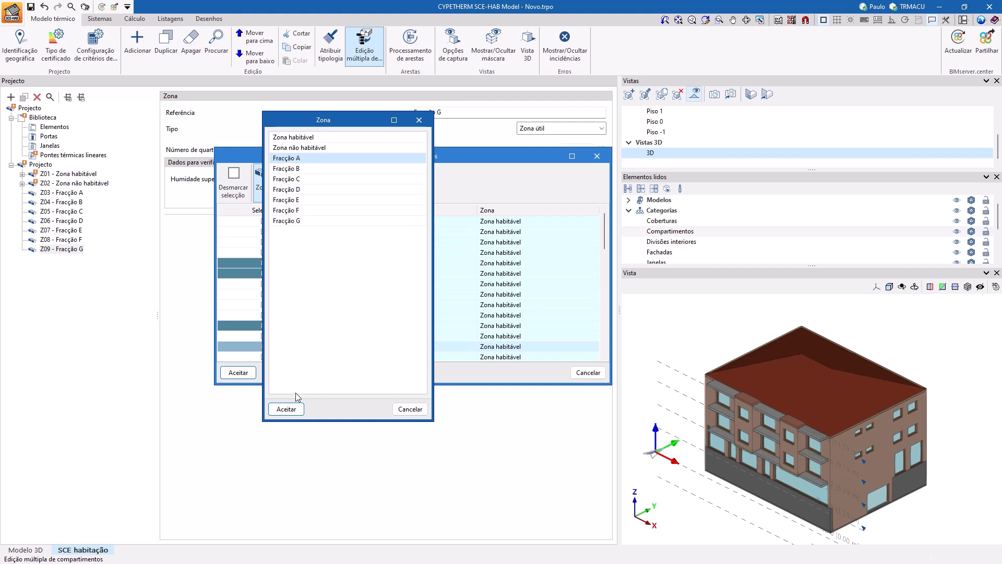
{"action": "left_click", "coordinate": [286, 409]}
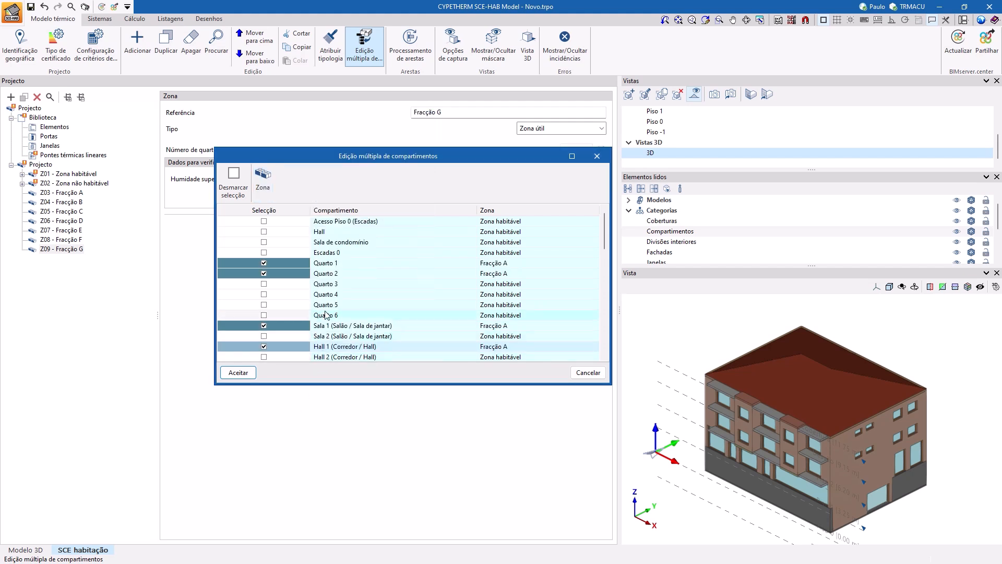
{"action": "left_click", "coordinate": [236, 177]}
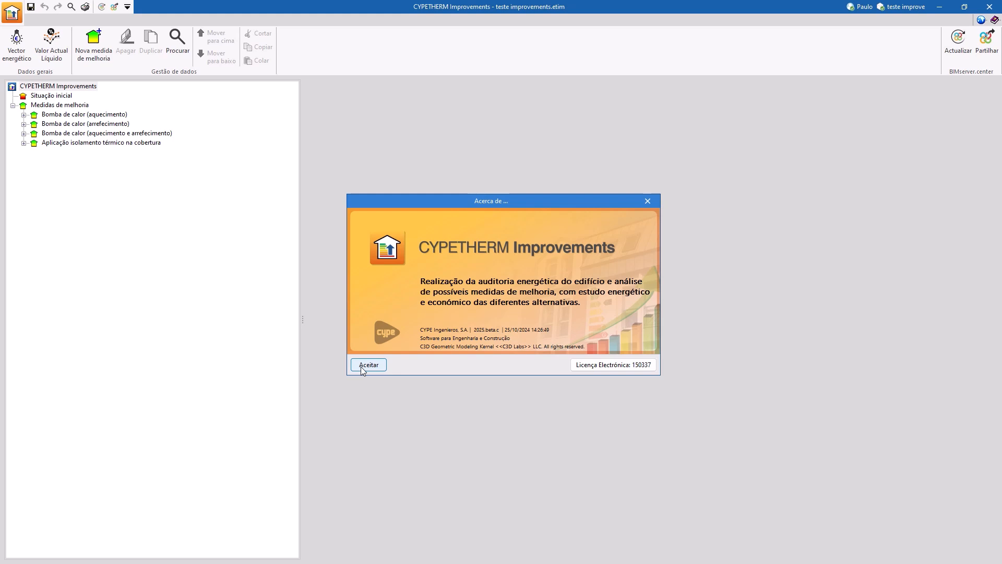
In CYPETHERM Improvements, share the measures, marking the heating and cooling heat pumps for recalculation, the combined one as final, and excluding roof insulation from ADENE export.
{"action": "left_click", "coordinate": [364, 367]}
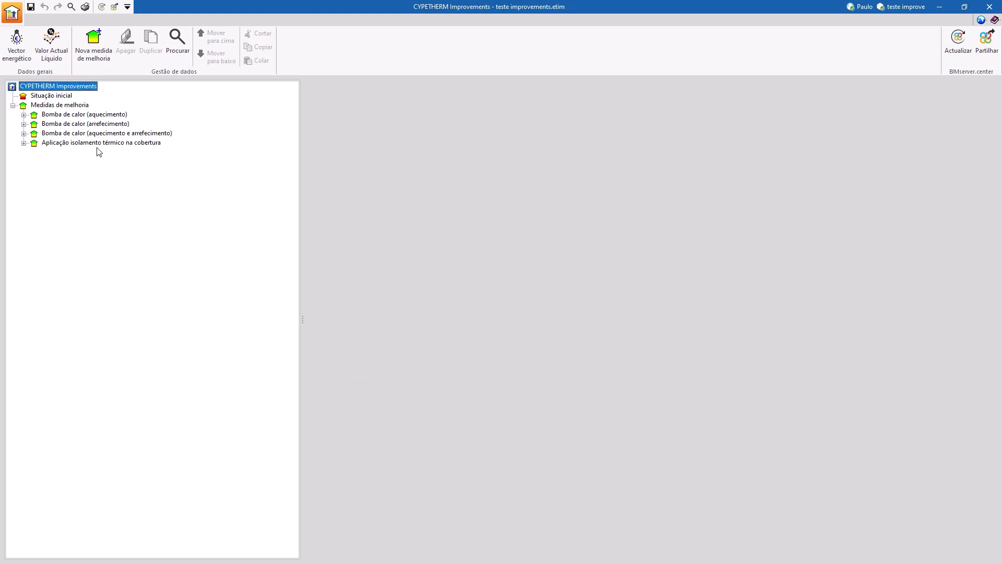
{"action": "left_click", "coordinate": [983, 44]}
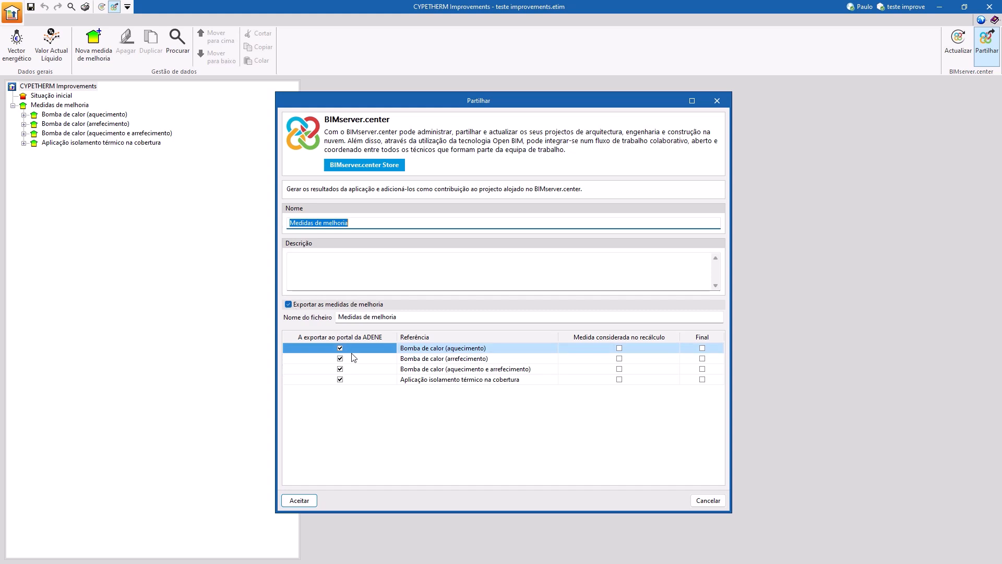
{"action": "left_click", "coordinate": [615, 350]}
{"action": "left_click", "coordinate": [619, 358]}
{"action": "left_click", "coordinate": [702, 369]}
{"action": "left_click", "coordinate": [374, 380]}
{"action": "left_click", "coordinate": [302, 499]}
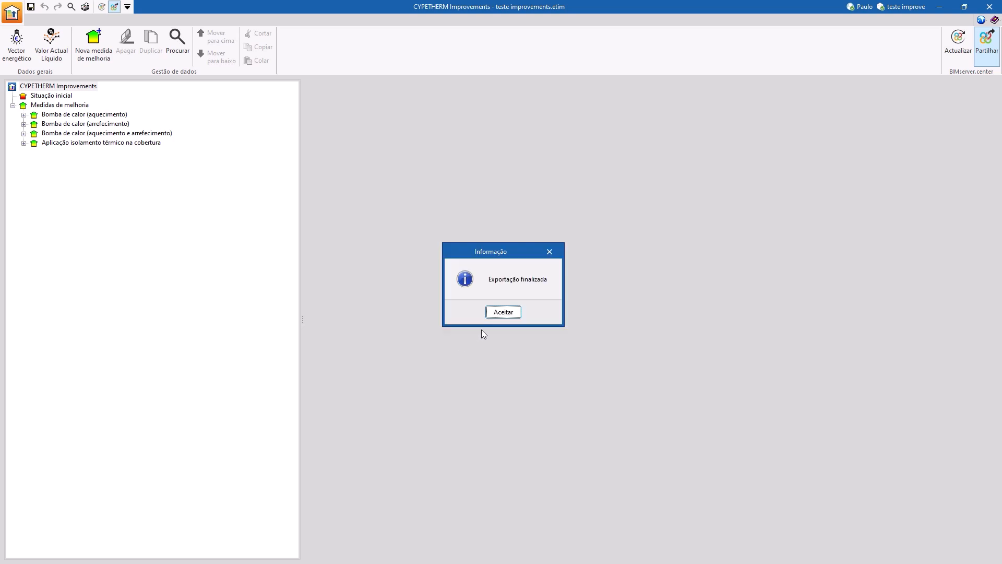
{"action": "left_click", "coordinate": [501, 314]}
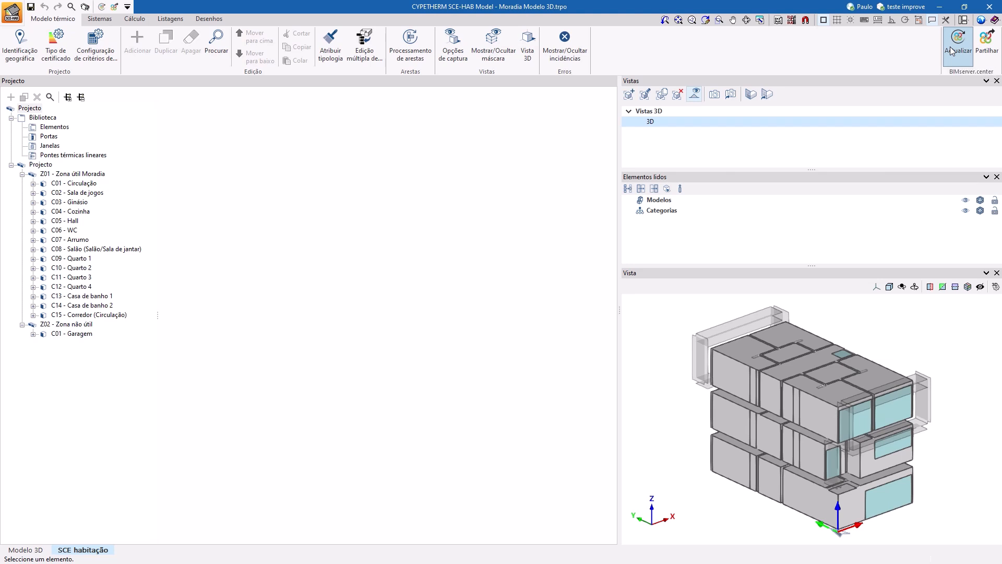
Switch to CYPETHERM SCE-HAB Model, update it with the Medidas de melhoria contribution and start importing measures into Zona útil Moradia's improvement measures.
{"action": "left_click", "coordinate": [952, 51]}
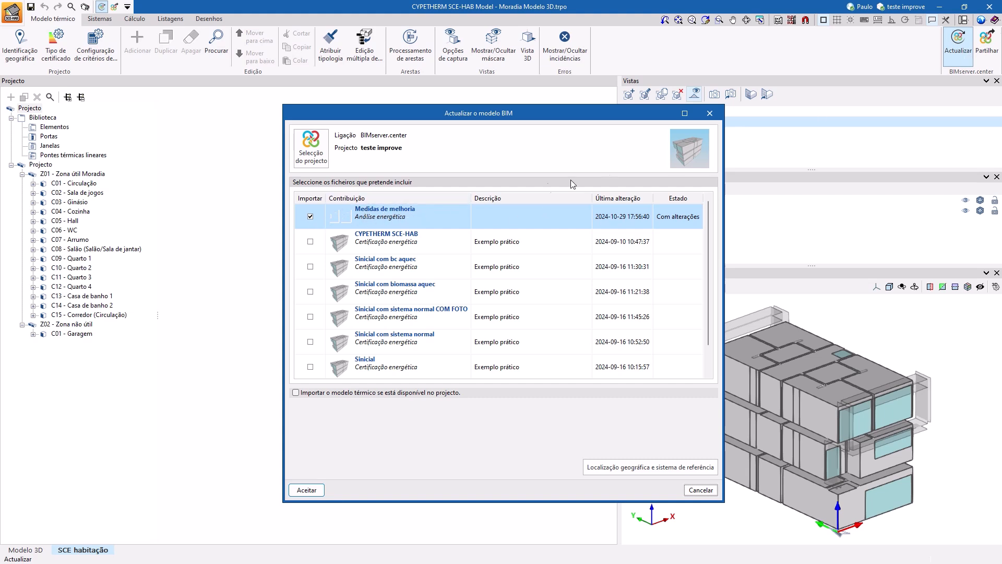
{"action": "left_click", "coordinate": [313, 494]}
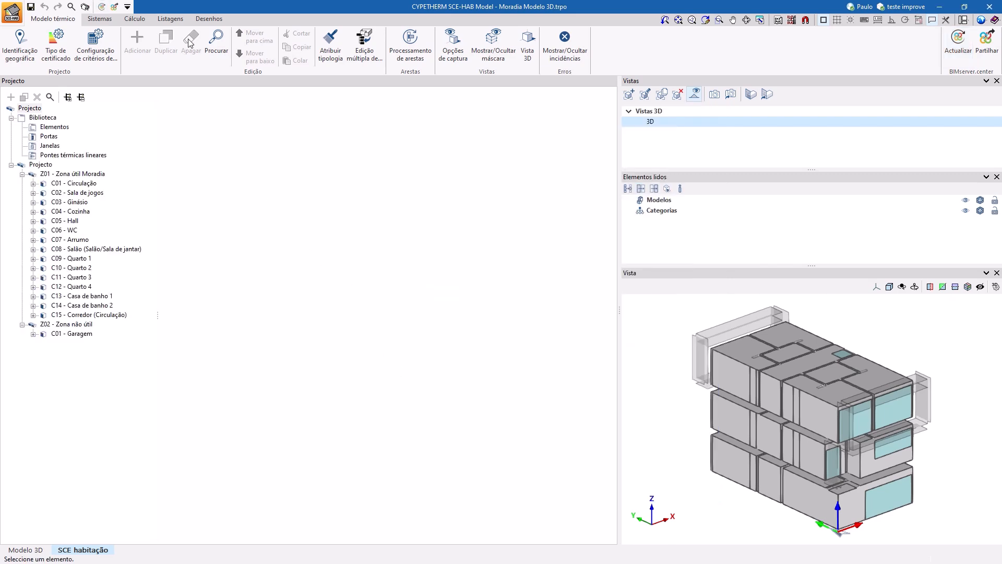
{"action": "left_click", "coordinate": [170, 18]}
{"action": "left_click", "coordinate": [84, 43]}
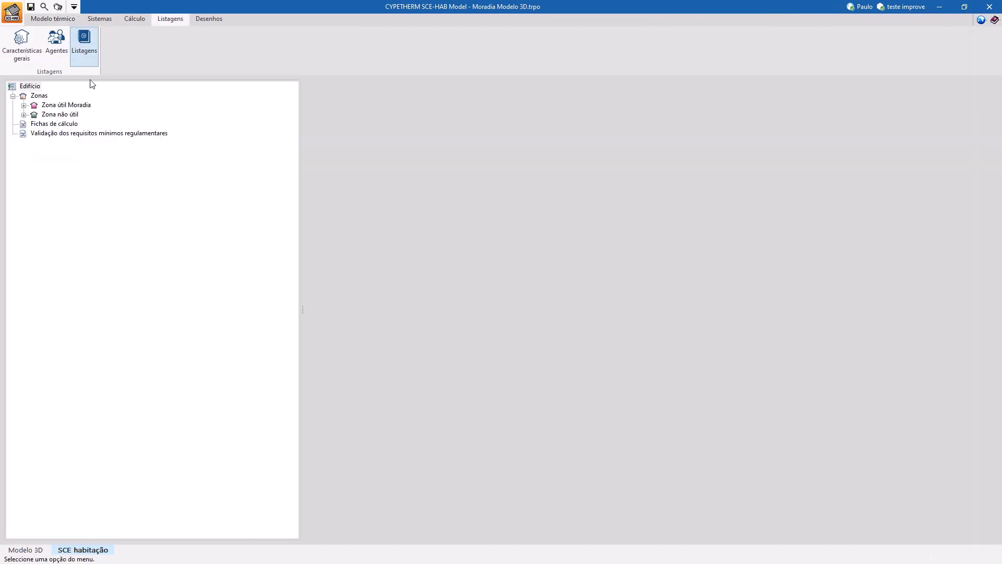
{"action": "double_click", "coordinate": [73, 105]}
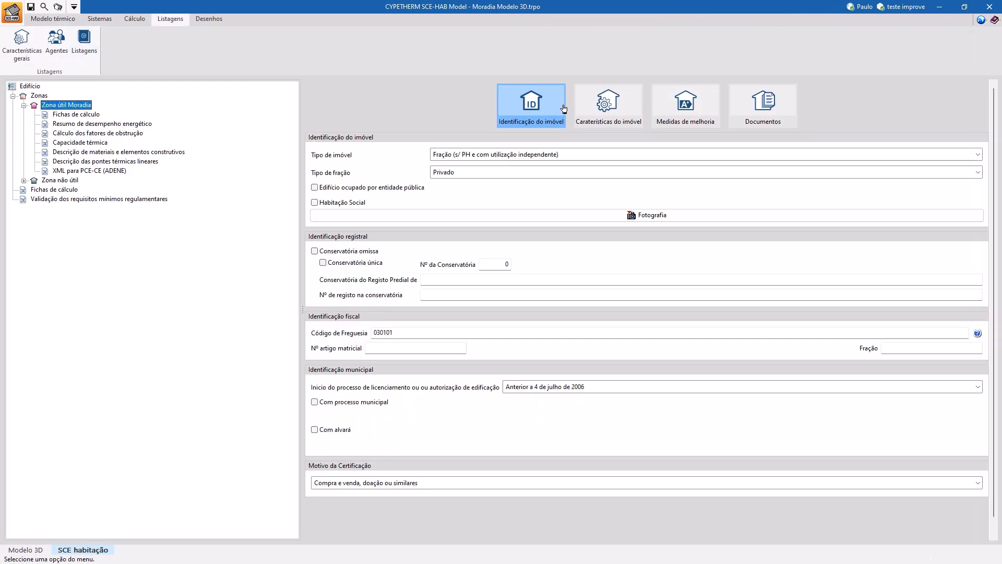
{"action": "left_click", "coordinate": [700, 105]}
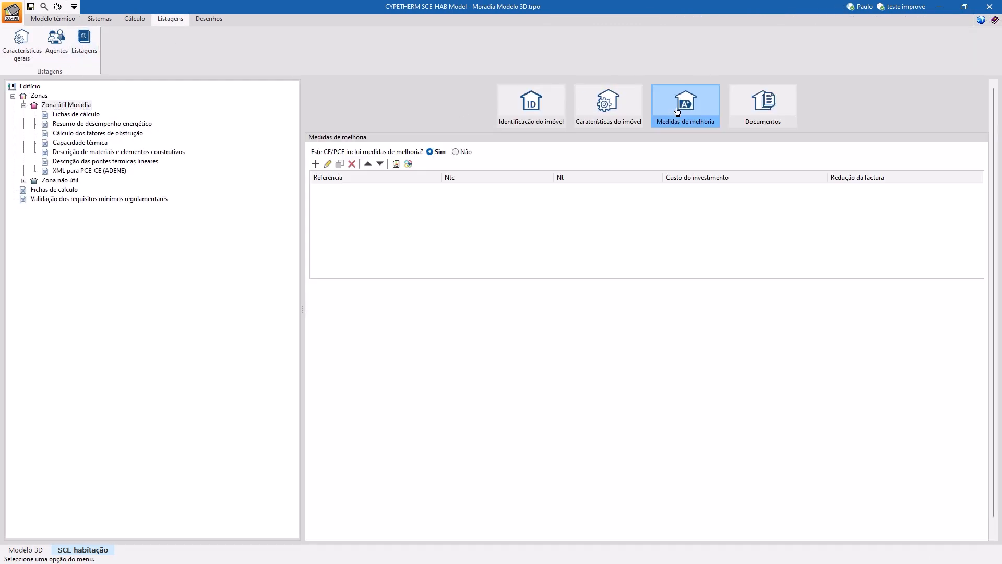
{"action": "left_click", "coordinate": [409, 164]}
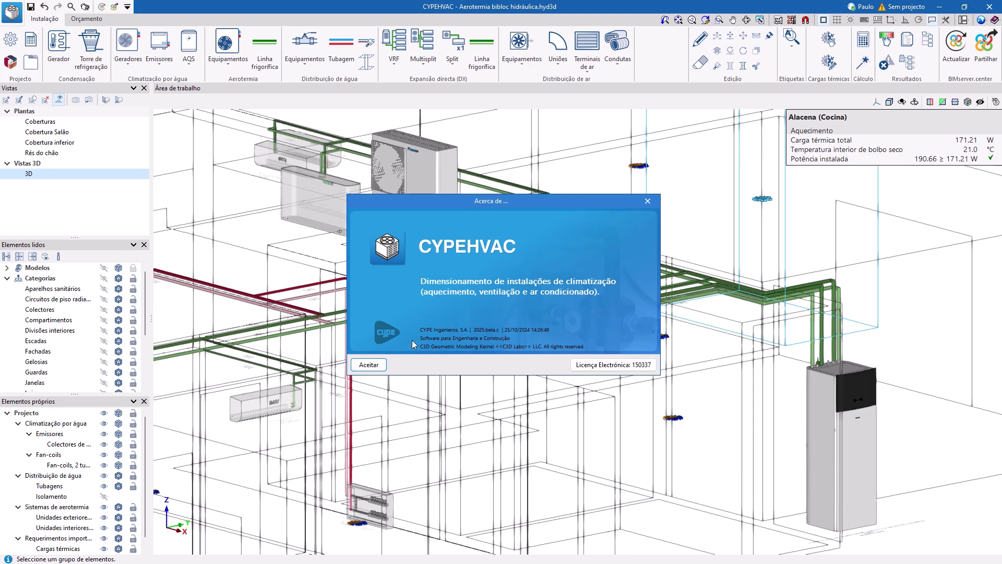
Switch to CYPEHVAC and view the equipment types available for aerothermal systems, including the hydraulic bibloc units.
{"action": "left_click", "coordinate": [358, 368]}
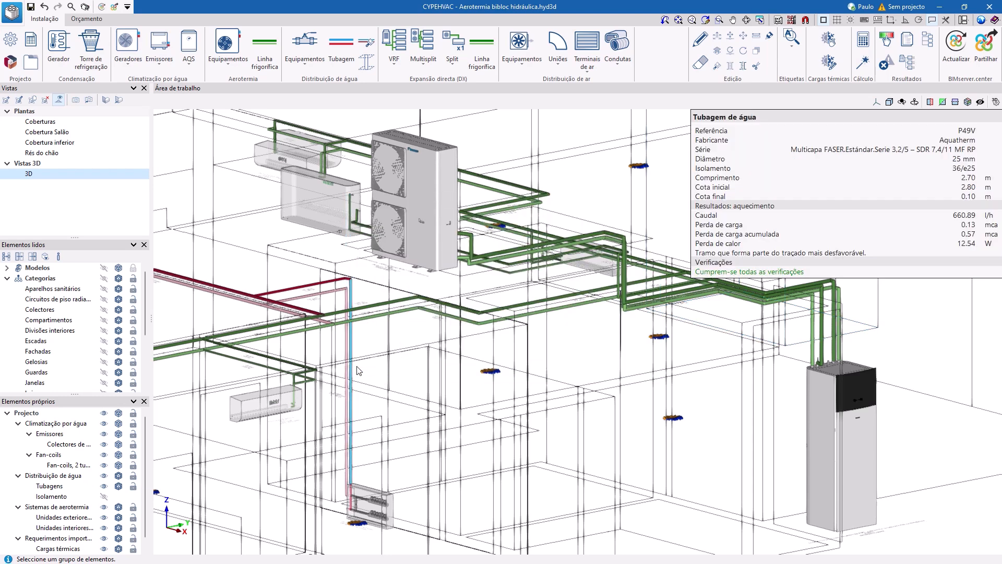
{"action": "left_click", "coordinate": [241, 70]}
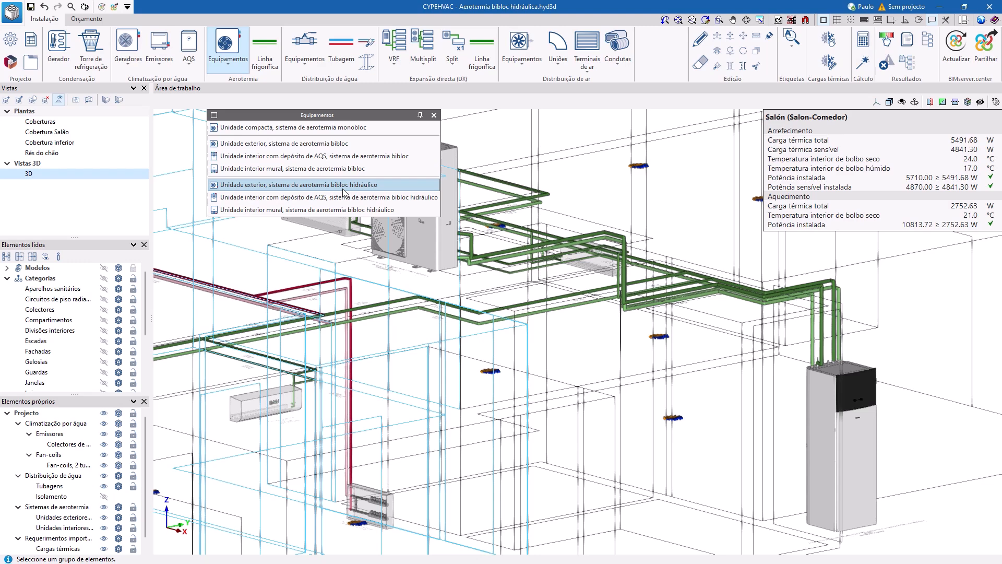
{"action": "left_click_drag", "start_coordinate": [337, 119], "coordinate": [222, 140]}
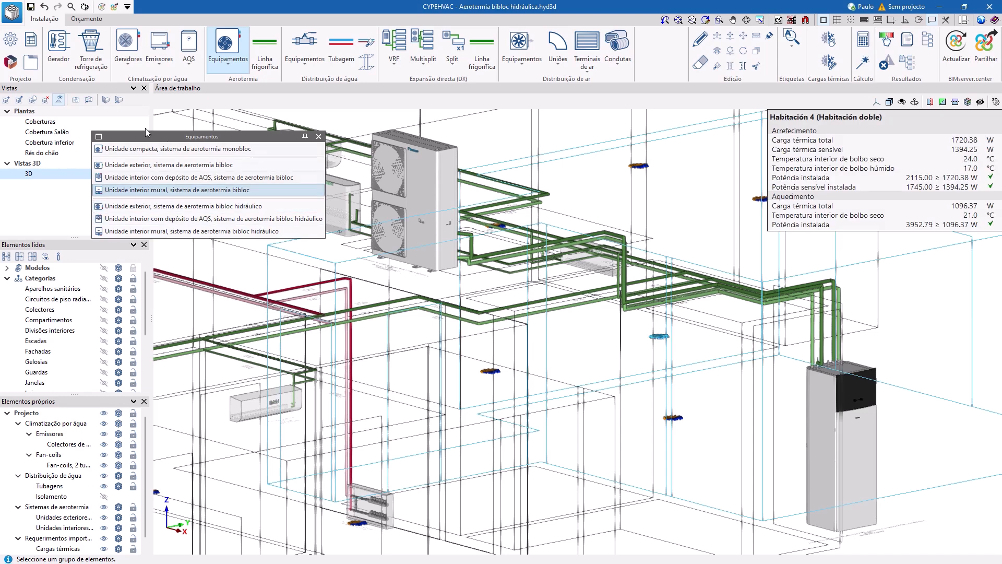
Filter the manufacturer catalogues by the Sistemas de aerotermia category and review the available manufacturers.
{"action": "left_click", "coordinate": [11, 62]}
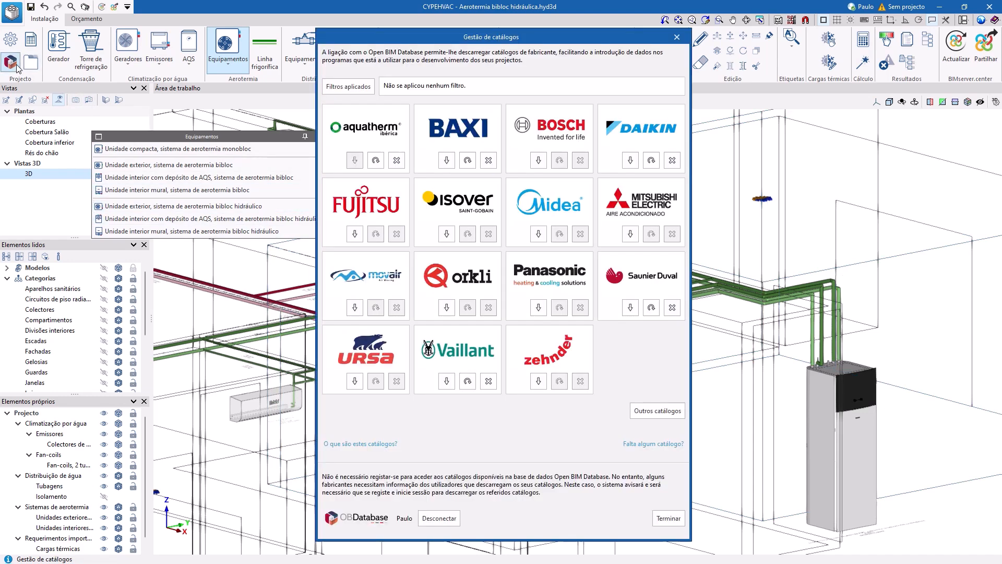
{"action": "left_click", "coordinate": [363, 87]}
{"action": "left_click", "coordinate": [399, 329]}
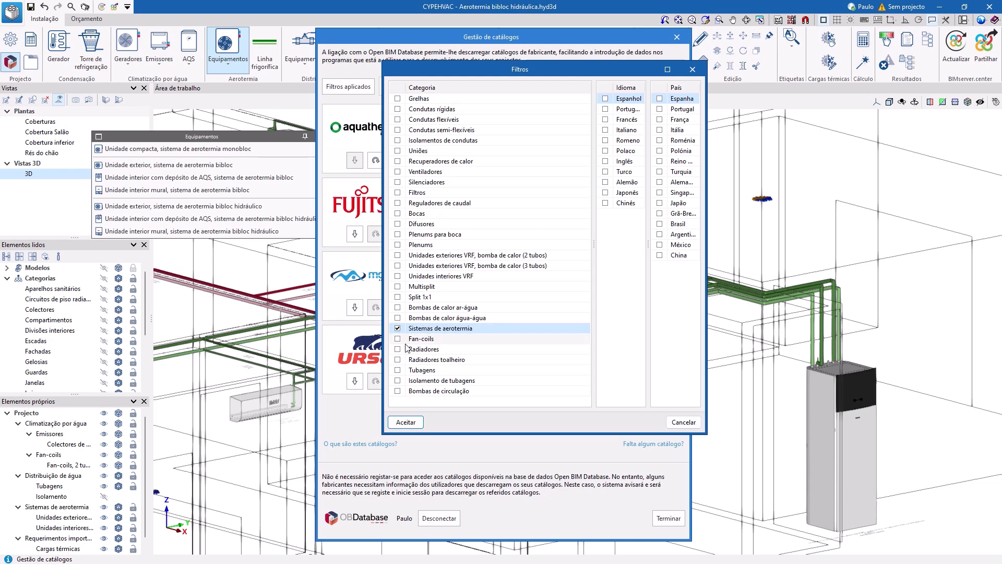
{"action": "left_click", "coordinate": [406, 422]}
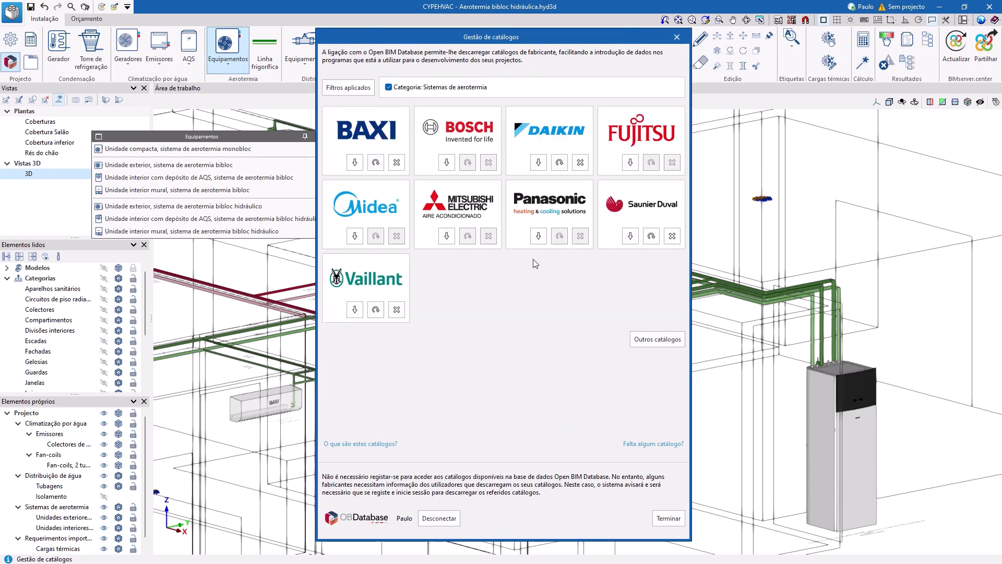
{"action": "left_click", "coordinate": [668, 519]}
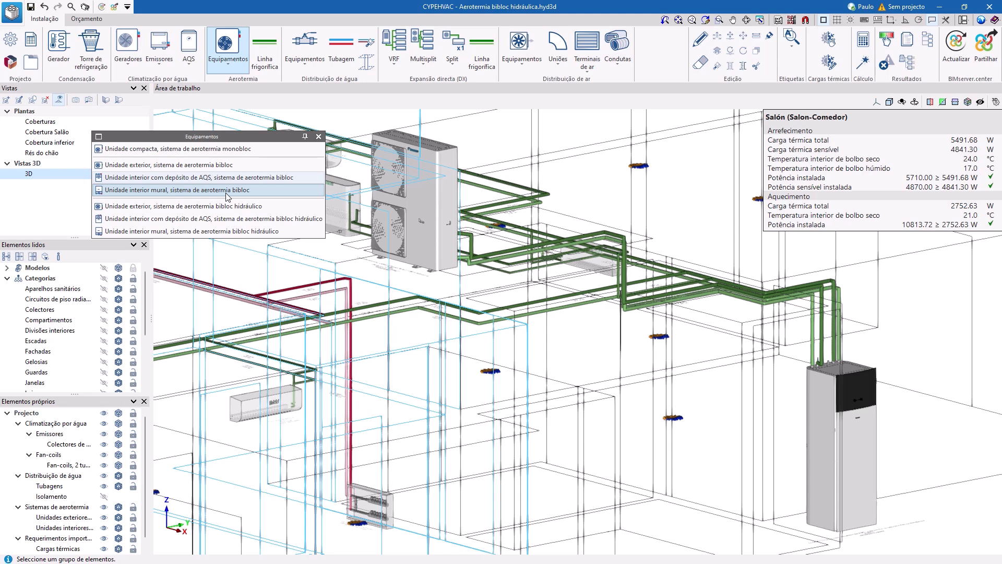
Review the settings for a hydraulic bibloc indoor unit with DHW tank from the Daikin Altherma 3 Supra series, and calculate the installation.
{"action": "left_click", "coordinate": [237, 223]}
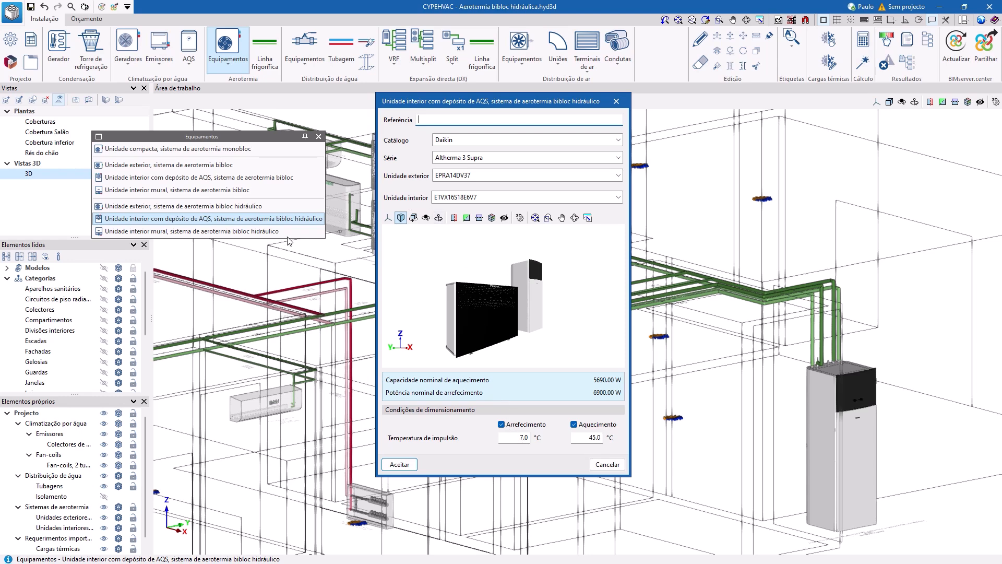
{"action": "left_click", "coordinate": [607, 464]}
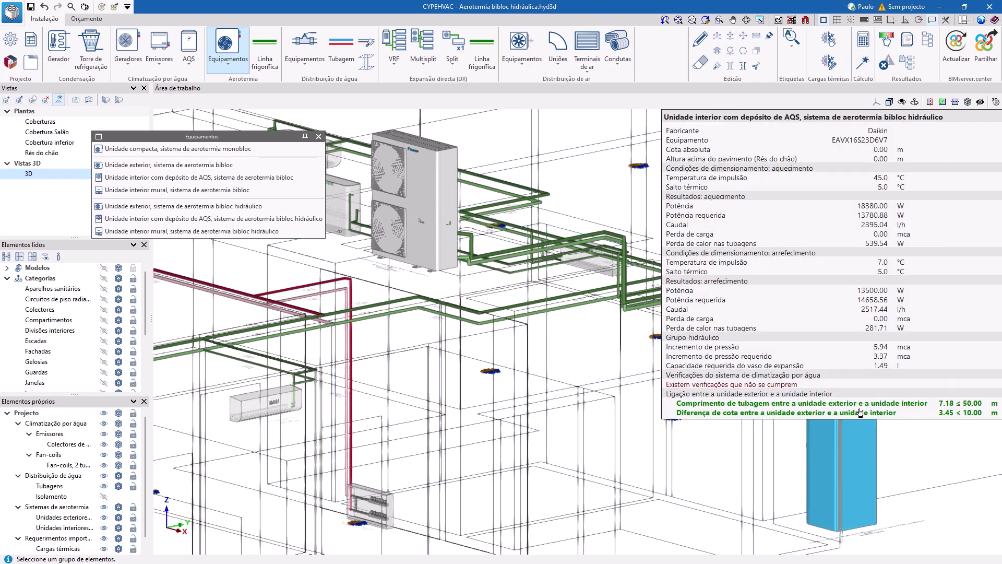
{"action": "left_click", "coordinate": [863, 39]}
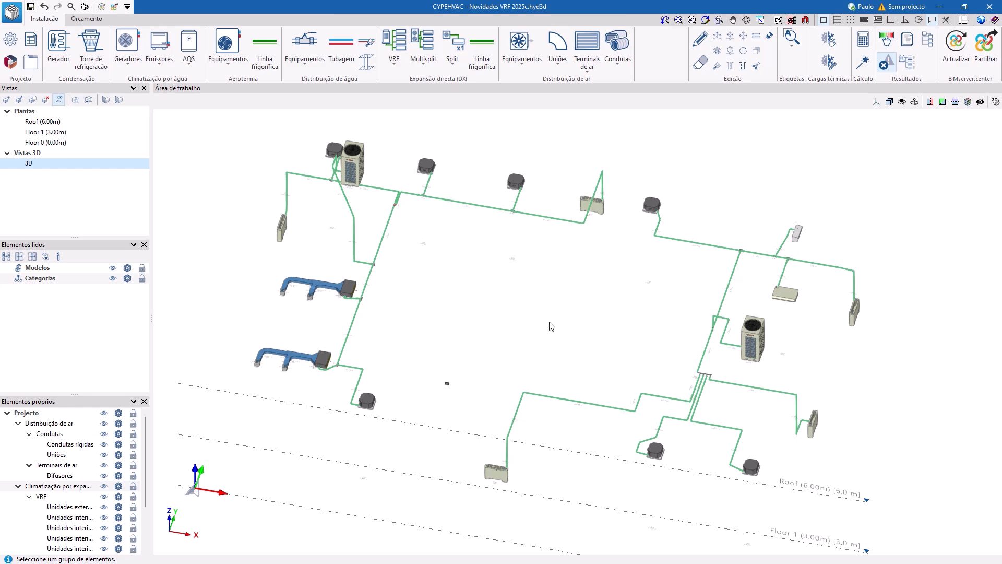
Examine the series and selection options of the four-outlet Bosch AF-BH 04 collector in the VRF network near the outdoor unit.
{"action": "left_click", "coordinate": [700, 38]}
{"action": "scroll", "coordinate": [673, 368], "scroll_direction": "up", "scroll_amount": 2}
{"action": "scroll", "coordinate": [673, 368], "scroll_direction": "up", "scroll_amount": 5}
{"action": "scroll", "coordinate": [724, 414], "scroll_direction": "up", "scroll_amount": 2}
{"action": "middle_click_drag", "start_coordinate": [724, 414], "coordinate": [486, 383]}
{"action": "left_click", "coordinate": [397, 388]}
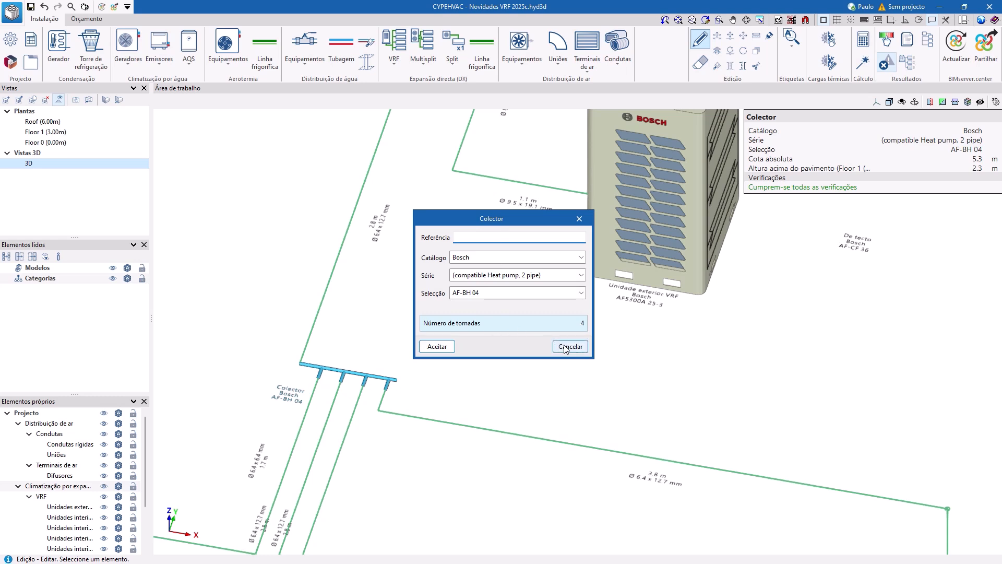
{"action": "left_click", "coordinate": [567, 276]}
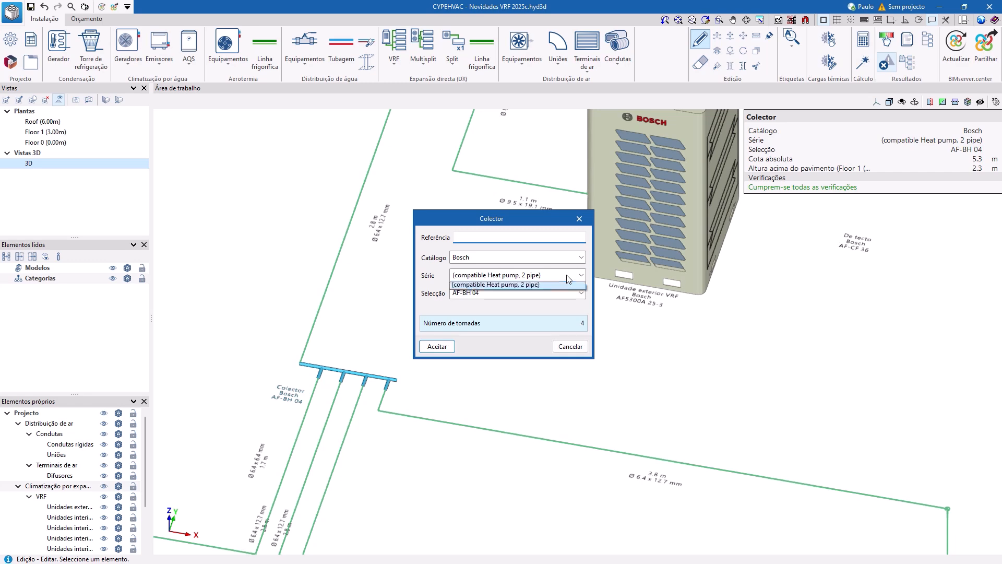
{"action": "left_click", "coordinate": [568, 286]}
{"action": "left_click", "coordinate": [569, 295]}
{"action": "left_click", "coordinate": [568, 304]}
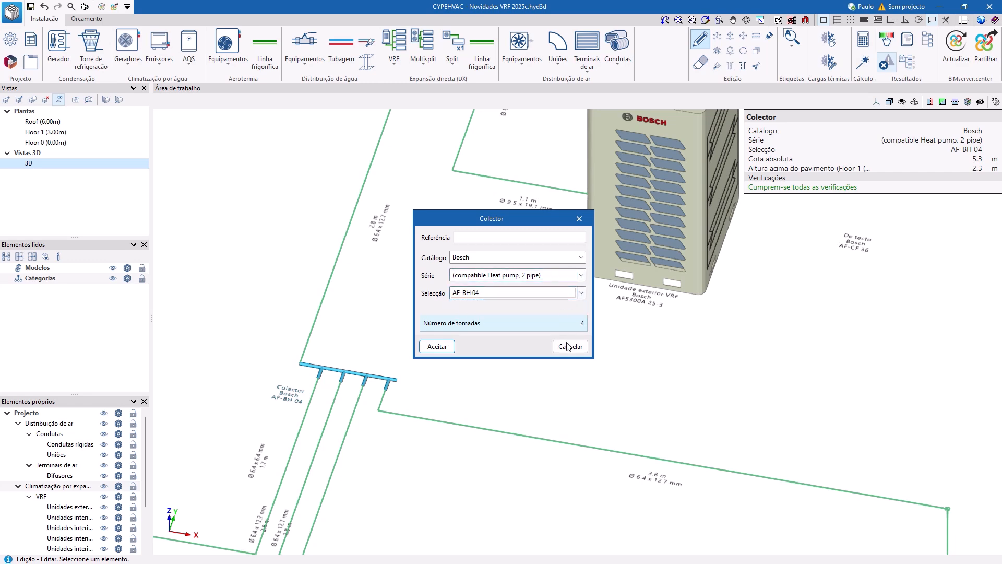
{"action": "left_click", "coordinate": [570, 346]}
{"action": "scroll", "coordinate": [572, 346], "scroll_direction": "down", "scroll_amount": 6}
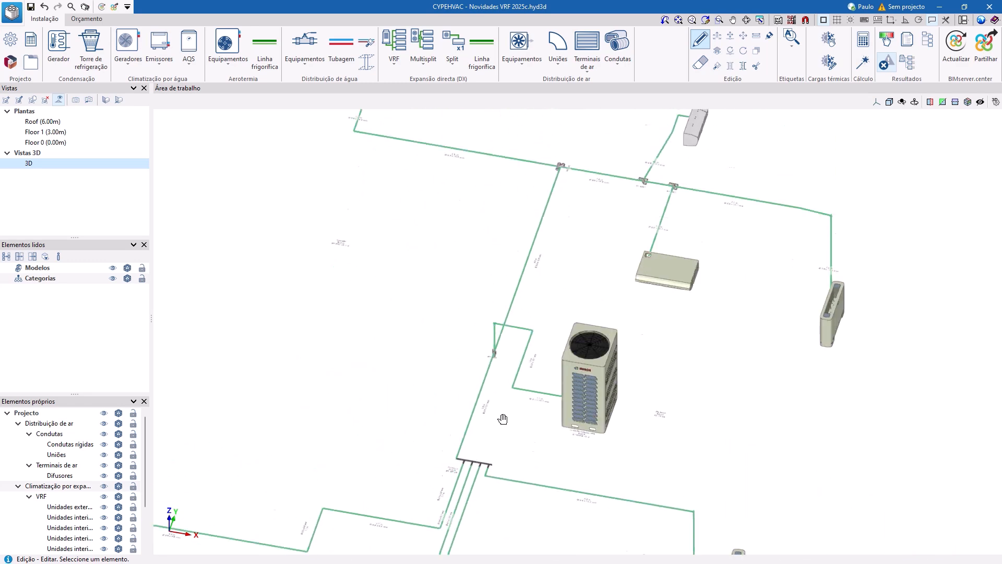
Inspect the branch joints and indoor unit connections along the VRF refrigerant network in the 3D view.
{"action": "scroll", "coordinate": [564, 229], "scroll_direction": "up", "scroll_amount": 2}
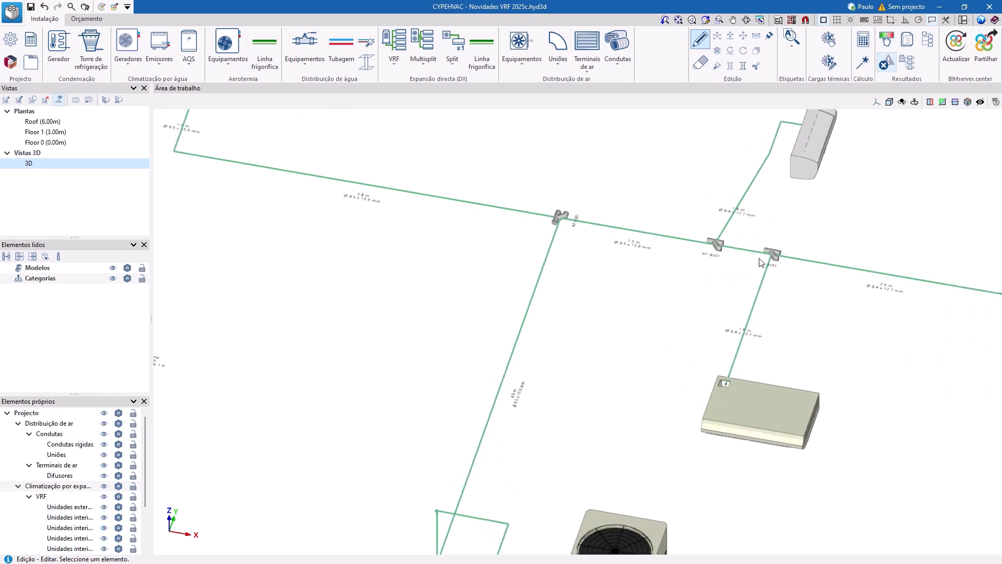
{"action": "scroll", "coordinate": [700, 266], "scroll_direction": "down", "scroll_amount": 4}
{"action": "middle_click_drag", "start_coordinate": [575, 295], "coordinate": [796, 364]}
{"action": "middle_click_drag", "start_coordinate": [422, 293], "coordinate": [625, 341]}
{"action": "scroll", "coordinate": [588, 322], "scroll_direction": "up", "scroll_amount": 6}
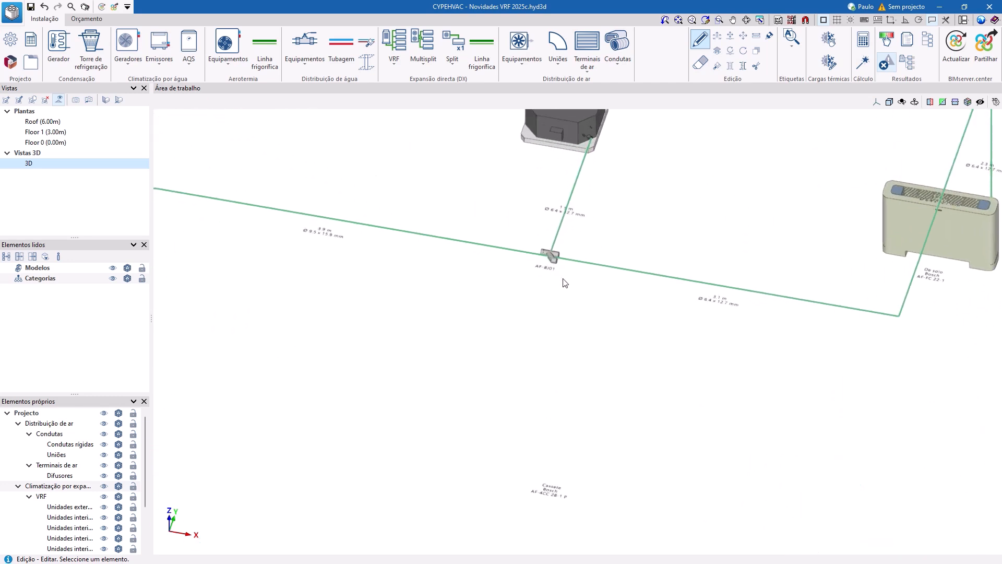
{"action": "scroll", "coordinate": [564, 283], "scroll_direction": "up", "scroll_amount": 2}
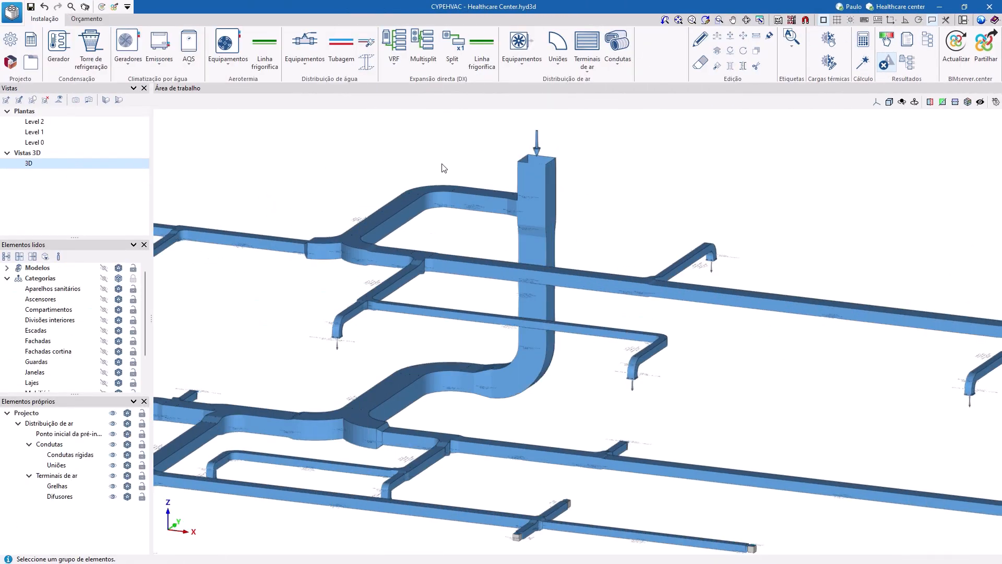
View the air distribution equipment types, filter the manufacturer catalogues by the Plenums category and check the other available catalogues.
{"action": "left_click", "coordinate": [522, 52]}
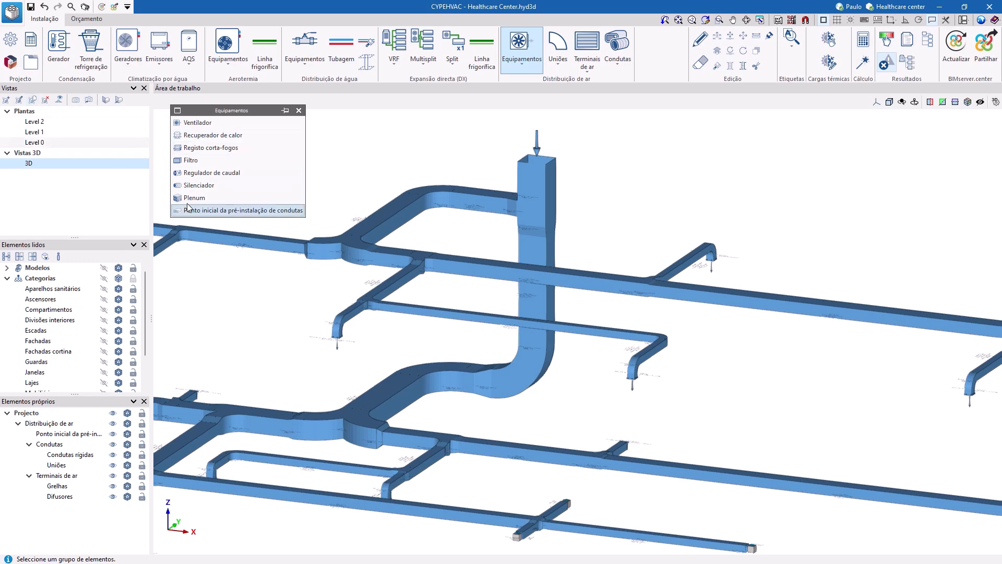
{"action": "left_click", "coordinate": [9, 61]}
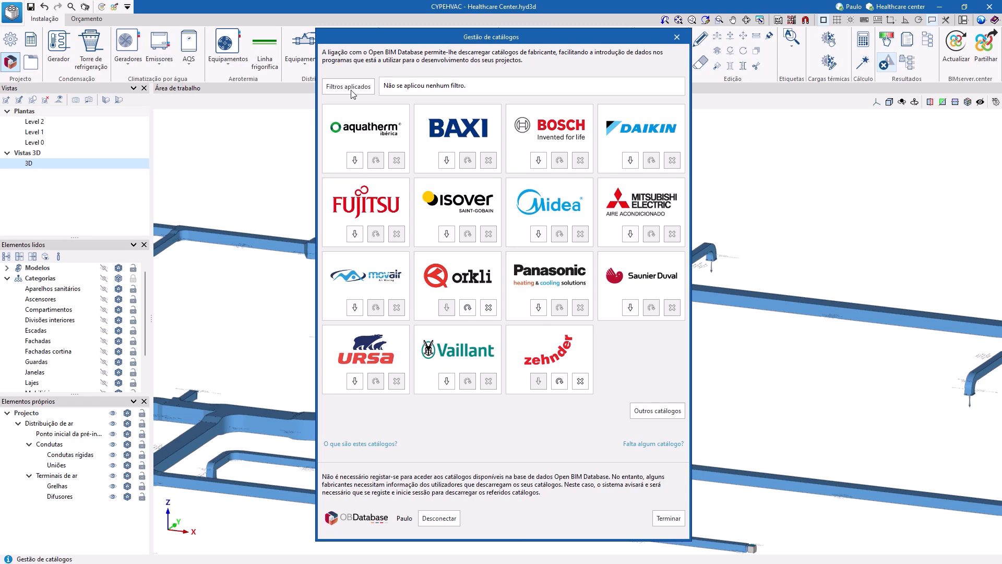
{"action": "left_click", "coordinate": [349, 88]}
{"action": "left_click", "coordinate": [410, 246]}
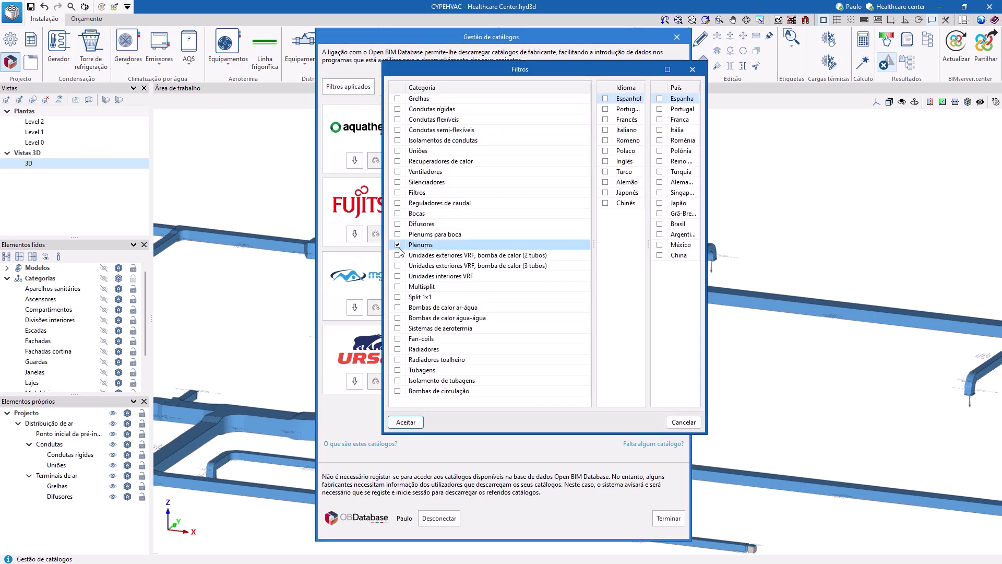
{"action": "left_click", "coordinate": [406, 422]}
{"action": "left_click", "coordinate": [659, 193]}
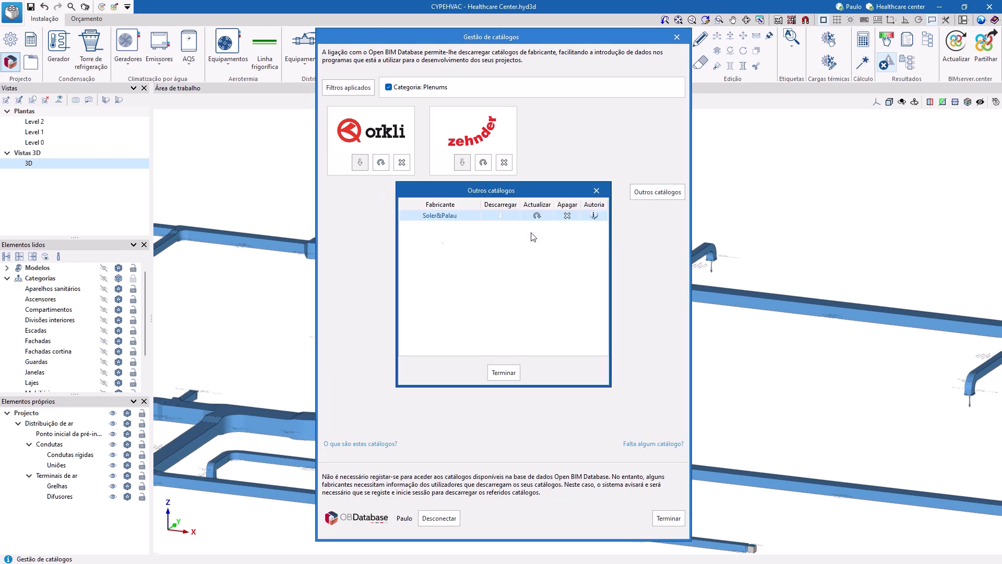
{"action": "left_click", "coordinate": [504, 373]}
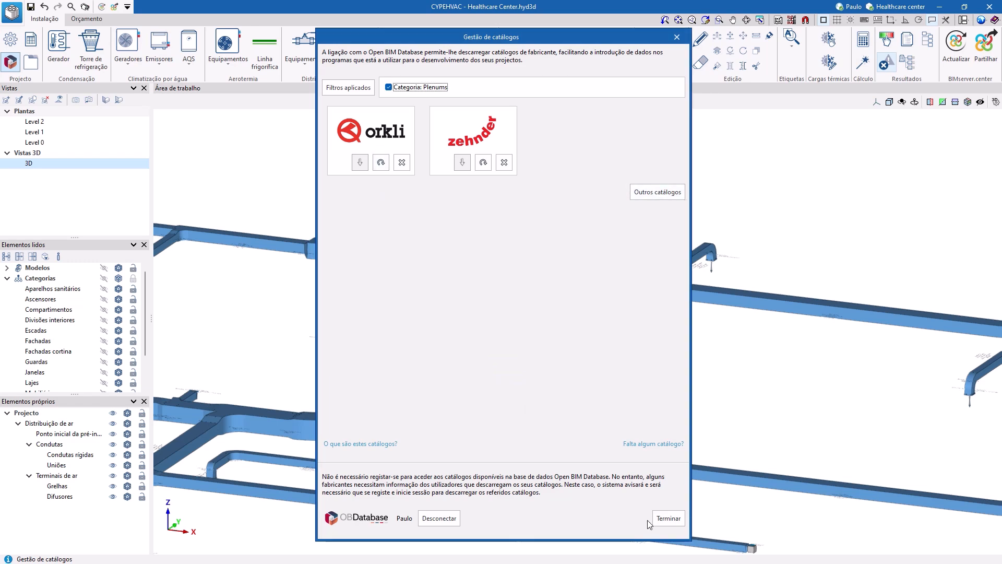
{"action": "left_click", "coordinate": [668, 518]}
Preview the Soler&Palau plenum models, including PLENUM UNI IMP 8P/125-150/160, and leave without inserting one.
{"action": "left_click", "coordinate": [520, 47]}
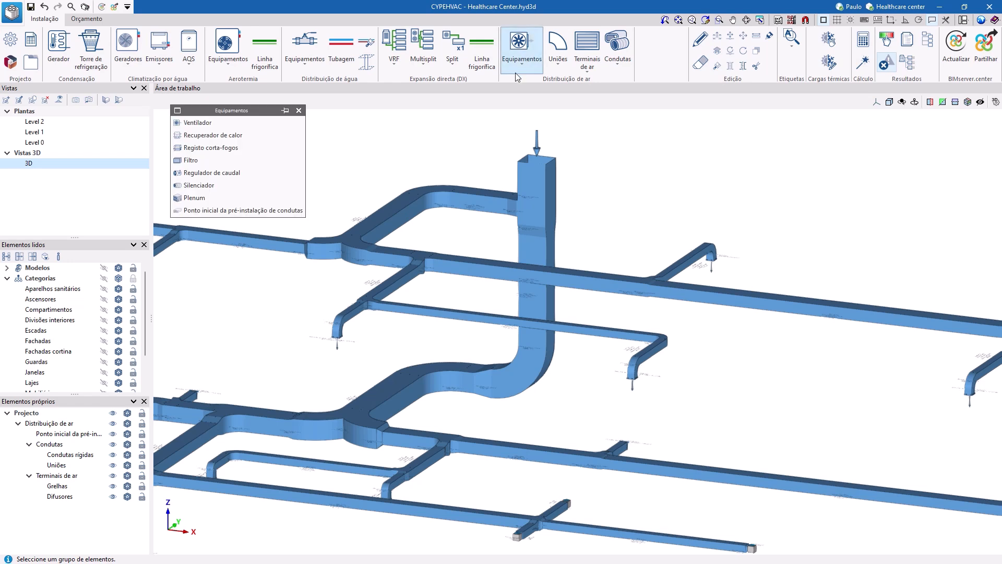
{"action": "left_click", "coordinate": [199, 199]}
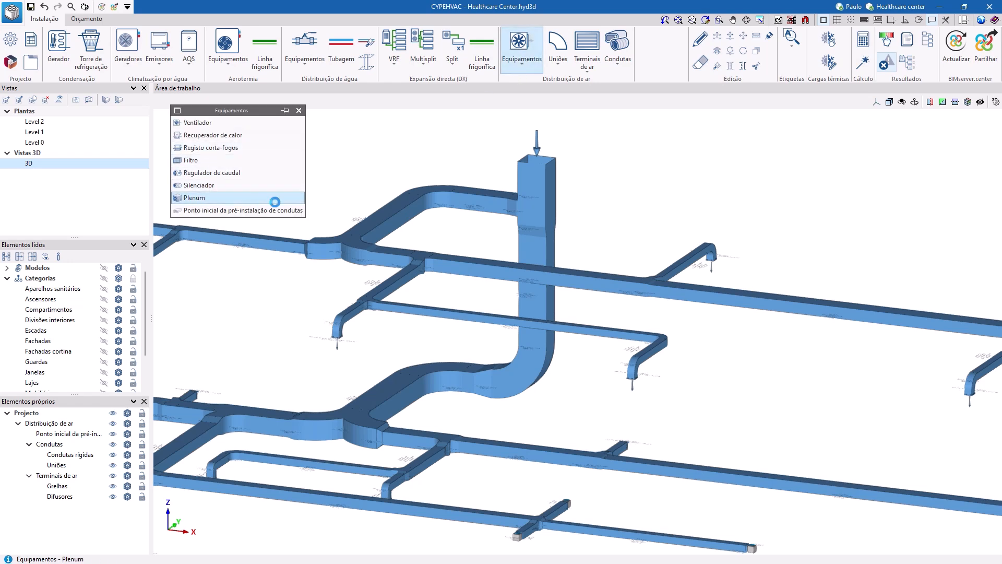
{"action": "left_click", "coordinate": [466, 180]}
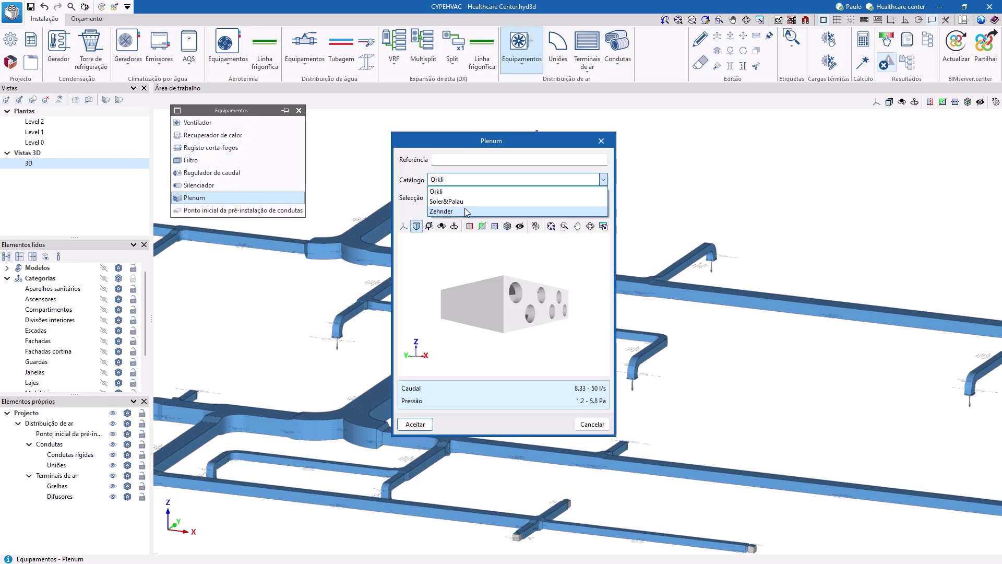
{"action": "left_click", "coordinate": [461, 201]}
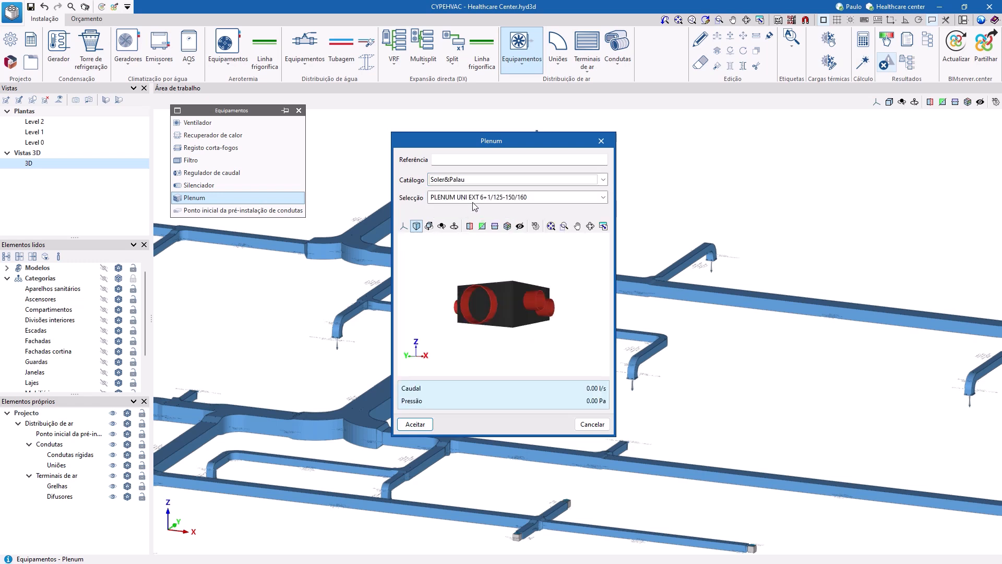
{"action": "left_click", "coordinate": [472, 203]}
{"action": "left_click", "coordinate": [475, 225]}
{"action": "middle_click_drag", "start_coordinate": [481, 284], "coordinate": [498, 324]}
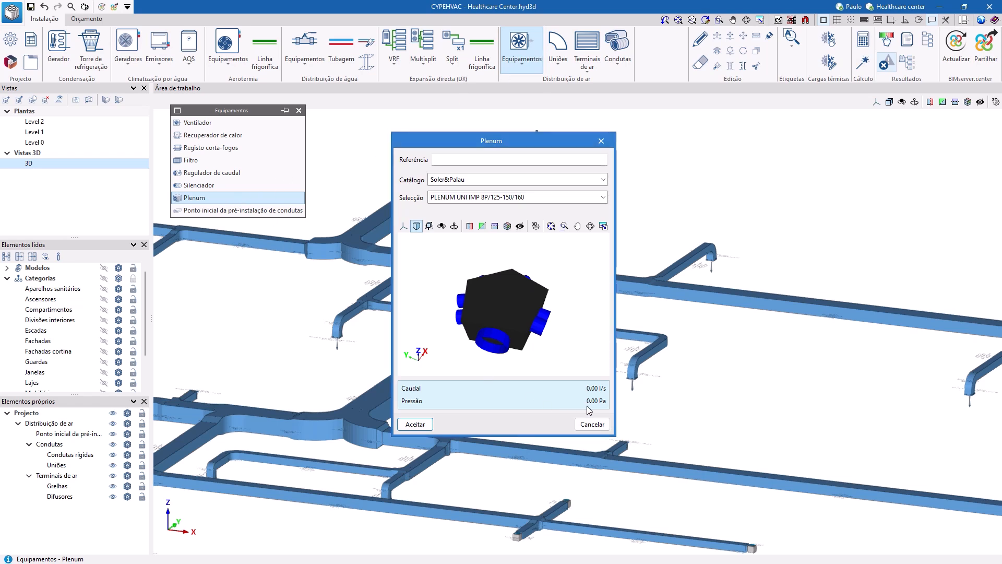
{"action": "left_click", "coordinate": [593, 424]}
Preview the Plenum para boca air terminals from the Soler&Palau and Zehnder catalogues, and leave without inserting one.
{"action": "left_click", "coordinate": [587, 68]}
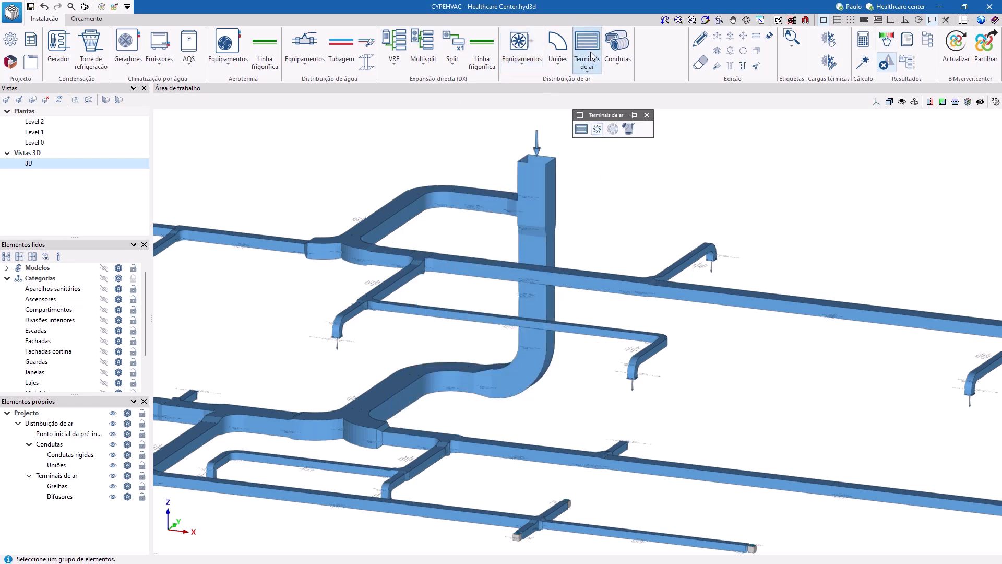
{"action": "left_click_drag", "start_coordinate": [590, 119], "coordinate": [216, 132]}
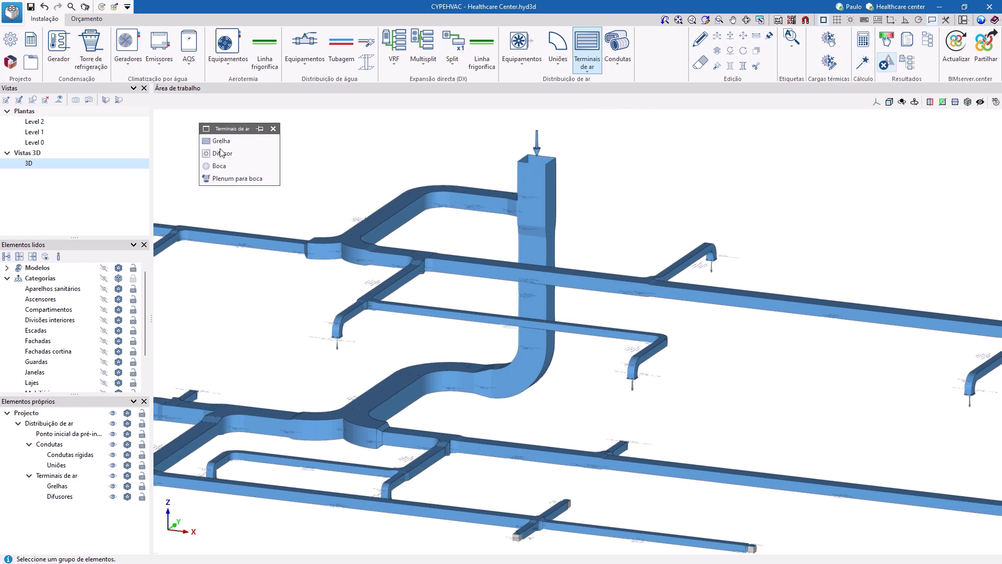
{"action": "left_click", "coordinate": [255, 180]}
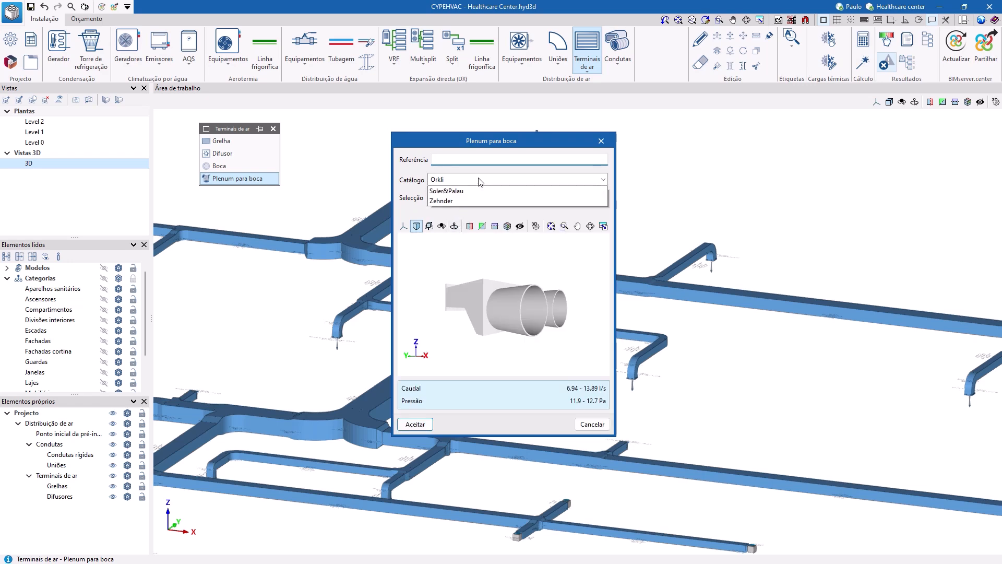
{"action": "left_click", "coordinate": [480, 181]}
{"action": "left_click", "coordinate": [480, 202]}
{"action": "left_click_drag", "start_coordinate": [553, 313], "coordinate": [590, 272]}
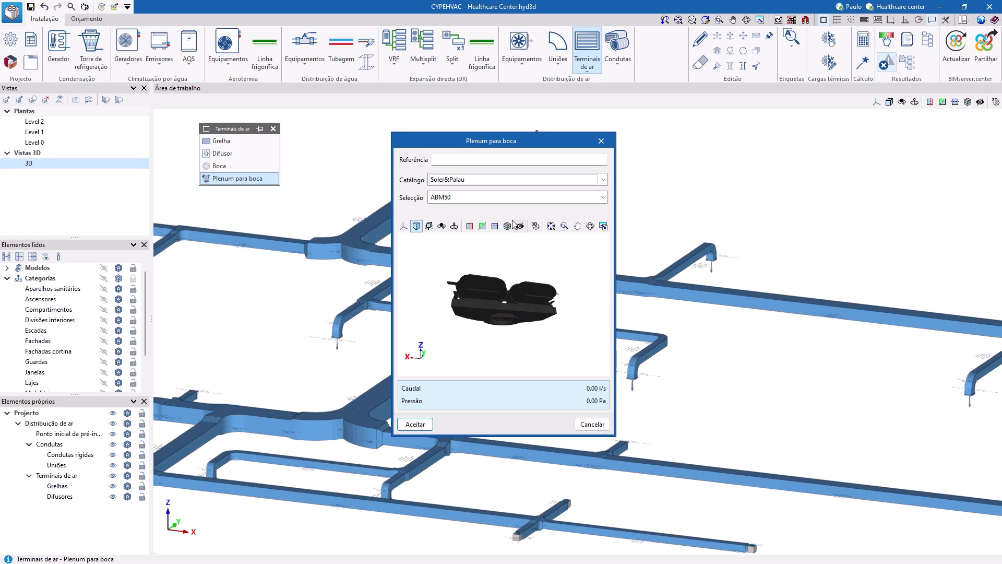
{"action": "left_click", "coordinate": [503, 180]}
{"action": "left_click", "coordinate": [493, 212]}
{"action": "left_click_drag", "start_coordinate": [494, 287], "coordinate": [512, 335]}
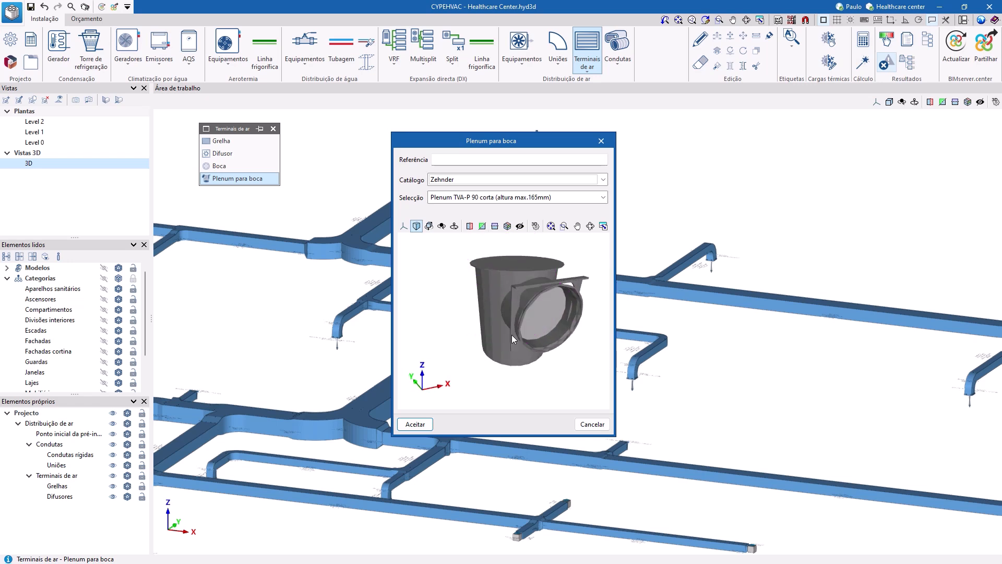
{"action": "left_click", "coordinate": [591, 428]}
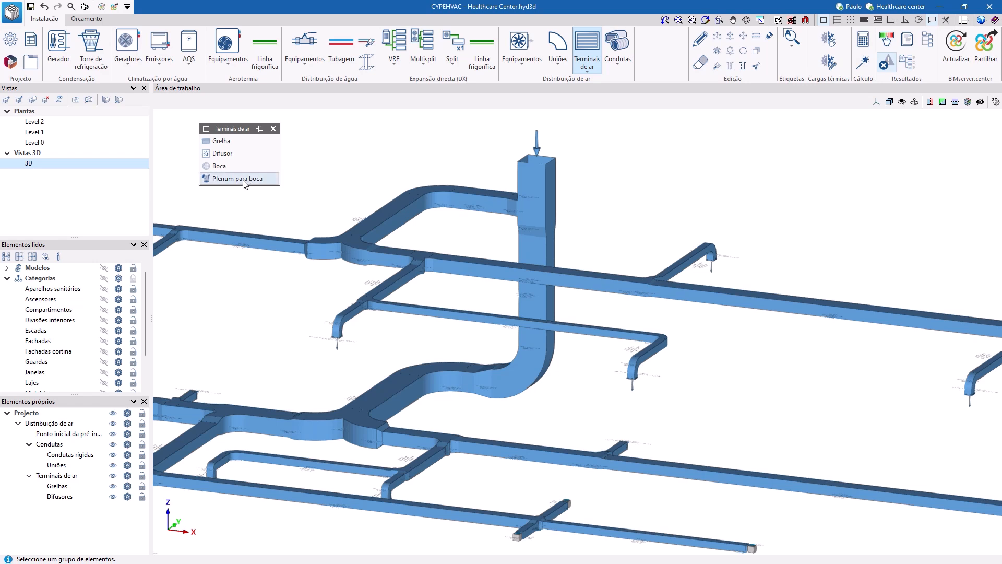
{"action": "right_click", "coordinate": [396, 160]}
{"action": "right_click", "coordinate": [510, 120]}
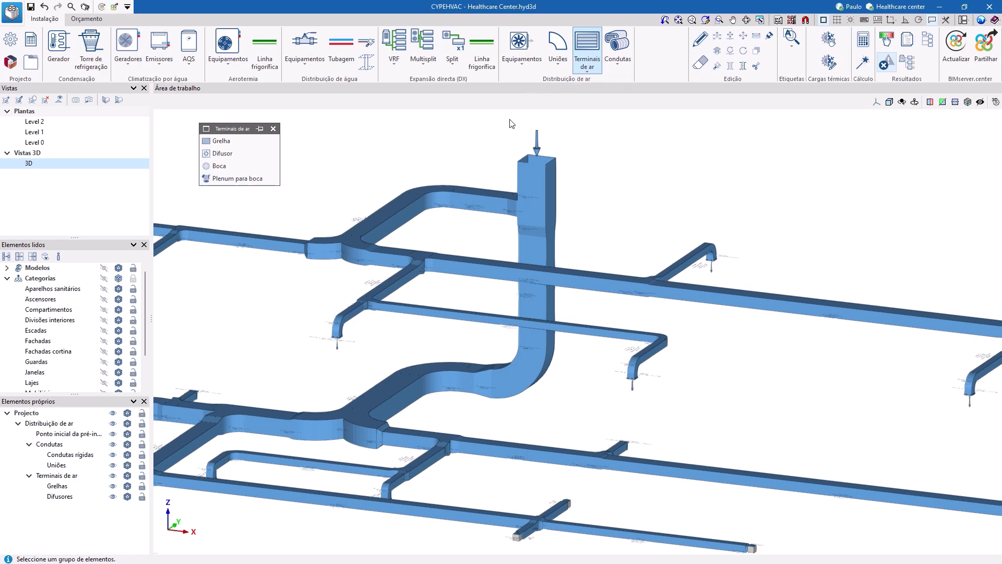
Try fixing the width and height of the vertical rectangular galvanized sheet duct, and discard the change.
{"action": "left_click", "coordinate": [700, 38]}
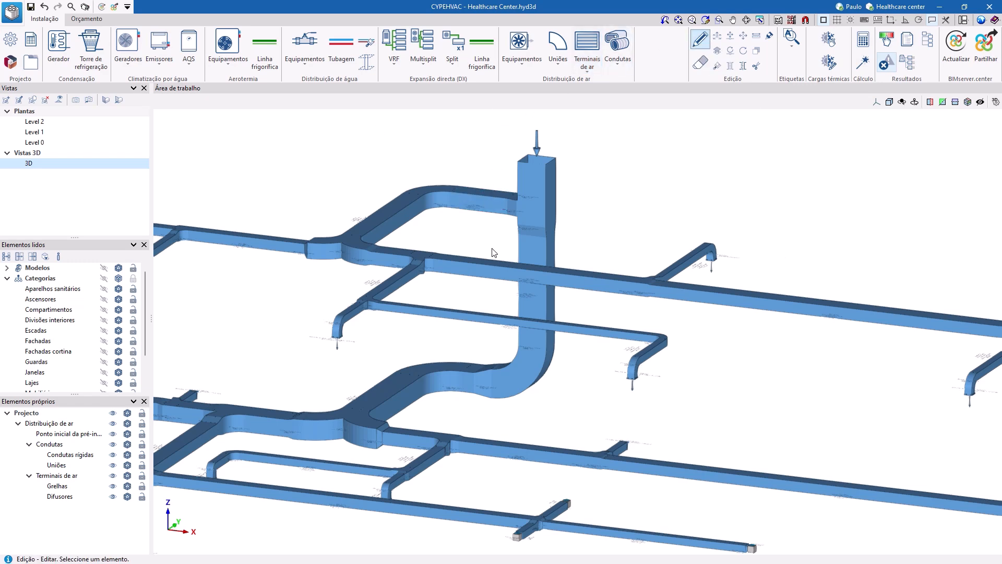
{"action": "left_click", "coordinate": [526, 253]}
{"action": "left_click", "coordinate": [410, 256]}
{"action": "left_click", "coordinate": [410, 271]}
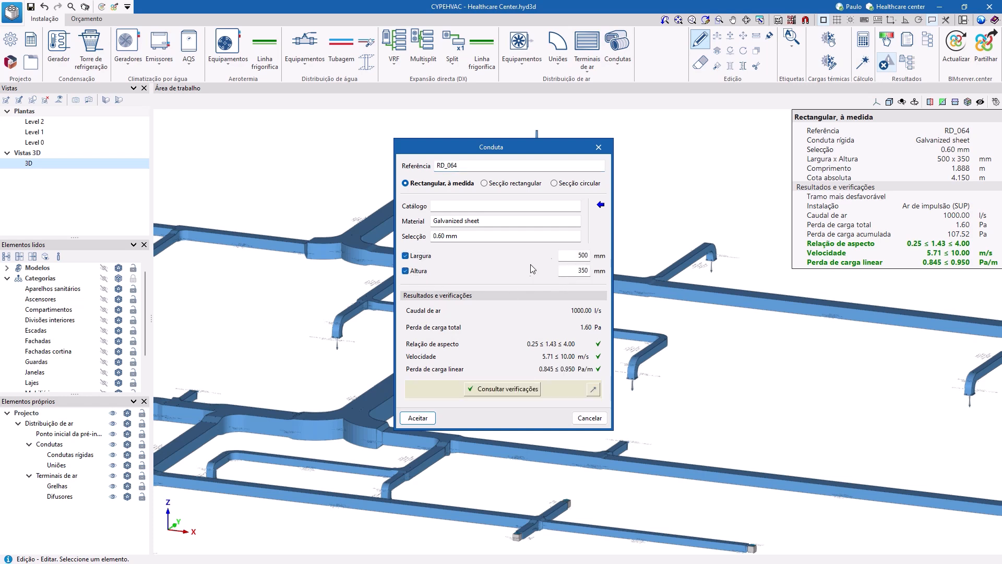
{"action": "left_click", "coordinate": [589, 418]}
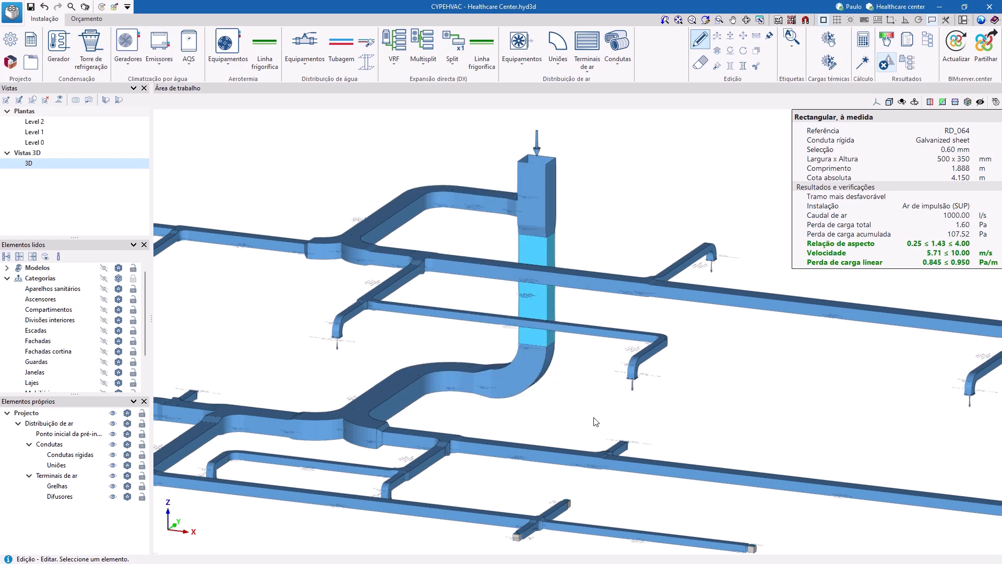
Try fixing the air flow of the supply grille on the upper branch duct, and discard the change.
{"action": "left_click", "coordinate": [711, 259]}
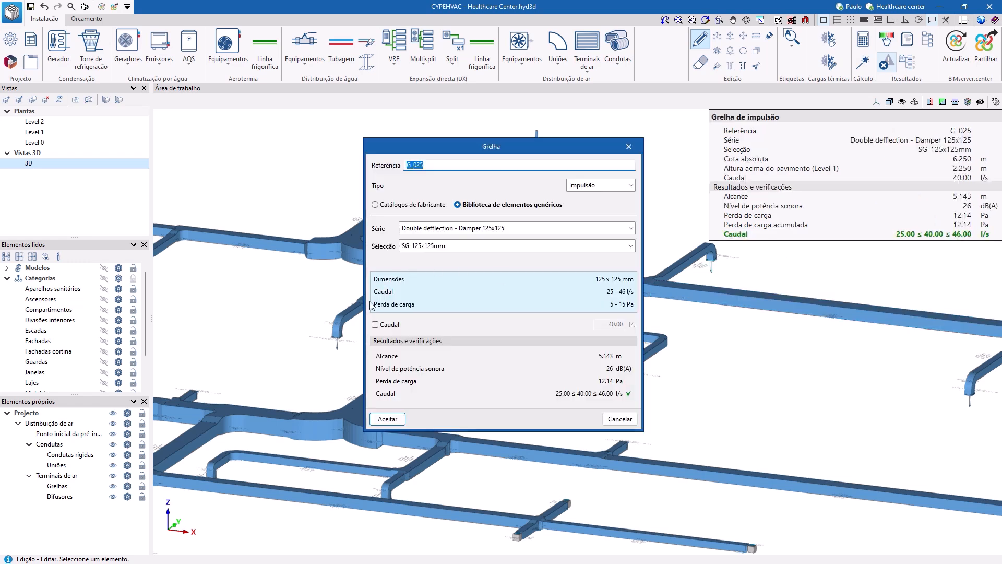
{"action": "left_click", "coordinate": [387, 326]}
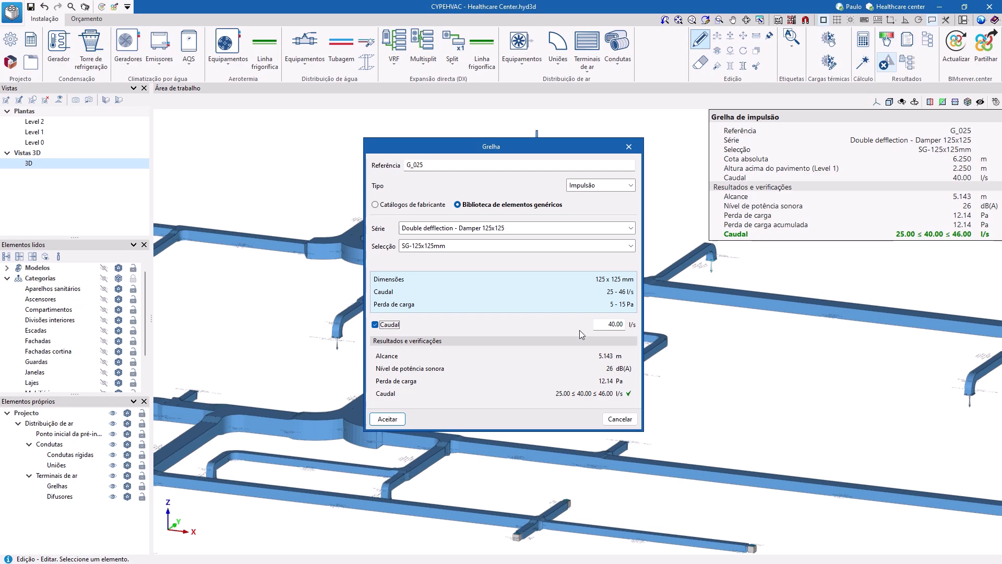
{"action": "left_click", "coordinate": [609, 418]}
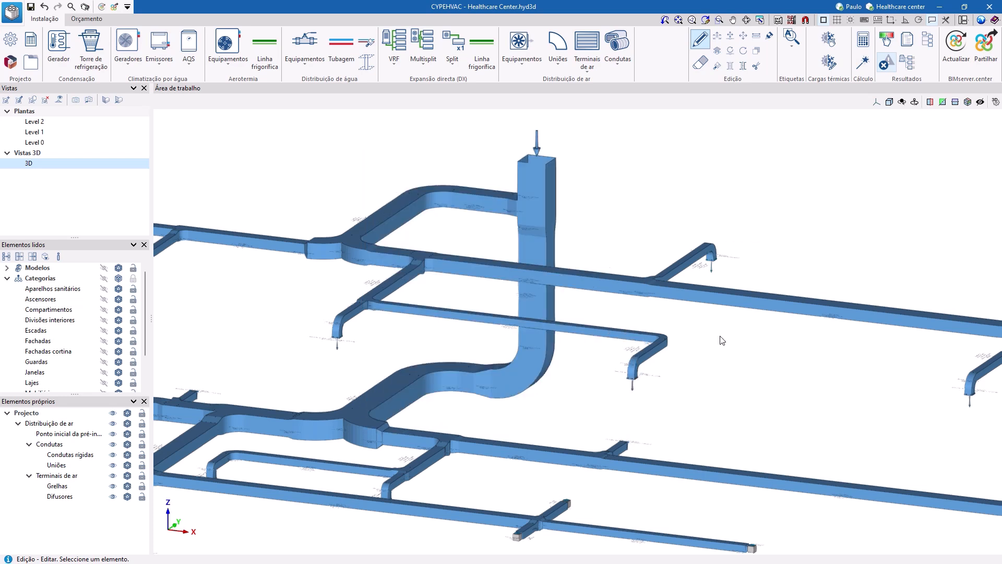
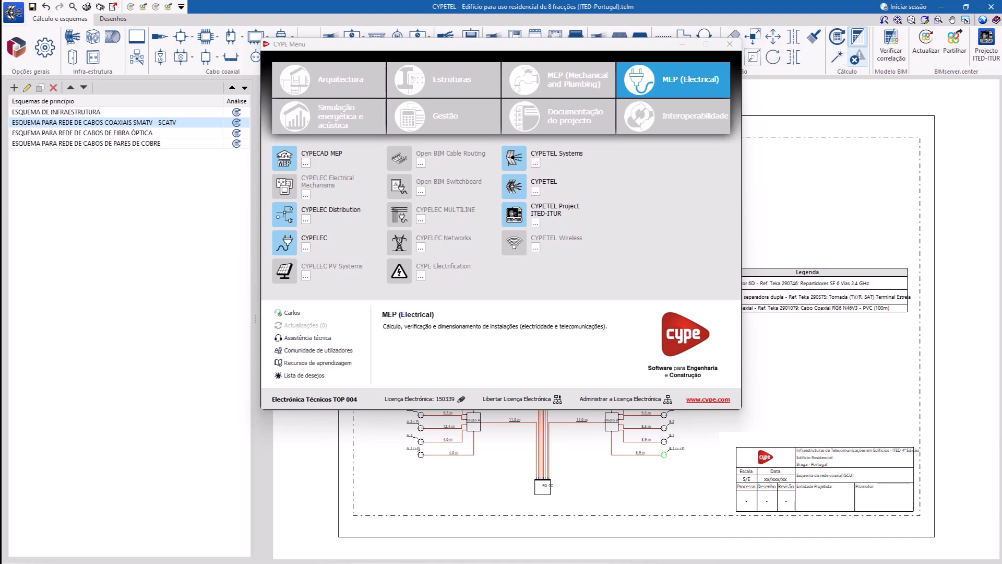
Switch to CYPETEL and review its description and version information.
{"action": "mouse_move", "coordinate": [570, 189]}
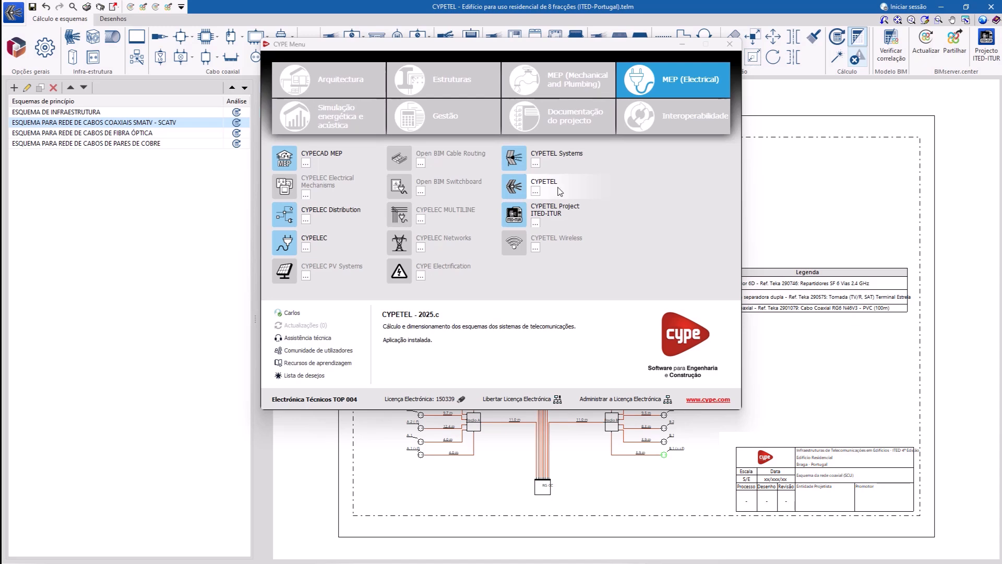
{"action": "left_click", "coordinate": [684, 46]}
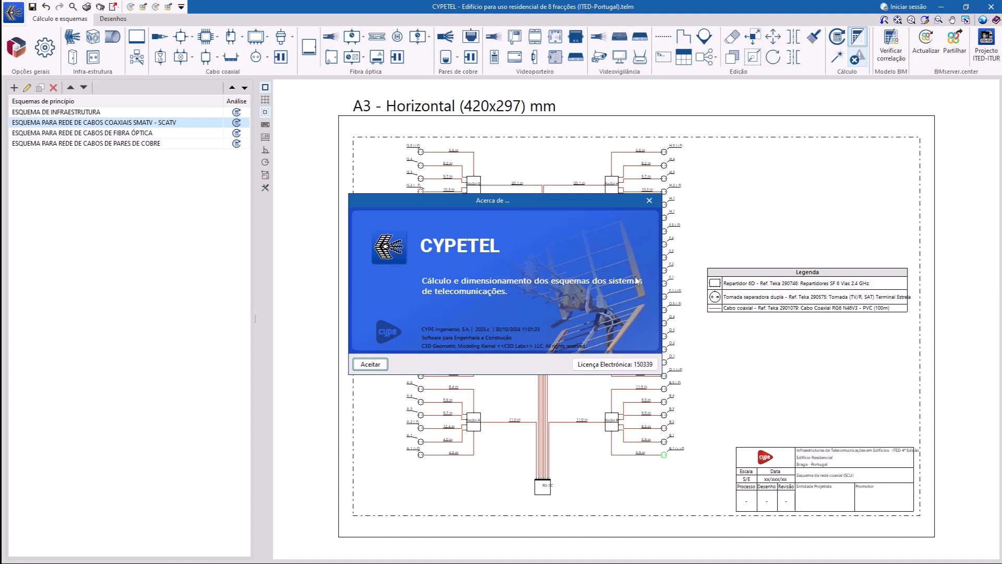
{"action": "left_click", "coordinate": [379, 365]}
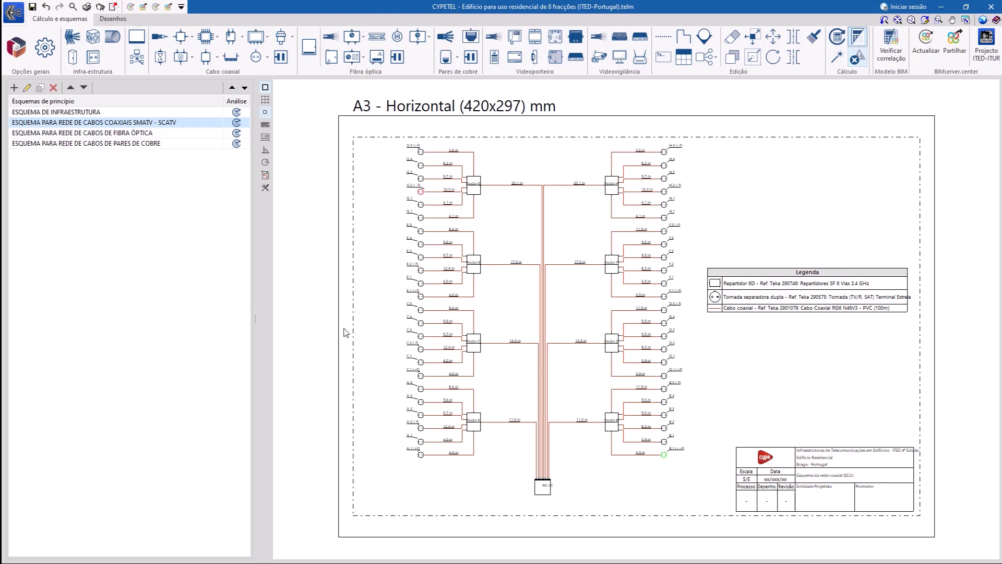
Enable the coaxial S/MATV network scheme in the network generation assistant and review the automatic channel plans, including ICT / ITED.
{"action": "left_click", "coordinate": [136, 57]}
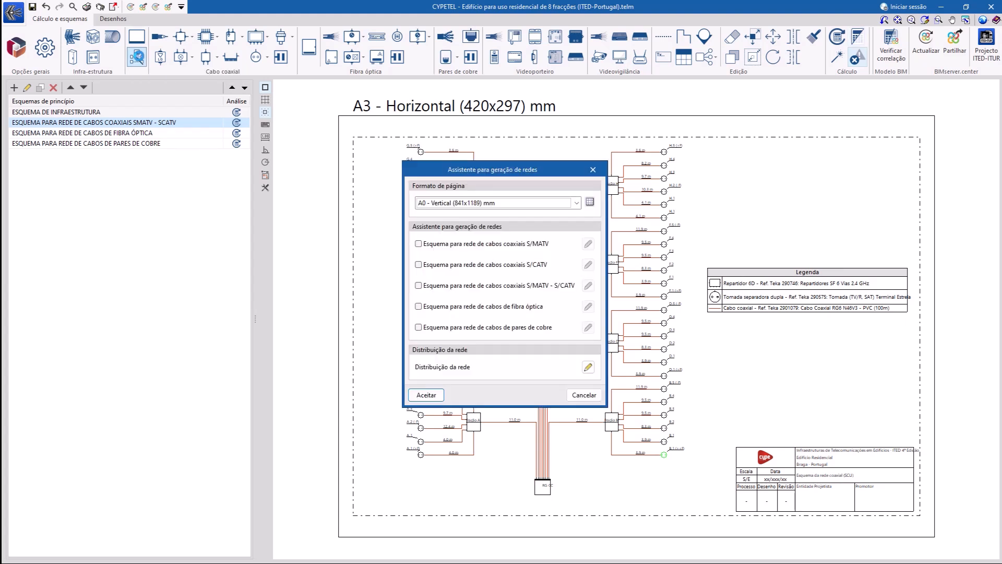
{"action": "left_click", "coordinate": [420, 245]}
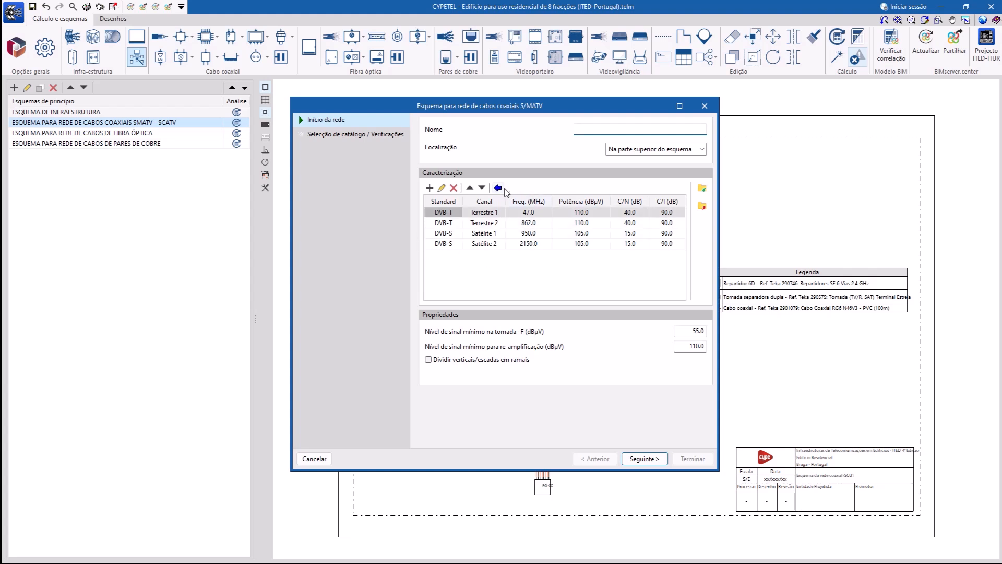
{"action": "left_click", "coordinate": [498, 187]}
{"action": "left_click", "coordinate": [564, 279]}
{"action": "scroll", "coordinate": [530, 355], "scroll_direction": "down", "scroll_amount": 5}
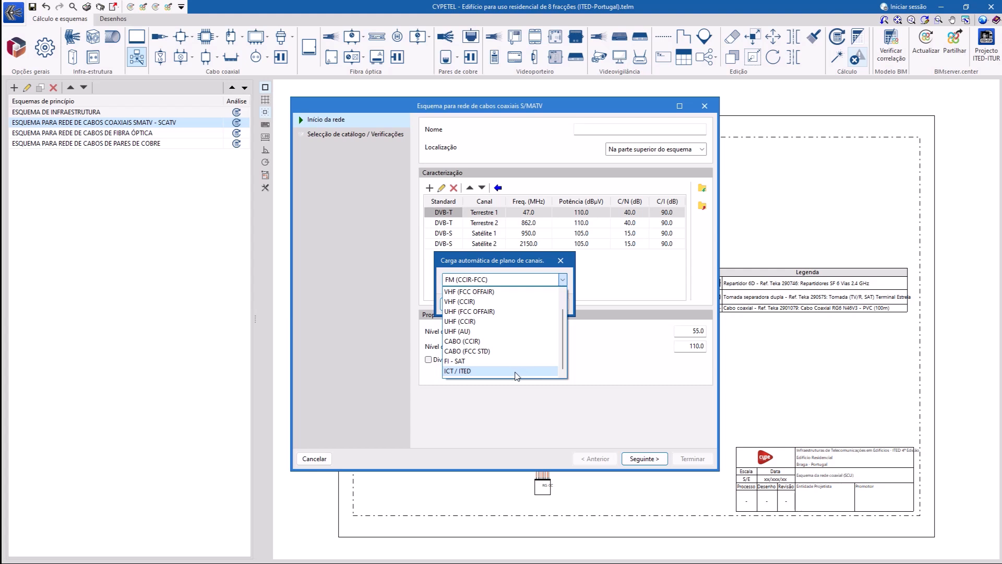
{"action": "left_click", "coordinate": [611, 375]}
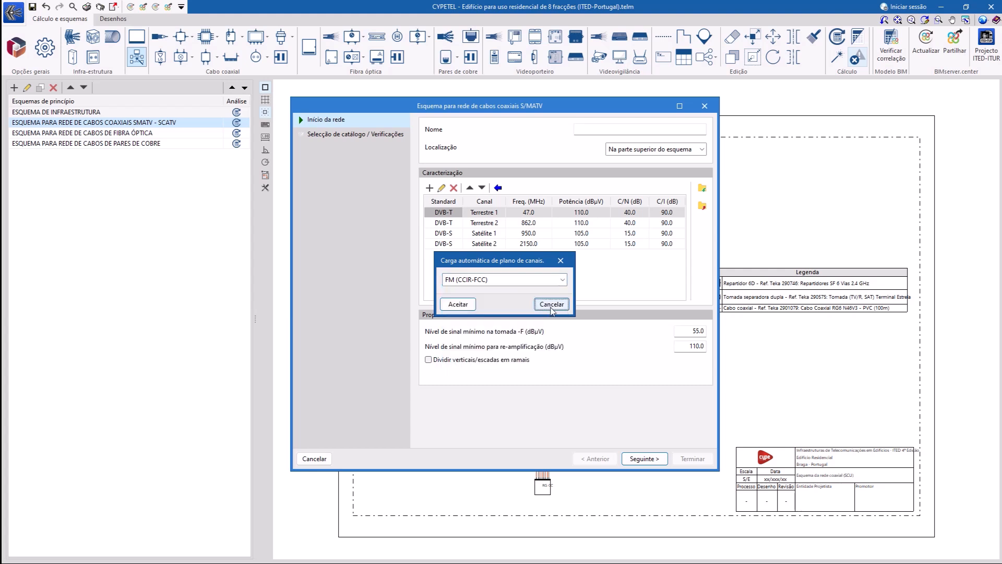
{"action": "left_click", "coordinate": [551, 304]}
Review the catalogue selection and verification options of the S/MATV coaxial scheme, and close the network generation assistant without generating anything.
{"action": "left_click", "coordinate": [376, 137]}
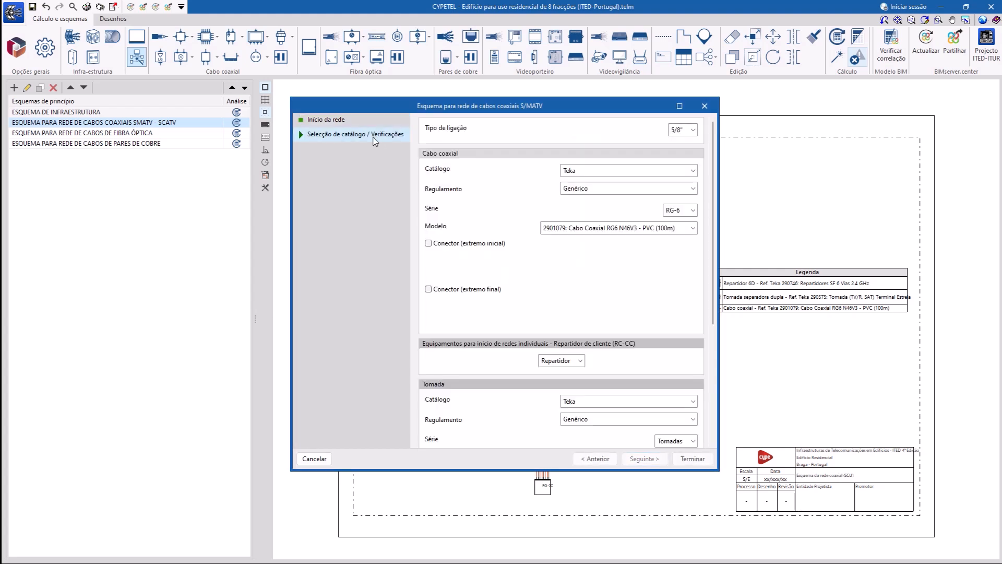
{"action": "scroll", "coordinate": [716, 253], "scroll_direction": "down", "scroll_amount": 5}
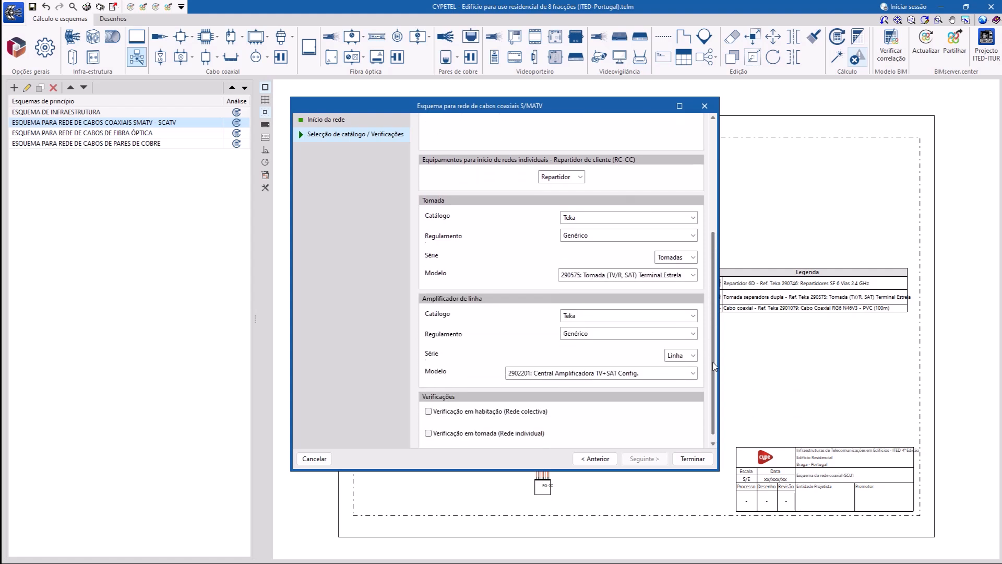
{"action": "left_click", "coordinate": [705, 106]}
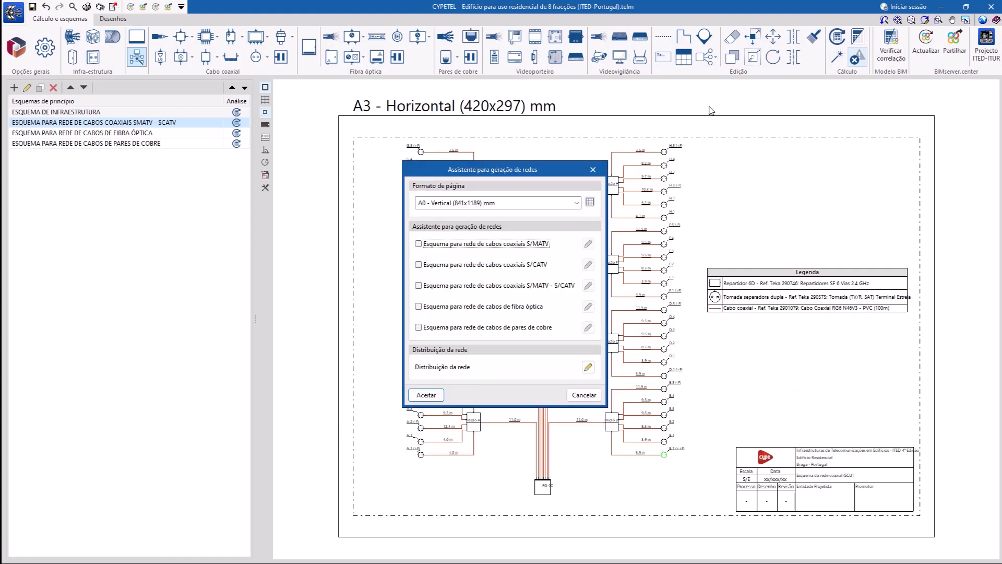
{"action": "left_click", "coordinate": [585, 172]}
View the infrastructure, coaxial SMATV - SCATV, fibre optic and copper pair schemes one after another.
{"action": "left_click", "coordinate": [97, 113]}
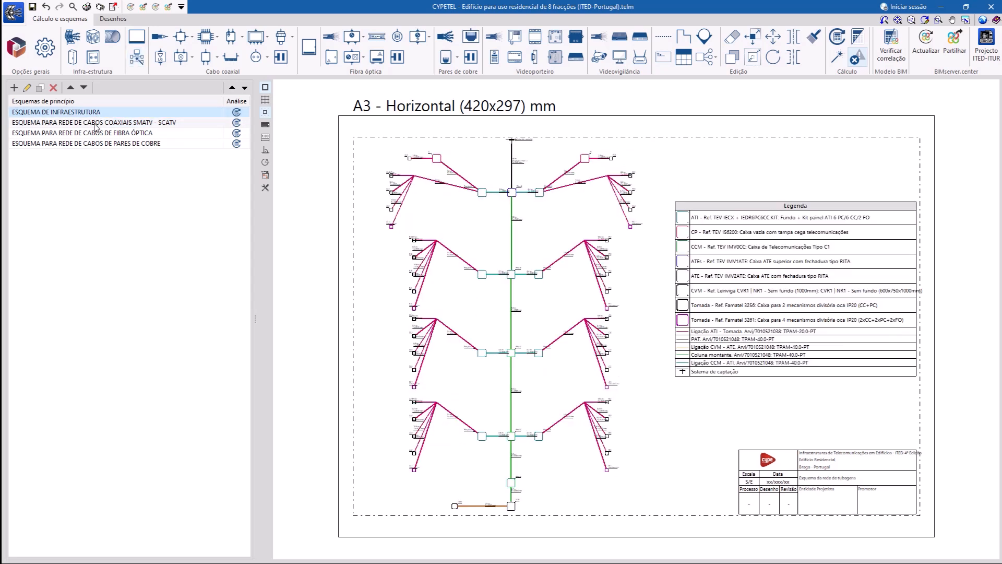
{"action": "left_click", "coordinate": [96, 123]}
{"action": "left_click", "coordinate": [99, 134]}
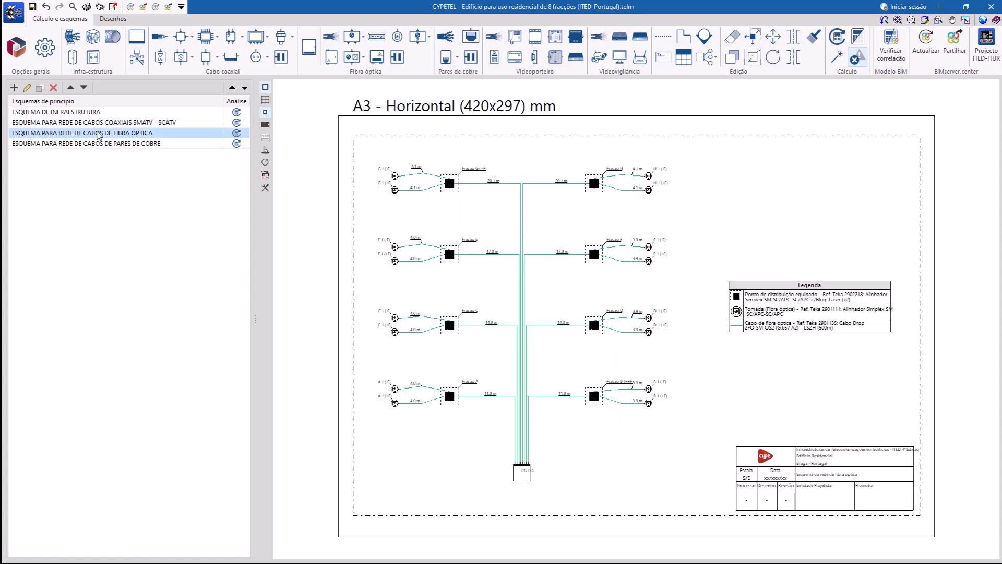
{"action": "left_click", "coordinate": [99, 145]}
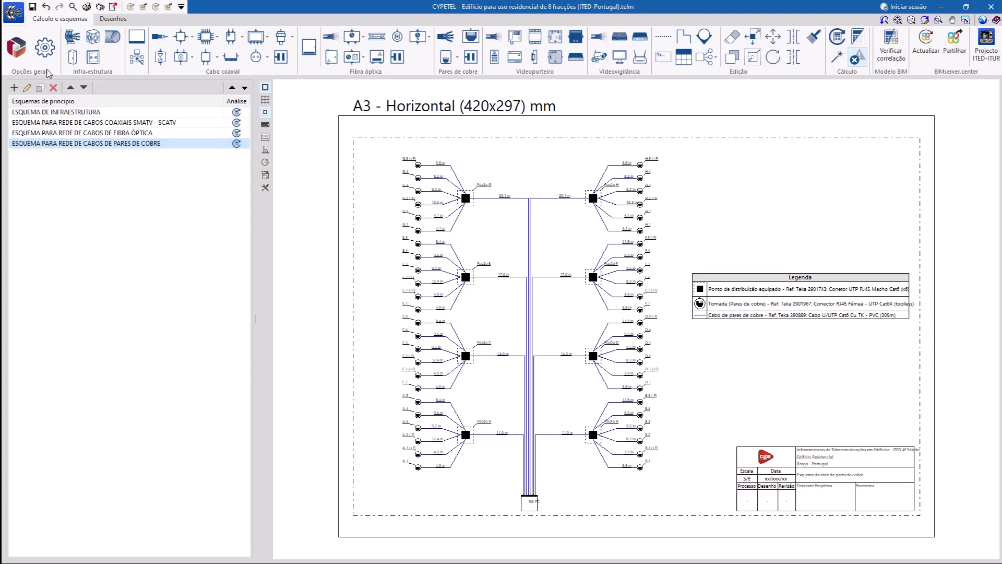
Examine the manufacturer catalogues in the catalogue management, including the full list of other catalogues, and close it.
{"action": "left_click", "coordinate": [21, 50]}
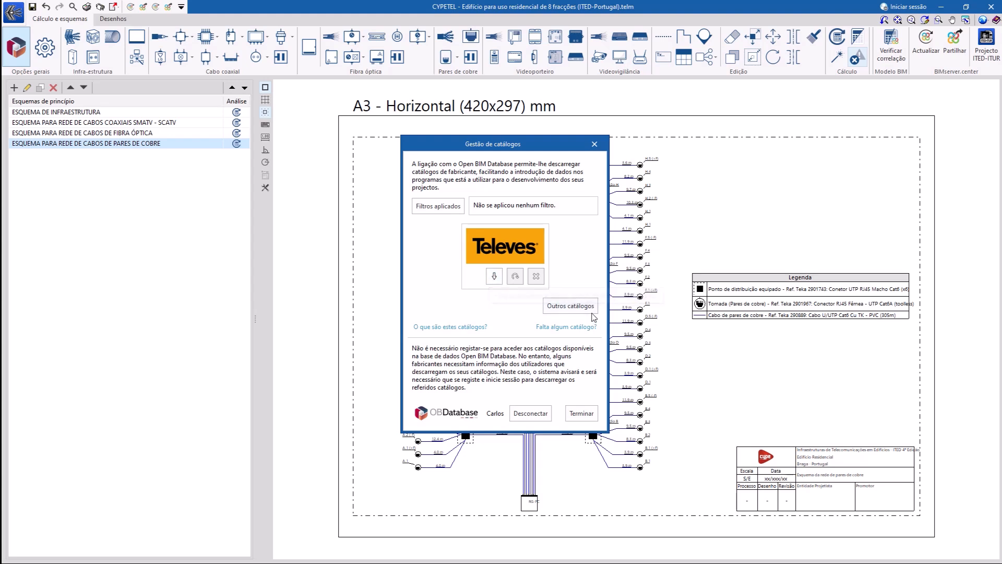
{"action": "left_click", "coordinate": [571, 306]}
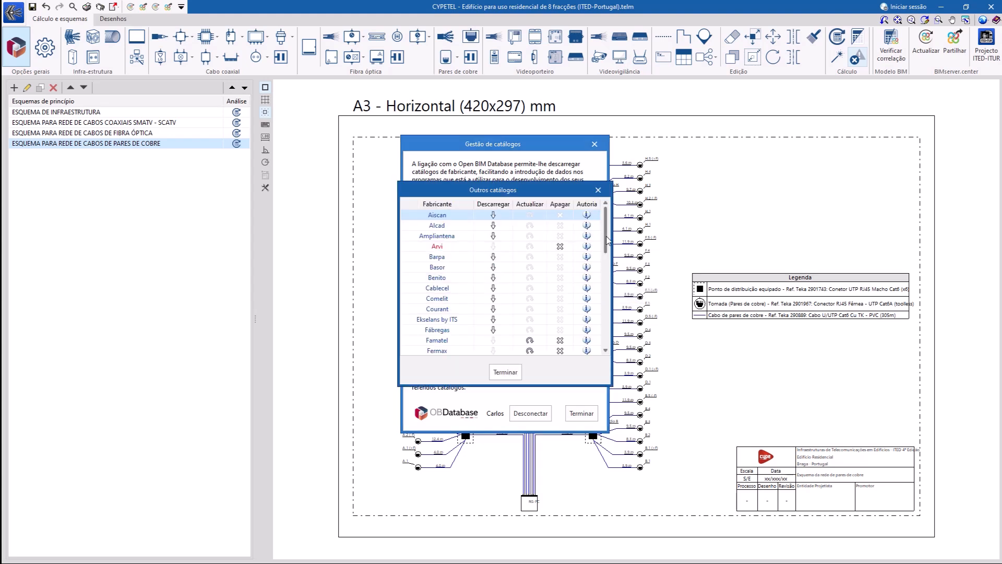
{"action": "scroll", "coordinate": [605, 270], "scroll_direction": "down", "scroll_amount": 3}
{"action": "left_click_drag", "start_coordinate": [611, 272], "coordinate": [608, 338]}
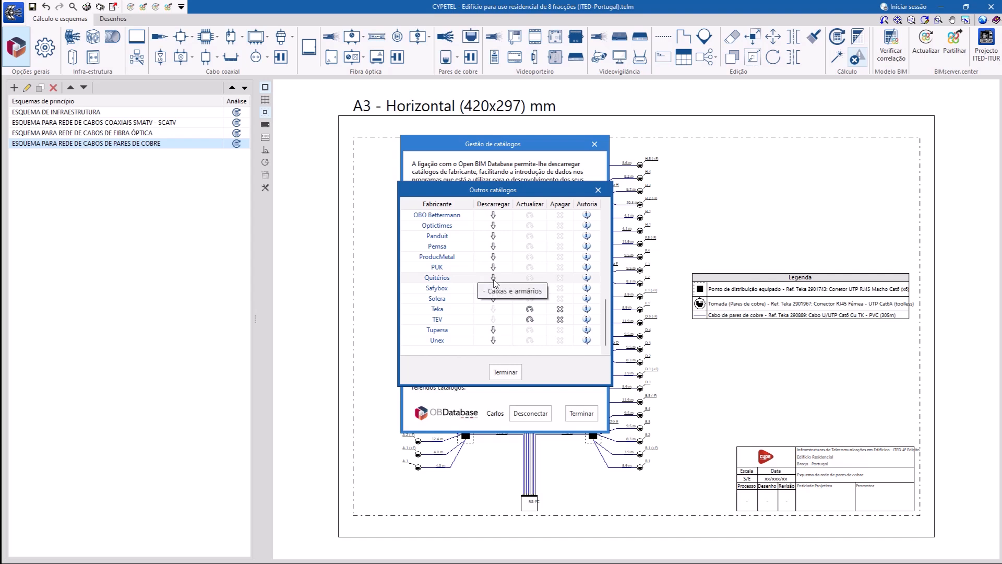
{"action": "scroll", "coordinate": [495, 279], "scroll_direction": "up", "scroll_amount": 2}
{"action": "scroll", "coordinate": [495, 277], "scroll_direction": "down", "scroll_amount": 2}
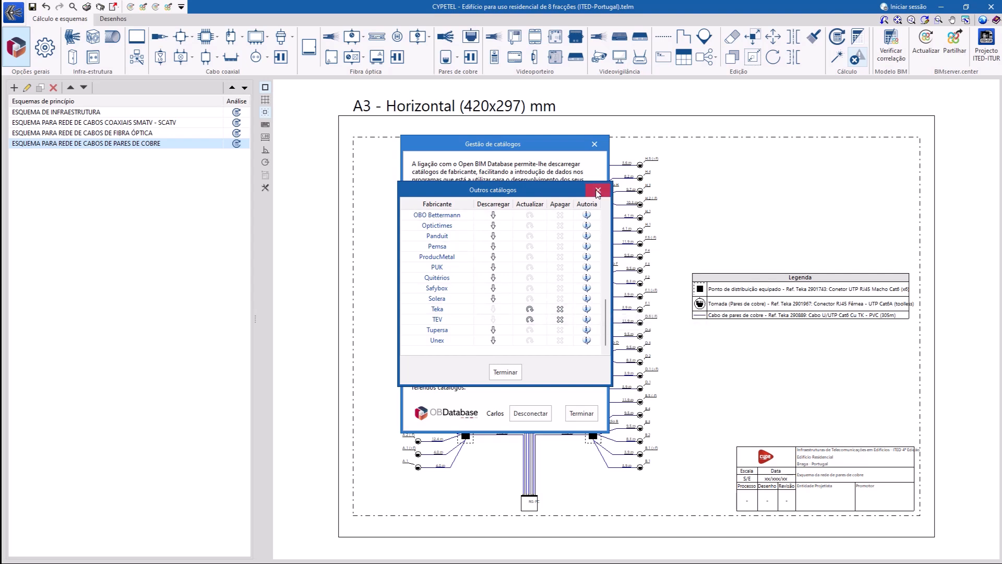
{"action": "left_click", "coordinate": [598, 189]}
{"action": "left_click", "coordinate": [599, 147]}
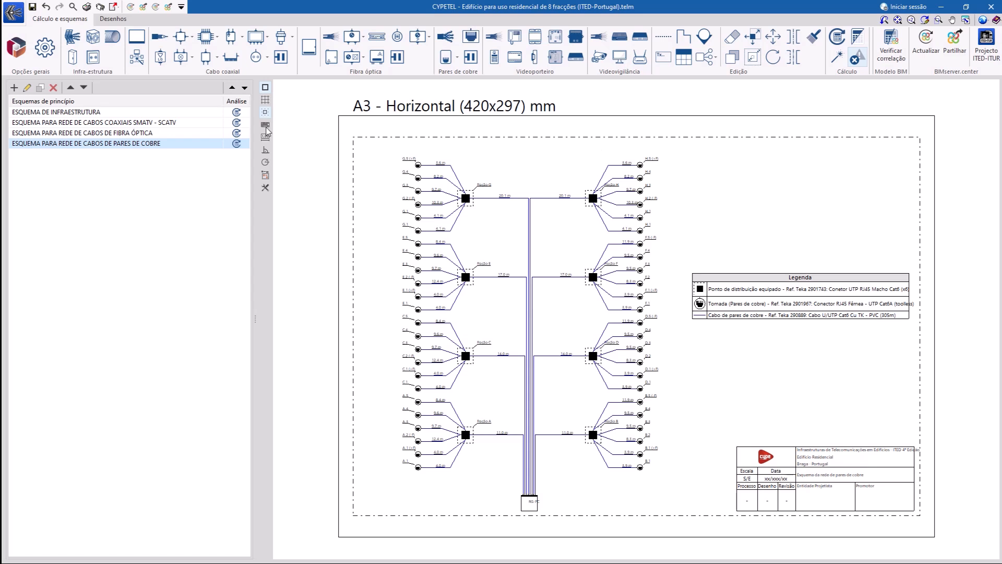
Try loading the Portuguese ITUR regulation in the general configuration.
{"action": "left_click", "coordinate": [45, 51]}
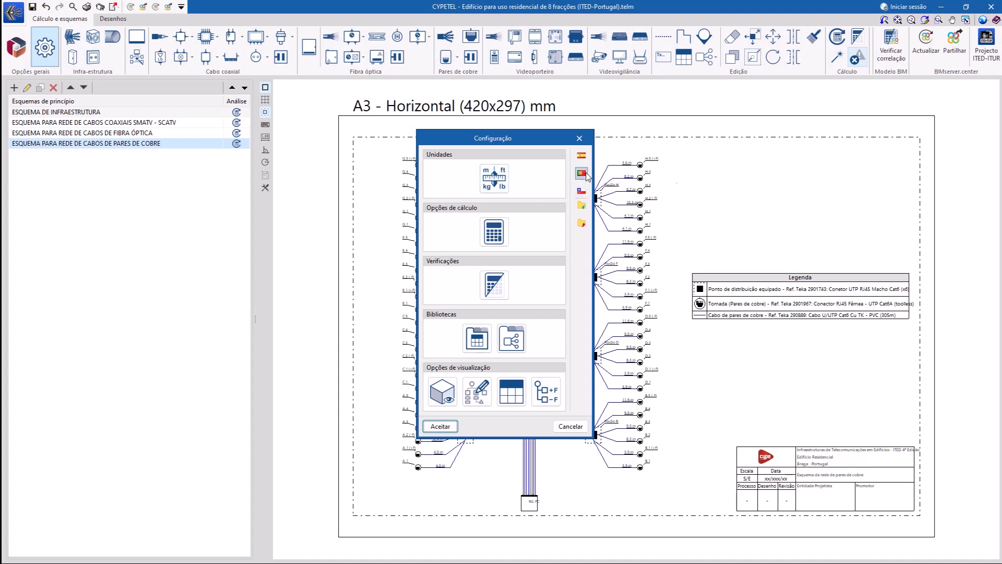
{"action": "left_click", "coordinate": [582, 173]}
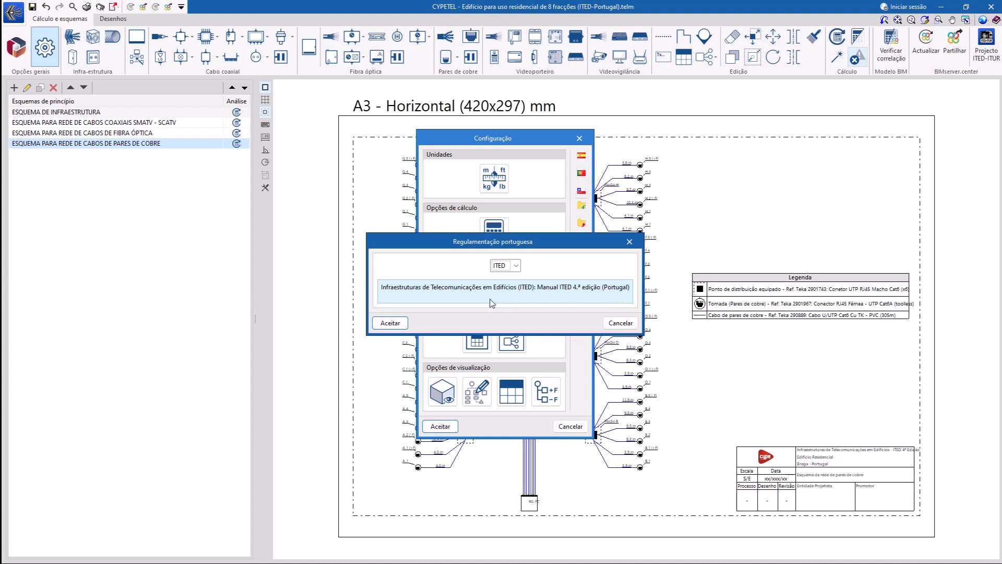
{"action": "left_click", "coordinate": [510, 266]}
{"action": "left_click", "coordinate": [505, 291]}
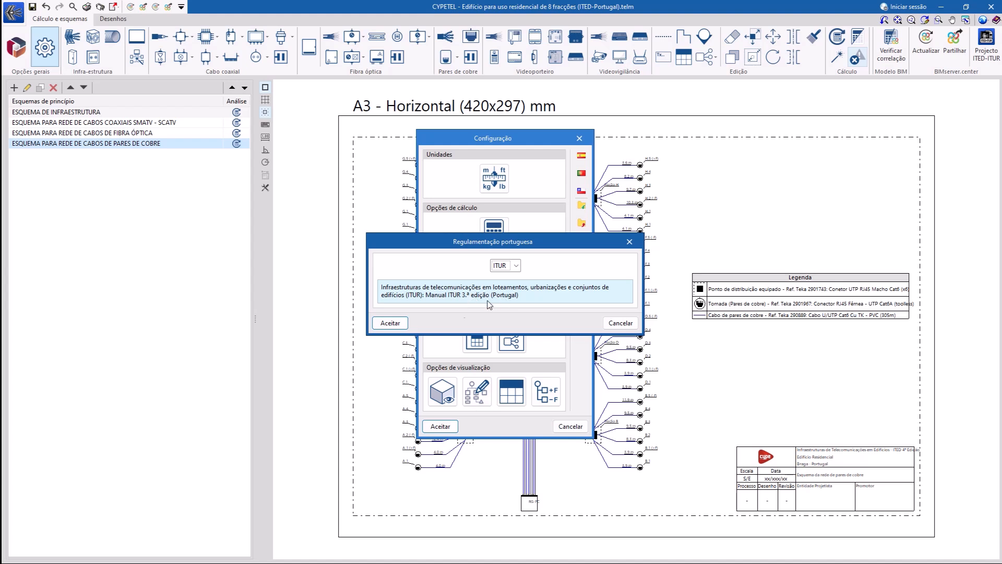
{"action": "left_click", "coordinate": [403, 324]}
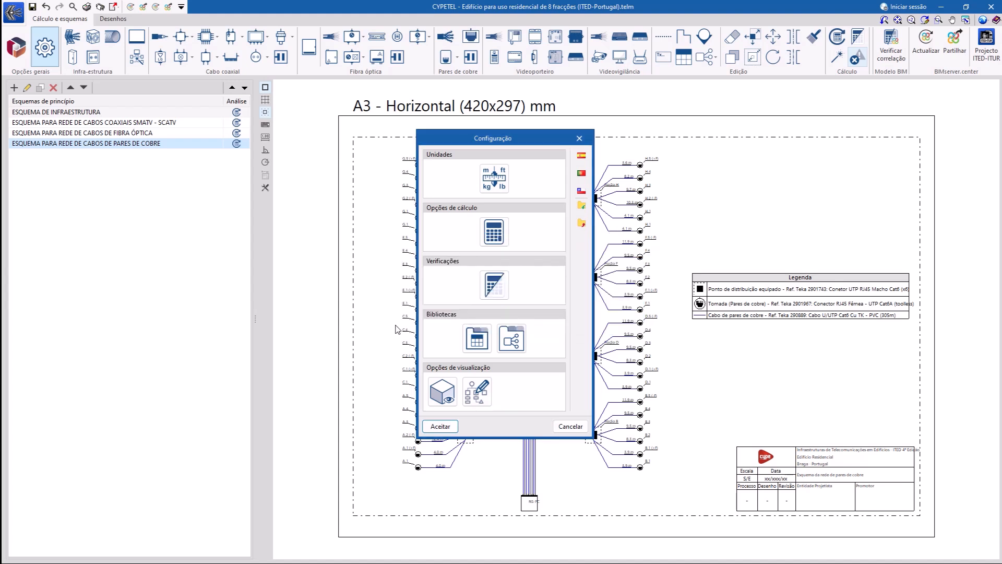
Review the coaxial attenuation limits of the [ITED4-CC Tomada] Rede individual verification, and leave the configuration without saving.
{"action": "left_click", "coordinate": [495, 286]}
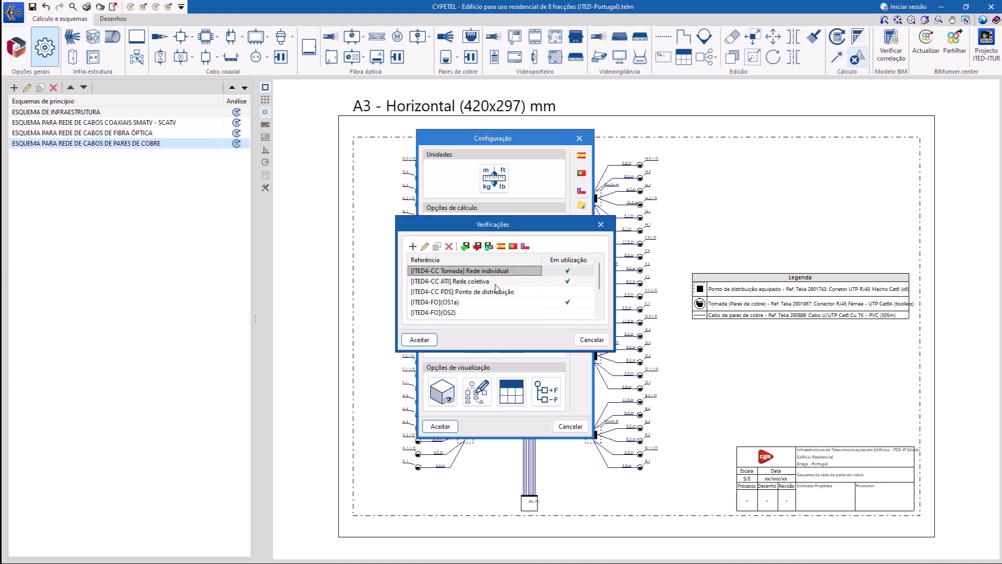
{"action": "left_click", "coordinate": [425, 247]}
{"action": "left_click", "coordinate": [564, 210]}
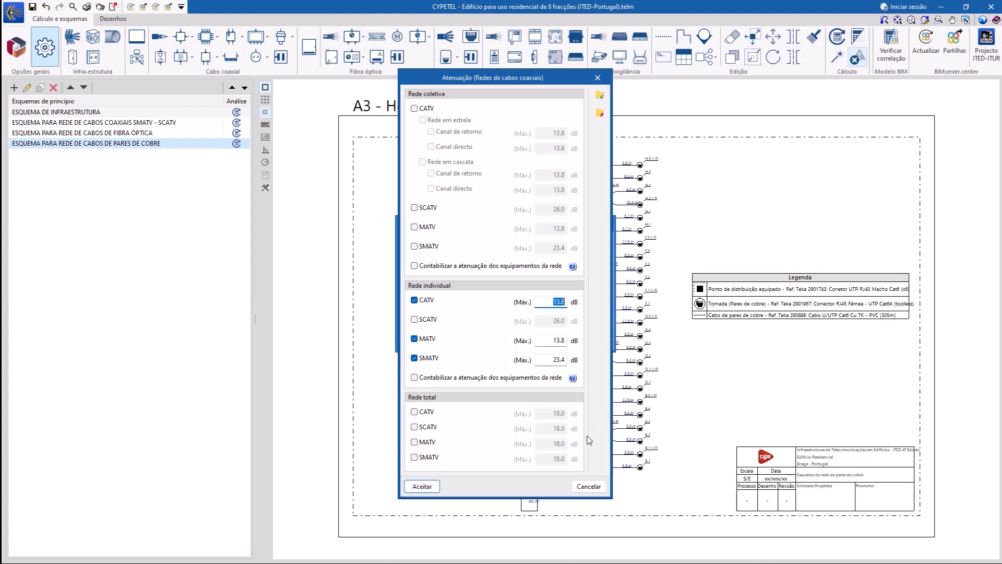
{"action": "left_click", "coordinate": [589, 487]}
{"action": "left_click", "coordinate": [588, 421]}
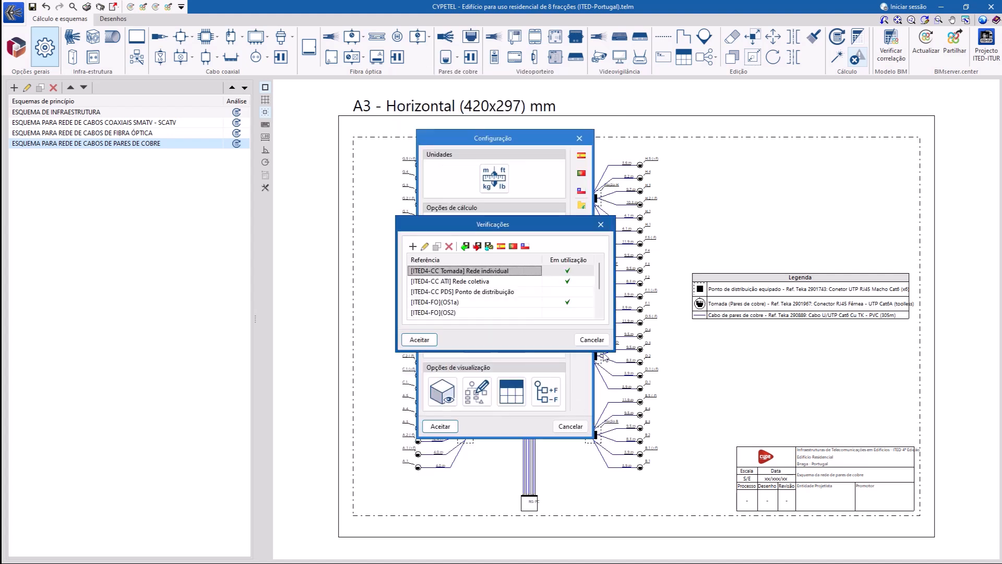
{"action": "left_click", "coordinate": [592, 339]}
{"action": "left_click", "coordinate": [571, 426]}
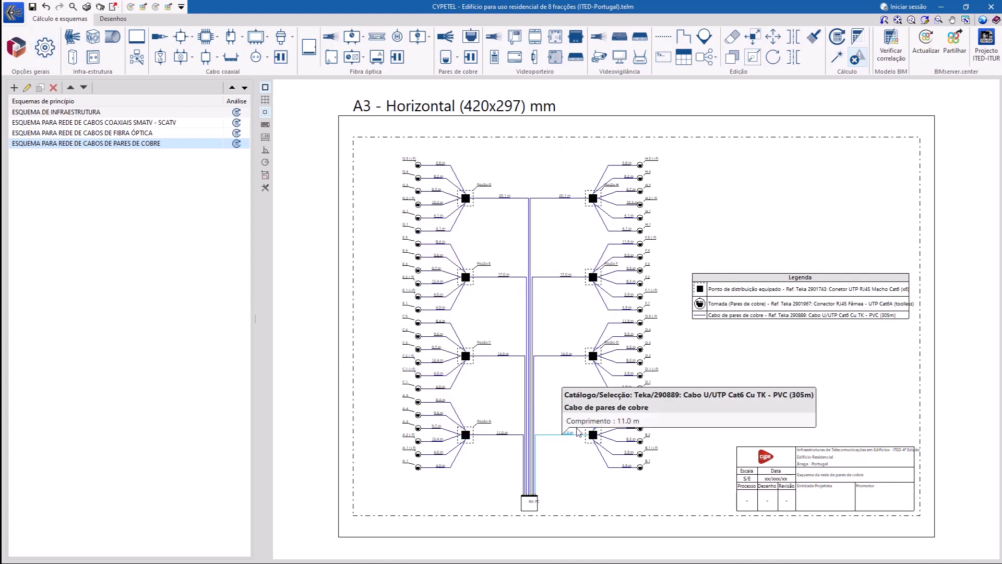
Examine the calculation results and verifications report of coaxial outlet B.1 in the SMATV - SCATV scheme.
{"action": "left_click", "coordinate": [191, 127]}
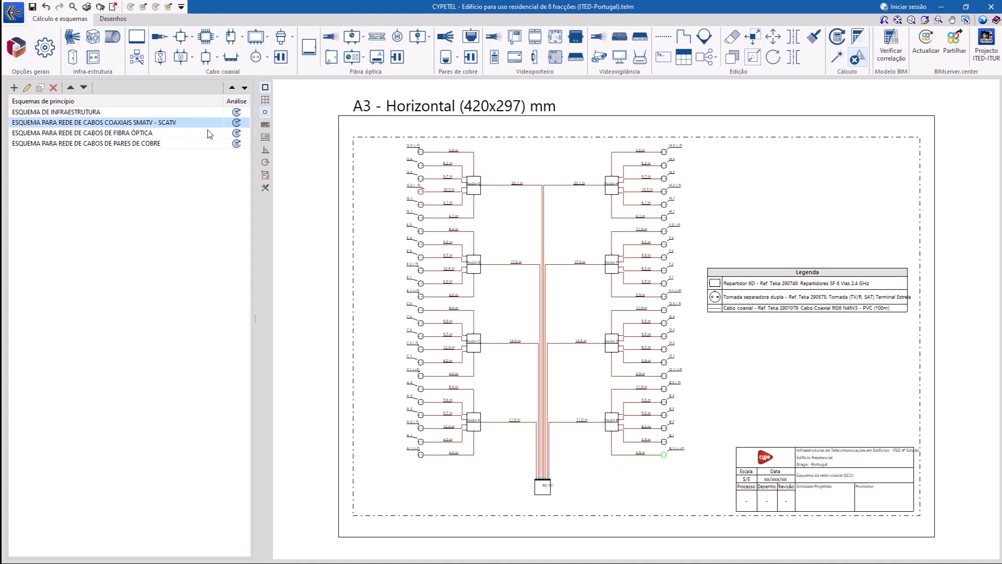
{"action": "left_click", "coordinate": [863, 43]}
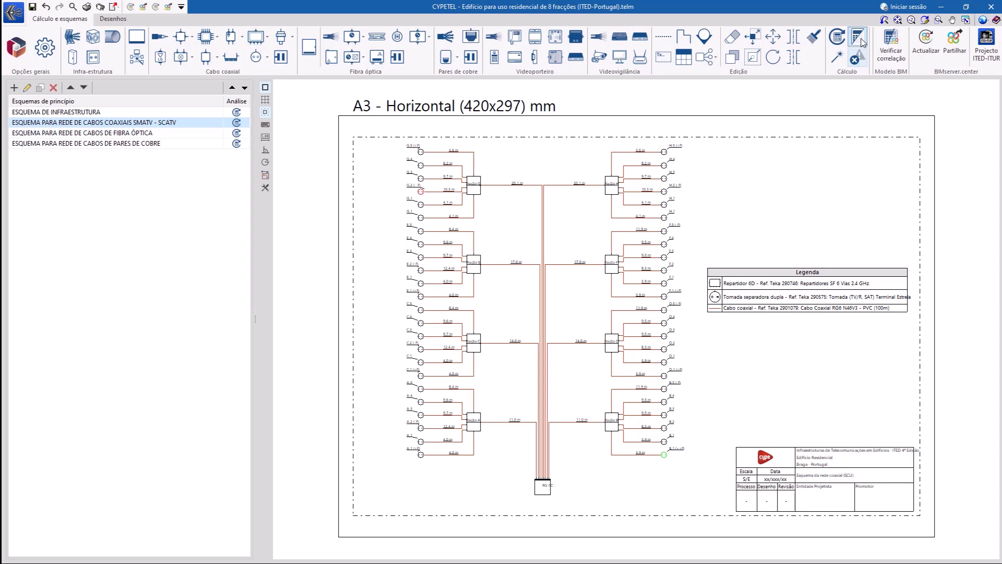
{"action": "left_click", "coordinate": [664, 458]}
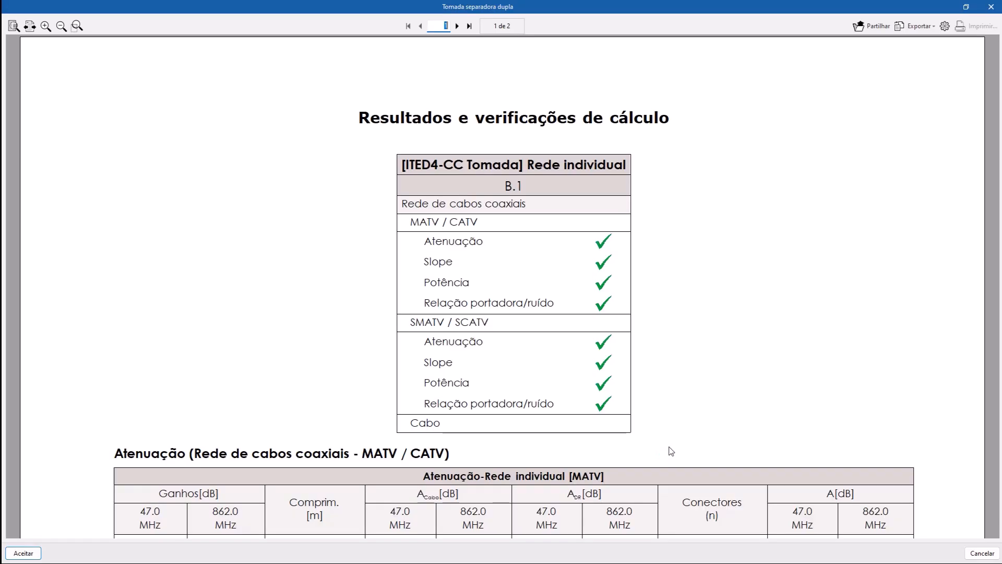
{"action": "scroll", "coordinate": [997, 167], "scroll_direction": "down", "scroll_amount": 5}
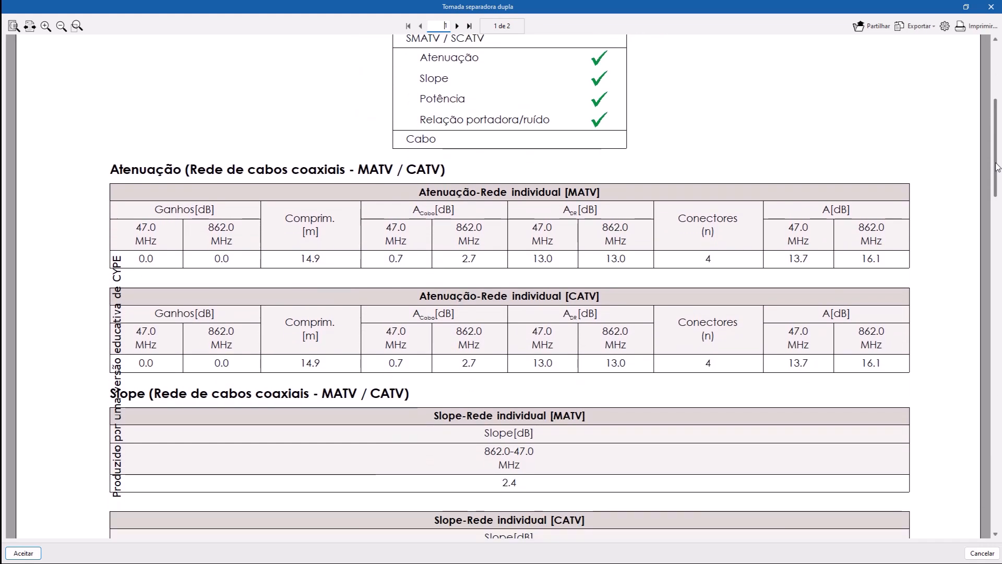
{"action": "left_click_drag", "start_coordinate": [998, 167], "coordinate": [986, 390]}
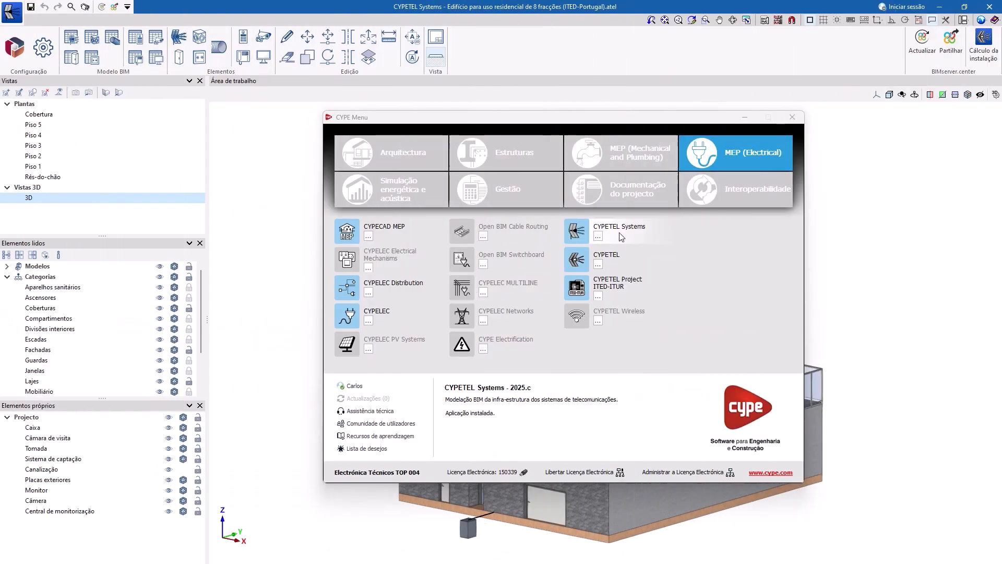
Switch to CYPETEL Systems, review its version information, and examine the manufacturer catalogues available for download.
{"action": "left_click", "coordinate": [745, 118]}
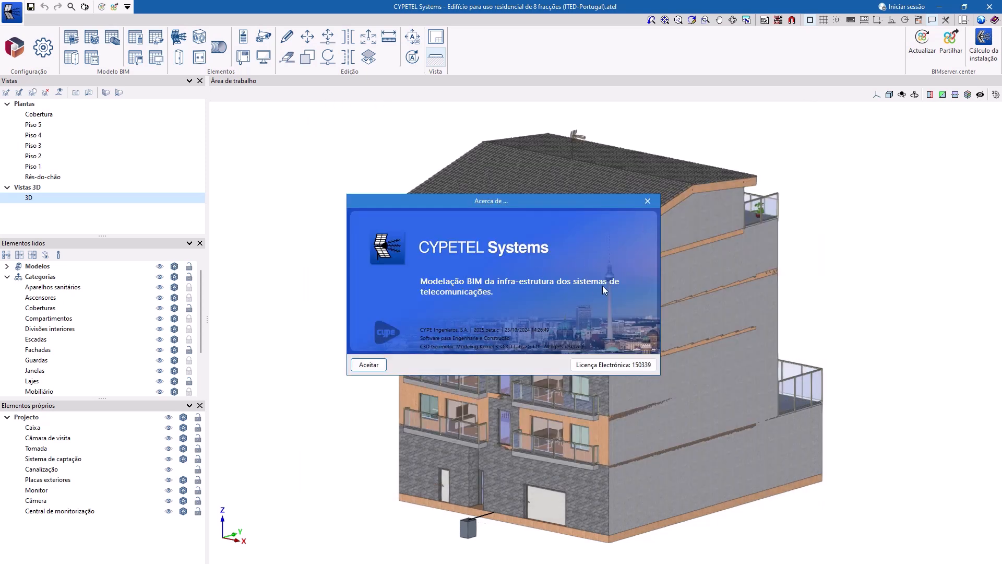
{"action": "left_click", "coordinate": [372, 366]}
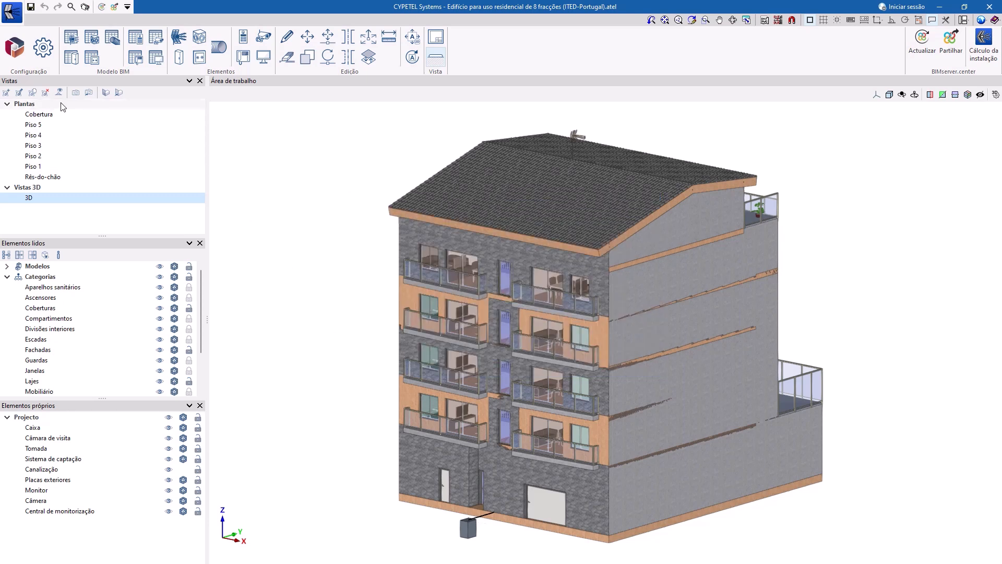
{"action": "left_click", "coordinate": [17, 54]}
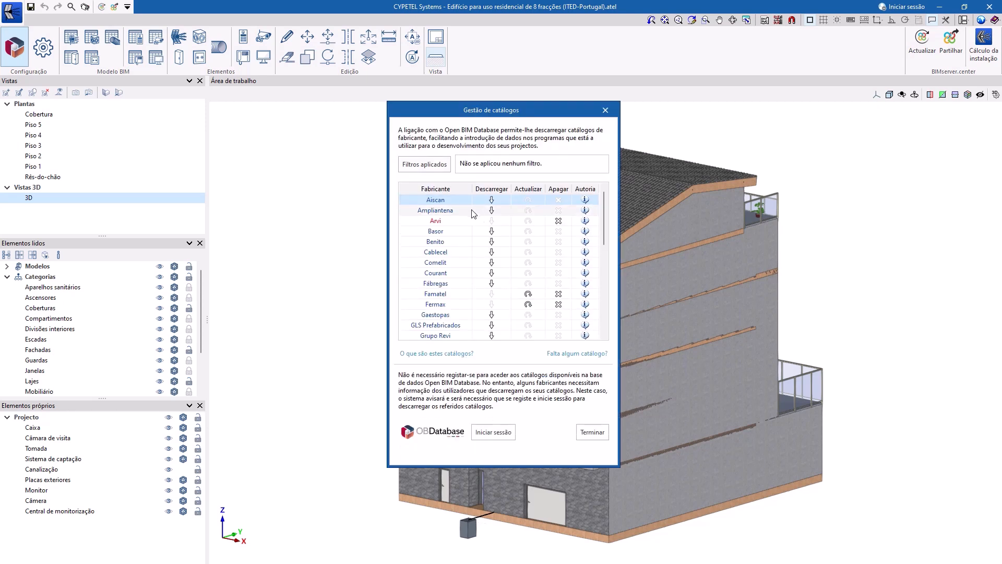
{"action": "scroll", "coordinate": [471, 213], "scroll_direction": "down", "scroll_amount": 3}
{"action": "scroll", "coordinate": [471, 213], "scroll_direction": "down", "scroll_amount": 3}
{"action": "scroll", "coordinate": [470, 214], "scroll_direction": "down", "scroll_amount": 3}
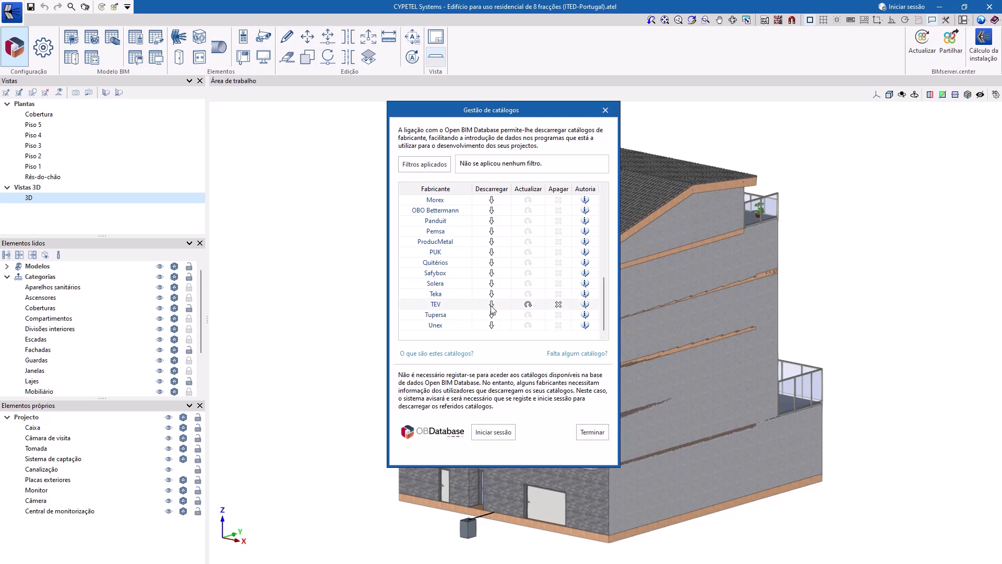
{"action": "mouse_move", "coordinate": [492, 309]}
{"action": "scroll", "coordinate": [492, 309], "scroll_direction": "up", "scroll_amount": 5}
{"action": "scroll", "coordinate": [492, 310], "scroll_direction": "up", "scroll_amount": 1}
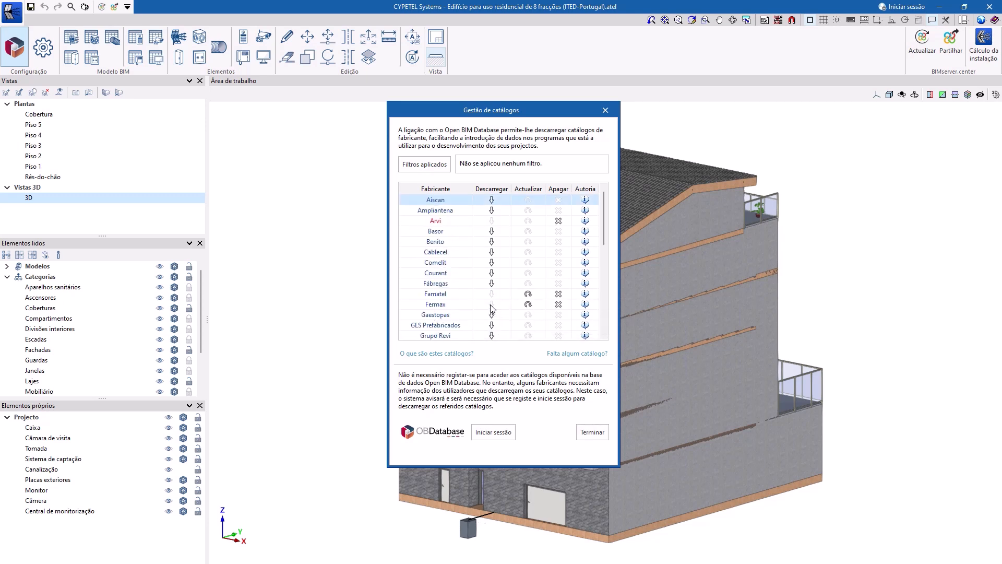
{"action": "left_click", "coordinate": [591, 432]}
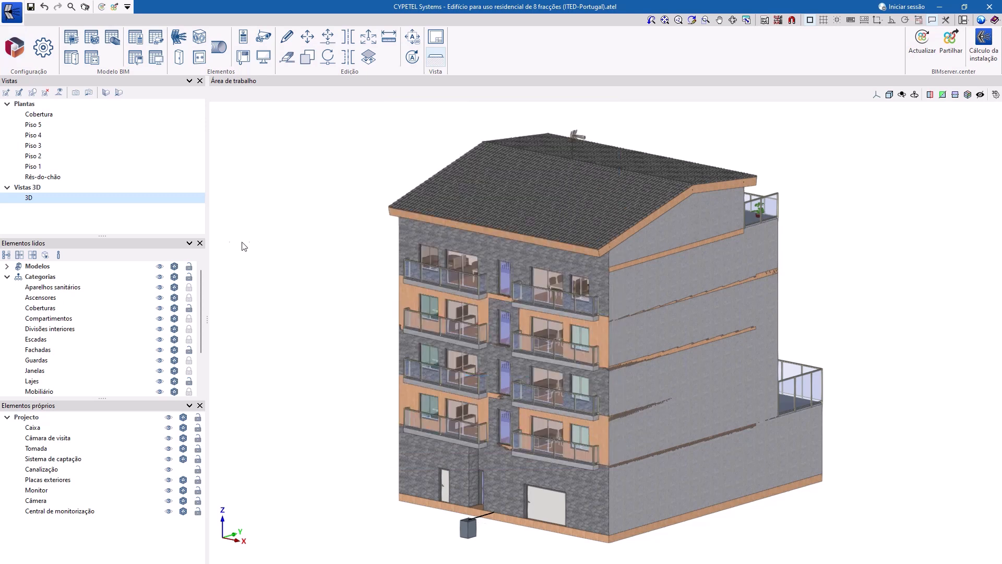
Hide the imported building models in the 3D view to isolate the telecommunications network.
{"action": "left_click", "coordinate": [160, 266]}
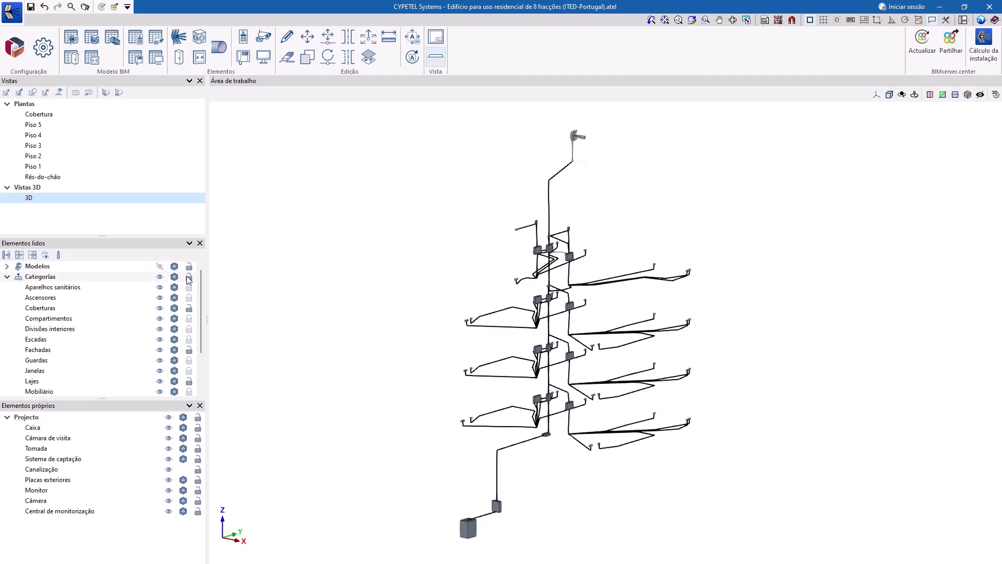
{"action": "scroll", "coordinate": [555, 424], "scroll_direction": "up", "scroll_amount": 4}
{"action": "scroll", "coordinate": [555, 424], "scroll_direction": "up", "scroll_amount": 3}
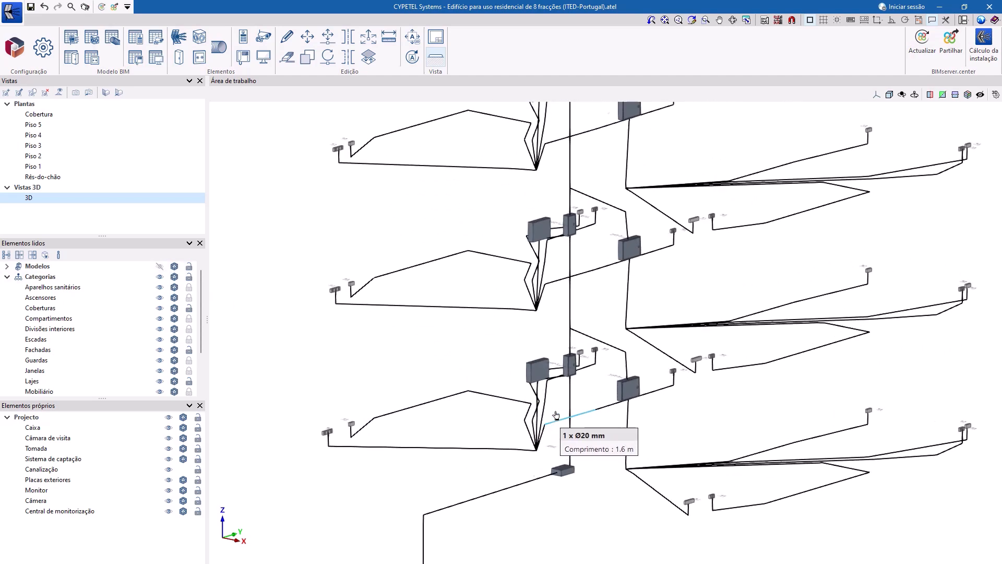
Review the TEV catalogue series and model options for the Fração A box, and compare them with the generic element library types.
{"action": "left_click", "coordinate": [529, 364]}
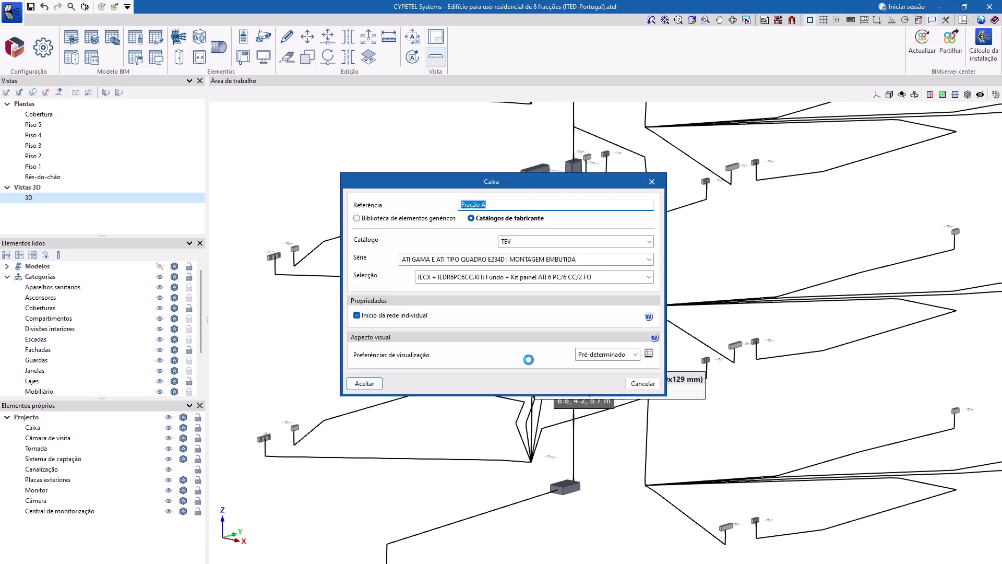
{"action": "left_click", "coordinate": [648, 241]}
{"action": "left_click", "coordinate": [649, 241]}
{"action": "left_click", "coordinate": [650, 260]}
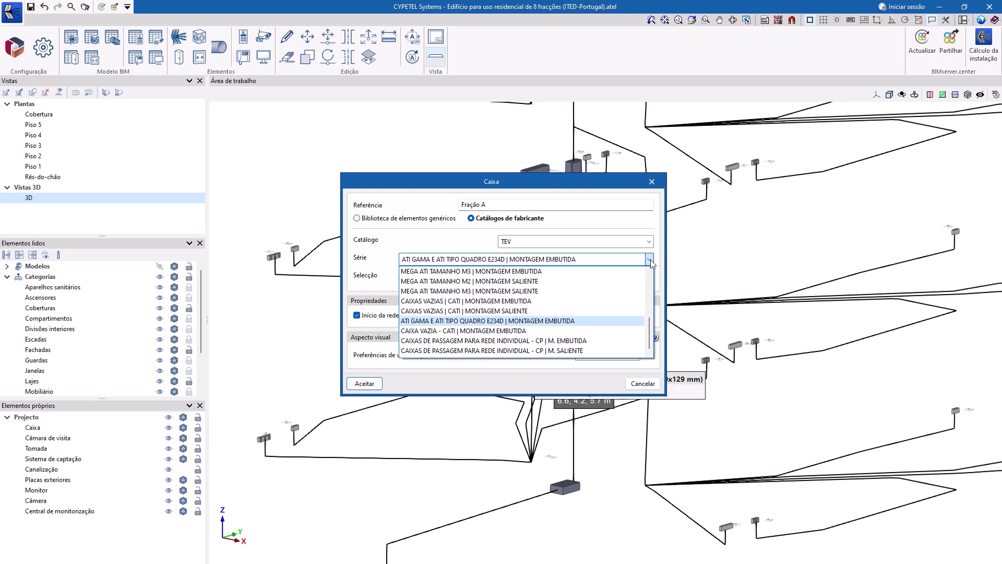
{"action": "left_click", "coordinate": [650, 260]}
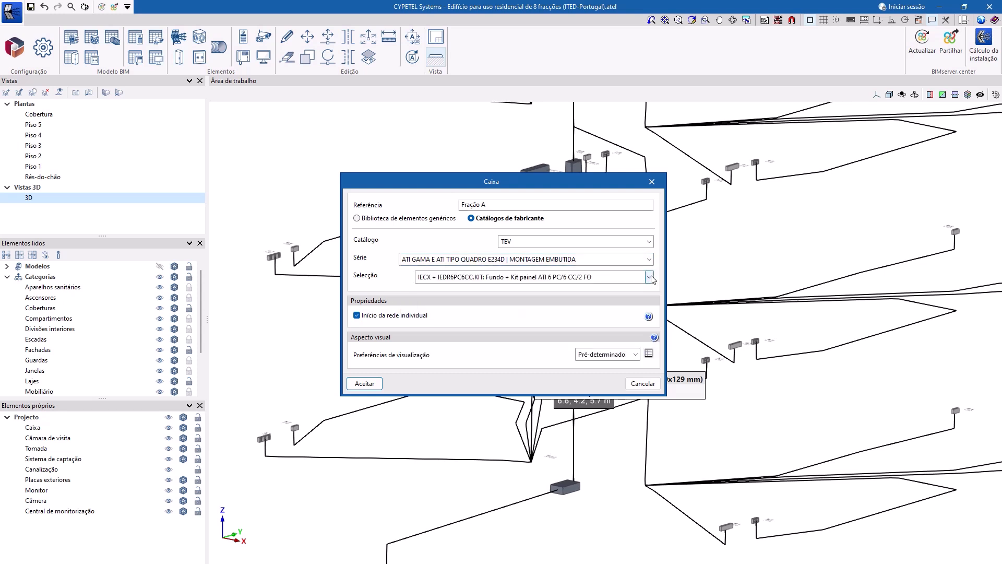
{"action": "left_click", "coordinate": [650, 278]}
{"action": "left_click", "coordinate": [651, 278]}
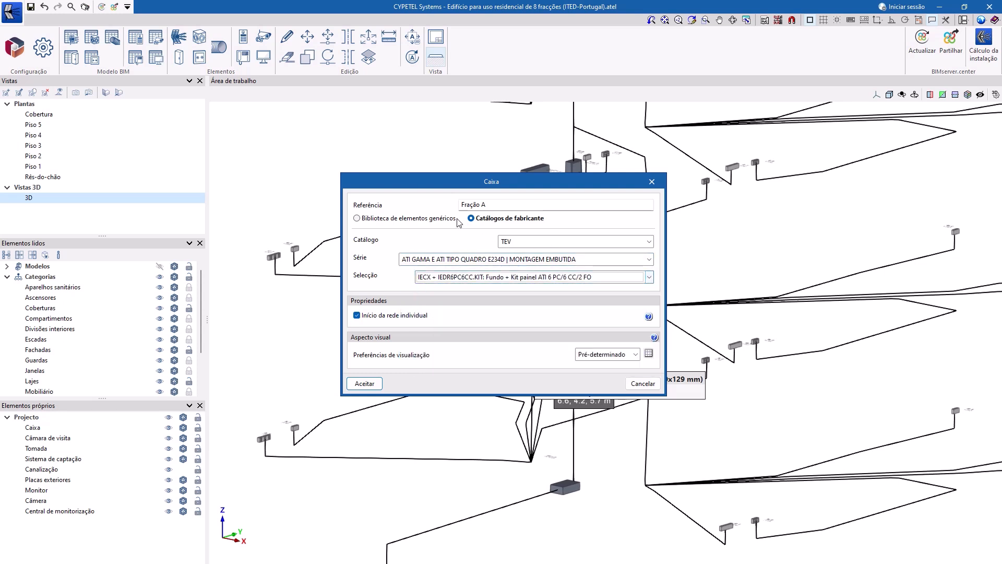
{"action": "left_click", "coordinate": [435, 222]}
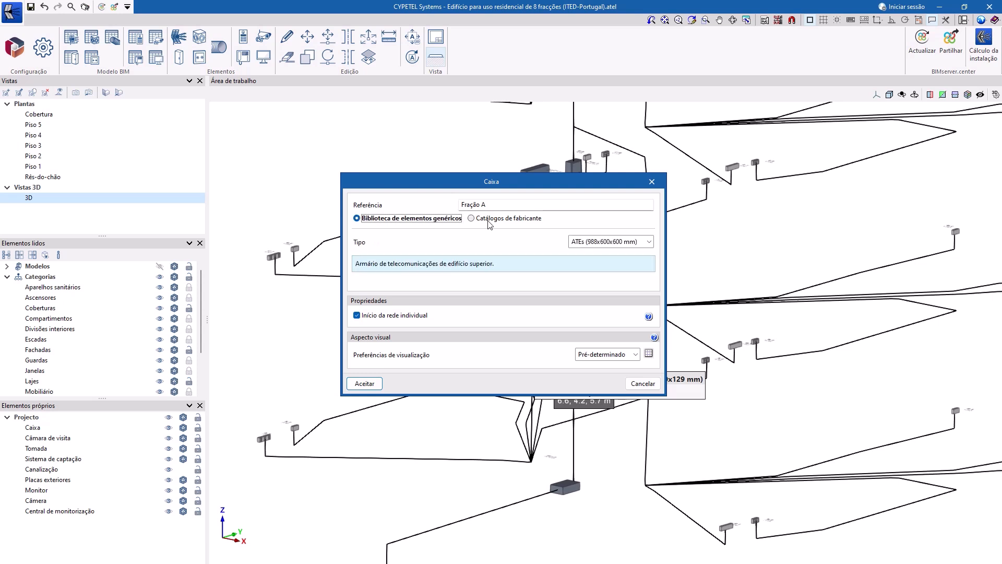
{"action": "left_click", "coordinate": [649, 243]}
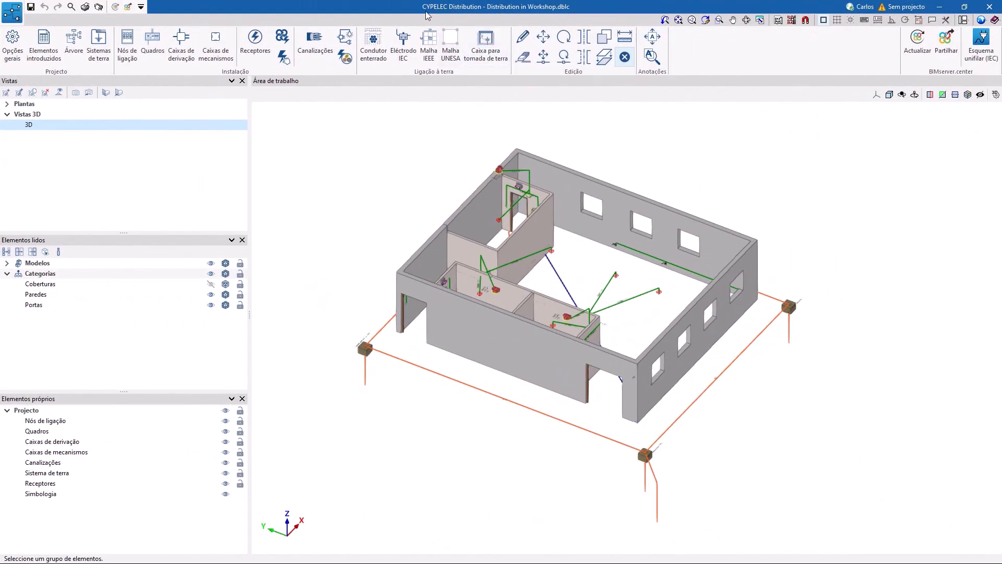
Switch to CYPELEC Distribution and review the IEC electrode types for the existing vertical rod below a corner earthing box, leaving without saving.
{"action": "left_click", "coordinate": [518, 45]}
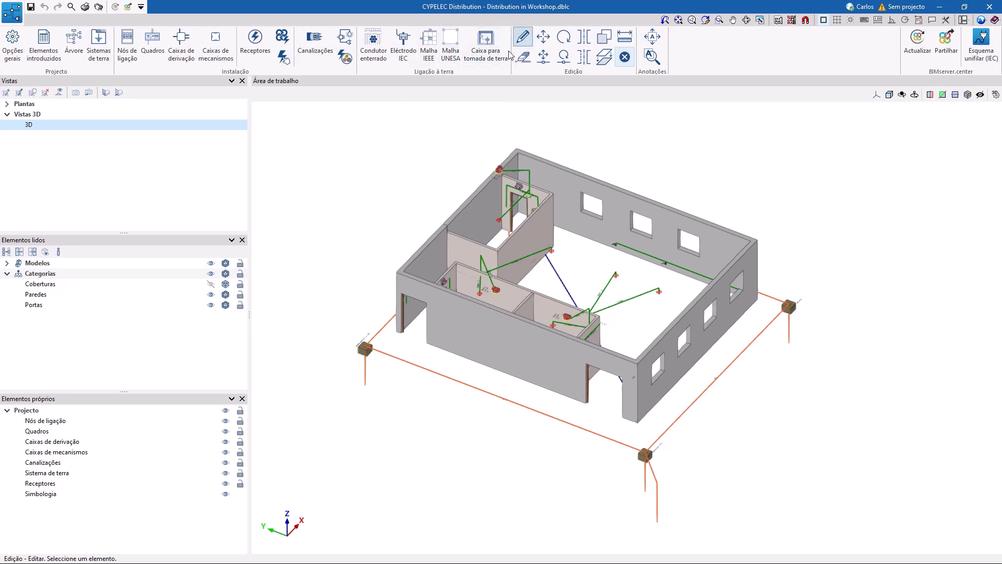
{"action": "left_click", "coordinate": [365, 374]}
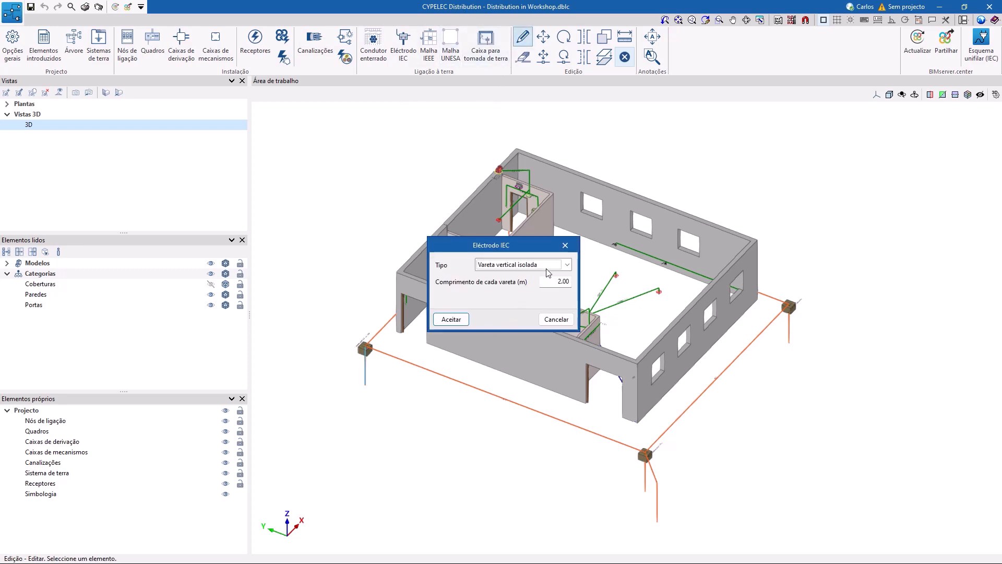
{"action": "left_click", "coordinate": [567, 264]}
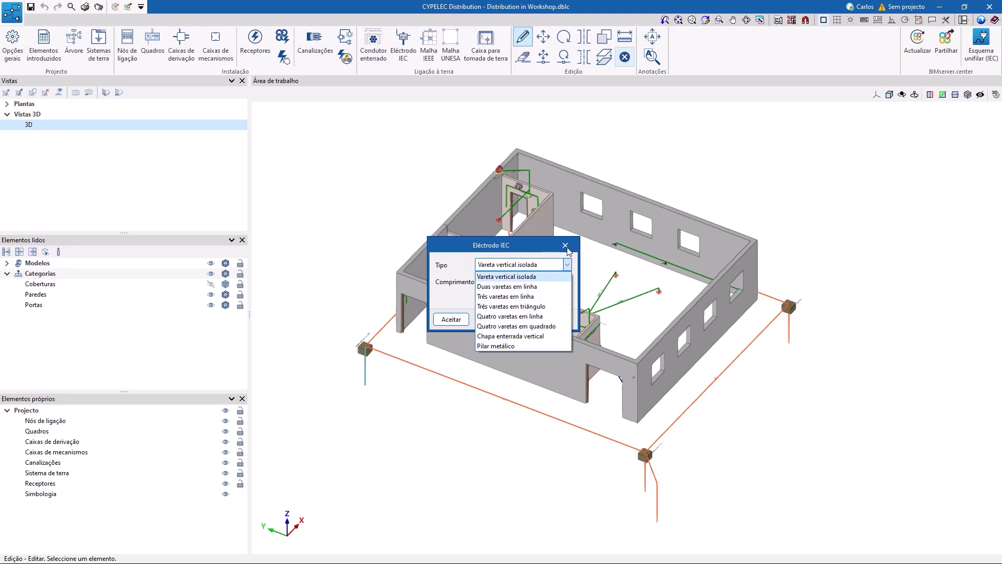
{"action": "left_click", "coordinate": [567, 250]}
{"action": "left_click", "coordinate": [568, 320]}
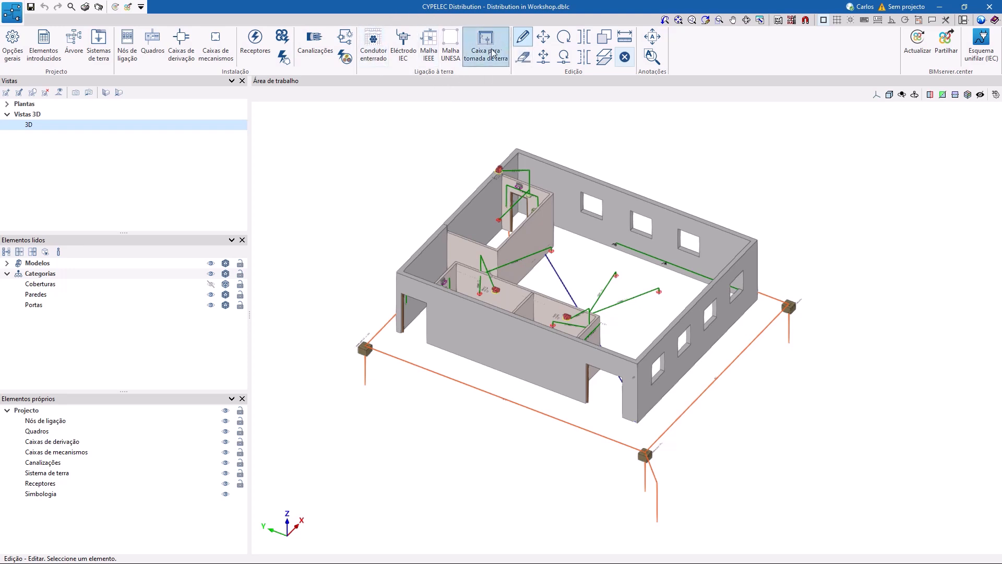
Review the type options offered for introducing a new IEC earthing electrode, and leave without placing one.
{"action": "left_click", "coordinate": [404, 62]}
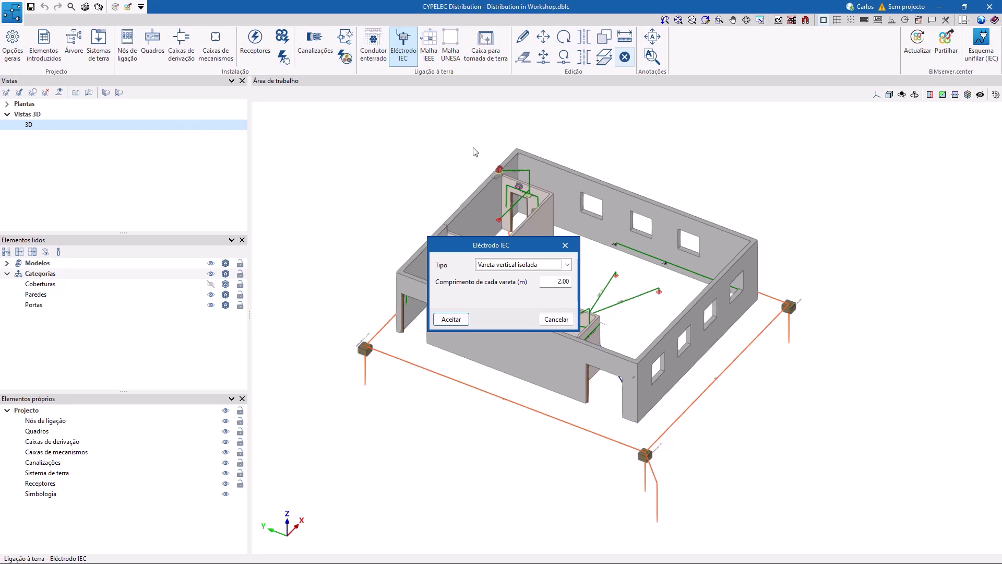
{"action": "left_click", "coordinate": [568, 265]}
{"action": "left_click", "coordinate": [569, 265]}
{"action": "left_click", "coordinate": [569, 246]}
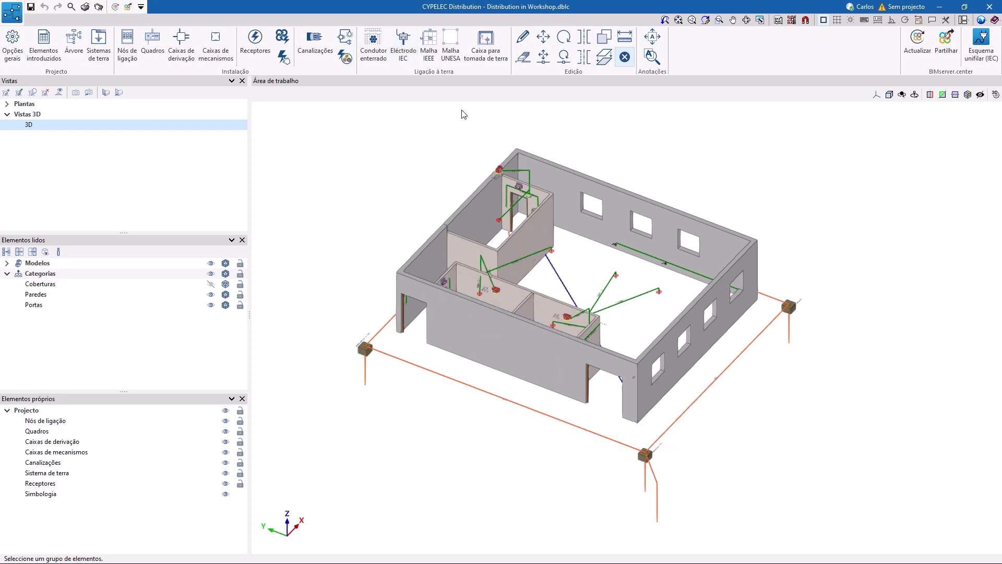
Review the IEEE earthing mesh parameters and its available conductor materials, and leave without creating the mesh.
{"action": "left_click", "coordinate": [435, 67]}
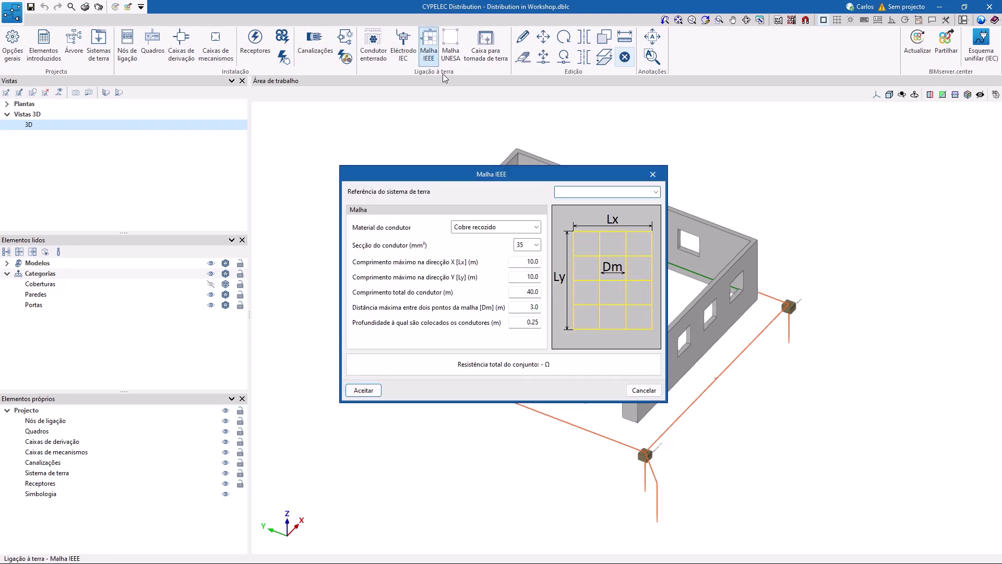
{"action": "left_click", "coordinate": [539, 228]}
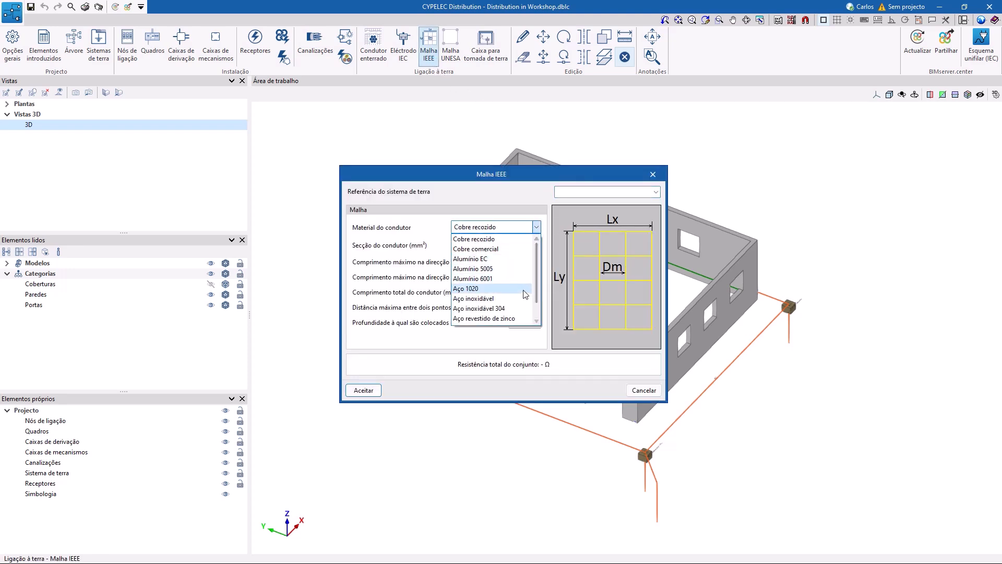
{"action": "left_click", "coordinate": [645, 392]}
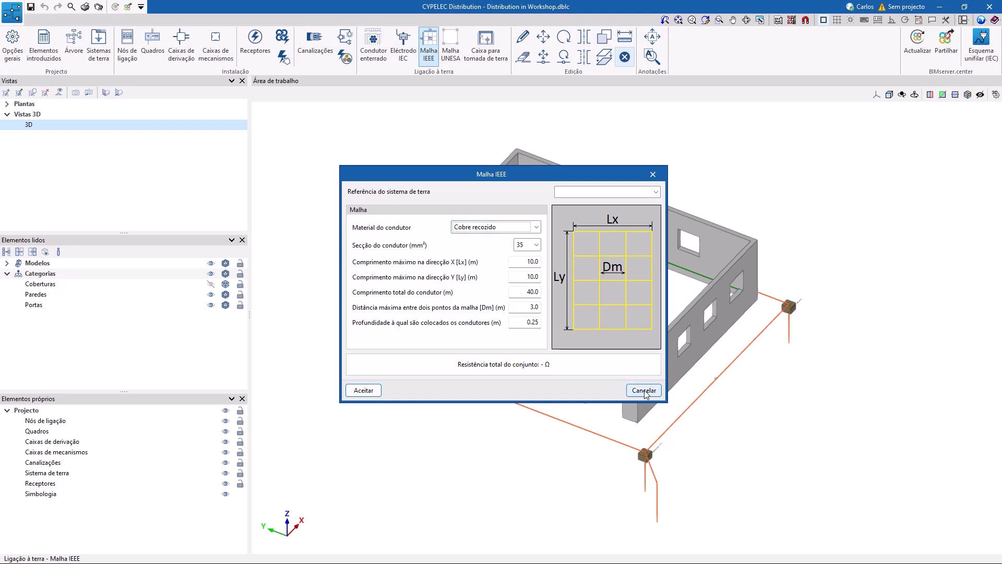
{"action": "left_click", "coordinate": [645, 390]}
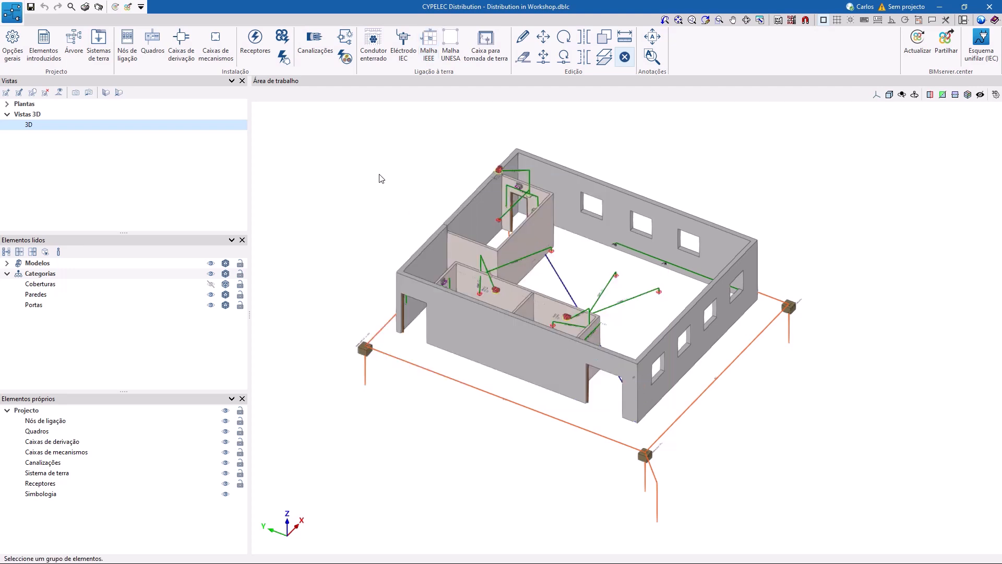
Preview earthing system PT1 under IEEE Std 80-2000, review the upper stratum's terrain resistivity options, and leave without saving.
{"action": "left_click", "coordinate": [98, 51]}
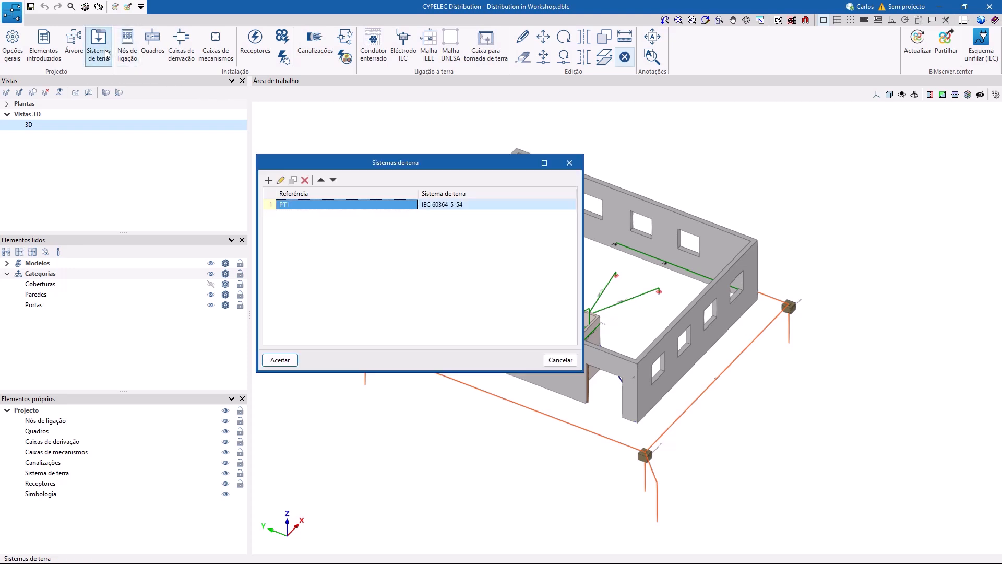
{"action": "left_click", "coordinate": [280, 179]}
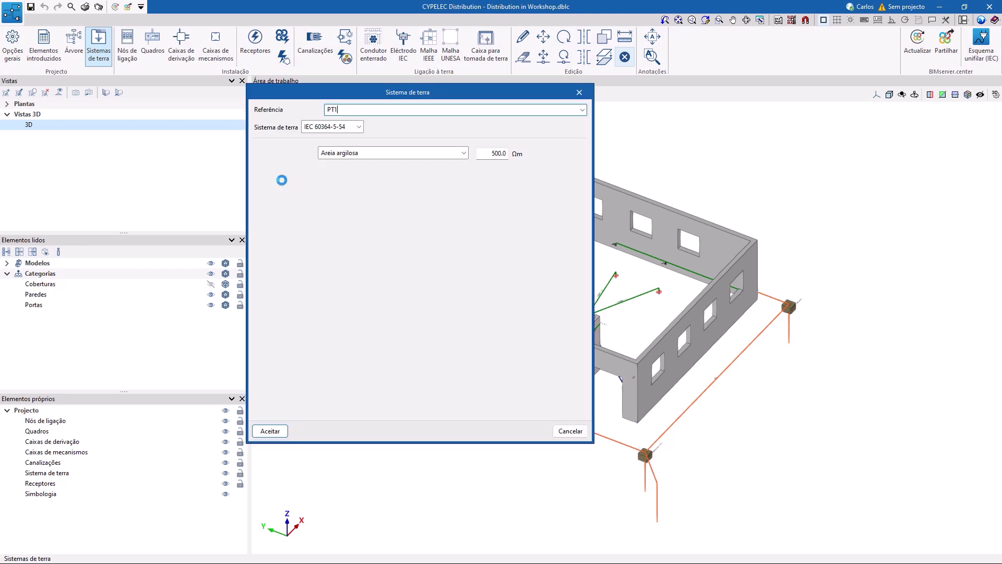
{"action": "left_click", "coordinate": [359, 126]}
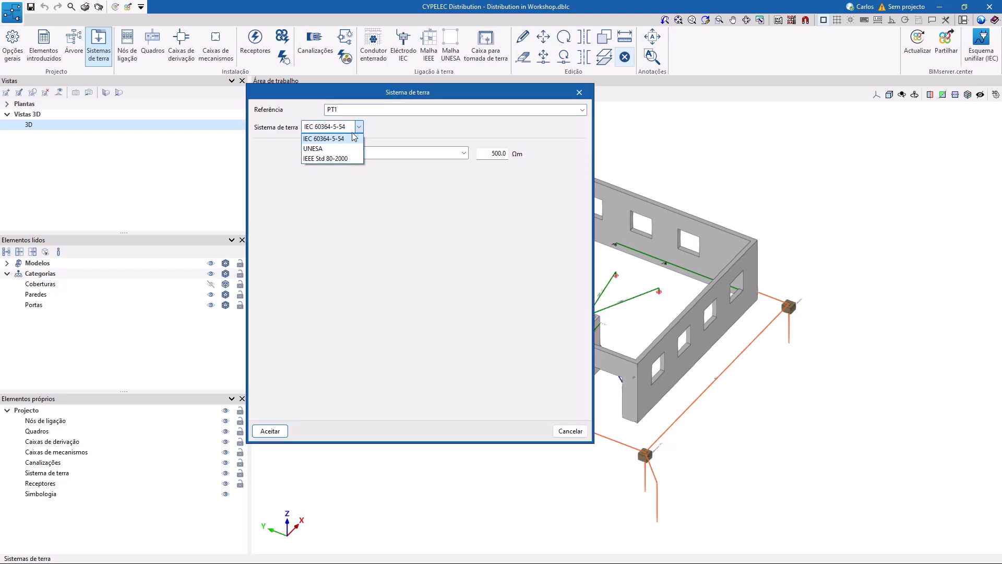
{"action": "left_click", "coordinate": [347, 158]}
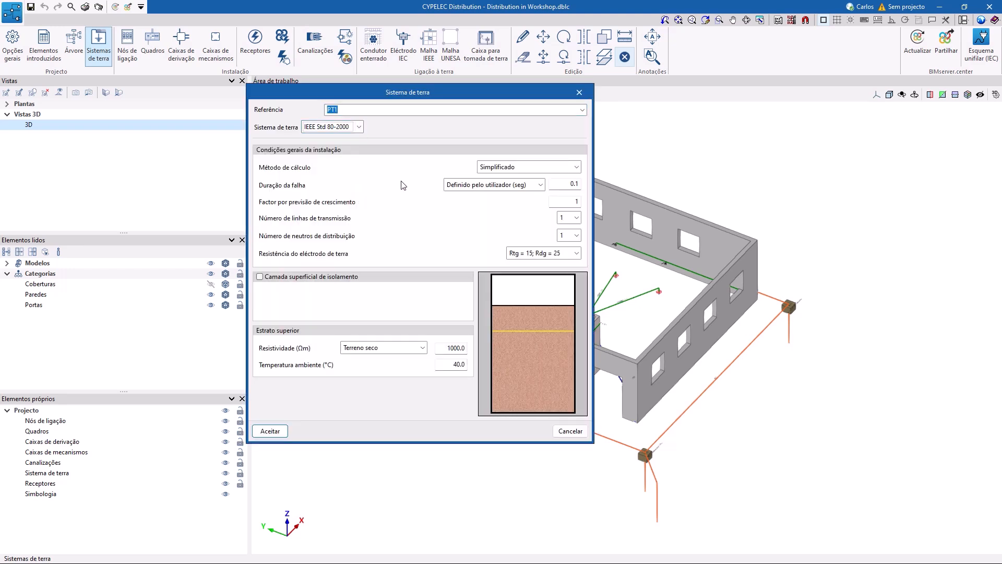
{"action": "left_click", "coordinate": [422, 348]}
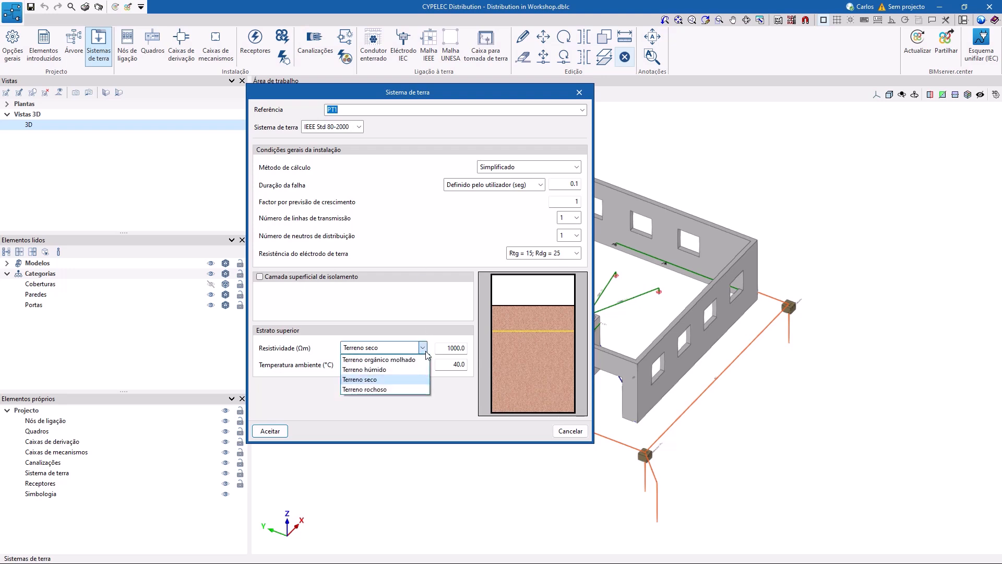
{"action": "left_click", "coordinate": [424, 348]}
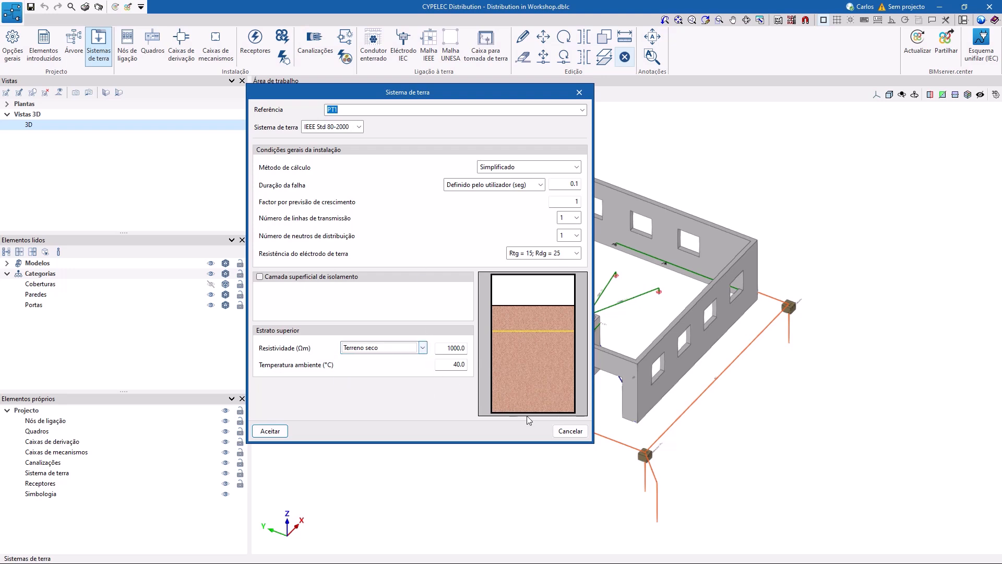
{"action": "left_click", "coordinate": [567, 431]}
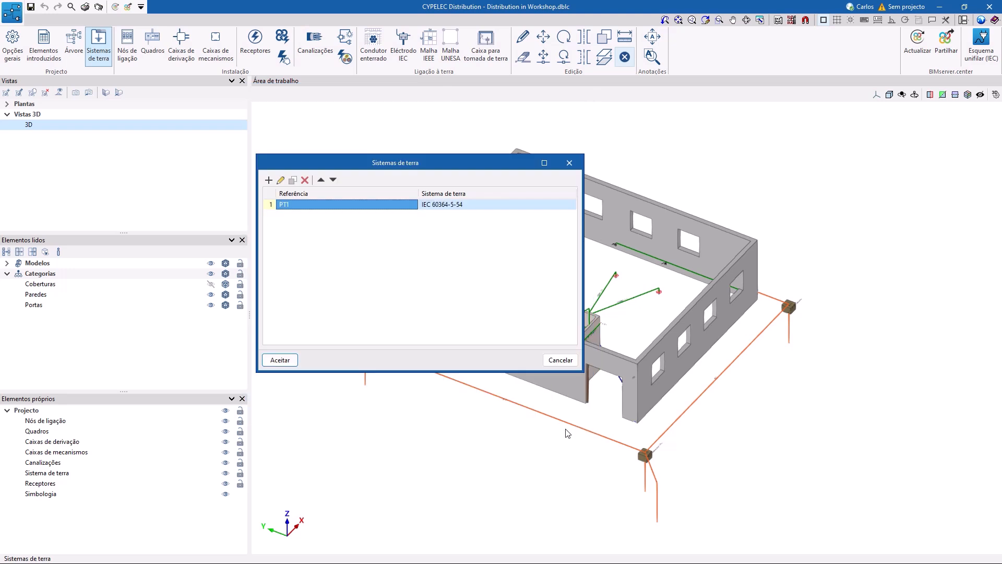
{"action": "left_click", "coordinate": [560, 360]}
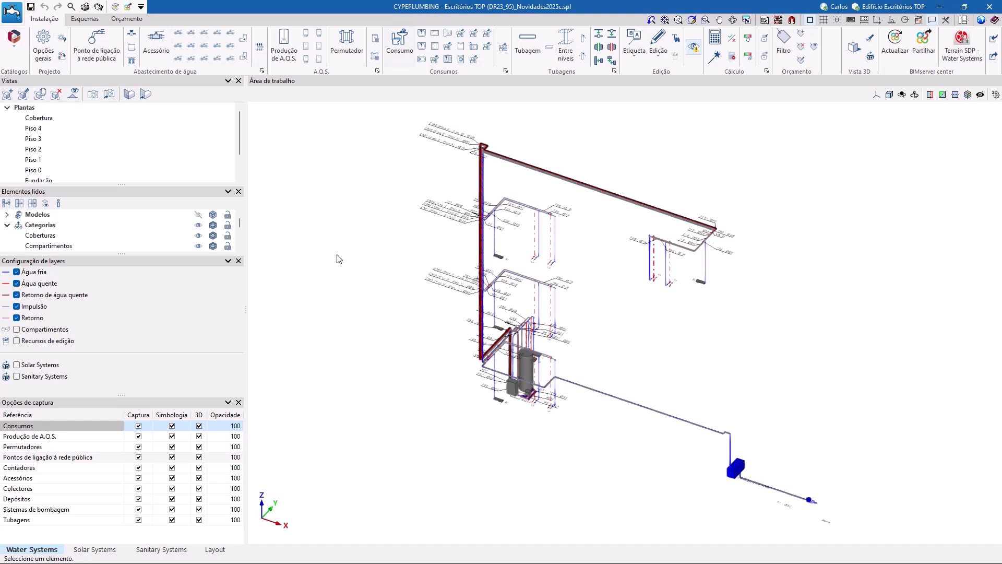
Switch to CYPEPLUMBING and examine the Solar Systems network with the building models temporarily hidden, the Sanitary Systems network and the Layout sheet.
{"action": "left_click", "coordinate": [101, 554]}
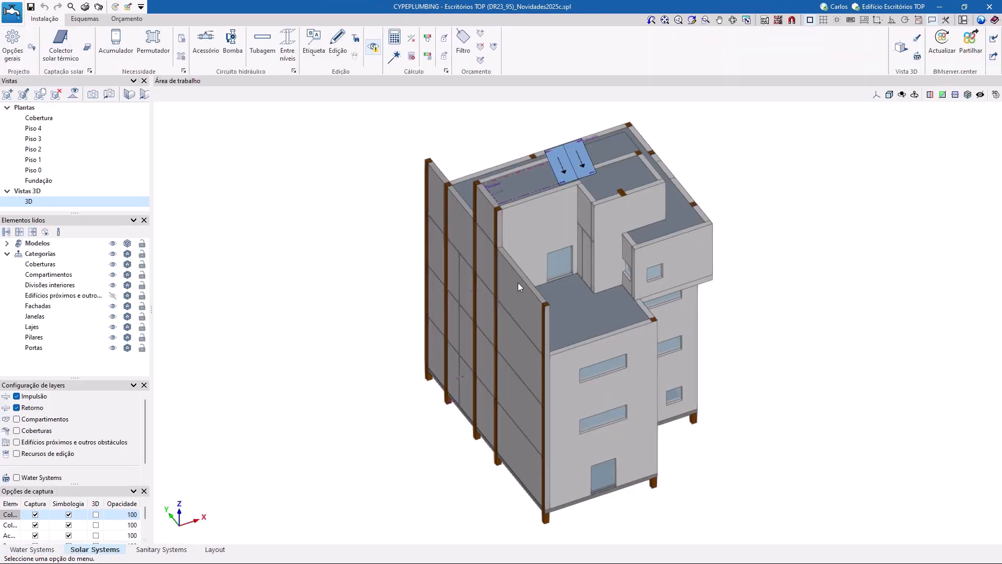
{"action": "left_click", "coordinate": [113, 244]}
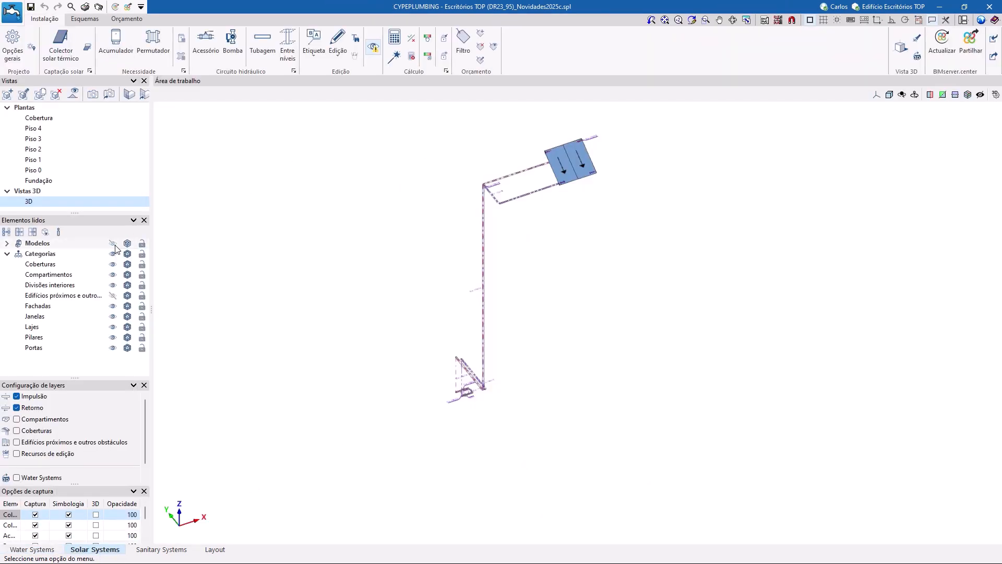
{"action": "left_click", "coordinate": [114, 244]}
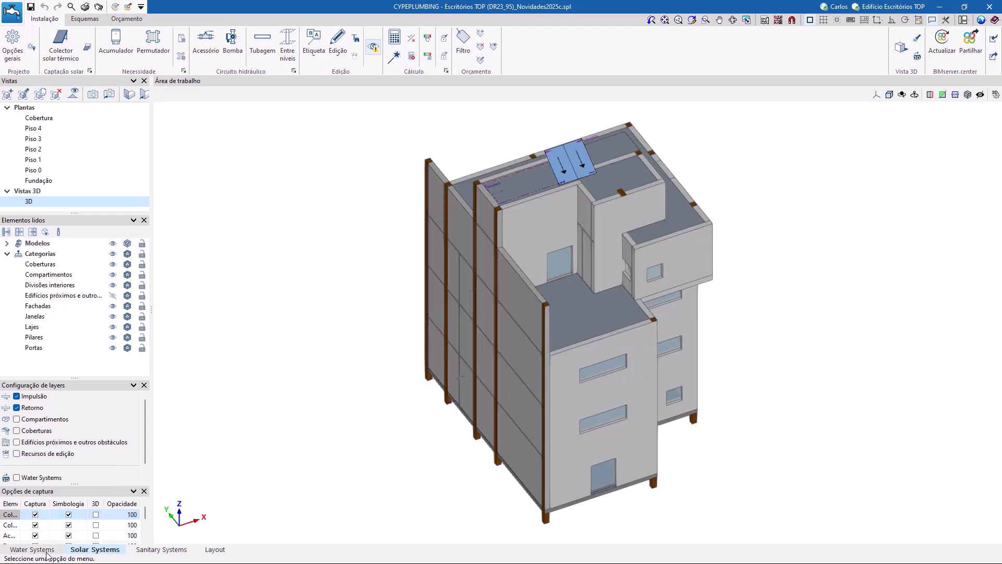
{"action": "left_click", "coordinate": [157, 552]}
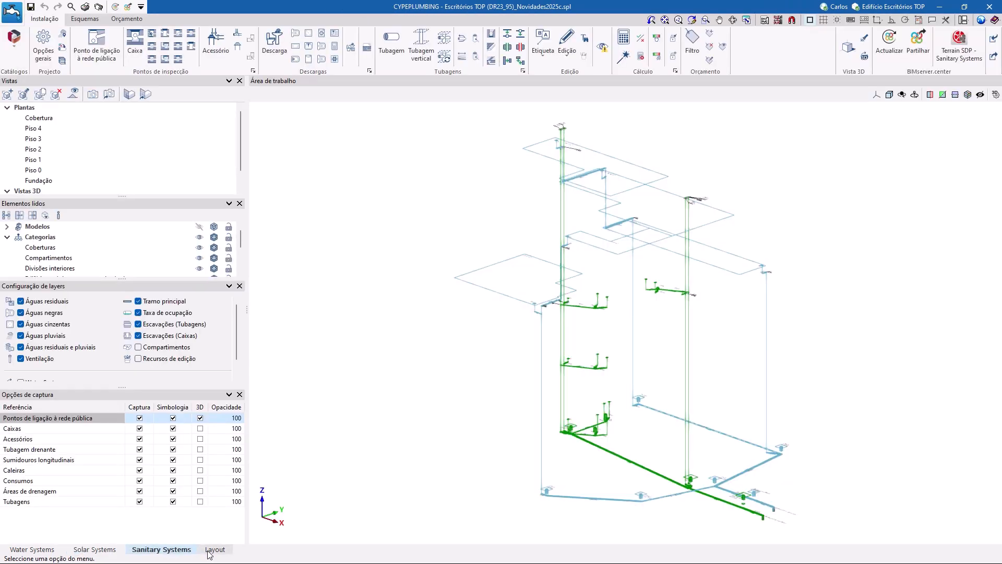
{"action": "left_click", "coordinate": [209, 551]}
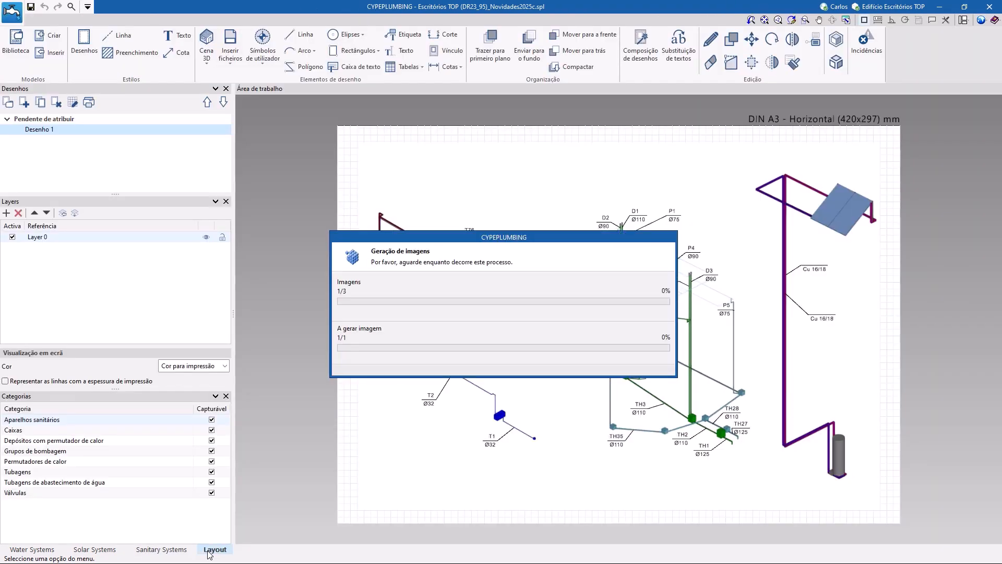
Review the linked domestic hot water production and storage systems in Water Systems, and leave without changes.
{"action": "left_click", "coordinate": [50, 553]}
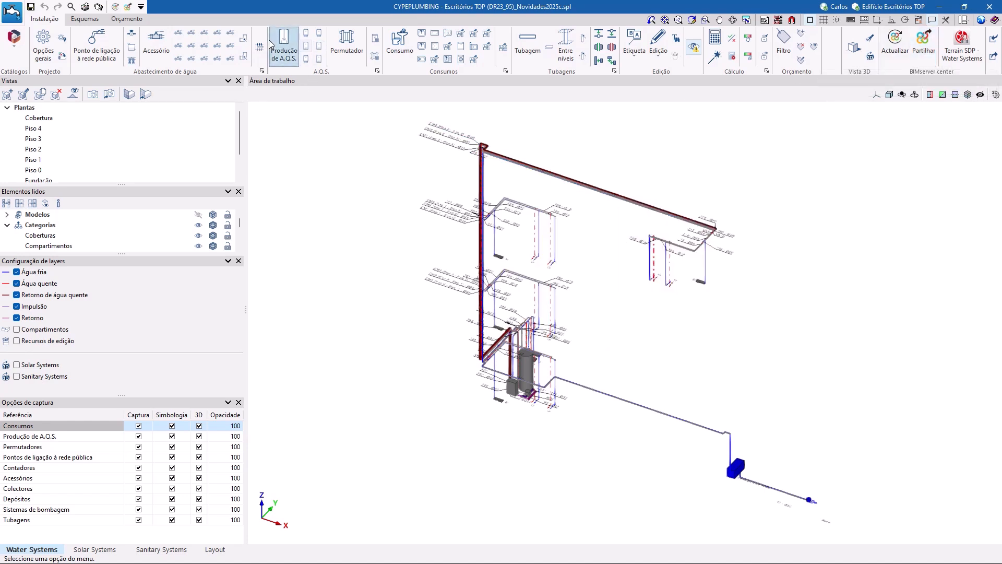
{"action": "left_click", "coordinate": [379, 41]}
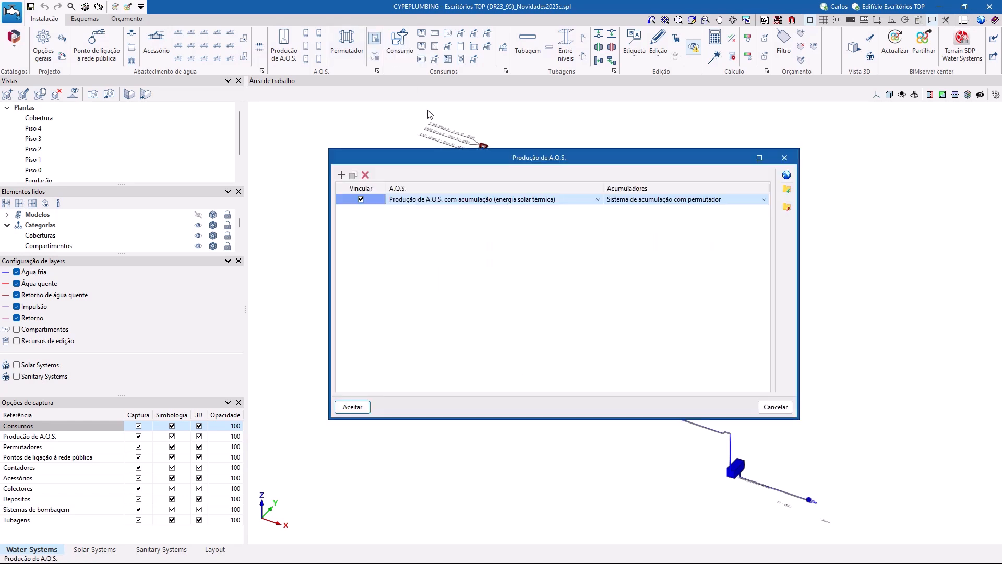
{"action": "left_click", "coordinate": [775, 405]}
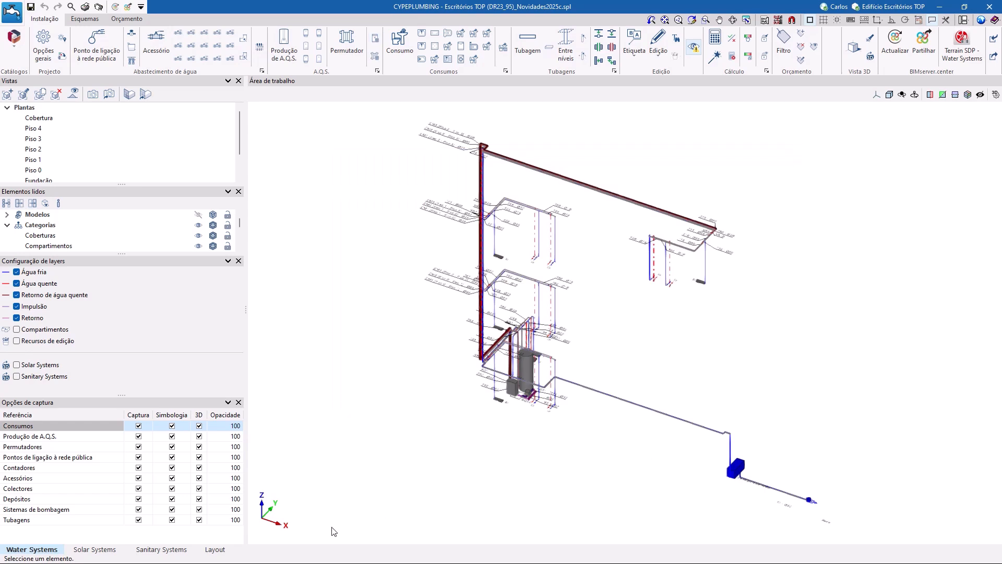
Examine the solar thermal installation in Solar Systems and view its schematic with collector, pump and storage tank.
{"action": "left_click", "coordinate": [107, 552]}
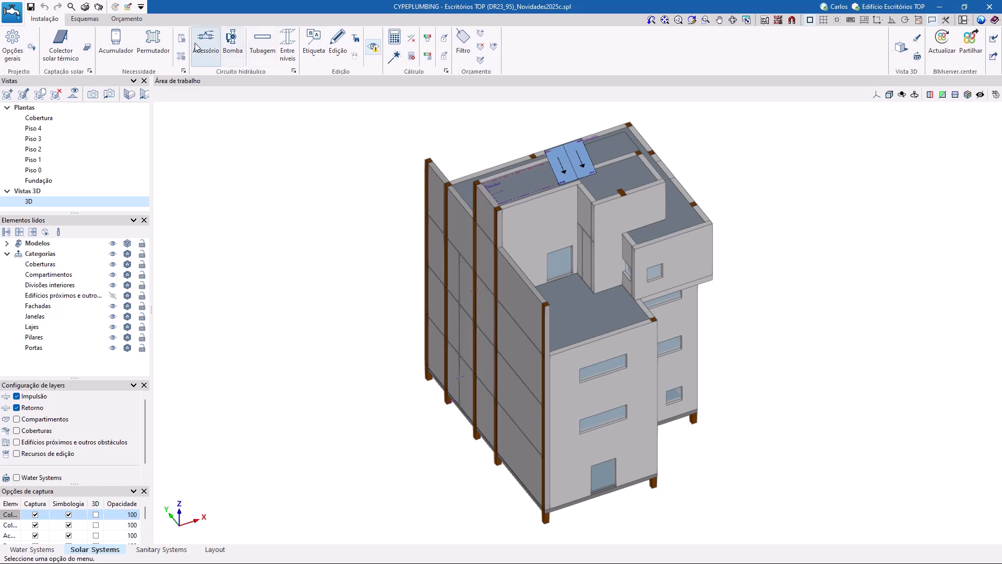
{"action": "left_click", "coordinate": [182, 39]}
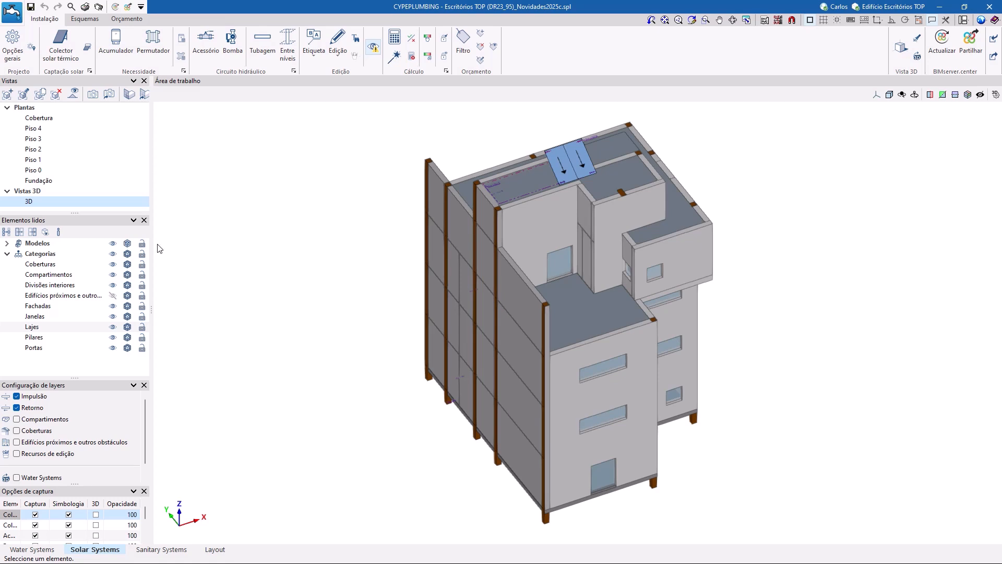
{"action": "left_click", "coordinate": [80, 22]}
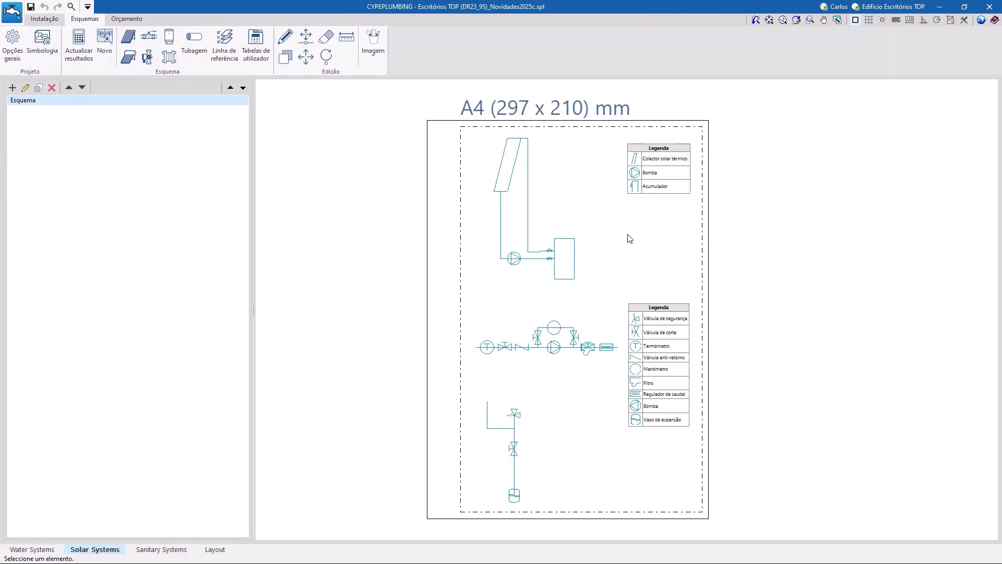
Inspect the details of the solar collector and storage tank in the solar thermal schematic.
{"action": "middle_click_drag", "start_coordinate": [642, 227], "coordinate": [635, 214]}
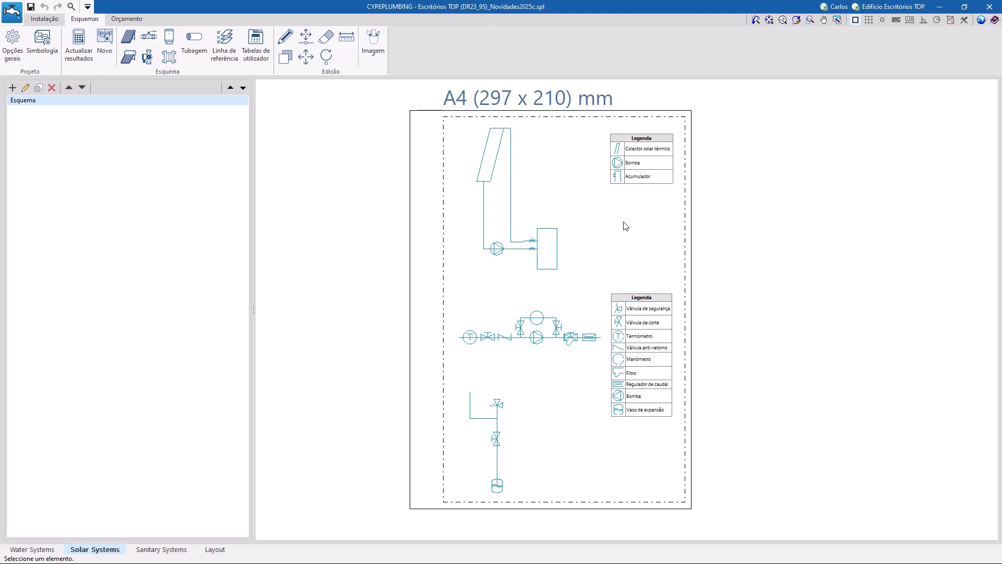
{"action": "mouse_move", "coordinate": [497, 159]}
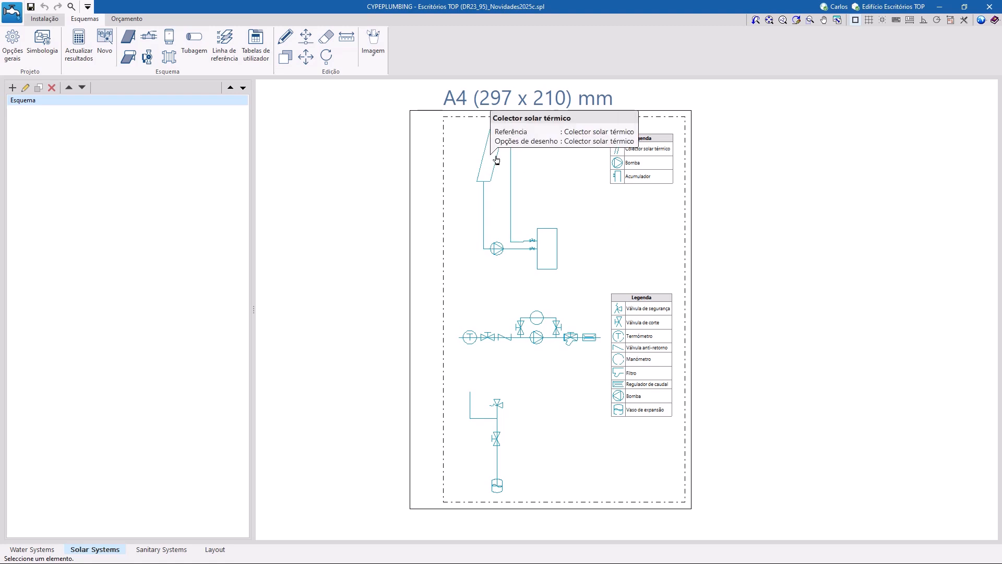
{"action": "mouse_move", "coordinate": [552, 241]}
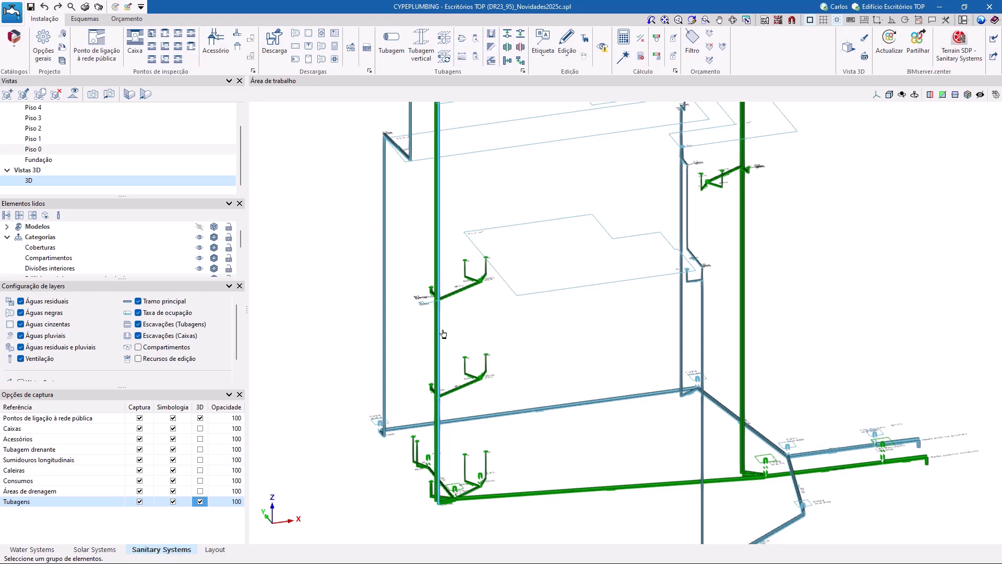
Preview the commands for creating intersections between vertical and horizontal pipes in the Sanitary Systems 3D network.
{"action": "scroll", "coordinate": [444, 333], "scroll_direction": "up", "scroll_amount": 3}
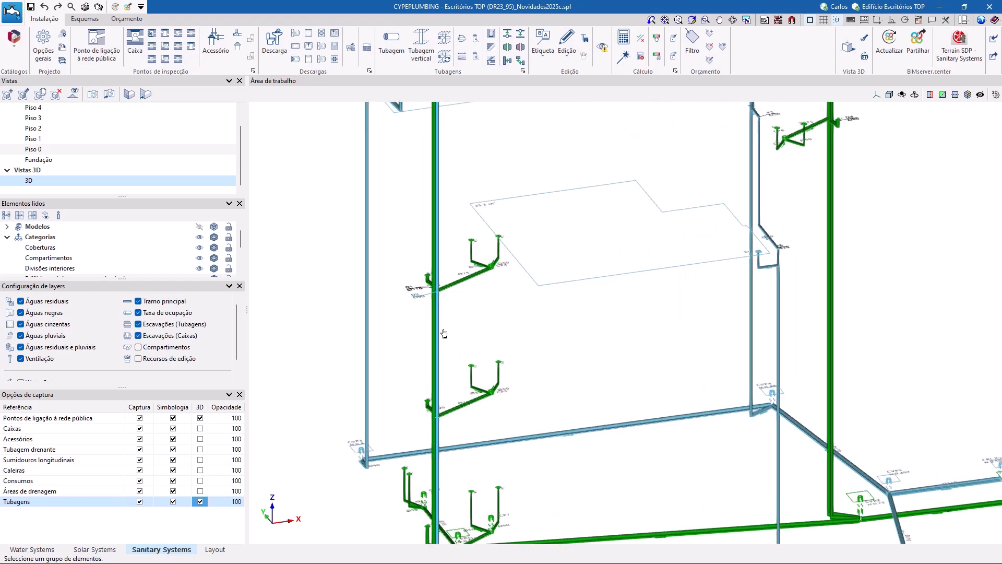
{"action": "left_click", "coordinate": [445, 39]}
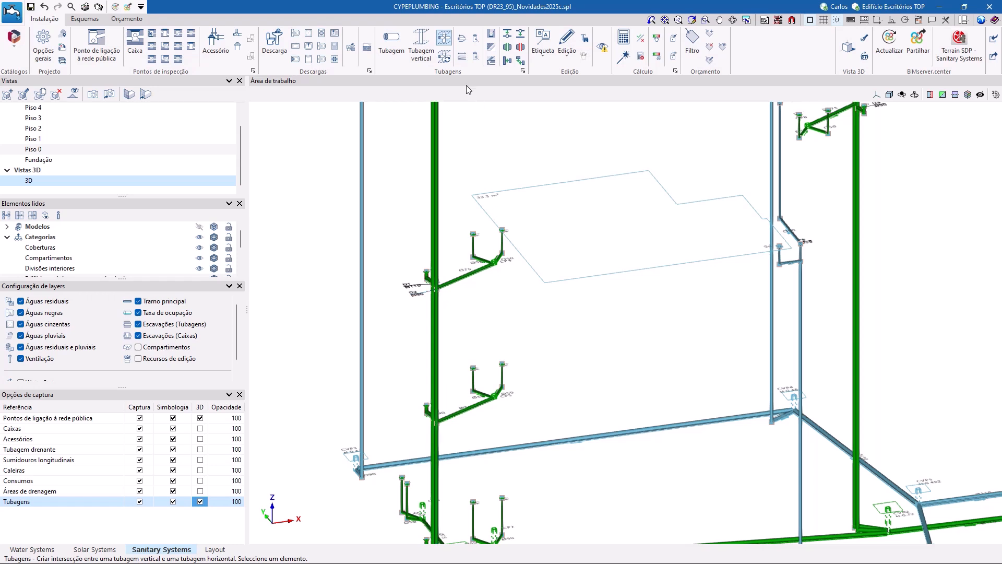
{"action": "left_click", "coordinate": [447, 60]}
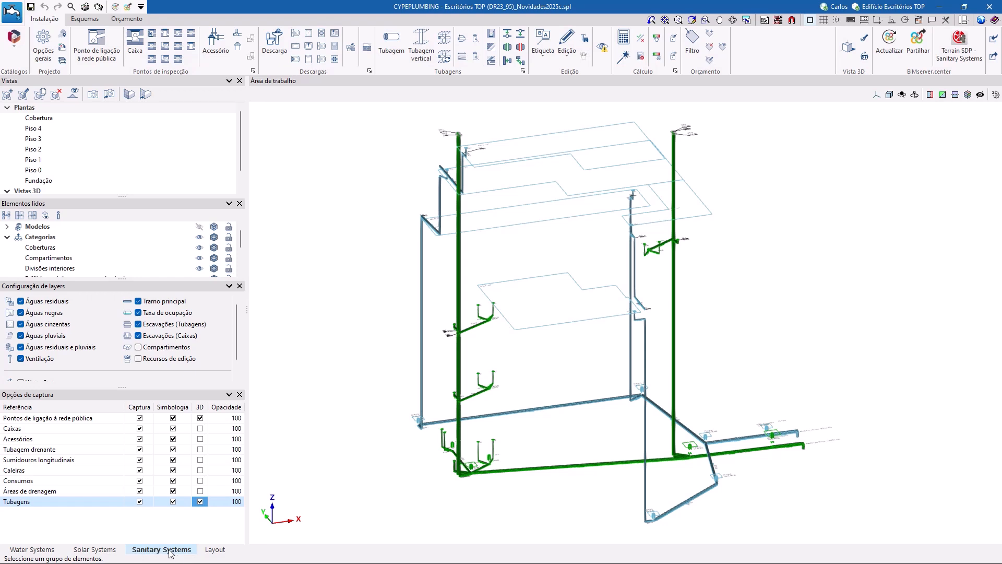
Review the Inferior, Centro and Superior 3D alignment options of the buried horizontal wastewater pipe TH3, and leave without saving.
{"action": "left_click", "coordinate": [551, 474]}
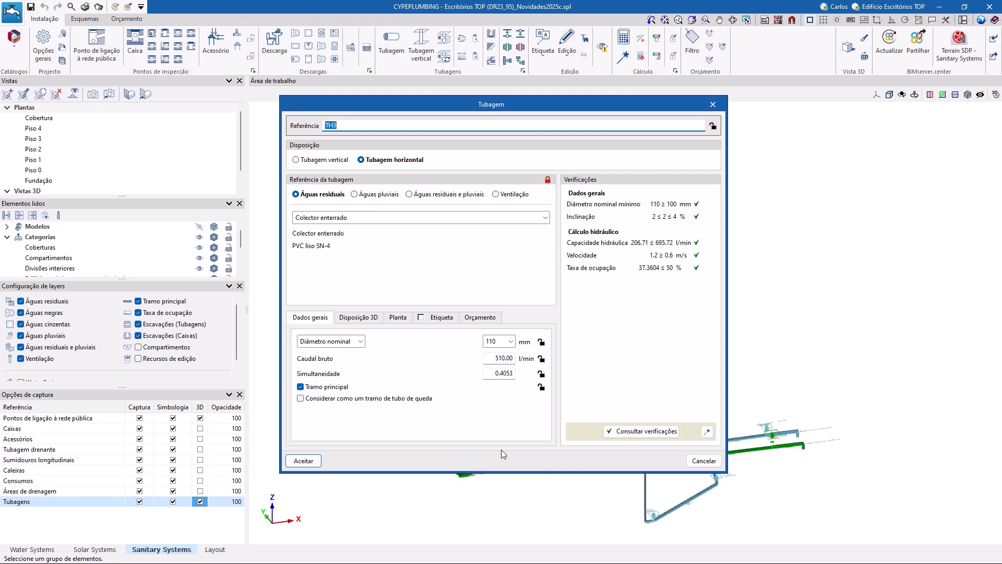
{"action": "left_click", "coordinate": [358, 318]}
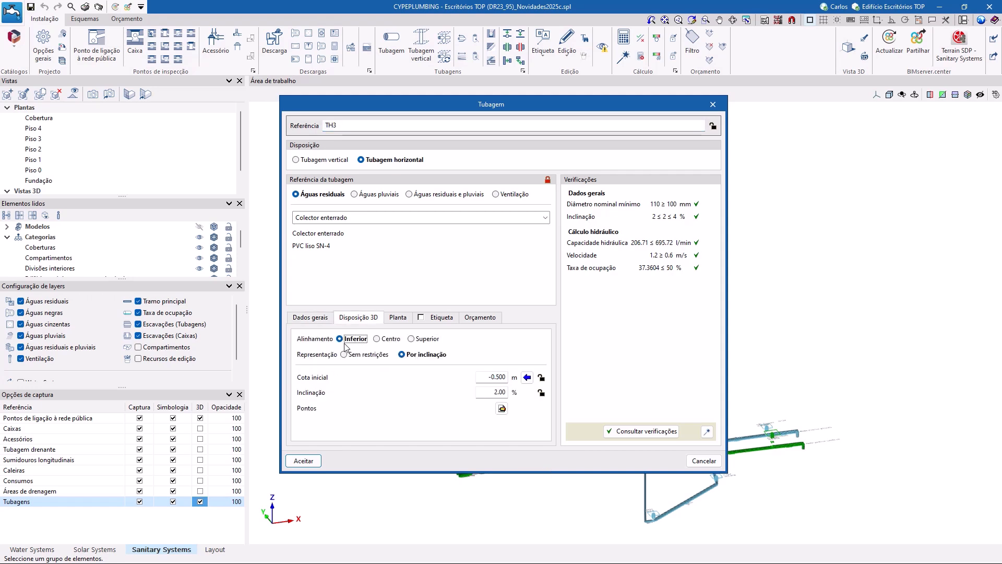
{"action": "left_click", "coordinate": [387, 340]}
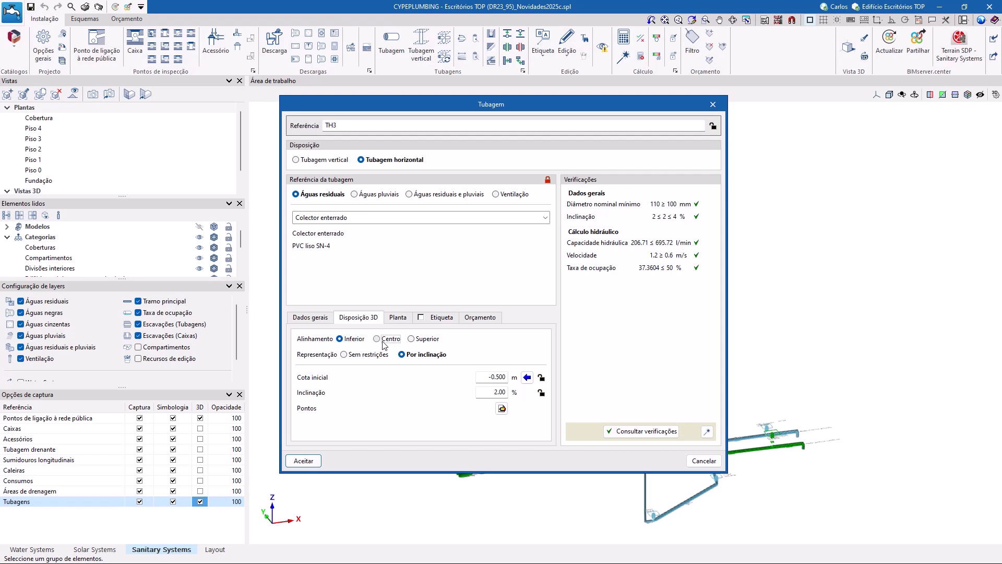
{"action": "left_click", "coordinate": [412, 340]}
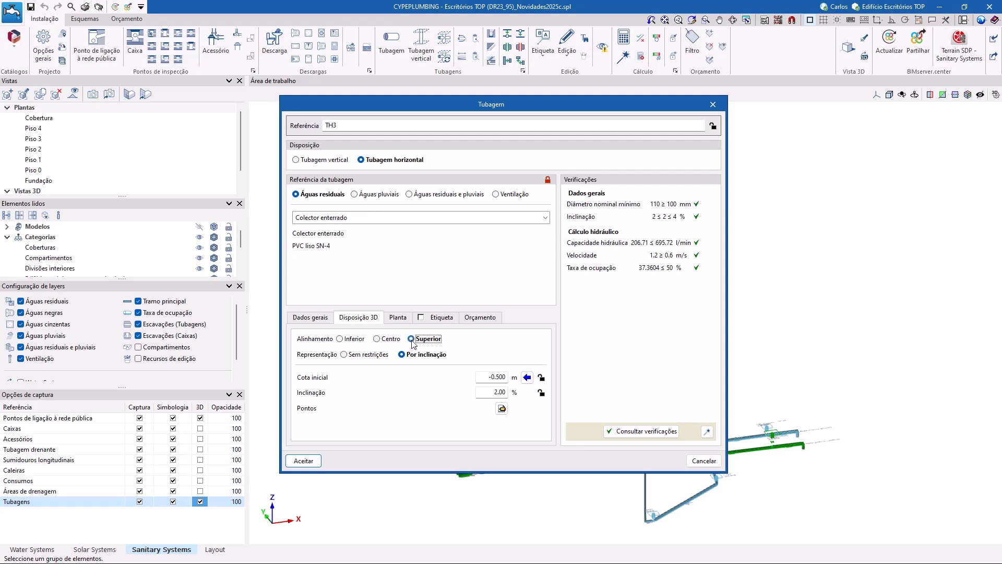
{"action": "left_click", "coordinate": [340, 340]}
{"action": "left_click", "coordinate": [703, 462]}
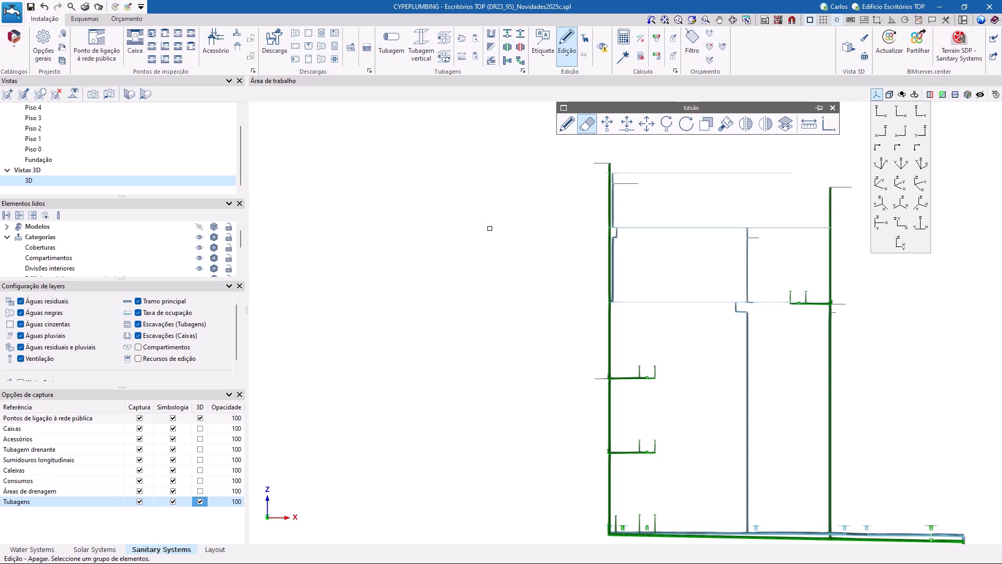
Insert a vertical wastewater pipe from Cobertura (17.50 m) to Piso 0 (0.00 m) in the empty area beside the existing sanitary network.
{"action": "left_click", "coordinate": [424, 54]}
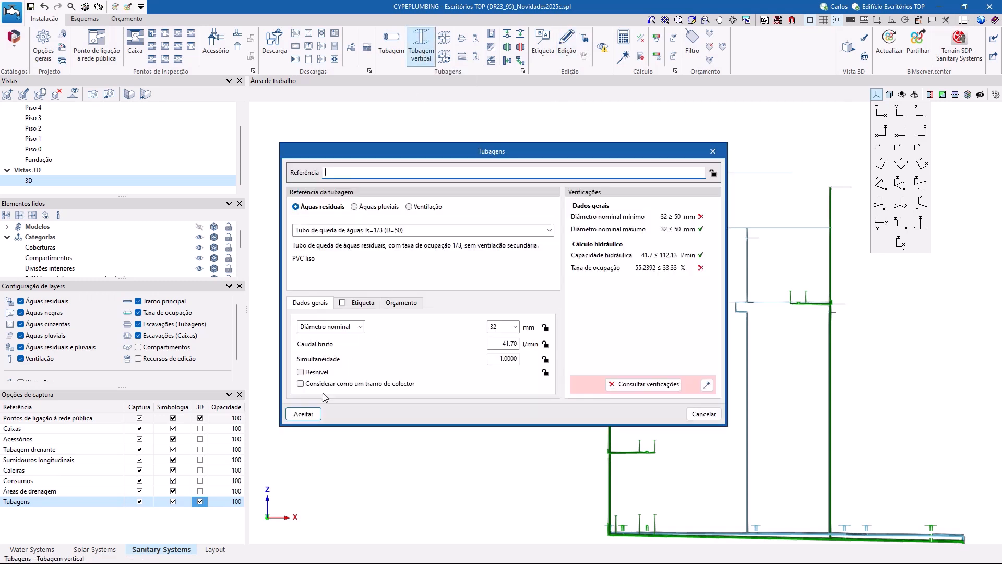
{"action": "left_click", "coordinate": [313, 415]}
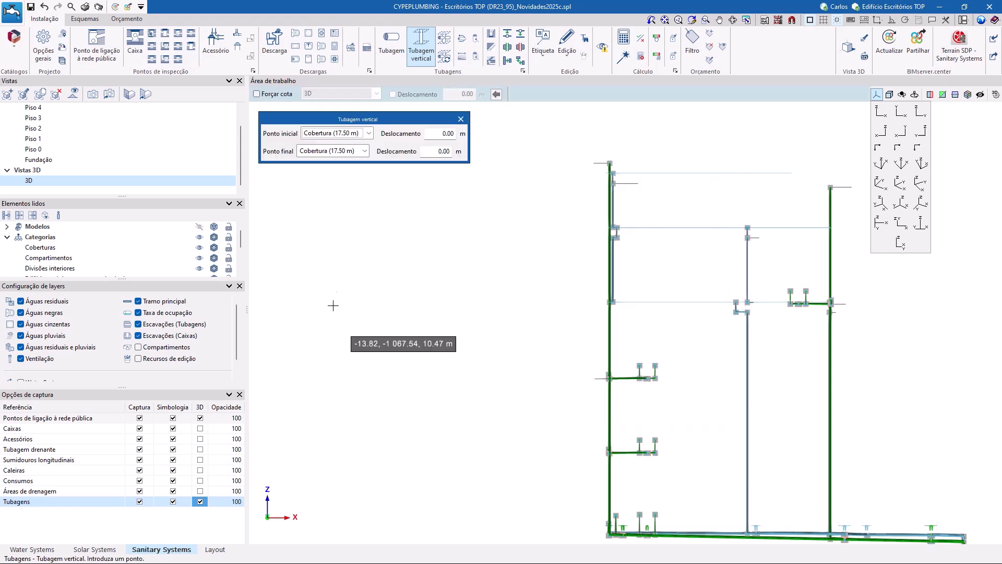
{"action": "left_click", "coordinate": [330, 135]}
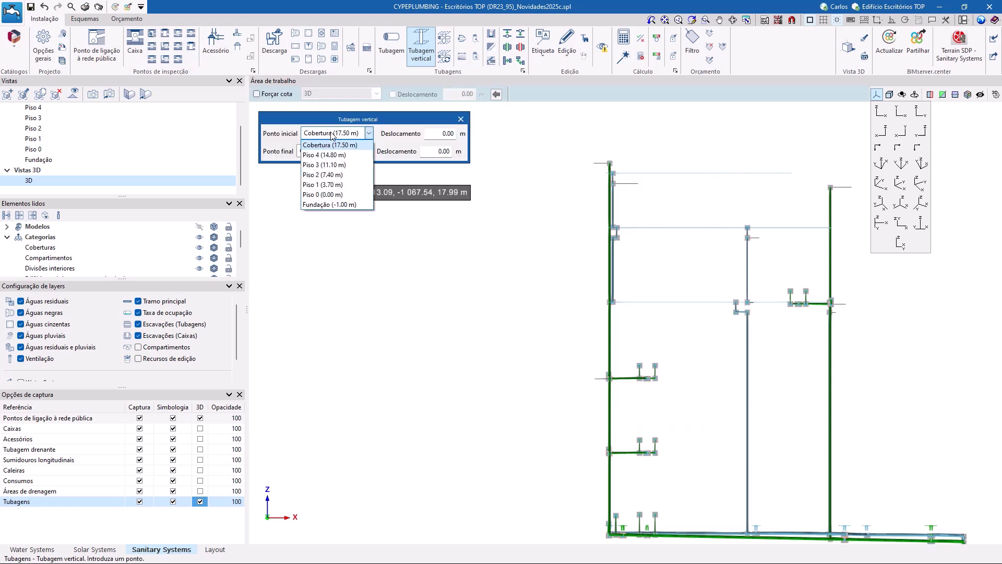
{"action": "left_click", "coordinate": [332, 136]}
{"action": "left_click", "coordinate": [325, 152]}
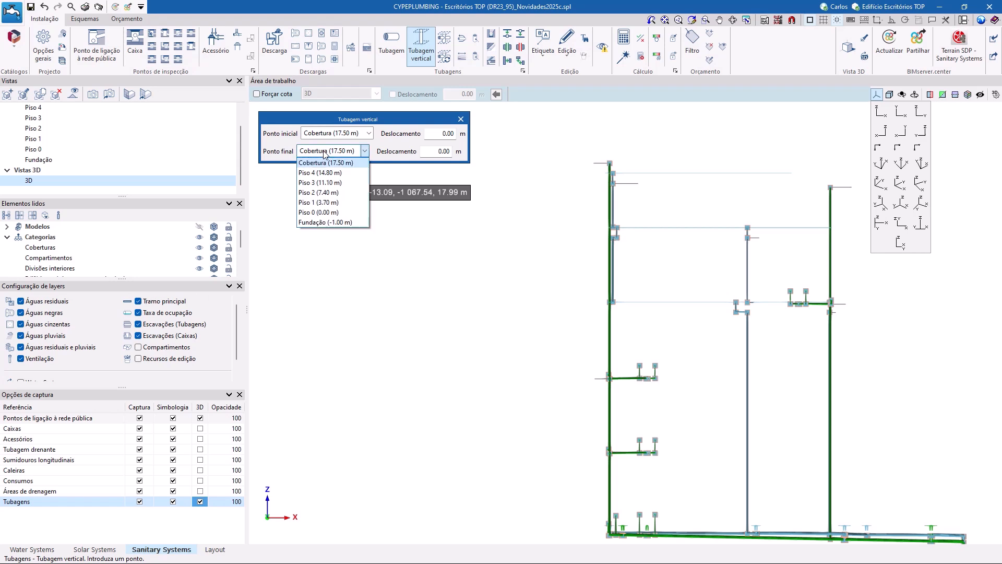
{"action": "left_click", "coordinate": [320, 212]}
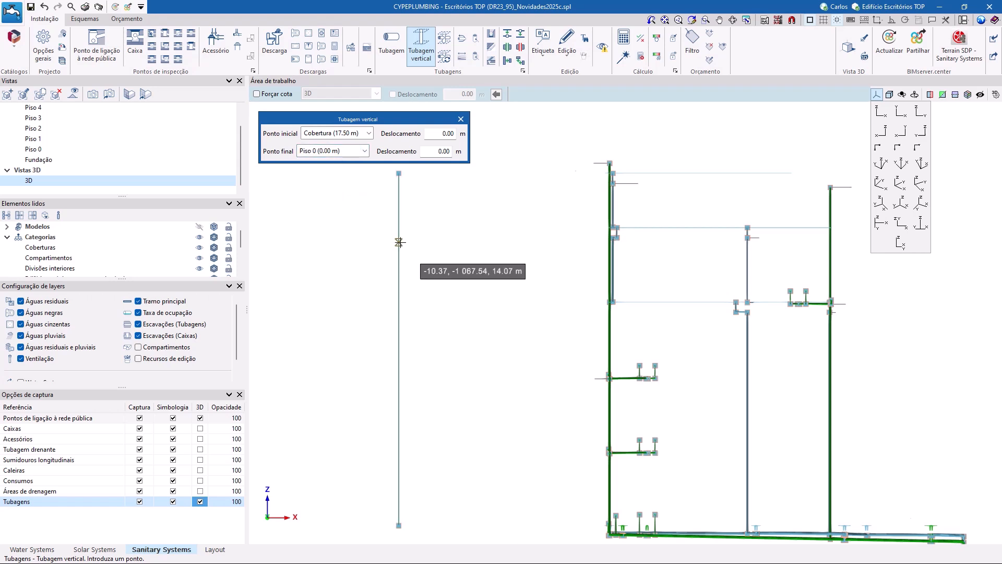
{"action": "scroll", "coordinate": [399, 245], "scroll_direction": "down", "scroll_amount": 1}
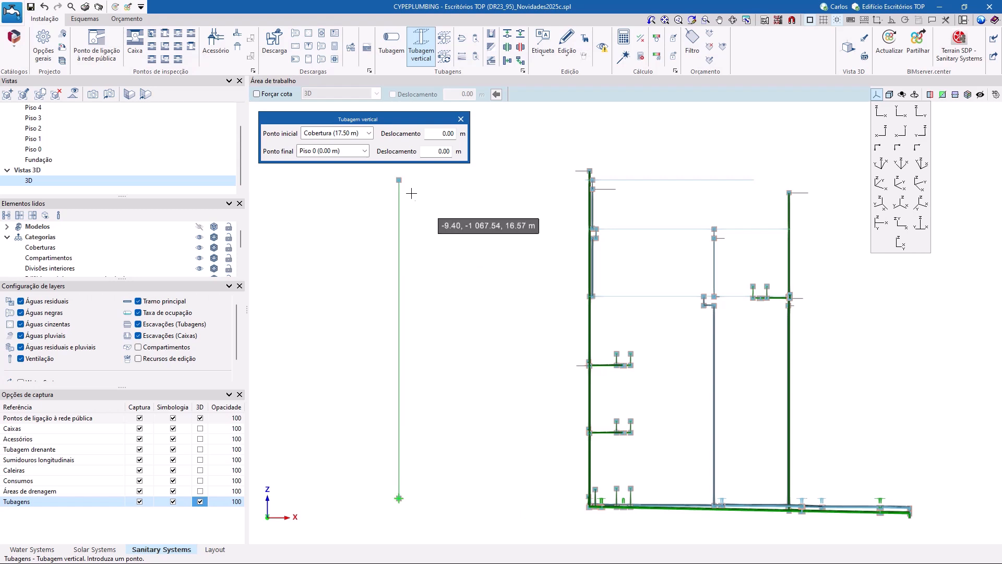
{"action": "left_click", "coordinate": [399, 180]}
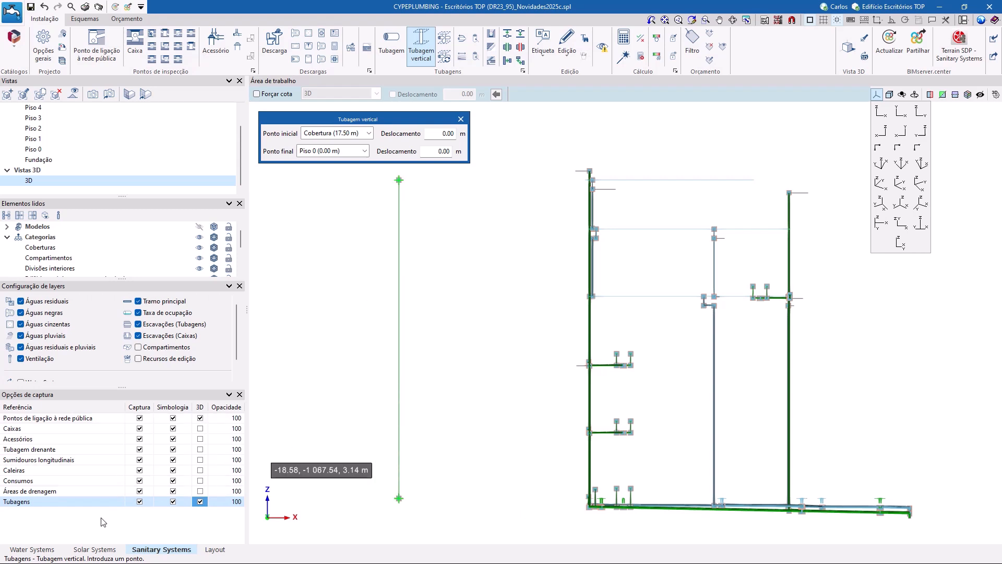
In Water Systems, accept a galvanized steel cold water riser between levels and review its start and end level options.
{"action": "left_click", "coordinate": [39, 551]}
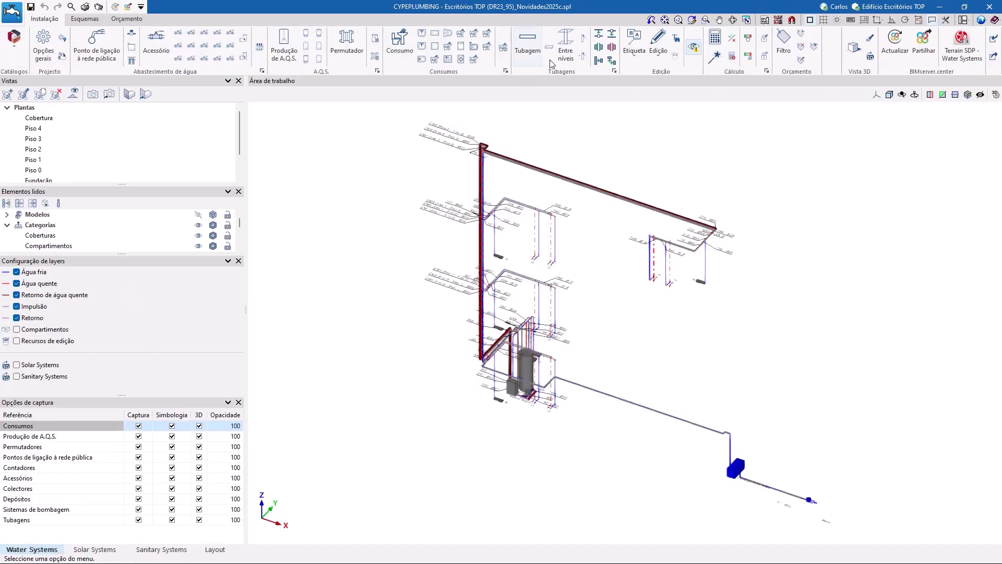
{"action": "left_click", "coordinate": [566, 58]}
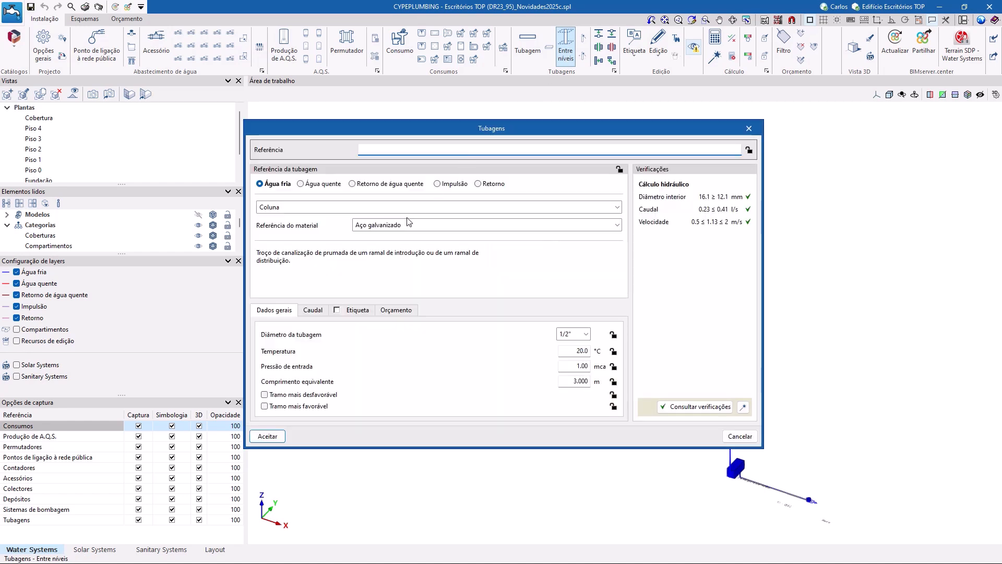
{"action": "left_click", "coordinate": [267, 436]}
{"action": "left_click", "coordinate": [369, 133]}
{"action": "left_click", "coordinate": [369, 133]}
{"action": "left_click", "coordinate": [365, 152]}
{"action": "left_click", "coordinate": [365, 152]}
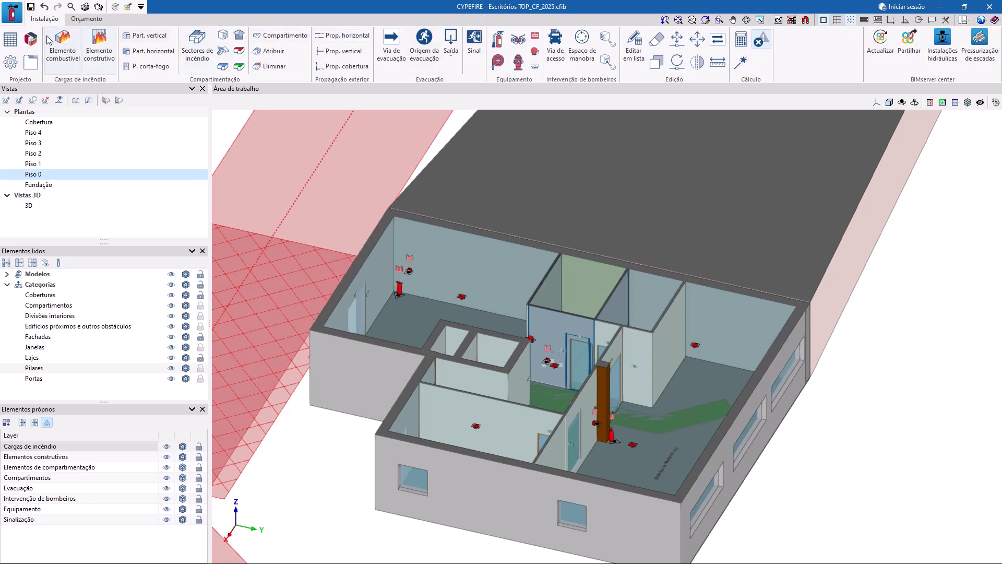
Switch to CYPEFIRE and review the S3F Signs catalogue and the list of other manufacturers' catalogues without downloading any.
{"action": "left_click", "coordinate": [29, 42]}
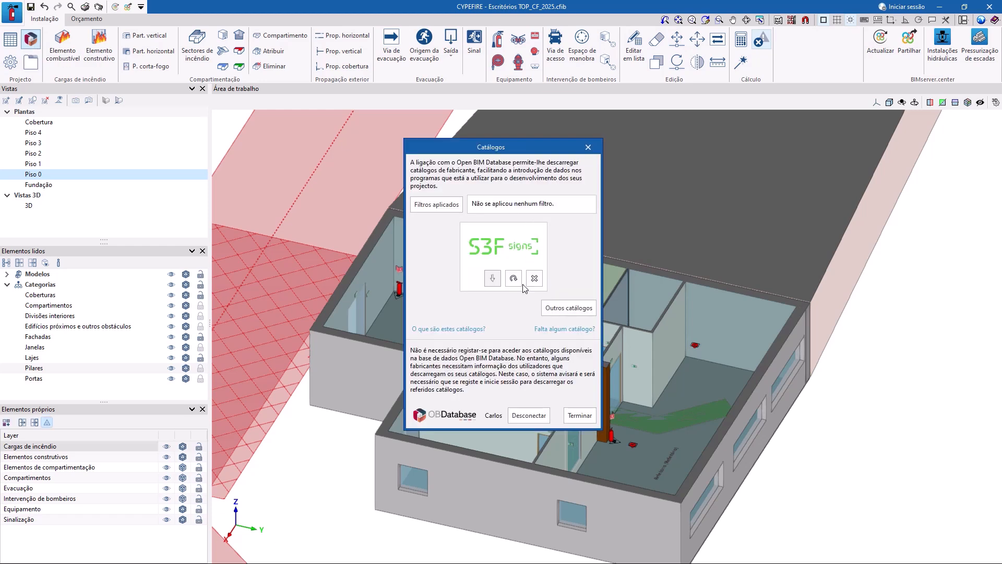
{"action": "left_click", "coordinate": [568, 309]}
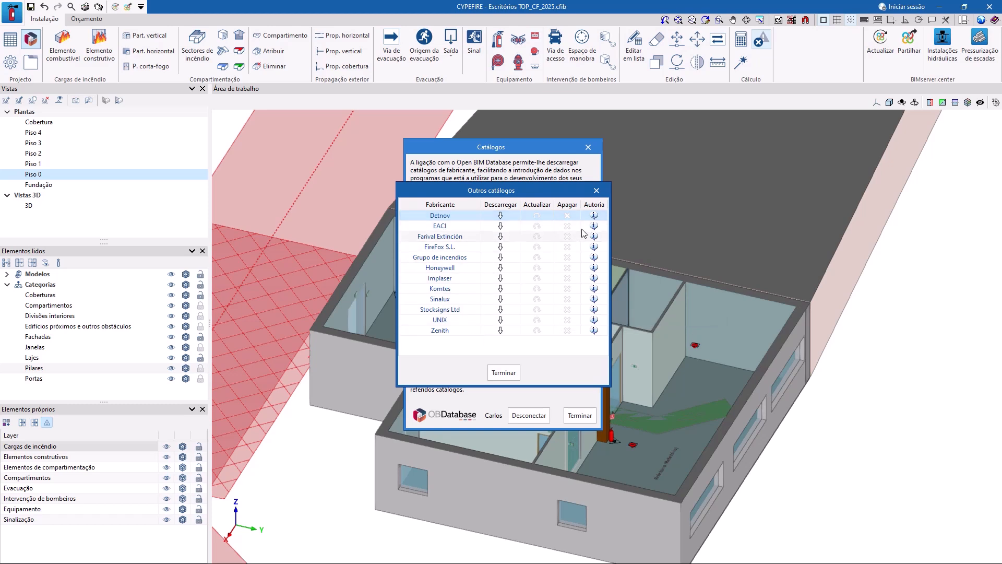
{"action": "left_click", "coordinate": [596, 191]}
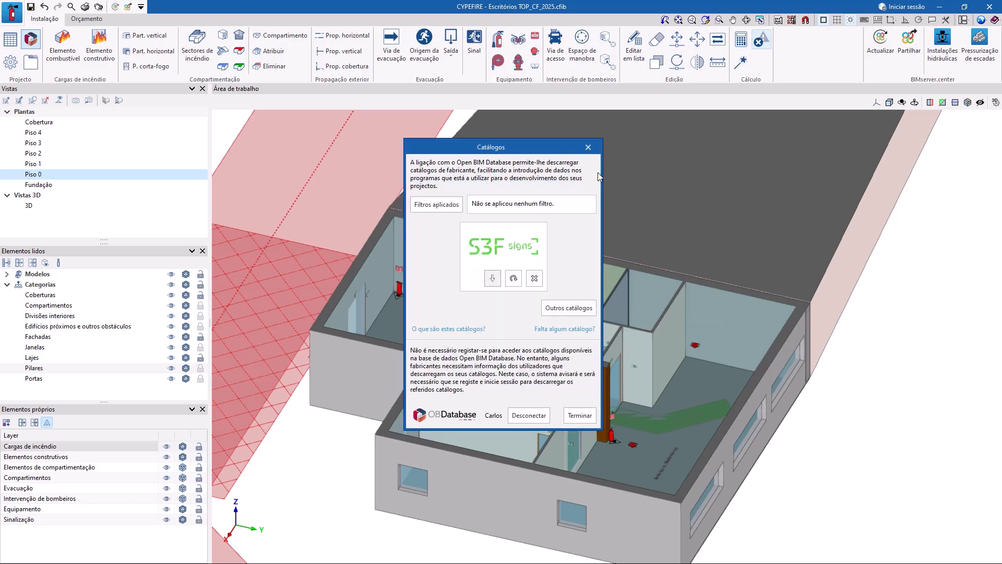
{"action": "left_click", "coordinate": [588, 148]}
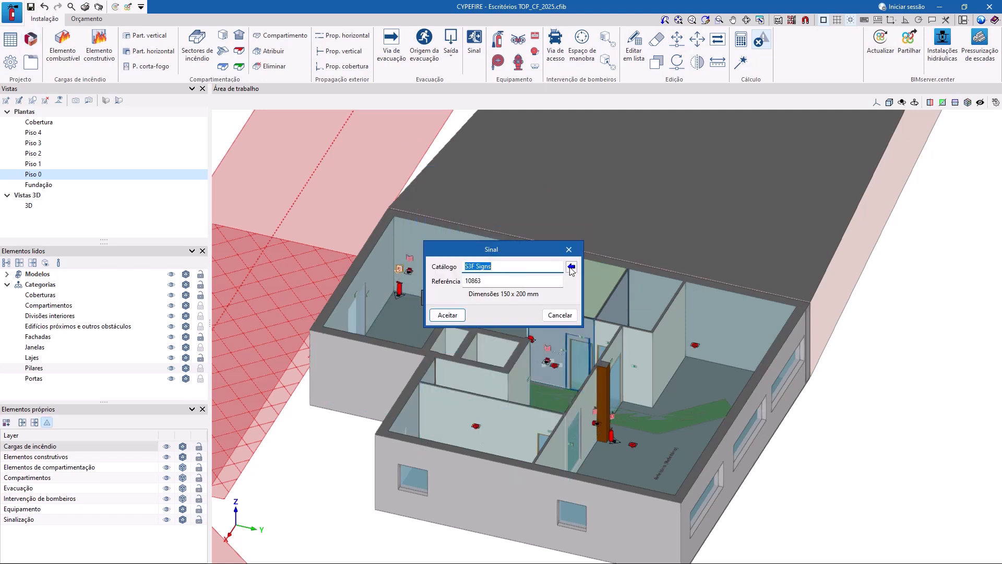
Preview the 150 x 200 mm S3F Signs extinguisher sign in 3D, leave without changes, and inspect the signs above the wall equipment.
{"action": "left_click", "coordinate": [572, 268]}
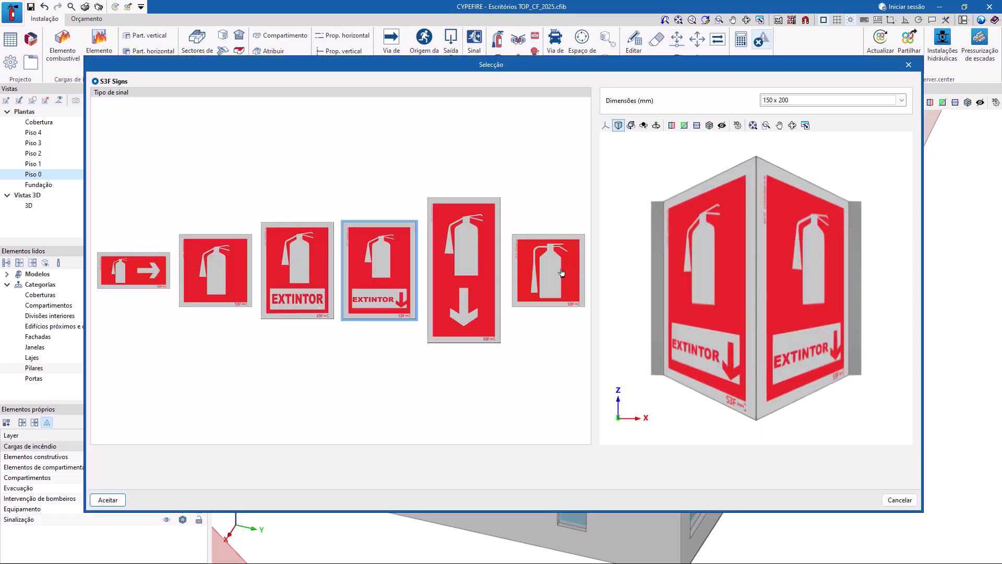
{"action": "left_click_drag", "start_coordinate": [727, 315], "coordinate": [752, 345]}
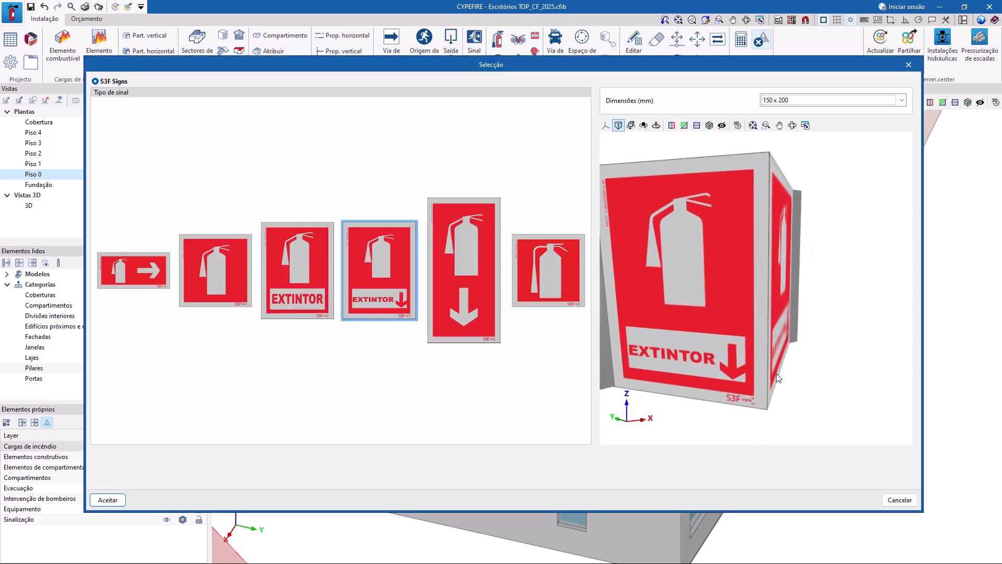
{"action": "left_click", "coordinate": [896, 500]}
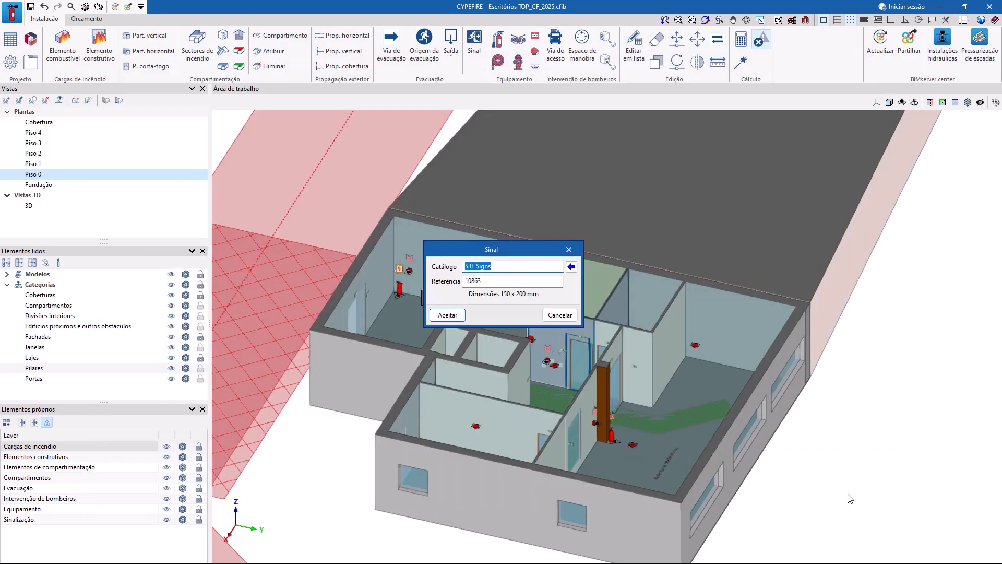
{"action": "left_click", "coordinate": [561, 315]}
{"action": "scroll", "coordinate": [399, 278], "scroll_direction": "up", "scroll_amount": 8}
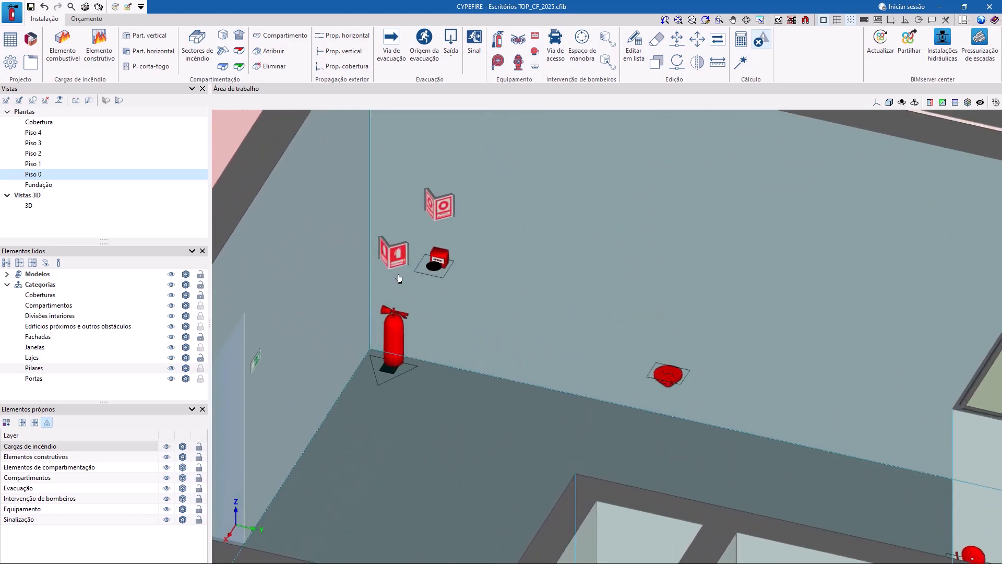
{"action": "scroll", "coordinate": [399, 278], "scroll_direction": "up", "scroll_amount": 2}
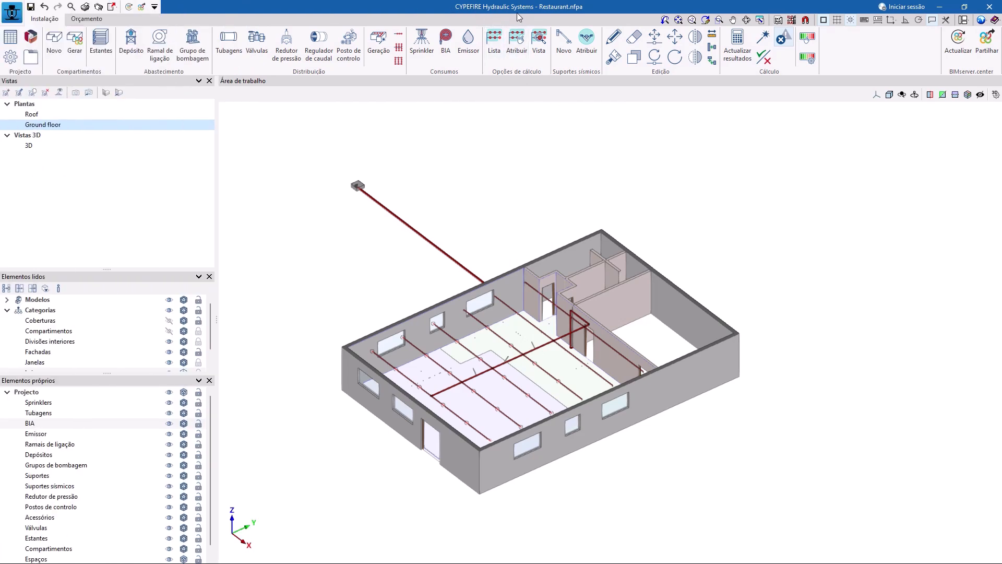
In CYPEFIRE Hydraulic Systems, enable special pressure loss coefficients on the cross fitting, with 0.30 for direct flow and 1.80 for change of direction.
{"action": "left_click", "coordinate": [614, 37]}
{"action": "scroll", "coordinate": [602, 336], "scroll_direction": "up", "scroll_amount": 2}
{"action": "scroll", "coordinate": [591, 337], "scroll_direction": "up", "scroll_amount": 10}
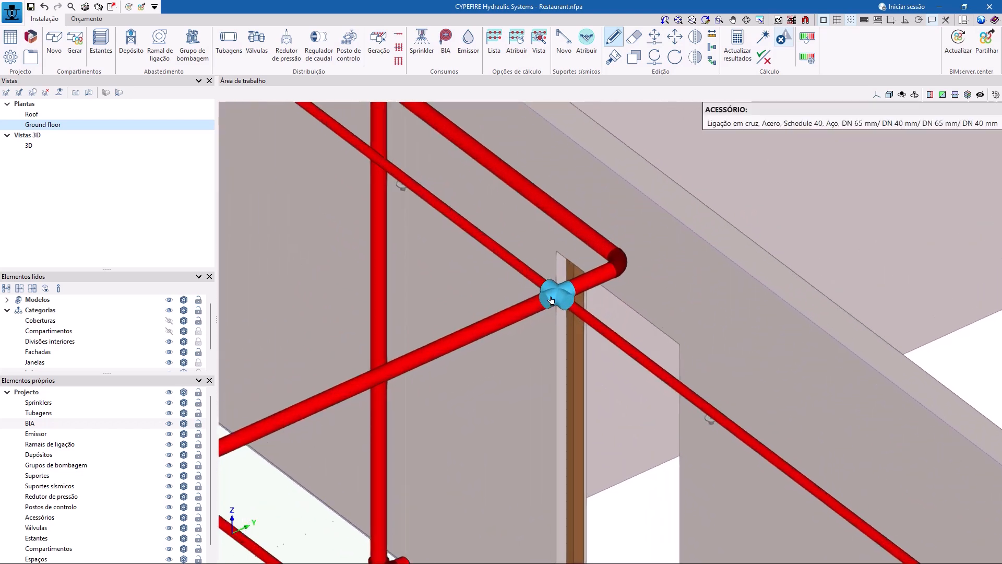
{"action": "left_click", "coordinate": [552, 300]}
{"action": "left_click", "coordinate": [485, 275]}
{"action": "left_click", "coordinate": [548, 287]}
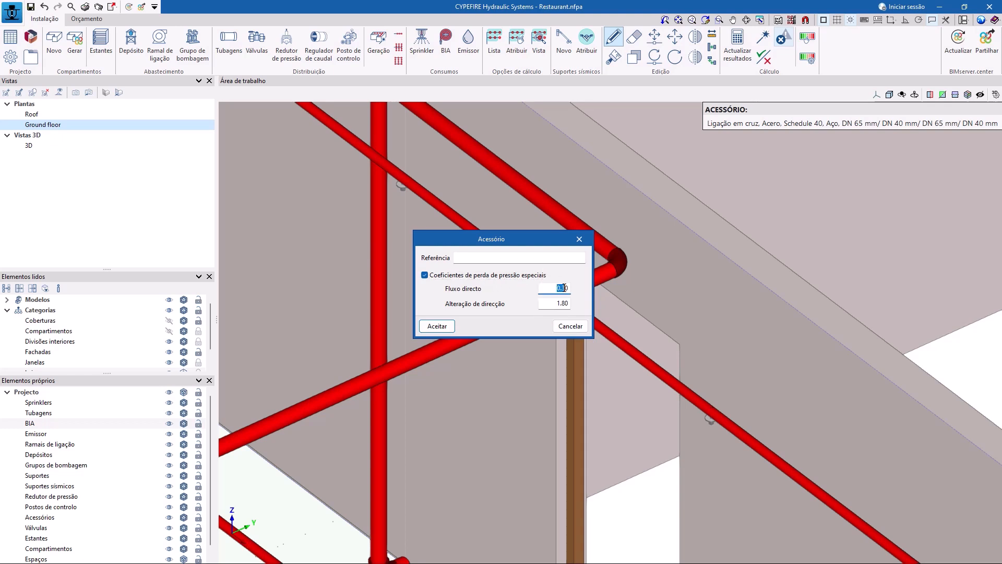
{"action": "left_click", "coordinate": [566, 303]}
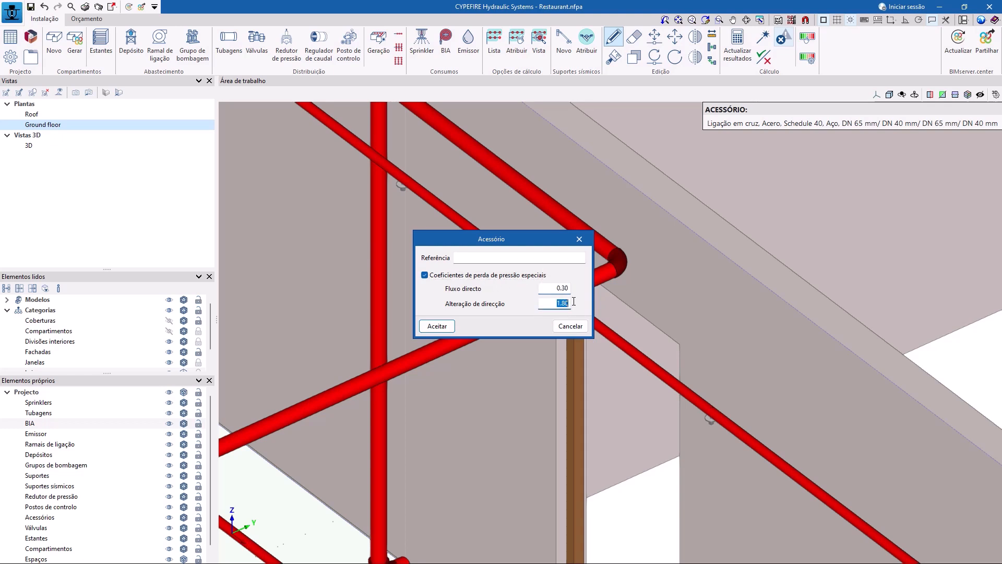
{"action": "left_click", "coordinate": [438, 325]}
{"action": "scroll", "coordinate": [554, 303], "scroll_direction": "up", "scroll_amount": 4}
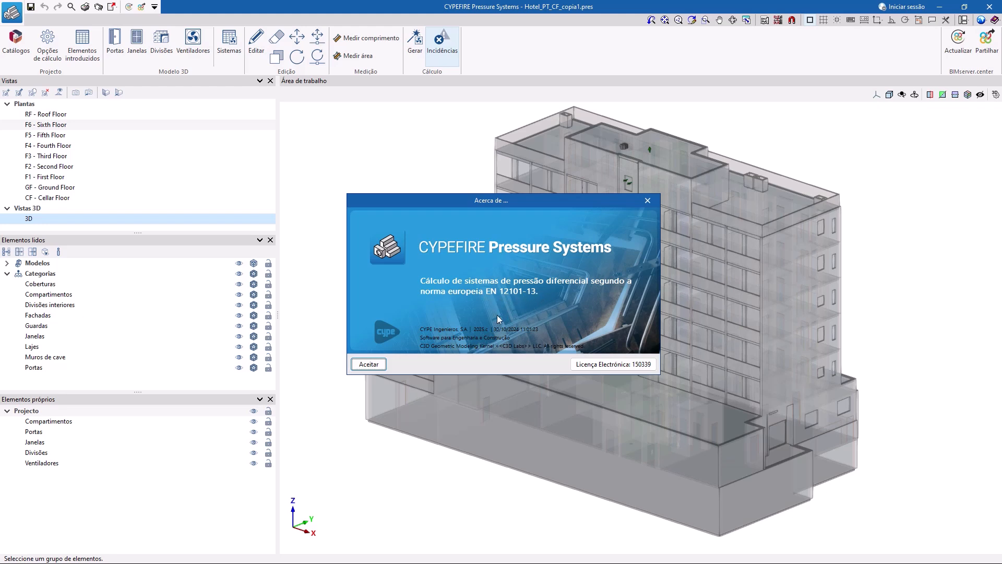
In CYPEFIRE Pressure Systems, hide the building models and examine the EN 12101-13 report of the differential pressure system Sistema classe D.
{"action": "left_click", "coordinate": [369, 364]}
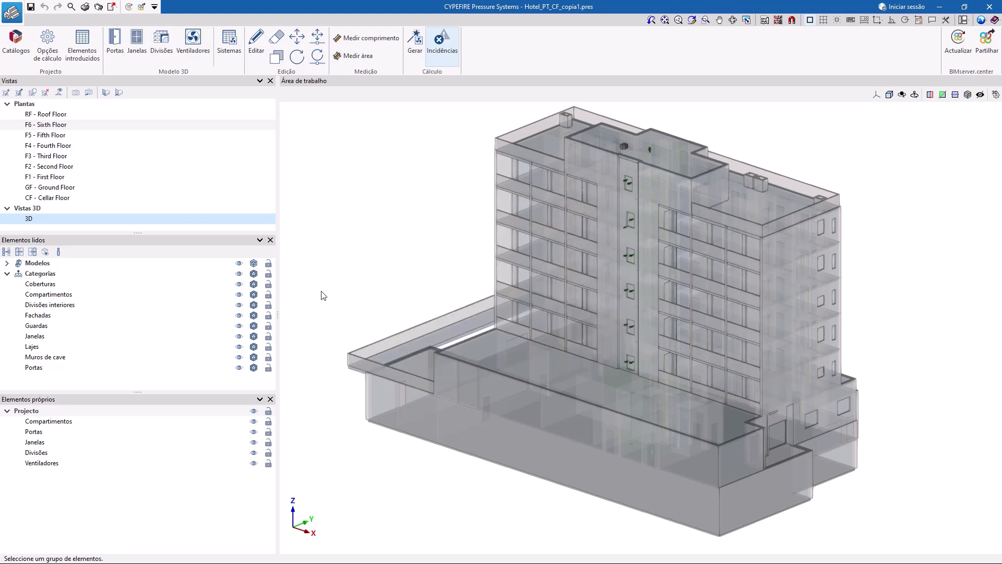
{"action": "left_click", "coordinate": [240, 264]}
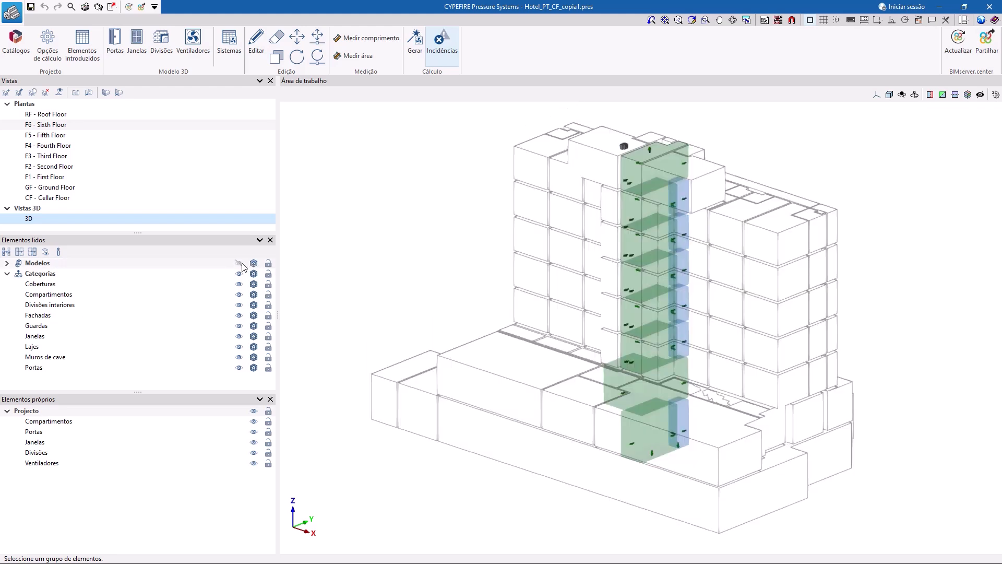
{"action": "left_click", "coordinate": [230, 52]}
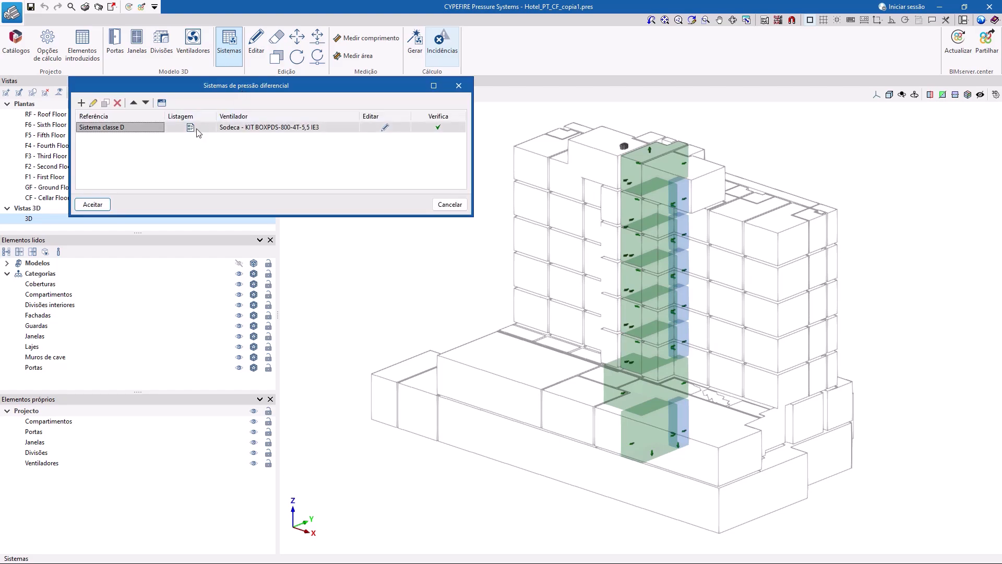
{"action": "left_click", "coordinate": [191, 129]}
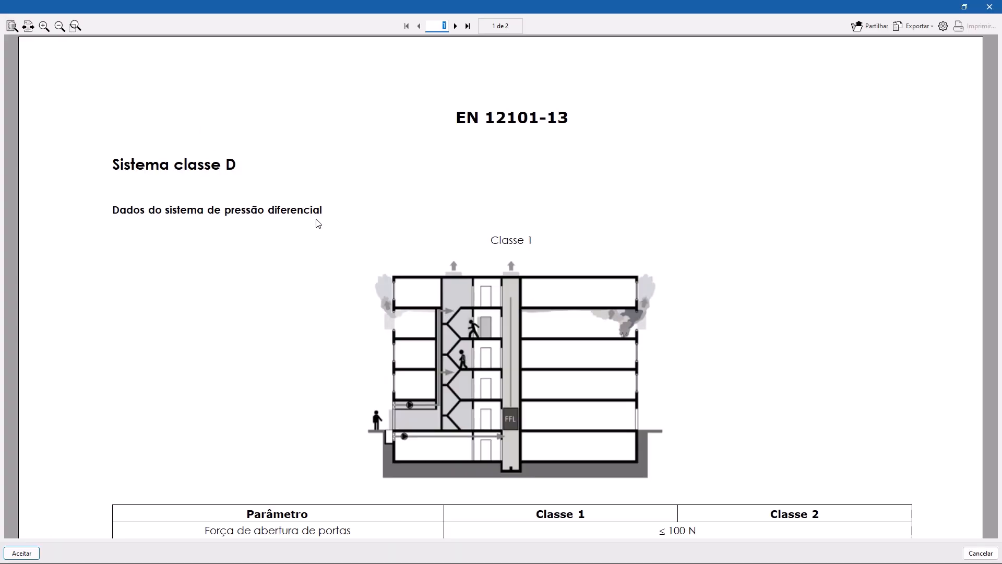
{"action": "left_click_drag", "start_coordinate": [995, 132], "coordinate": [997, 176]}
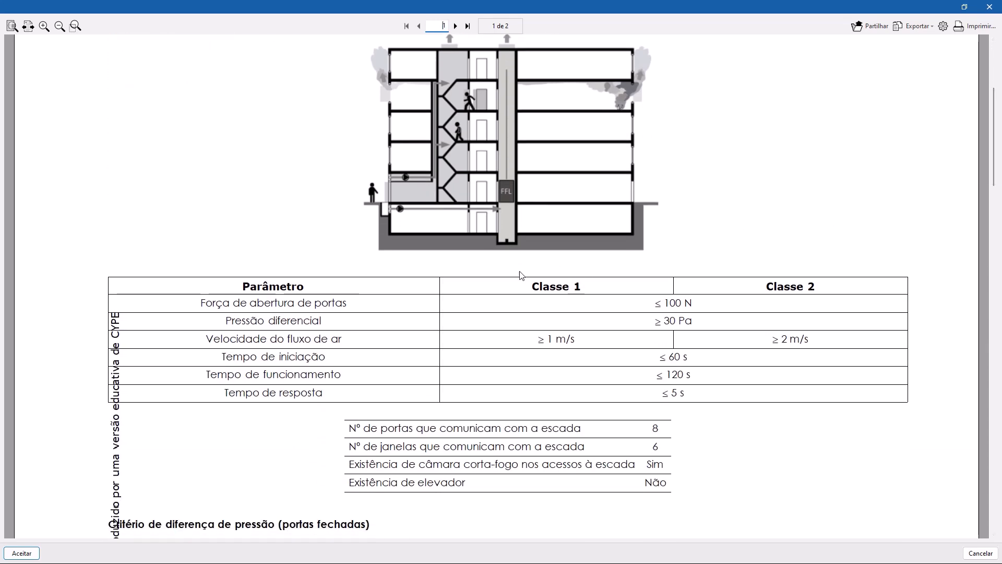
{"action": "left_click_drag", "start_coordinate": [995, 154], "coordinate": [971, 320]}
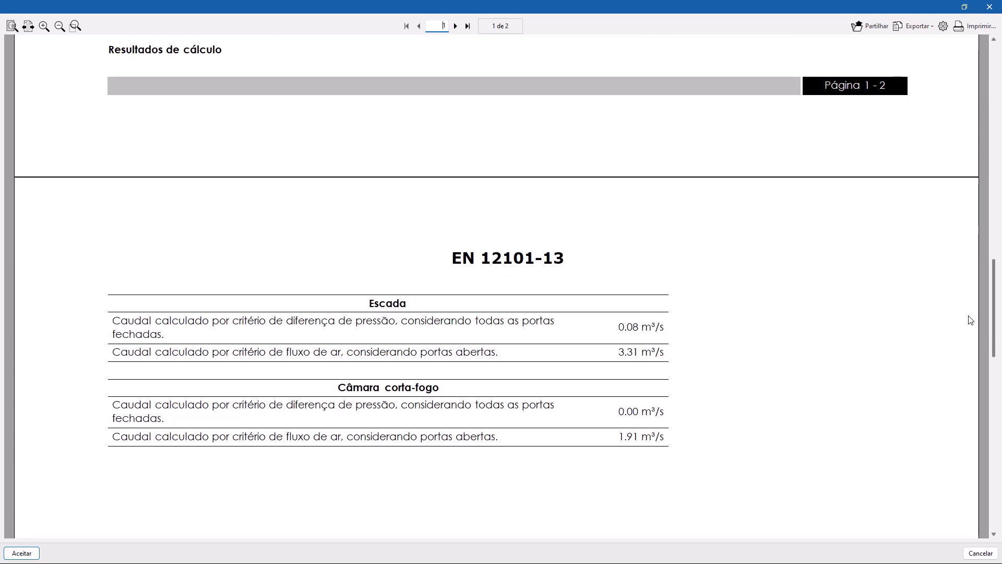